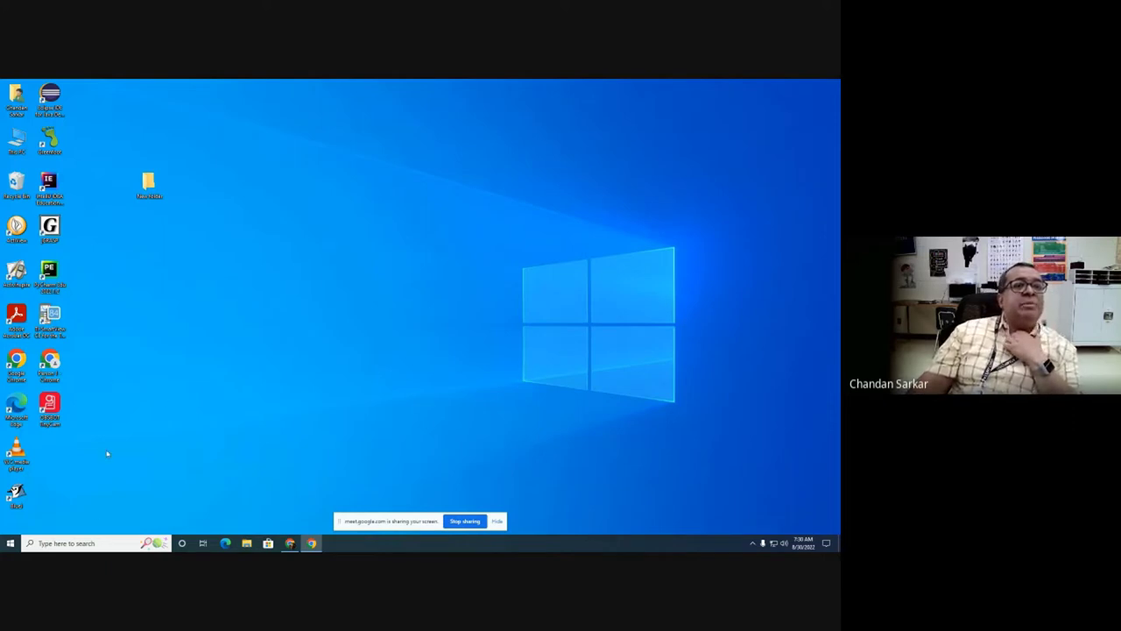
Step: Move the shortcut icon to mid-desktop, then launch BlueJ by searching 'bluej'
left_click_drag(16, 494, 336, 302)
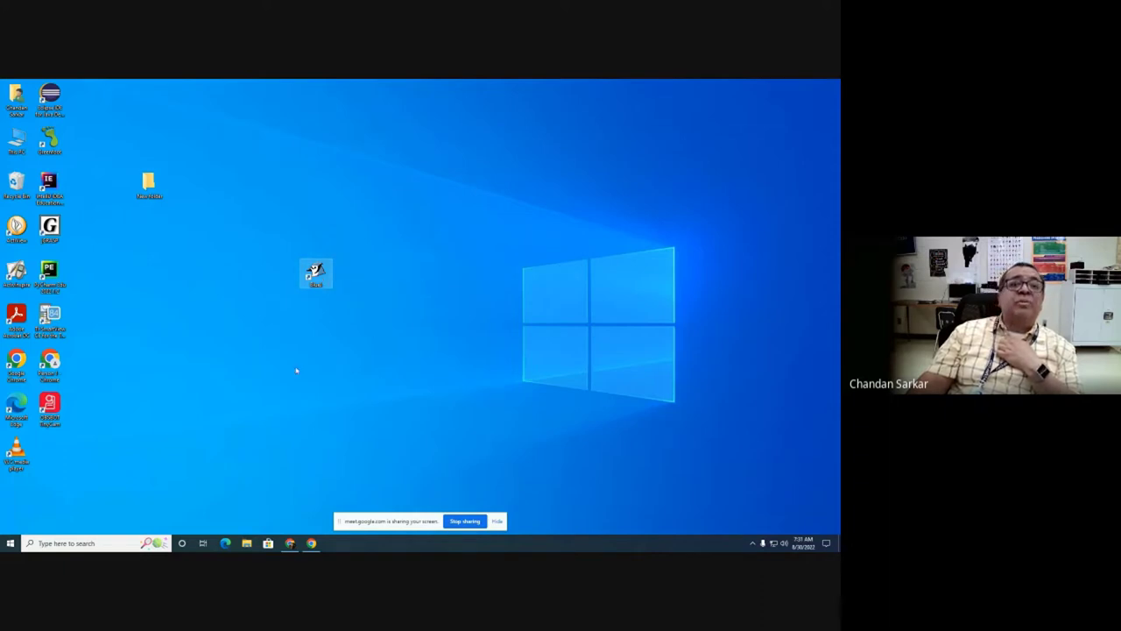
left_click(88, 543)
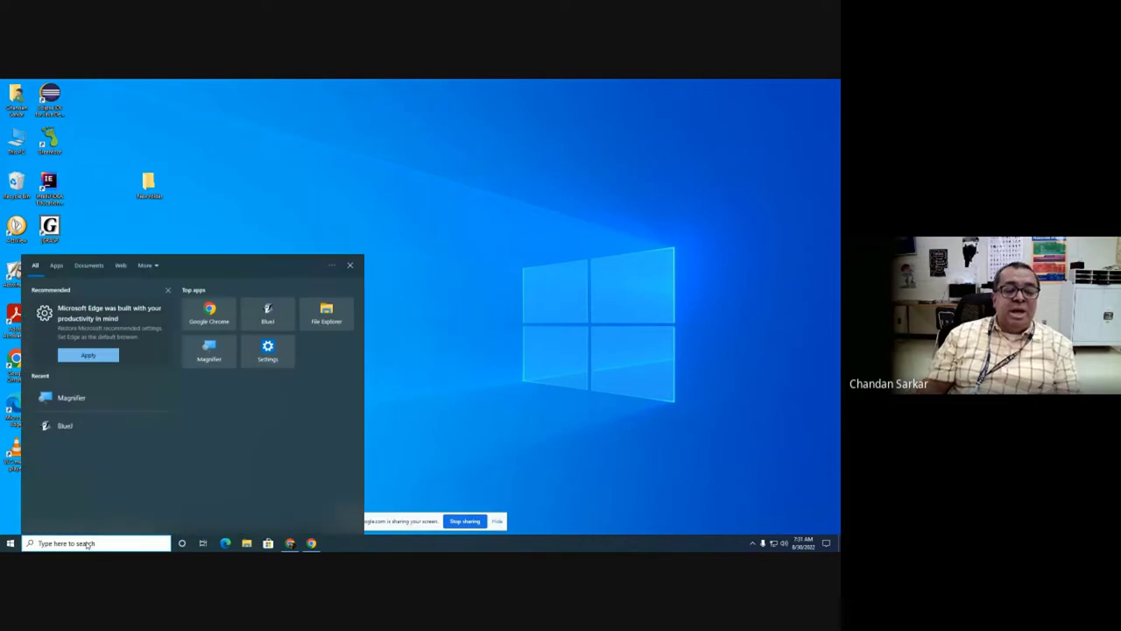
type("bluej")
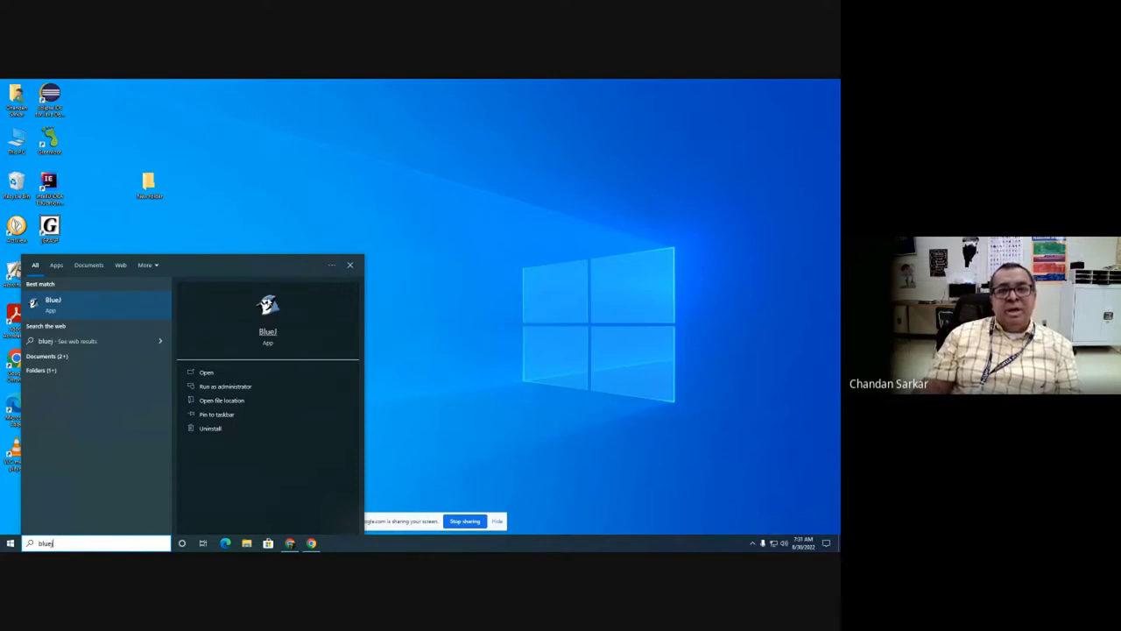
key("Return")
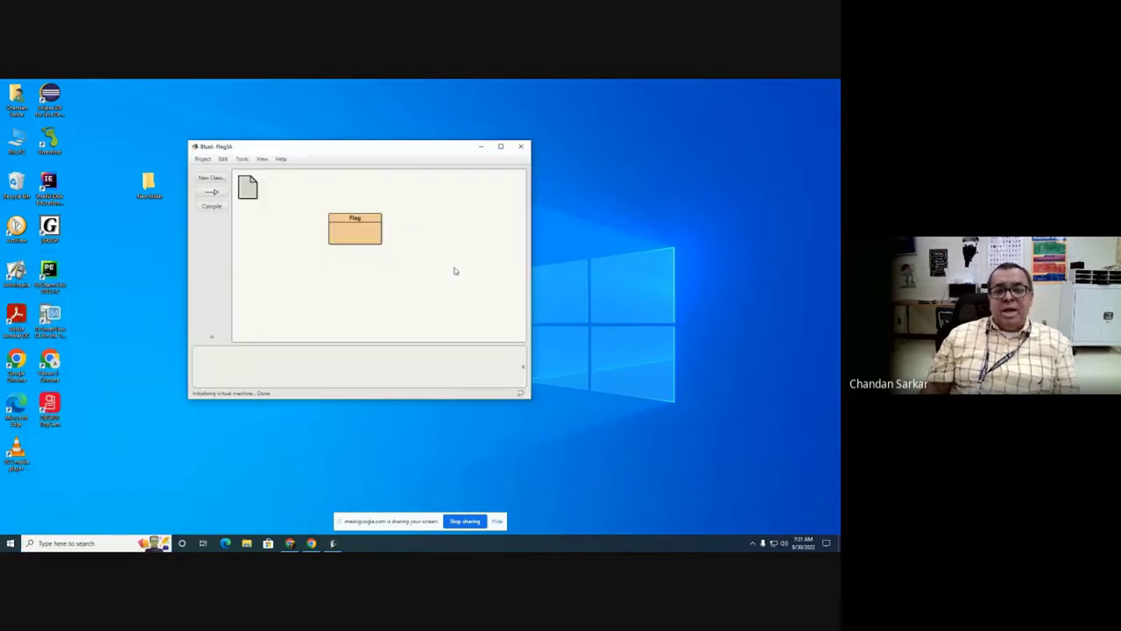
Step: Move the Flag3A BlueJ window to the right and bring up File Explorer at Quick access
left_click_drag(410, 151, 665, 153)
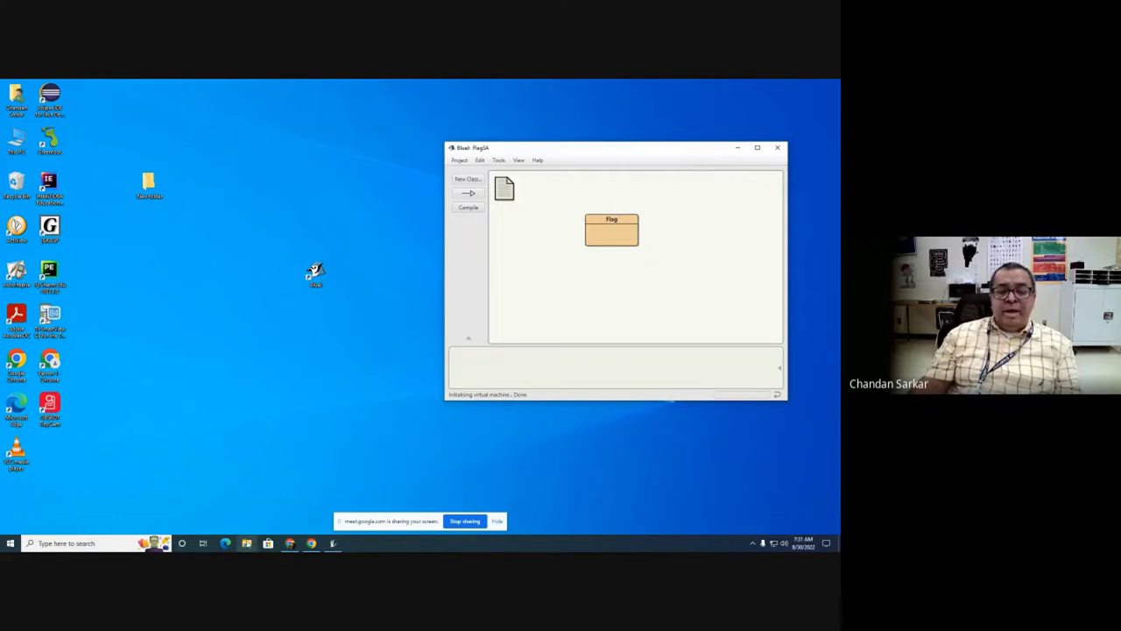
left_click(246, 543)
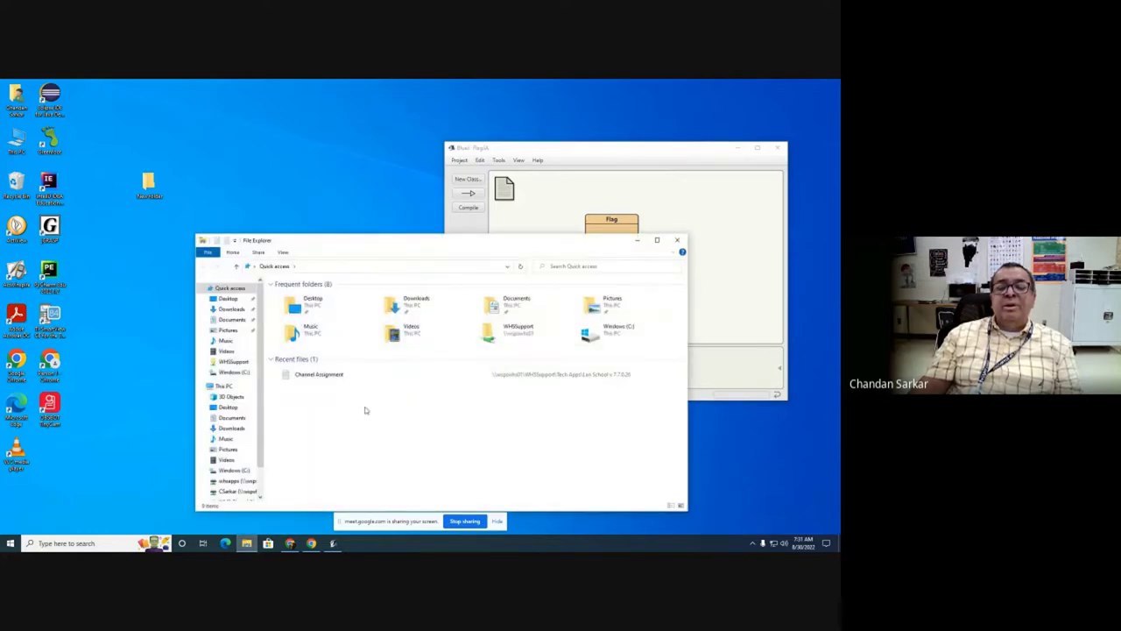
Step: Move File Explorer up-left and show the teacher's H: network drive
left_click_drag(471, 245, 406, 170)
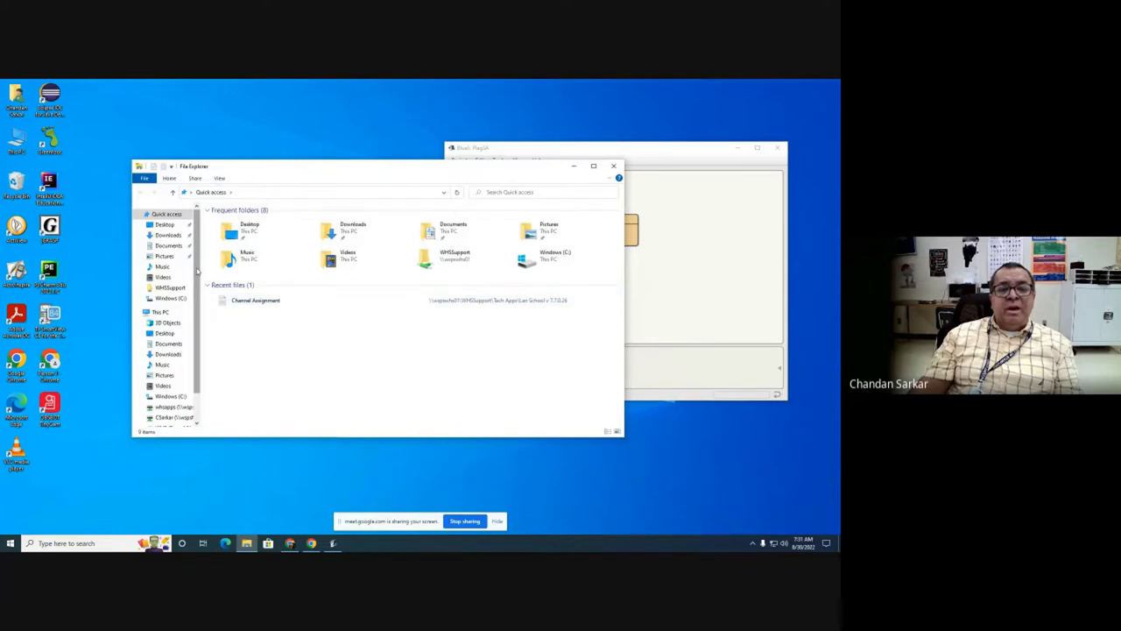
scroll(188, 342, "down", 2)
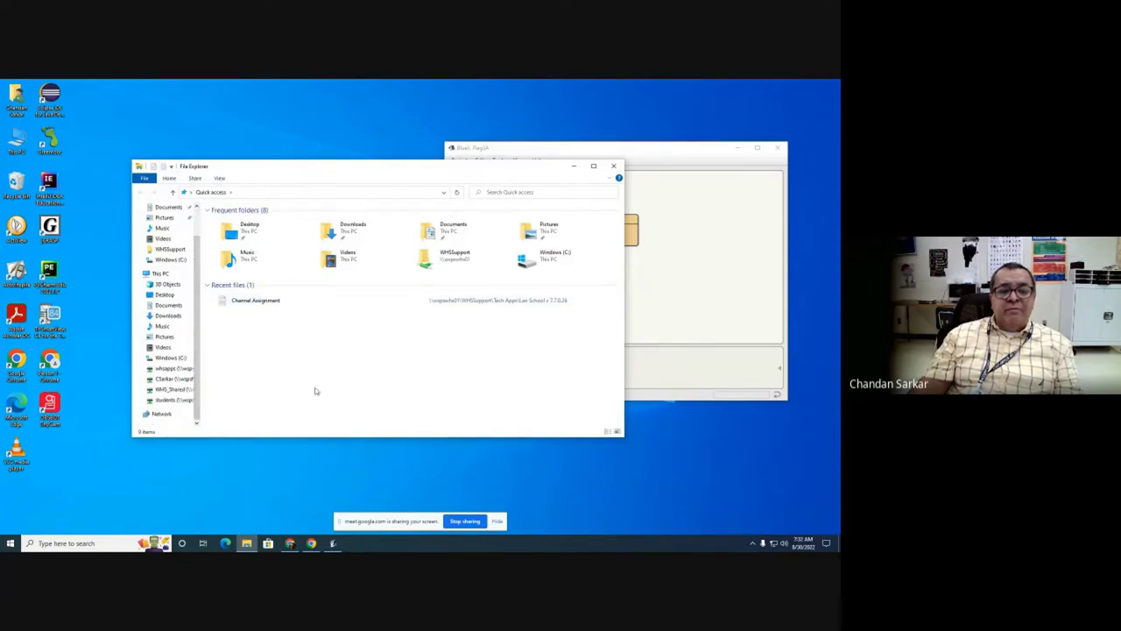
left_click(168, 382)
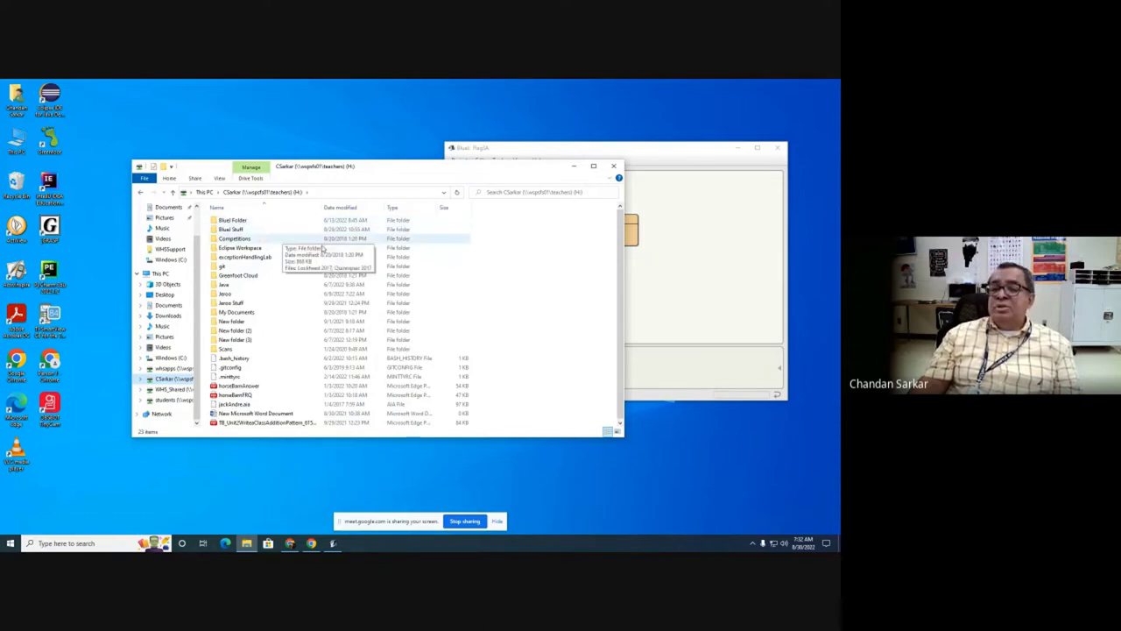
Step: Try twice to create a new folder on the H: drive from the context menu
right_click(502, 229)
mouse_move(427, 319)
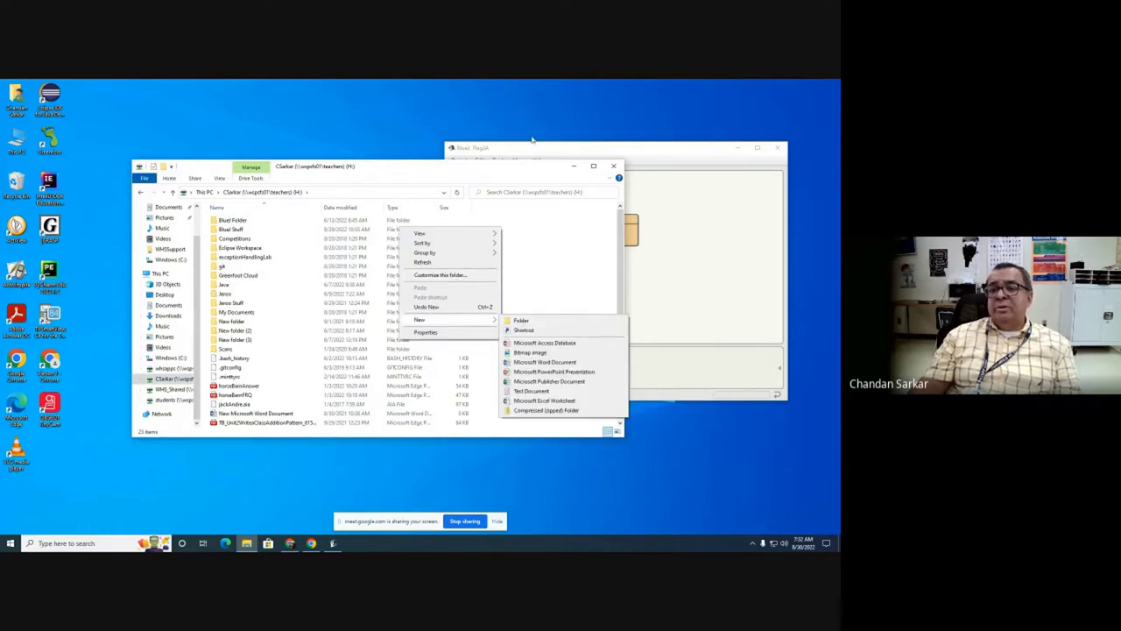
left_click(415, 128)
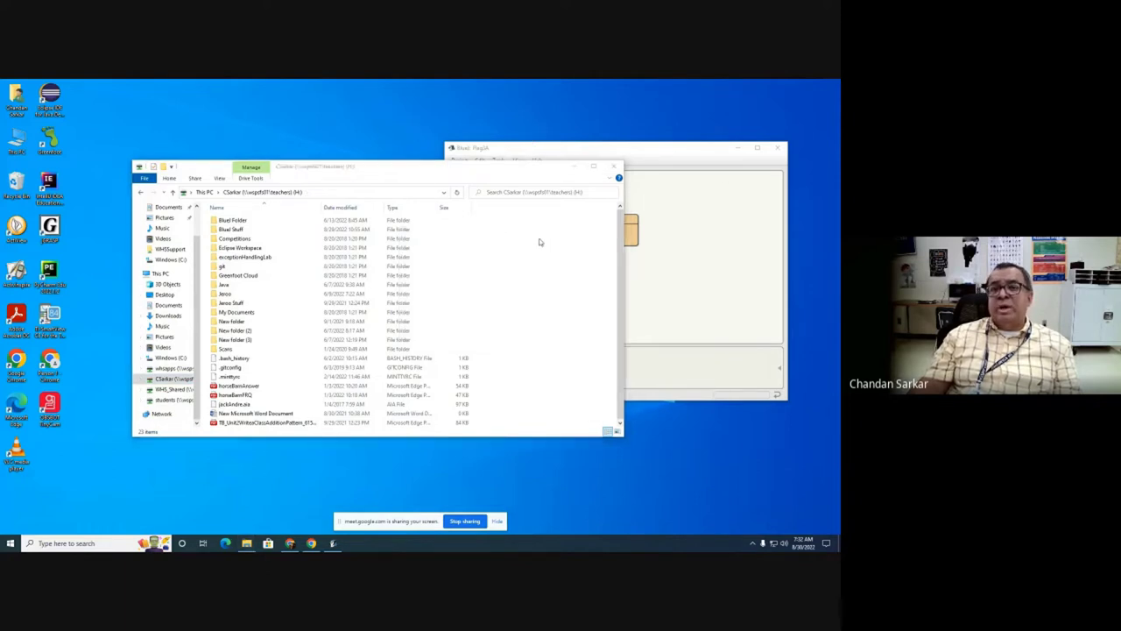
right_click(428, 232)
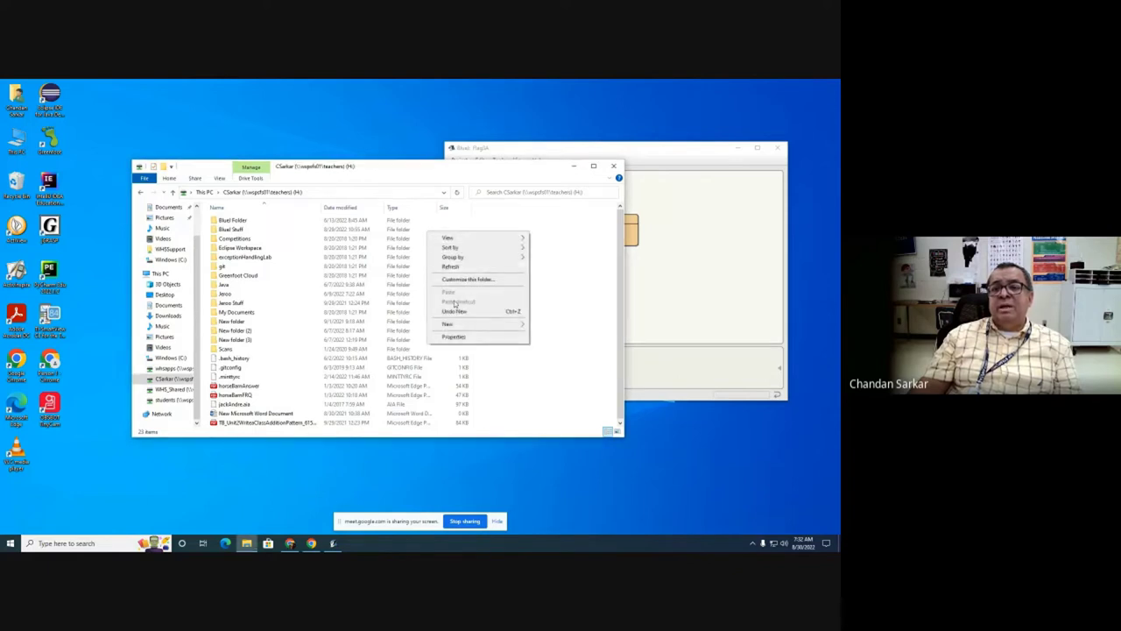
mouse_move(447, 326)
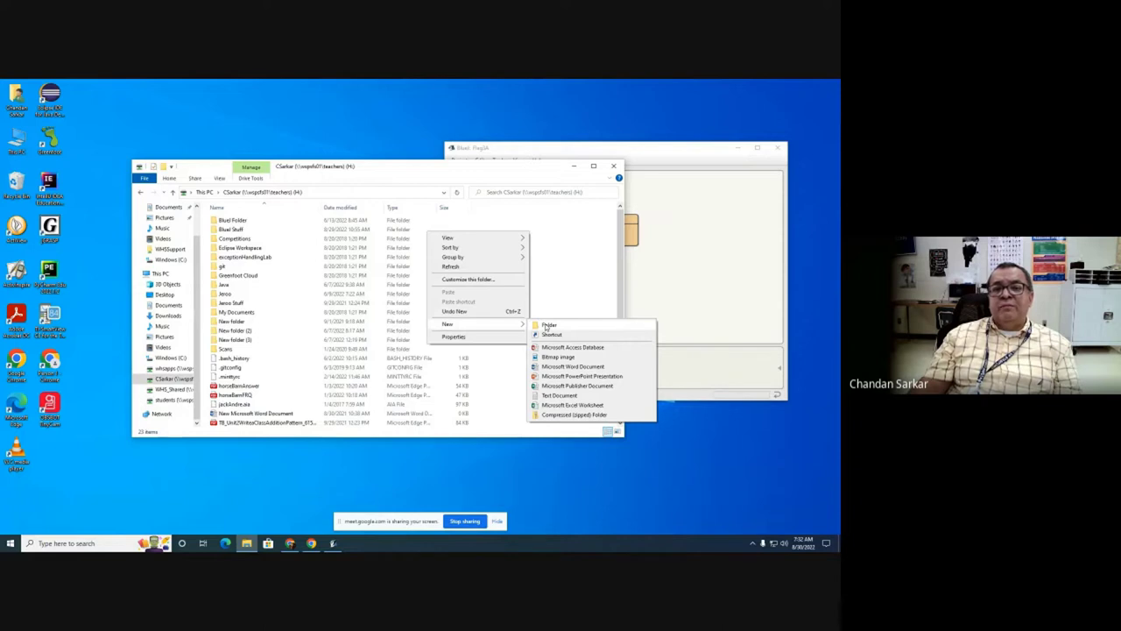
left_click(364, 158)
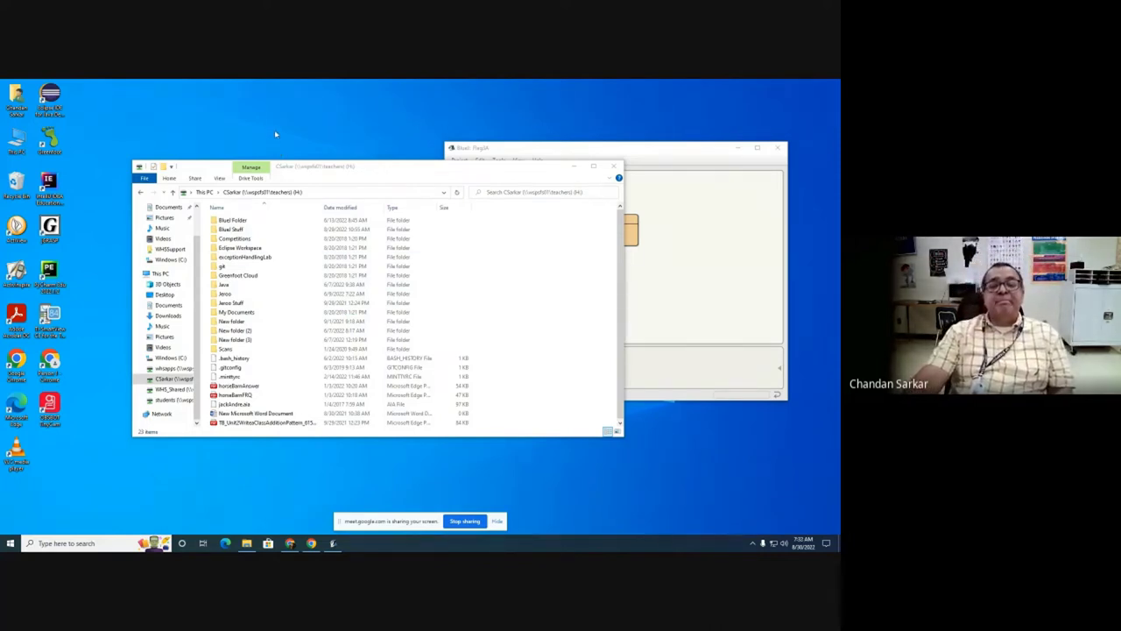
Step: Close File Explorer and start a new BlueJ project from the Project menu
left_click(613, 167)
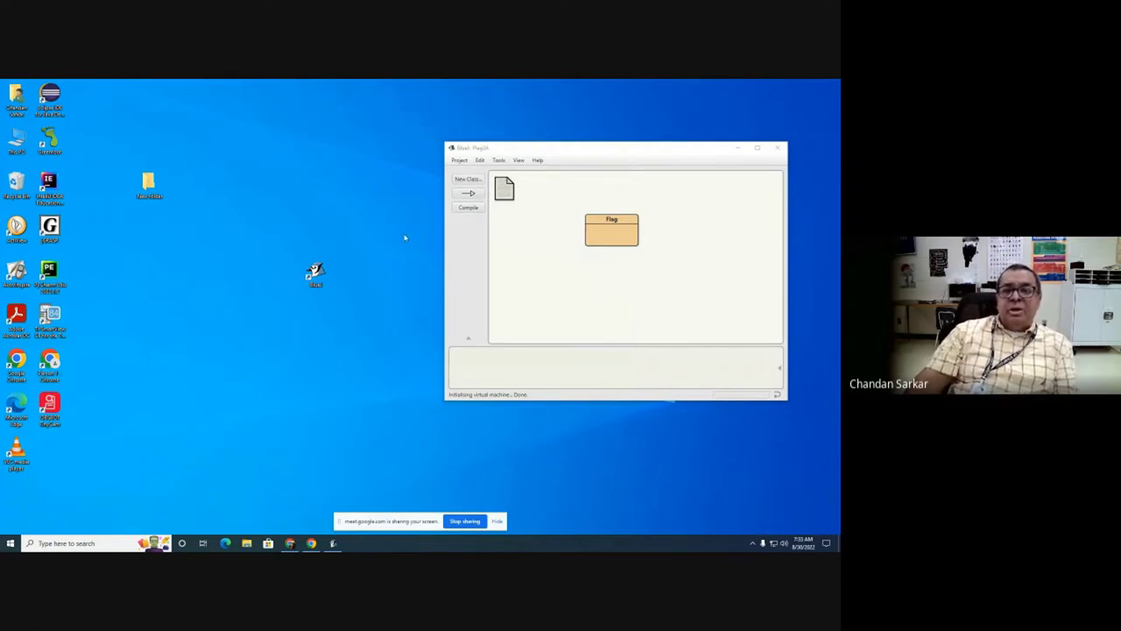
left_click(460, 161)
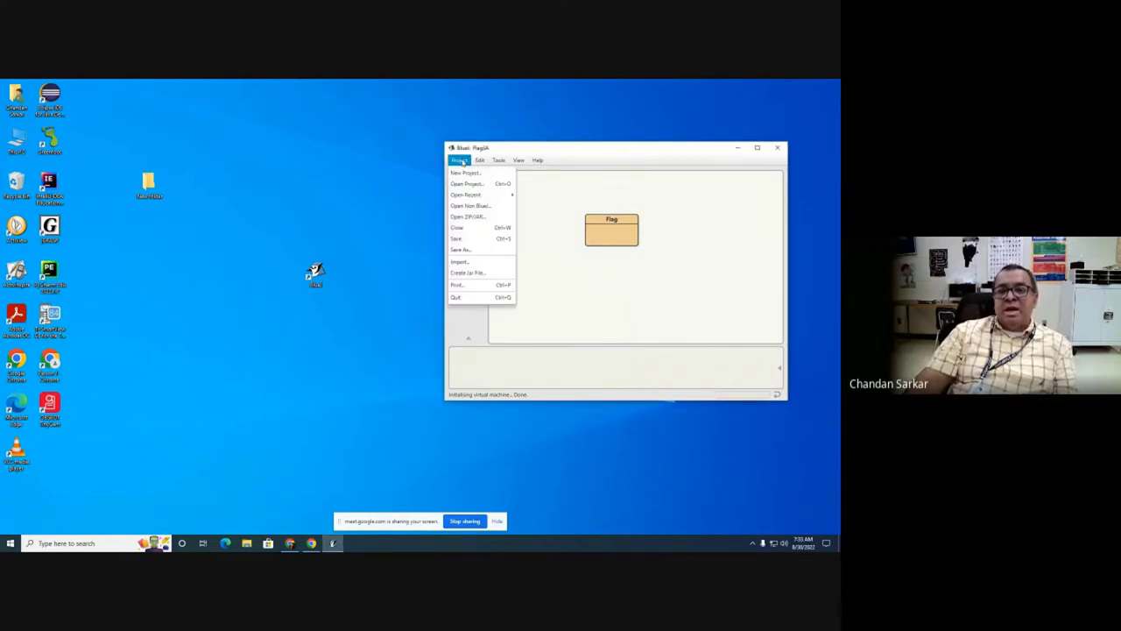
left_click(467, 174)
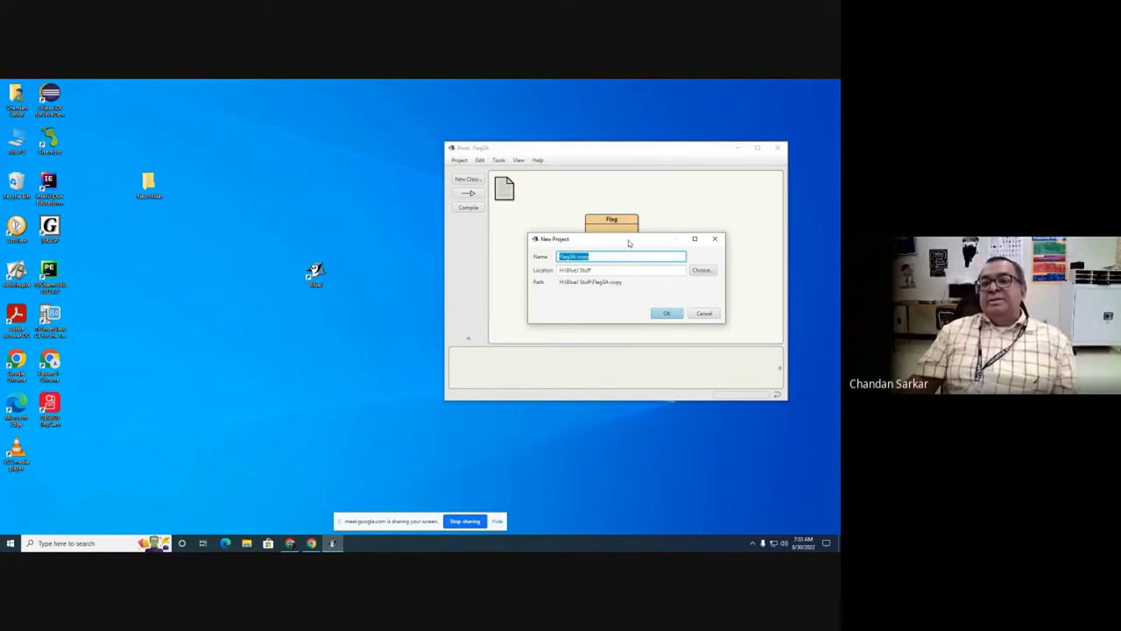
Step: Set the new project's location to H:\BlueJ Stuff and name it Hello18
left_click(701, 270)
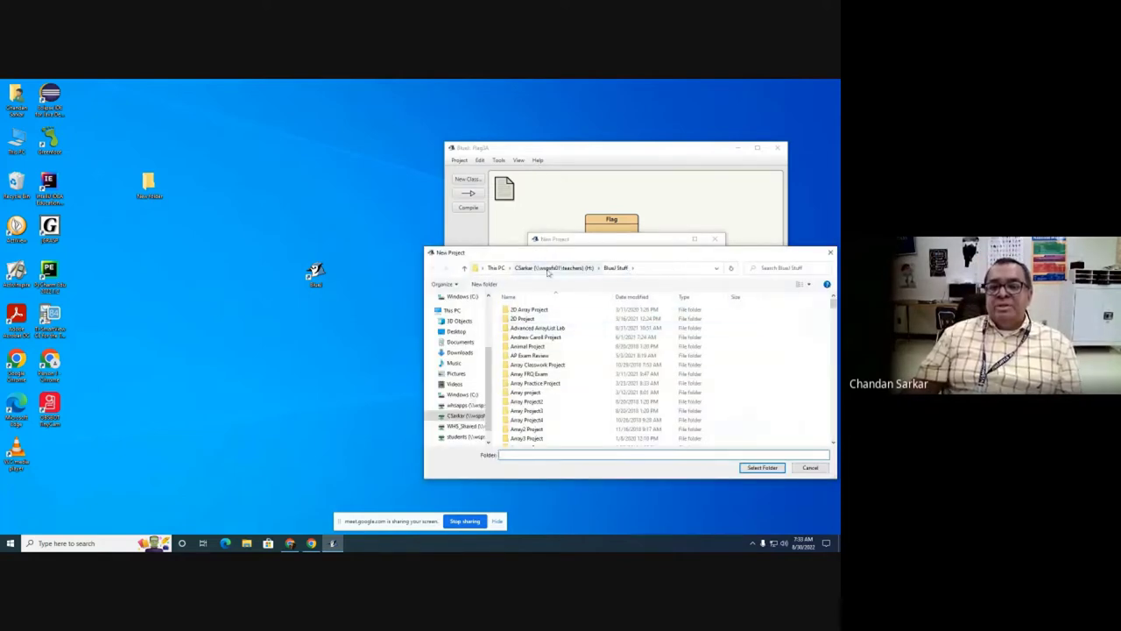
left_click(496, 268)
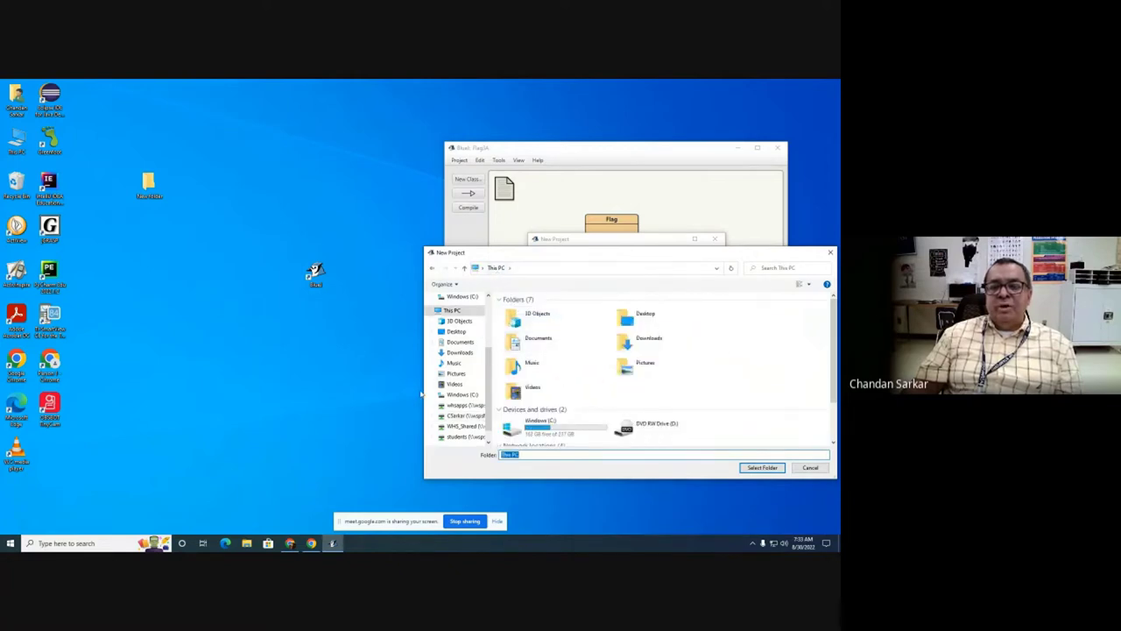
scroll(458, 410, "down", 2)
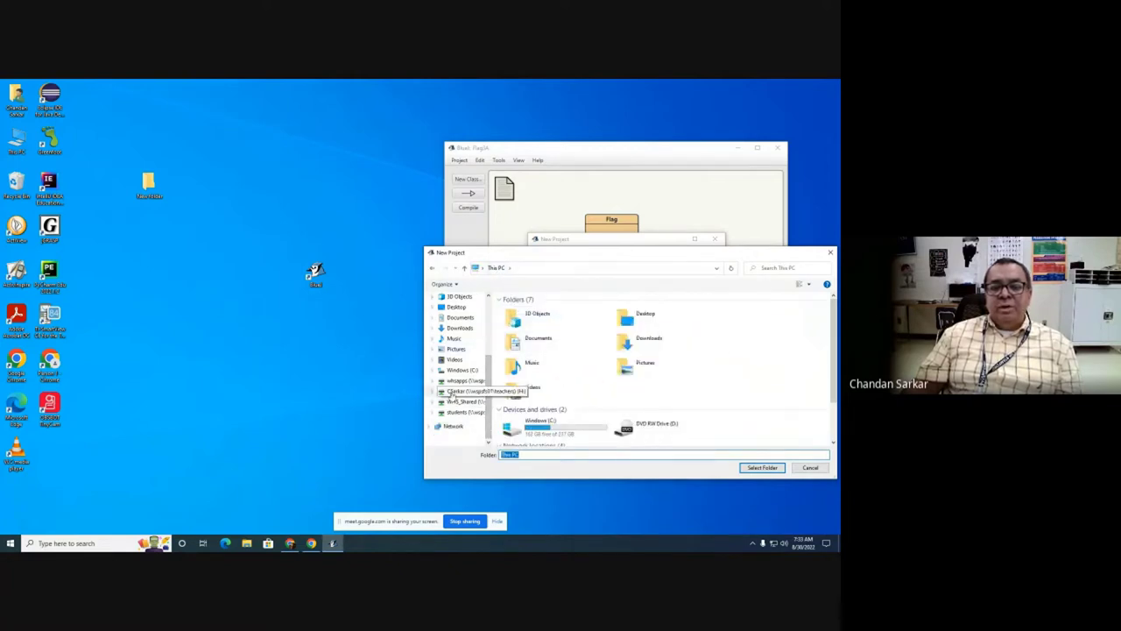
left_click(460, 391)
left_click(534, 321)
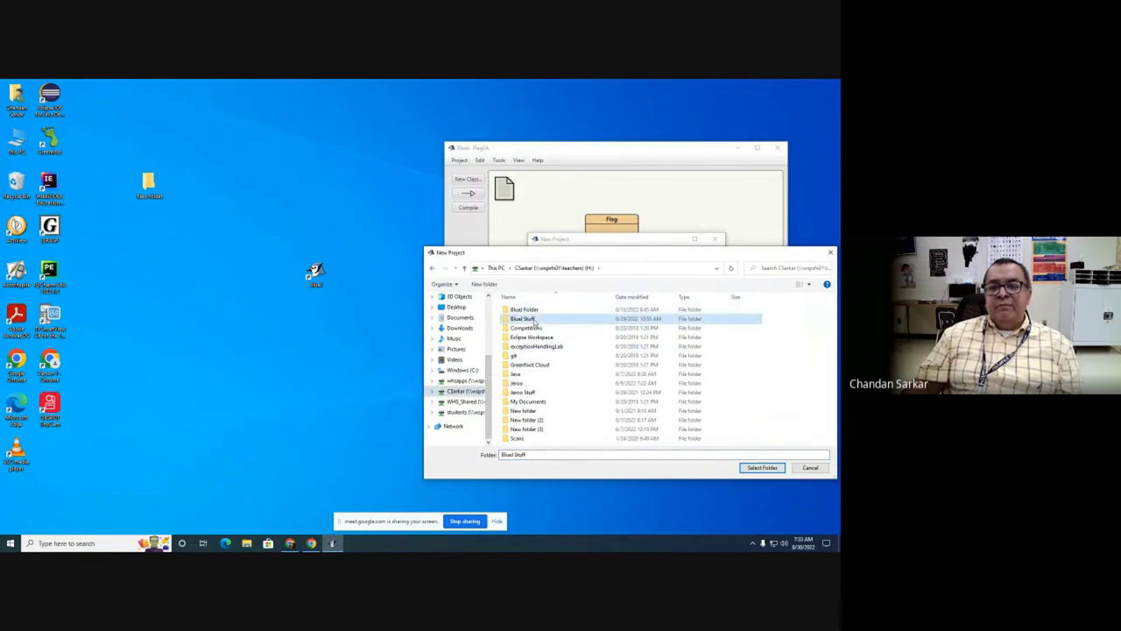
left_click(761, 468)
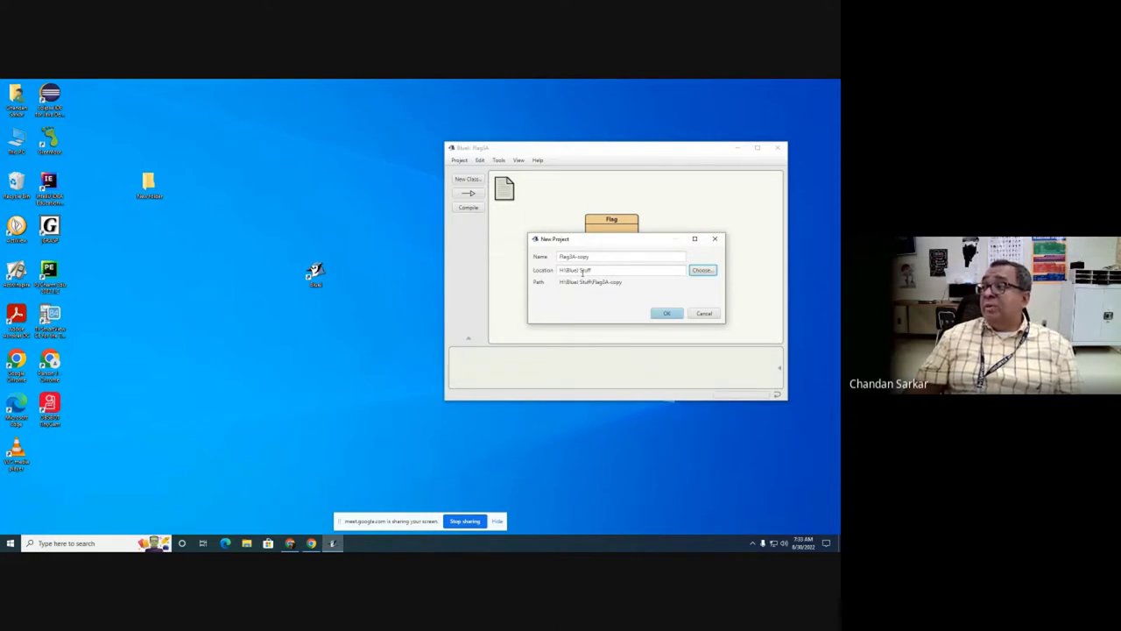
left_click_drag(592, 257, 543, 259)
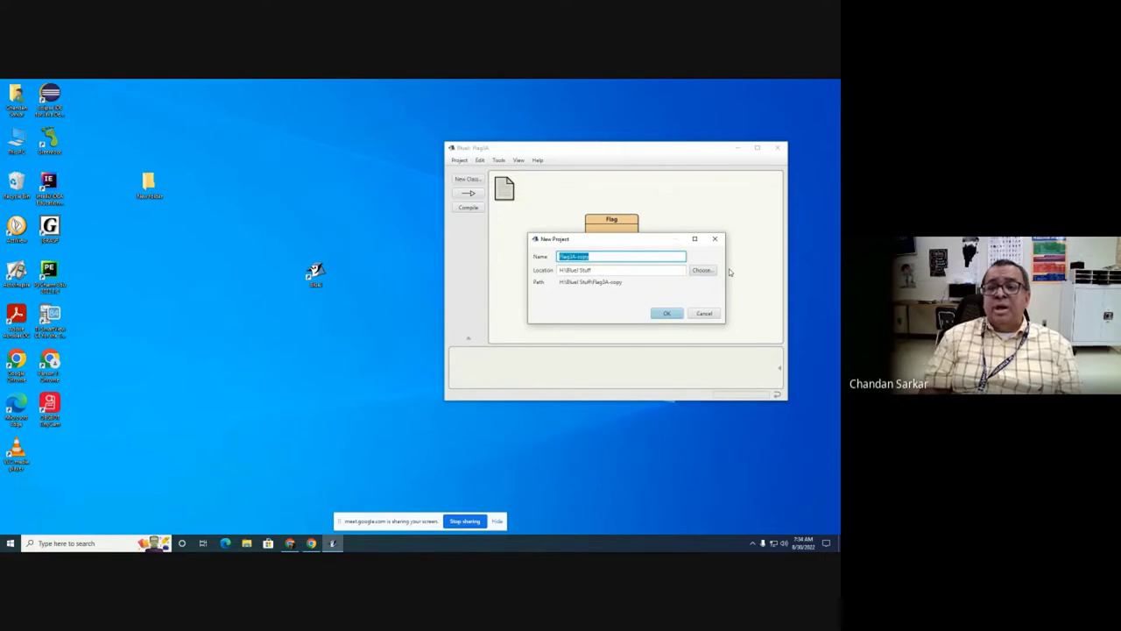
type("Hello1B")
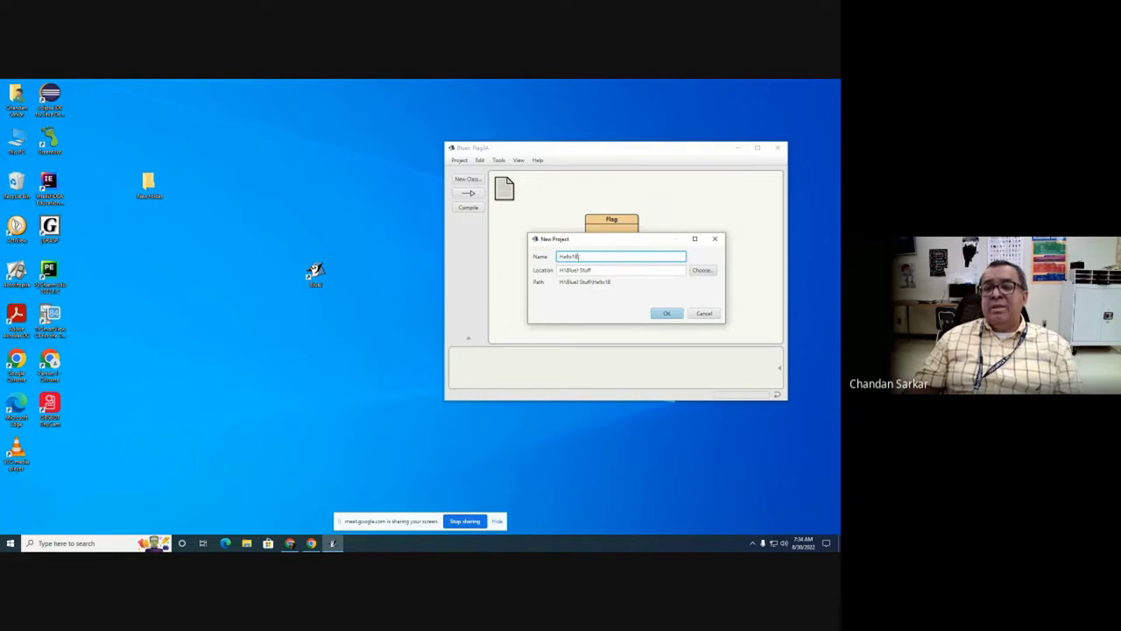
Step: Create the Hello18 project, close the Flag3A window, and centre the Hello18 window
left_click(666, 313)
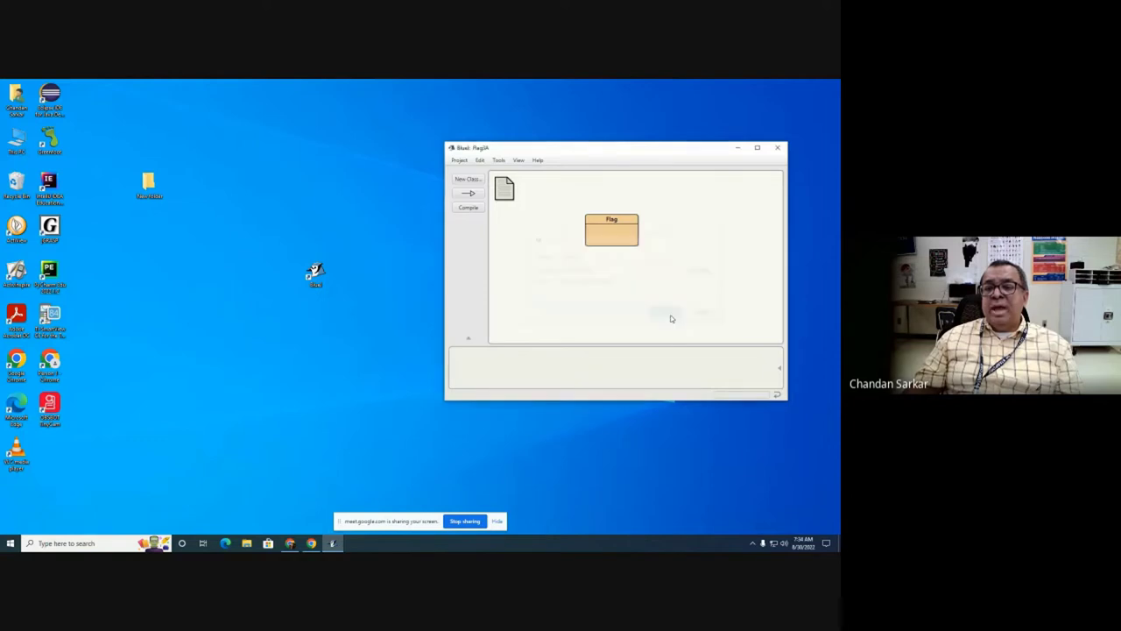
left_click_drag(646, 157, 366, 143)
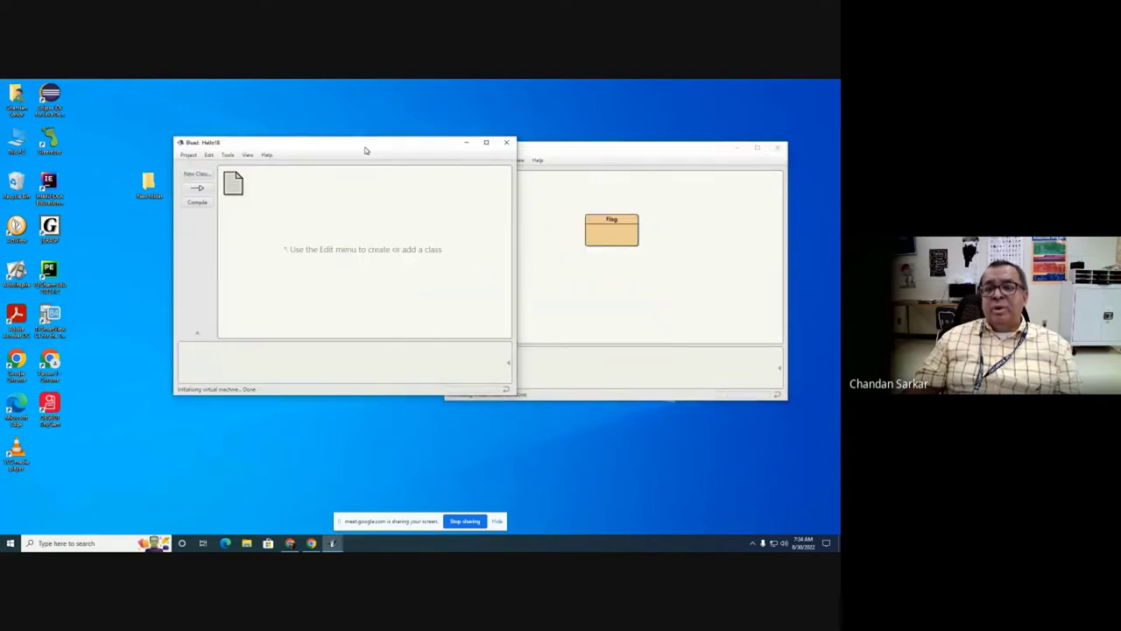
left_click_drag(648, 156, 666, 193)
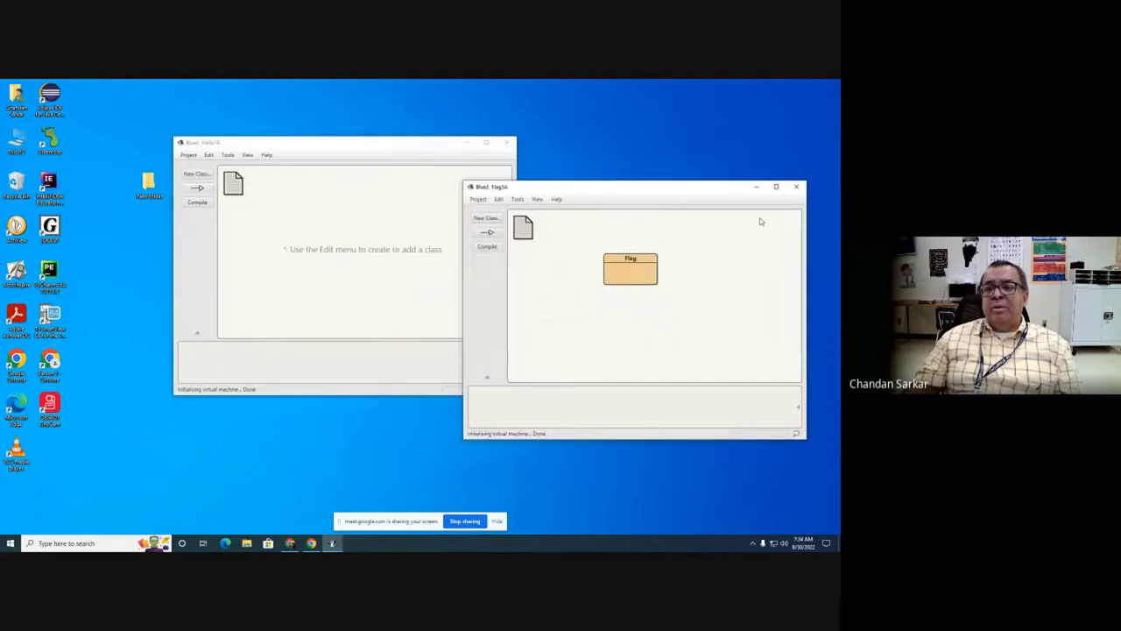
left_click(798, 187)
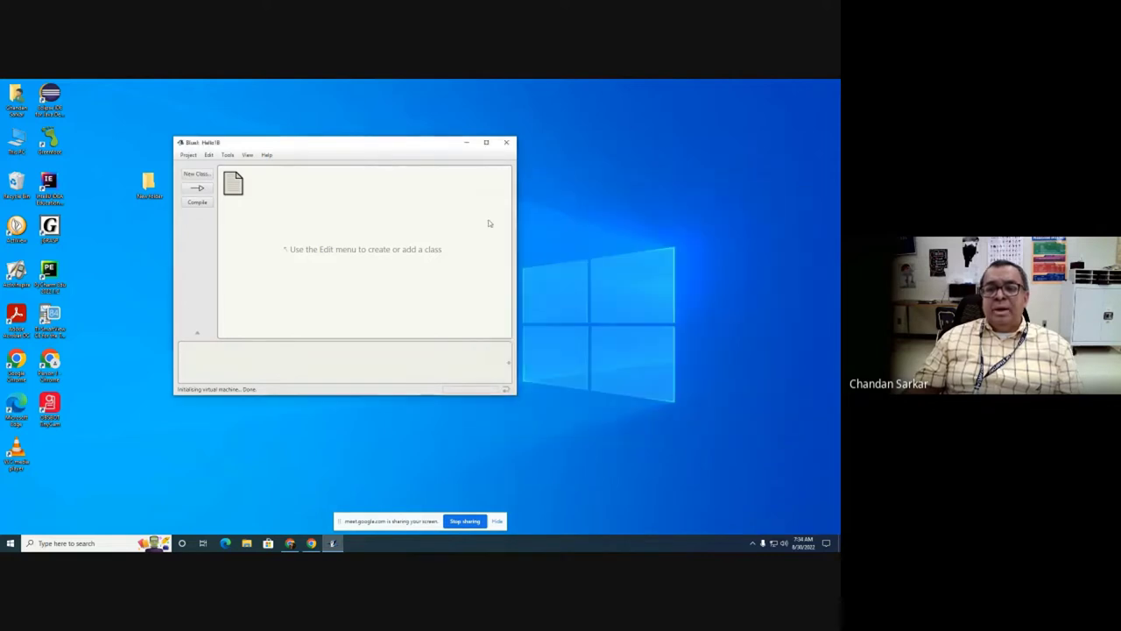
left_click_drag(408, 150, 515, 147)
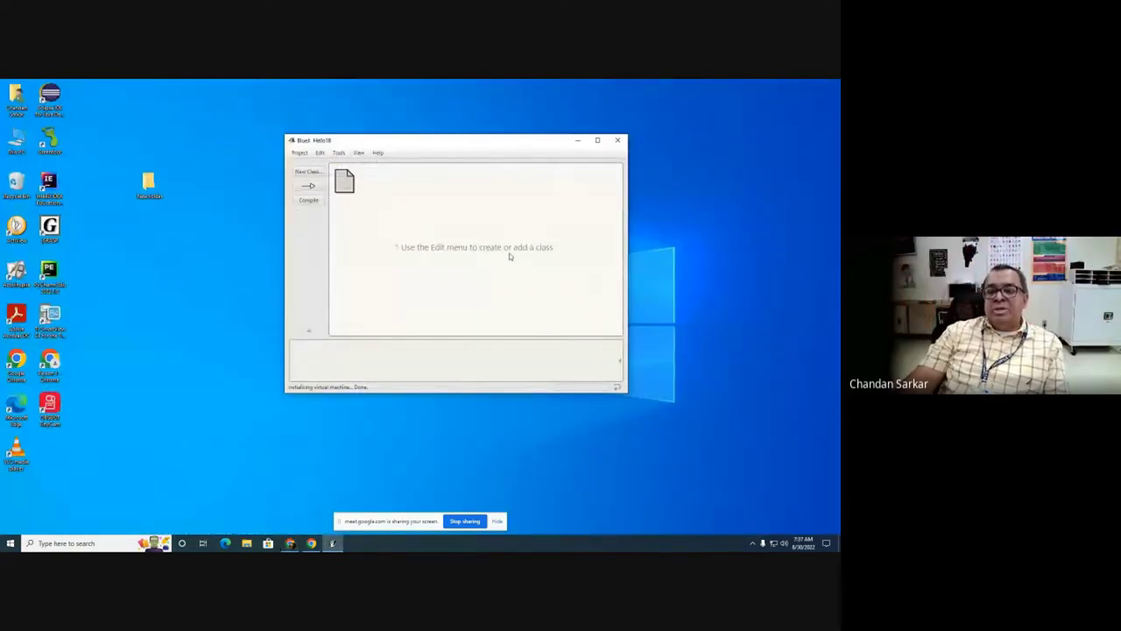
left_click(300, 153)
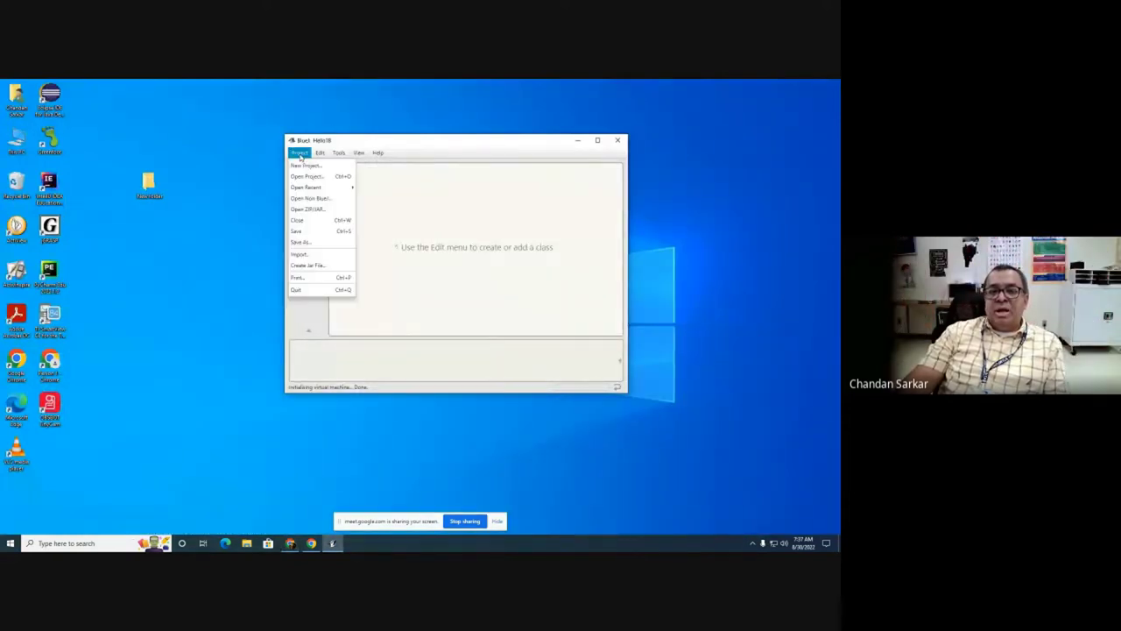
left_click(306, 165)
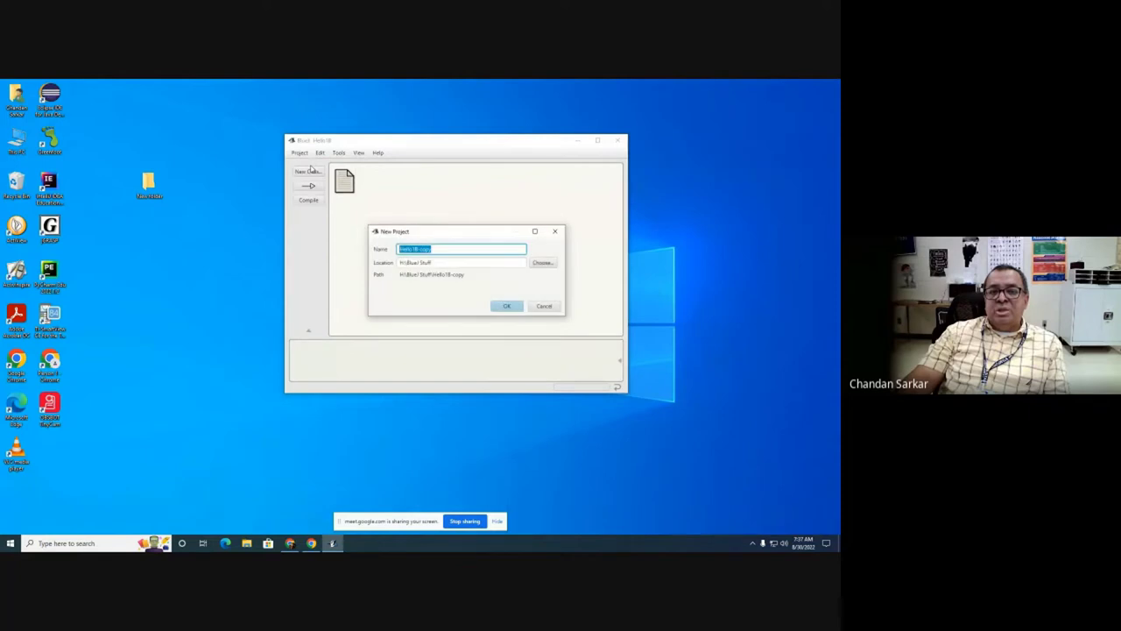
left_click(439, 250)
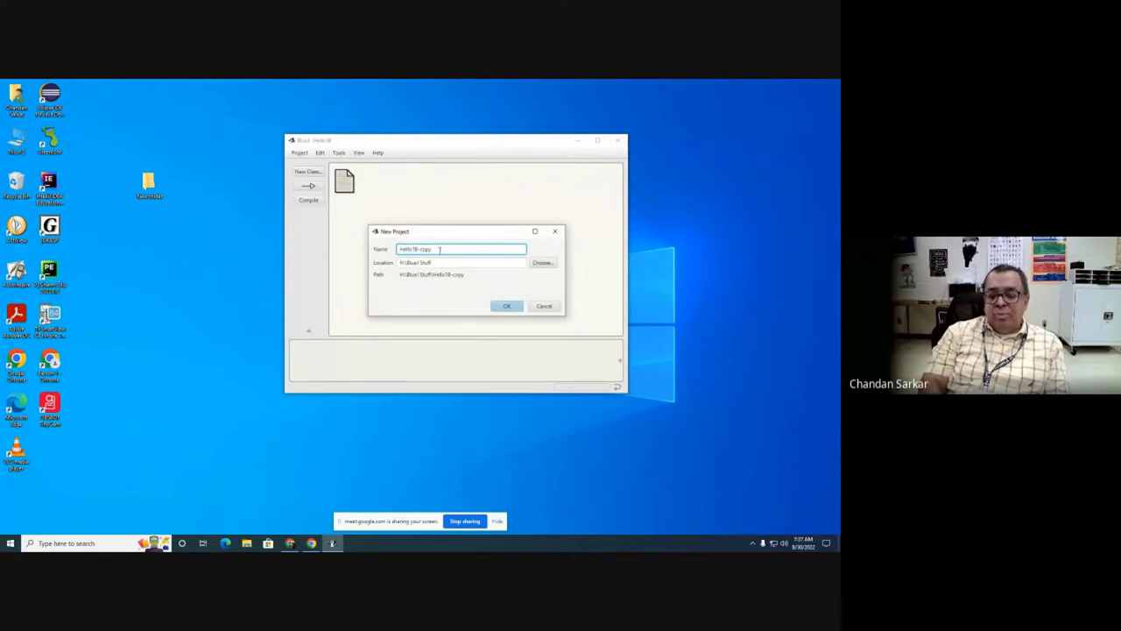
key("BackSpace")
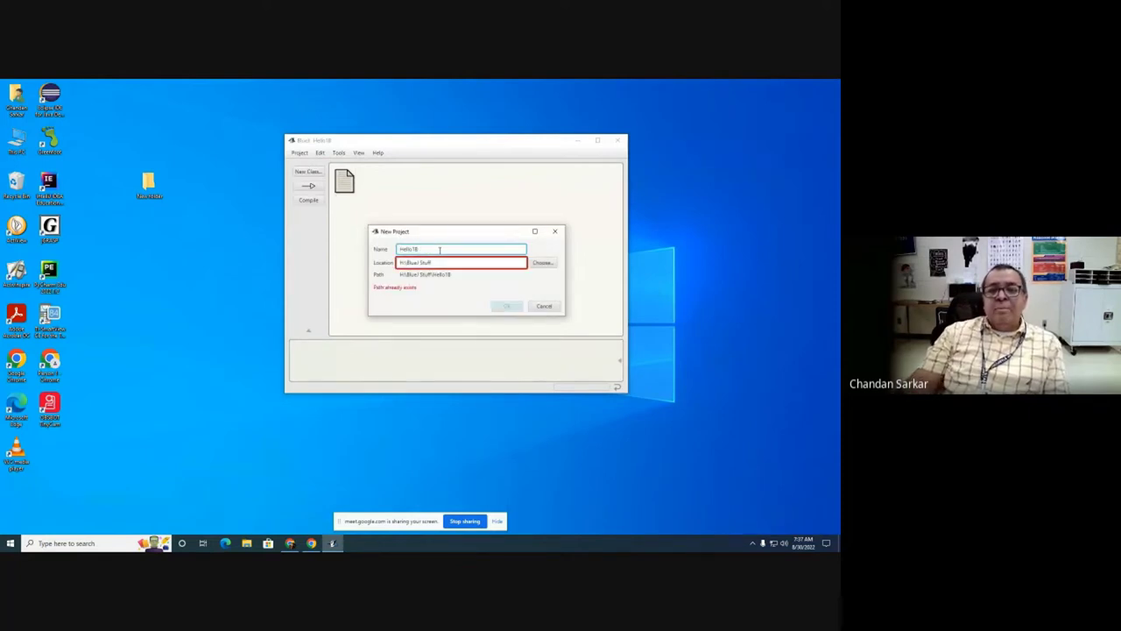
left_click(550, 309)
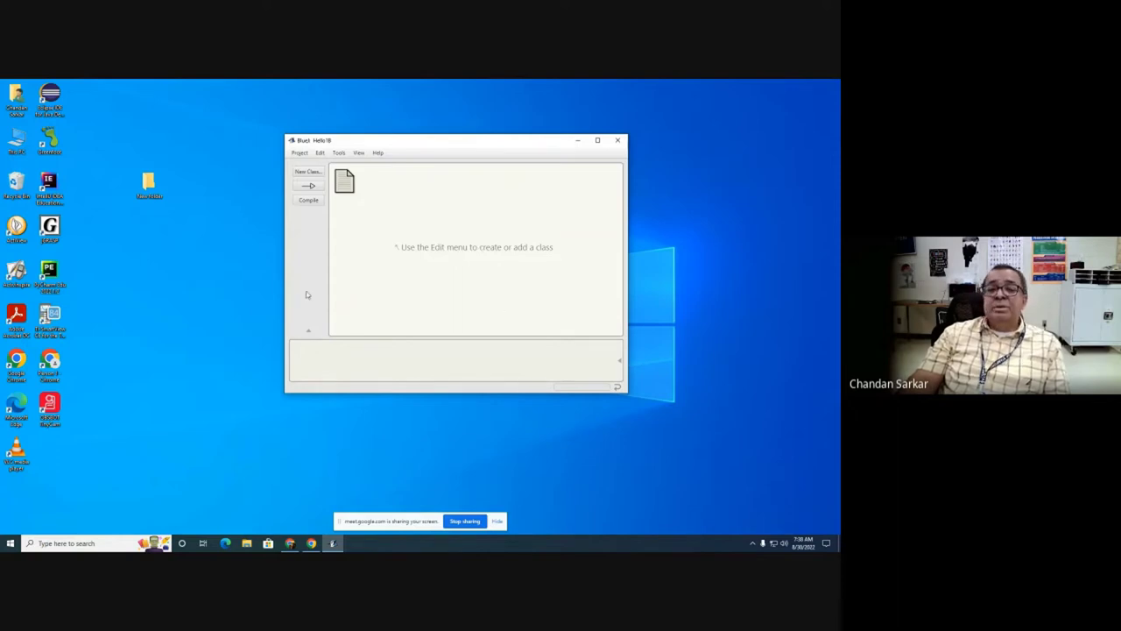
Step: Add a class named Hello, place it mid-diagram, and open its source code
left_click(306, 171)
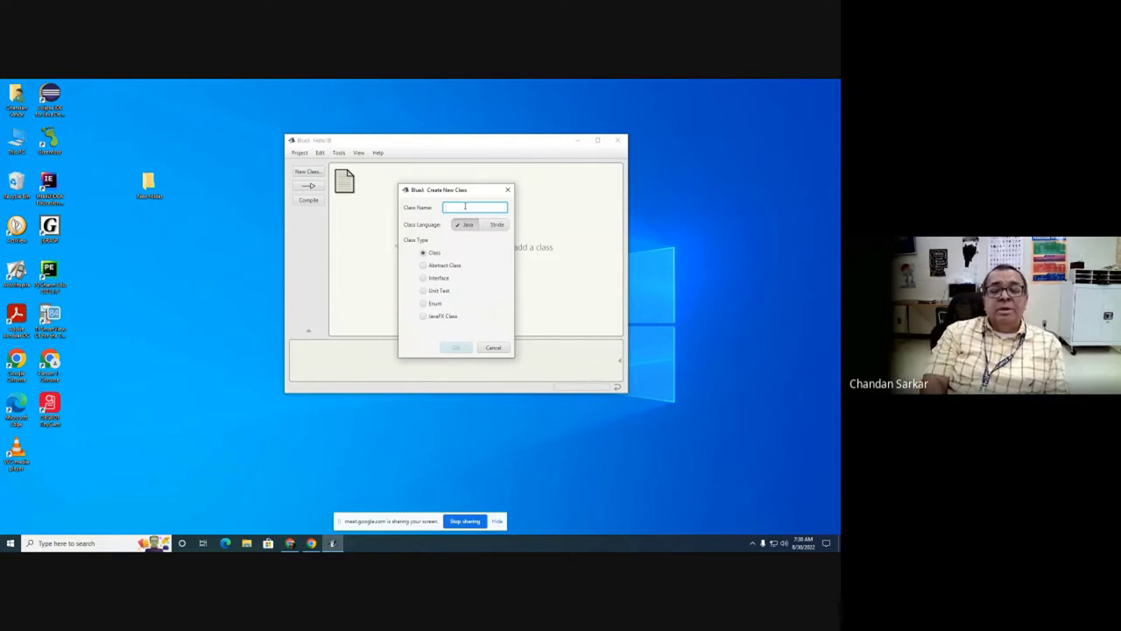
type("Hello")
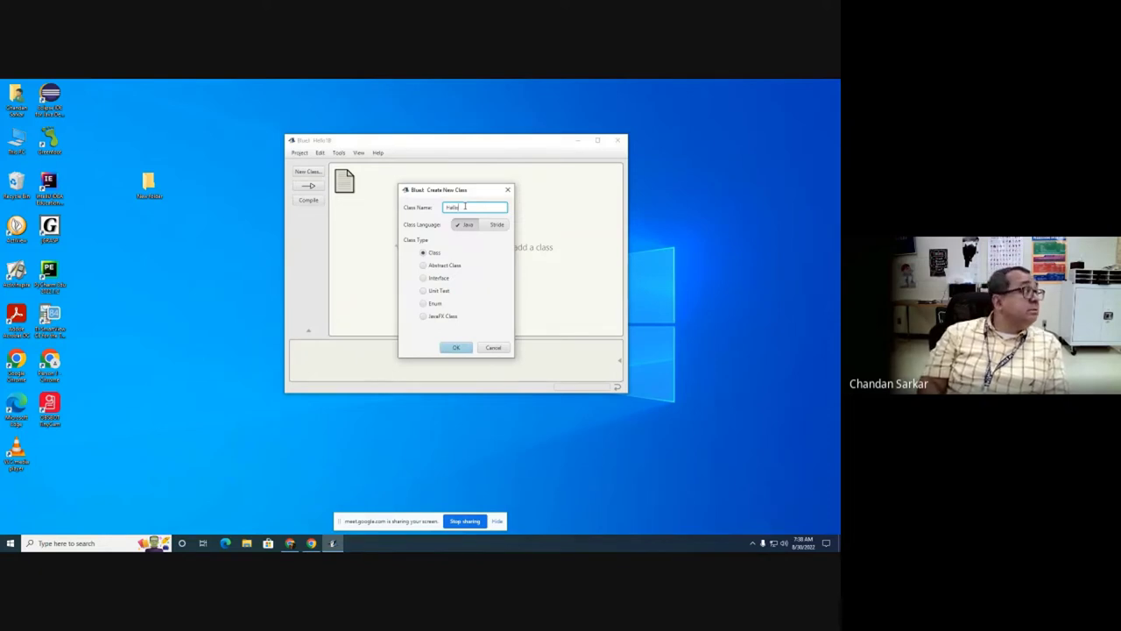
key("Return")
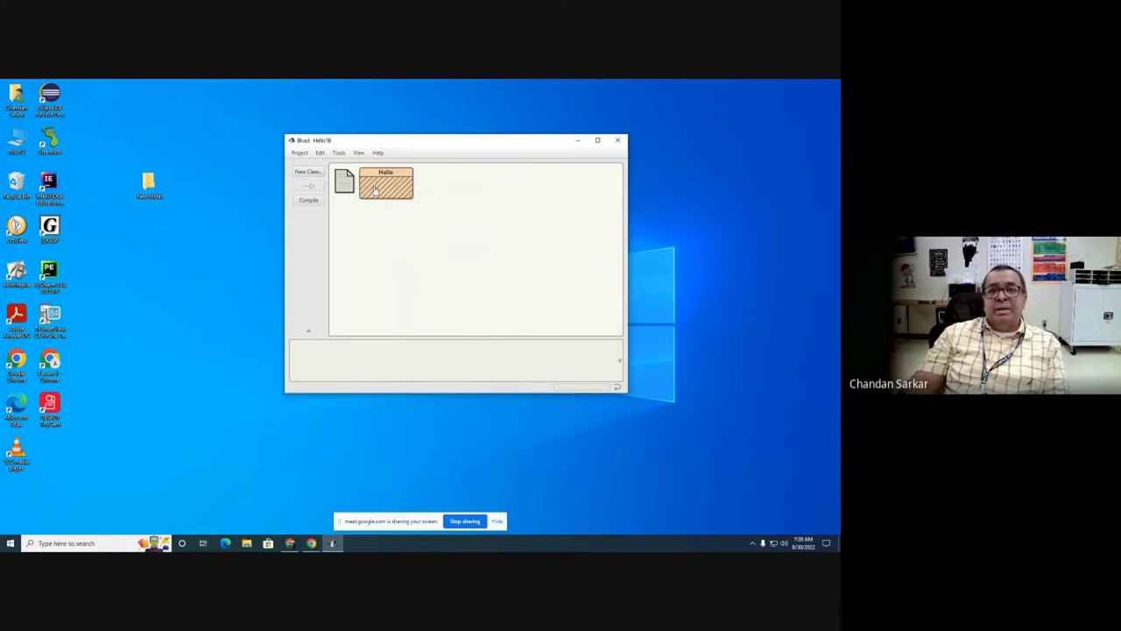
left_click_drag(373, 193, 465, 233)
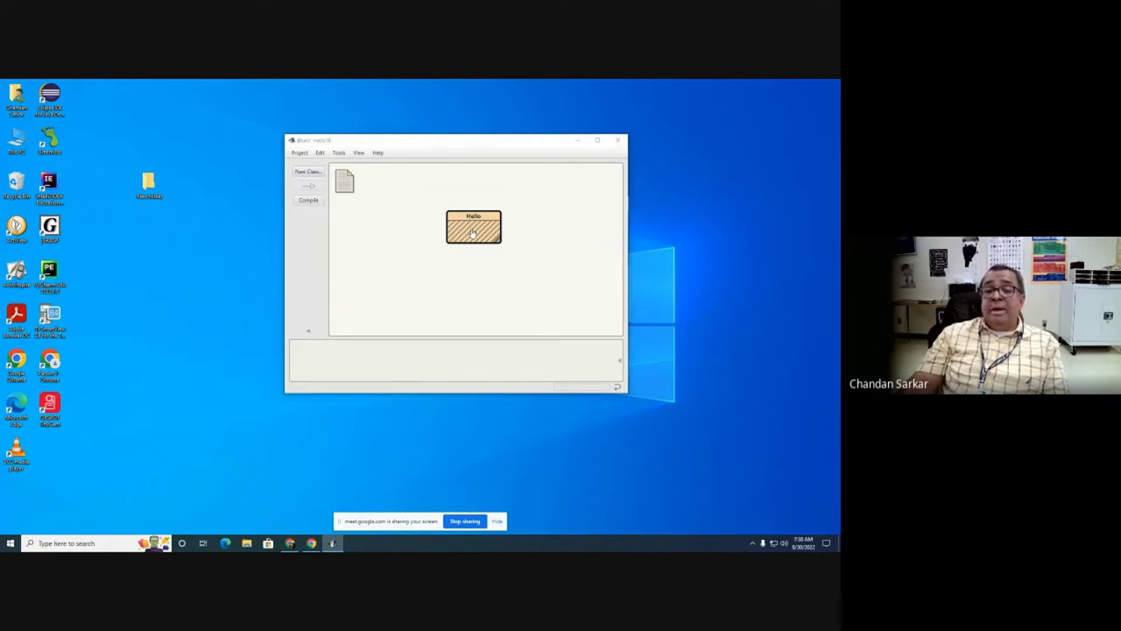
double_click(473, 232)
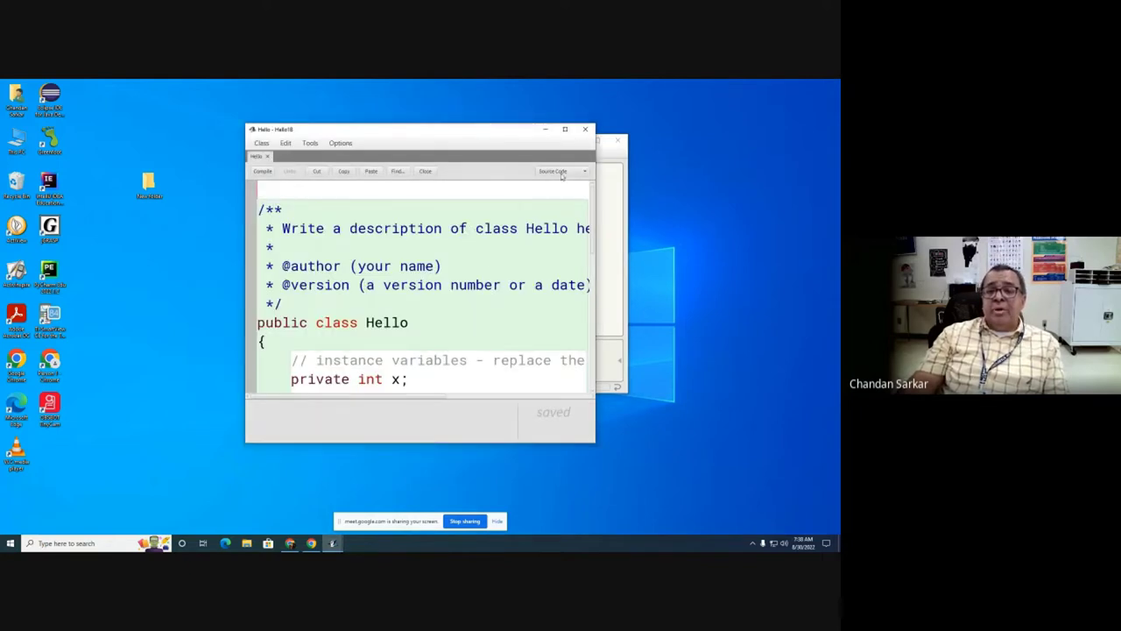
Step: Maximize the editor and fill in the author's name and version 8/30/22 in the header
left_click(565, 129)
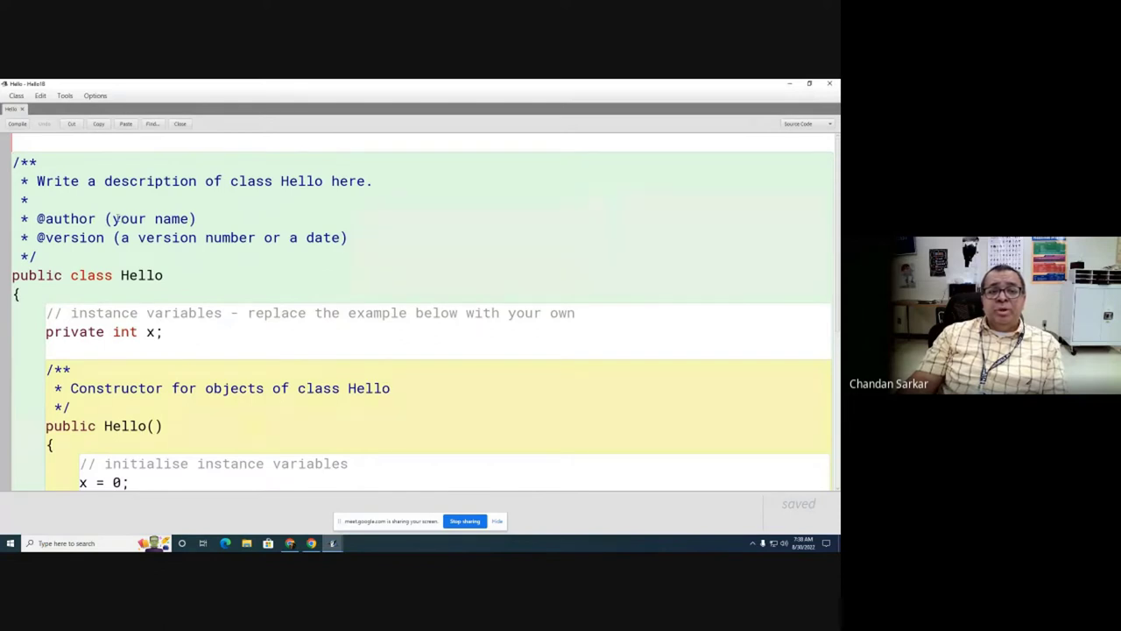
left_click_drag(112, 218, 188, 218)
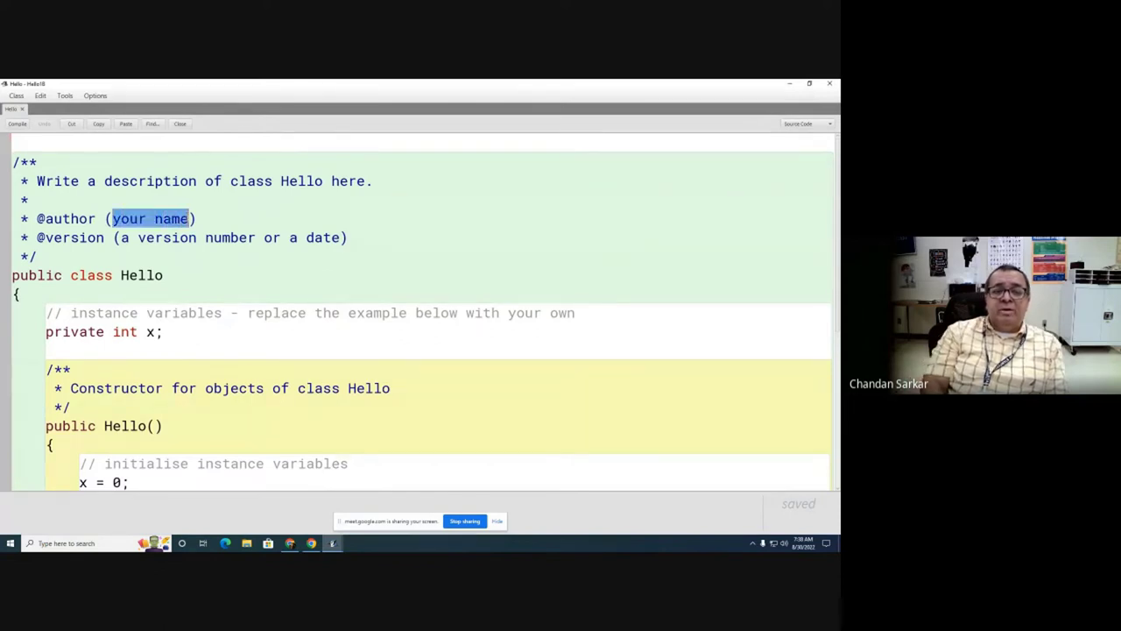
type("C. Sarkar")
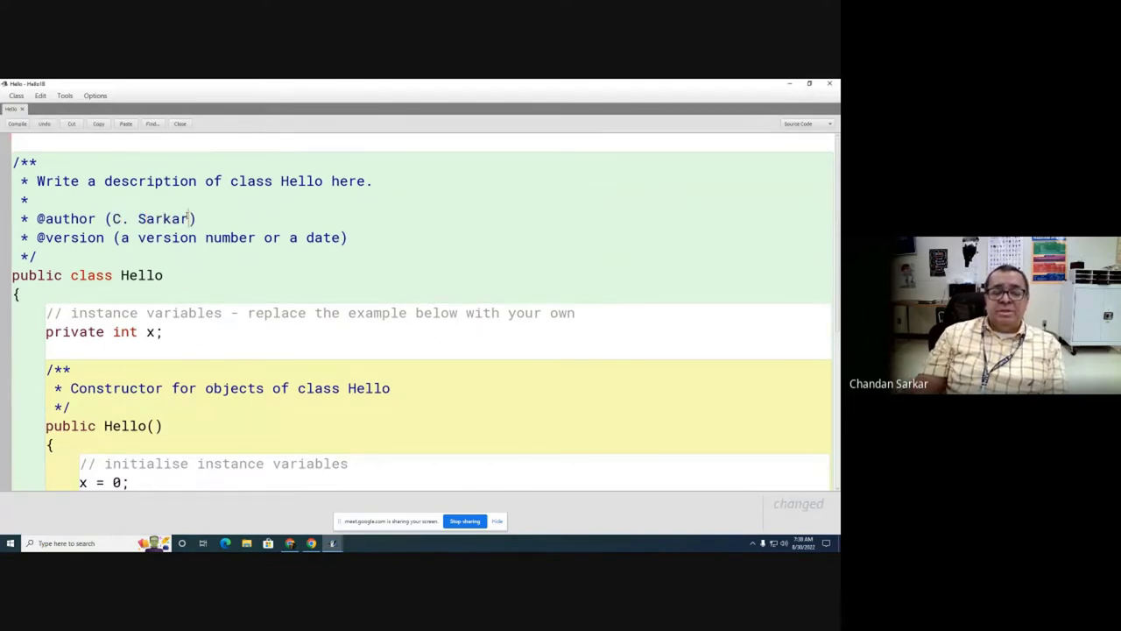
left_click_drag(121, 237, 343, 237)
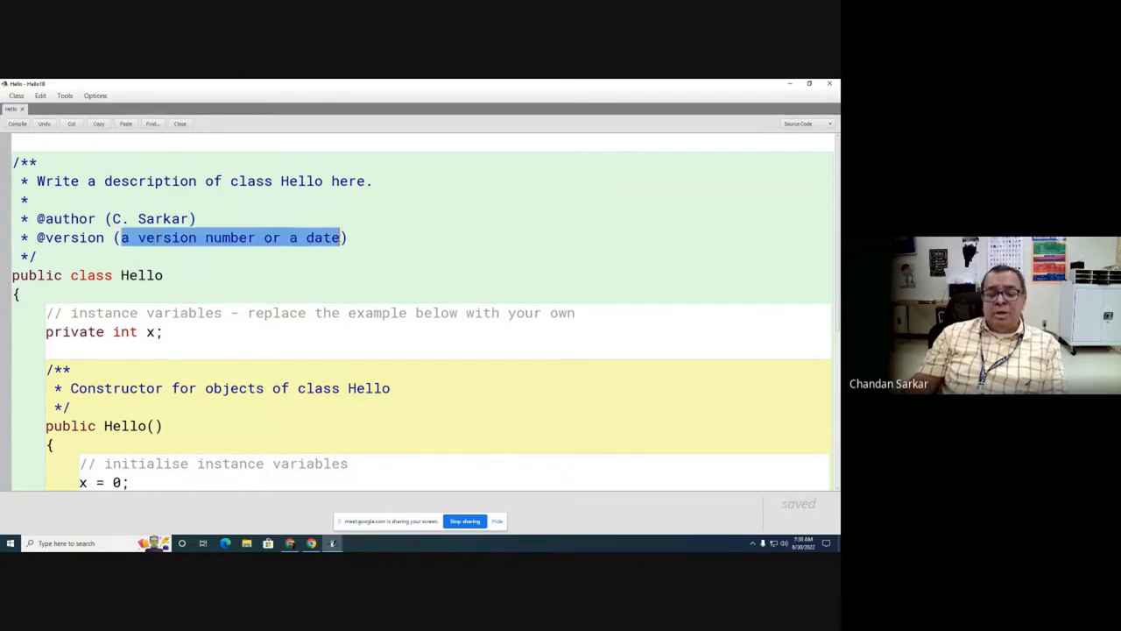
type("8/")
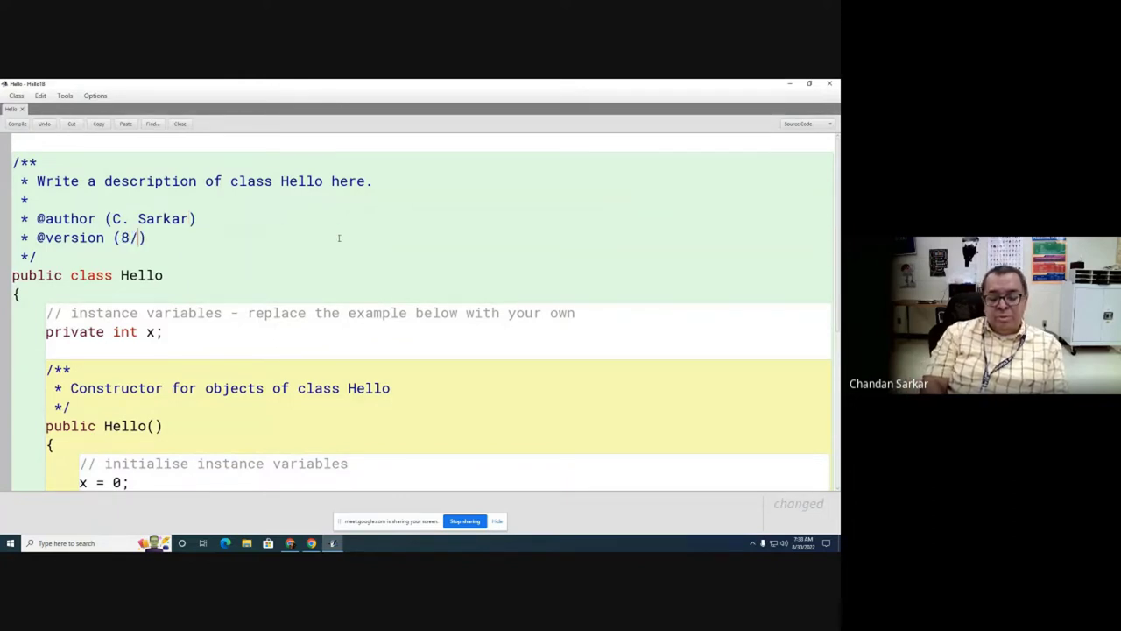
type("30/")
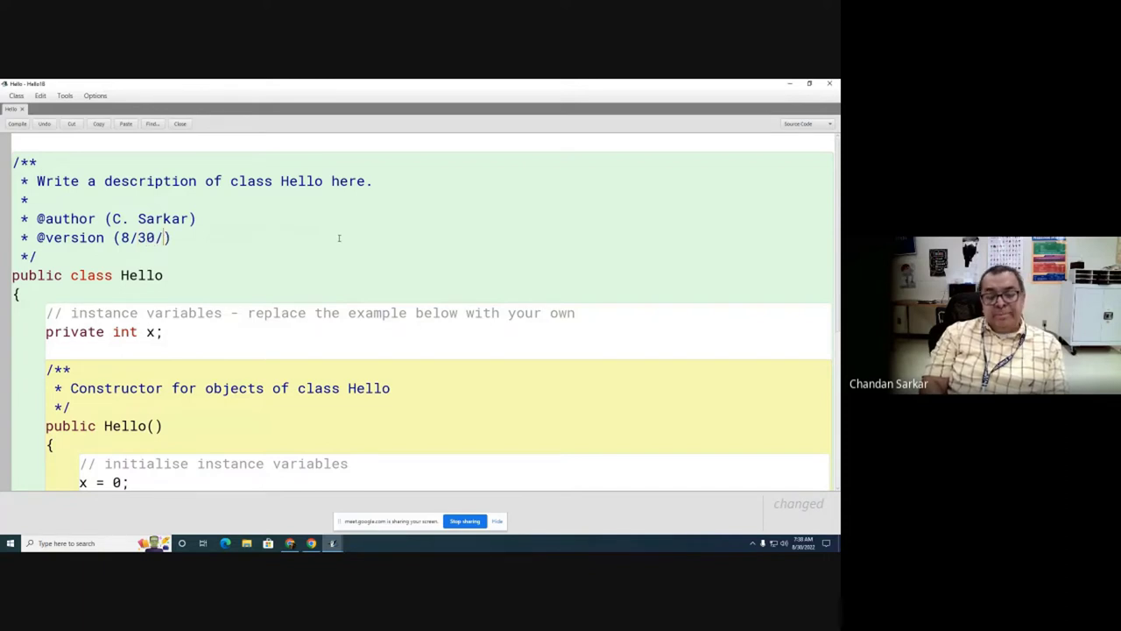
type("22")
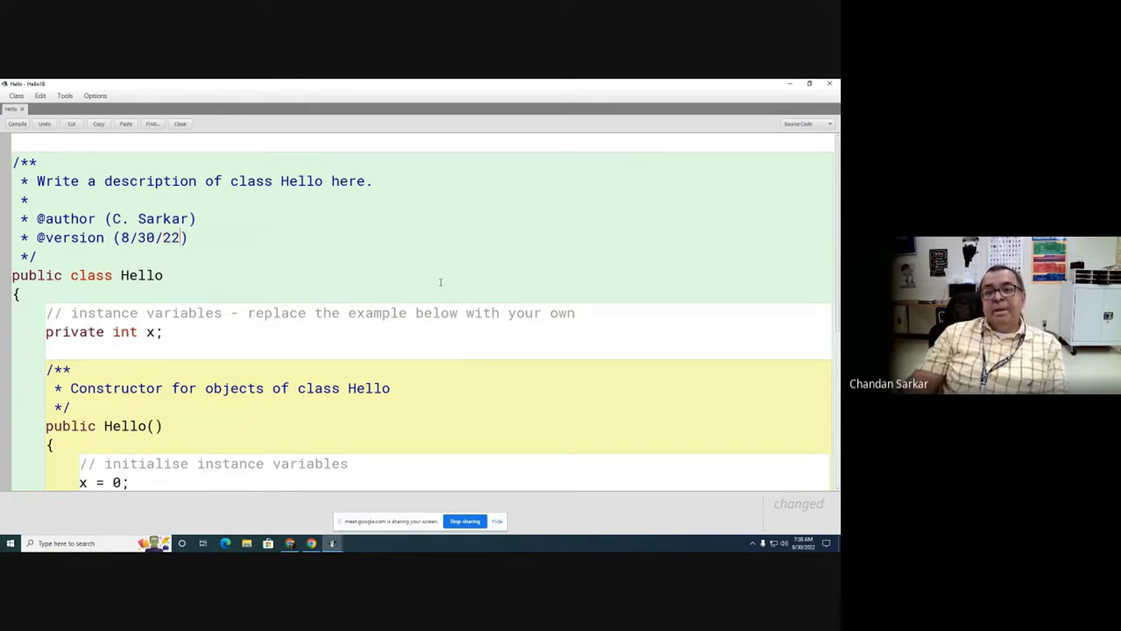
Step: Select the sample field, constructor and method code in the Hello class
scroll(441, 282, "down", 3)
scroll(339, 265, "down", 2)
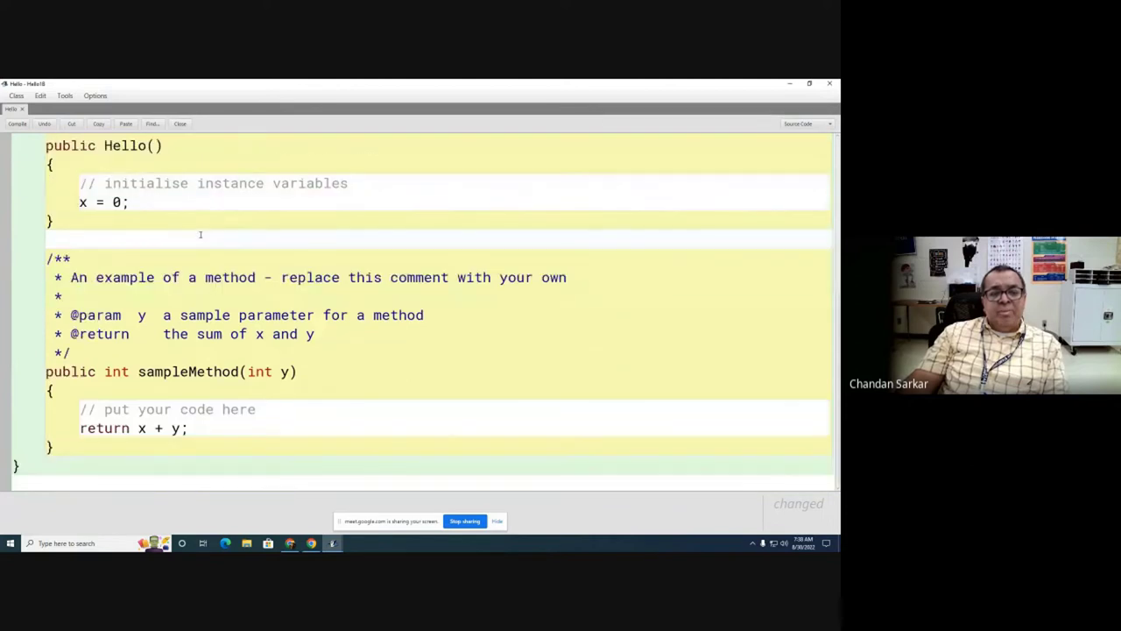
scroll(160, 350, "up", 2)
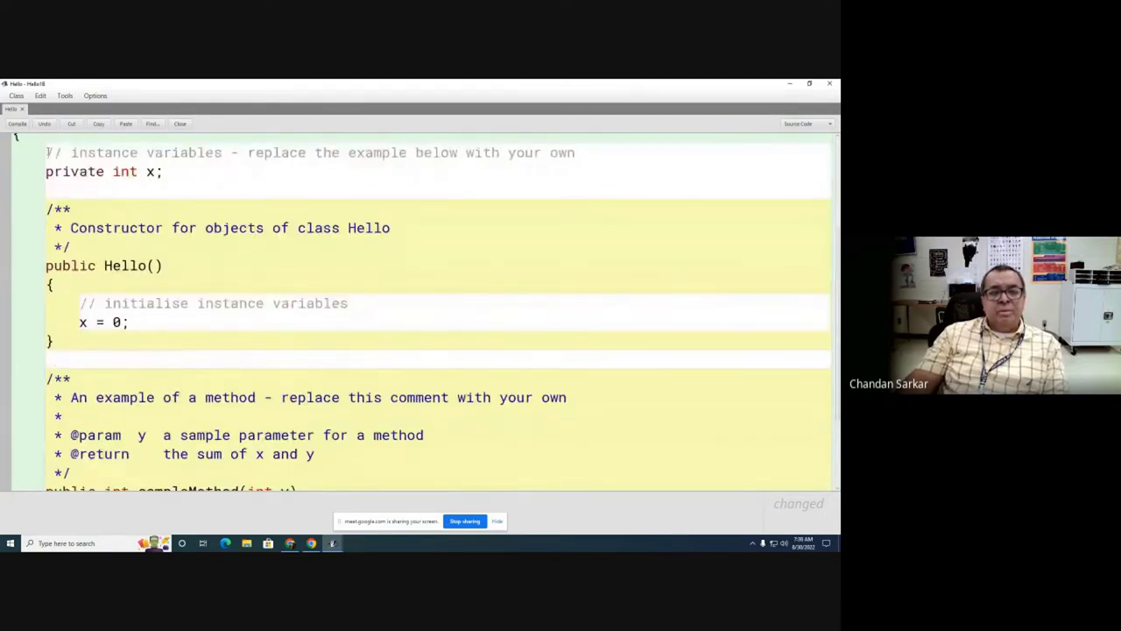
left_click_drag(46, 152, 163, 458)
Step: Delete the sample code and compile the empty Hello class
key("Delete")
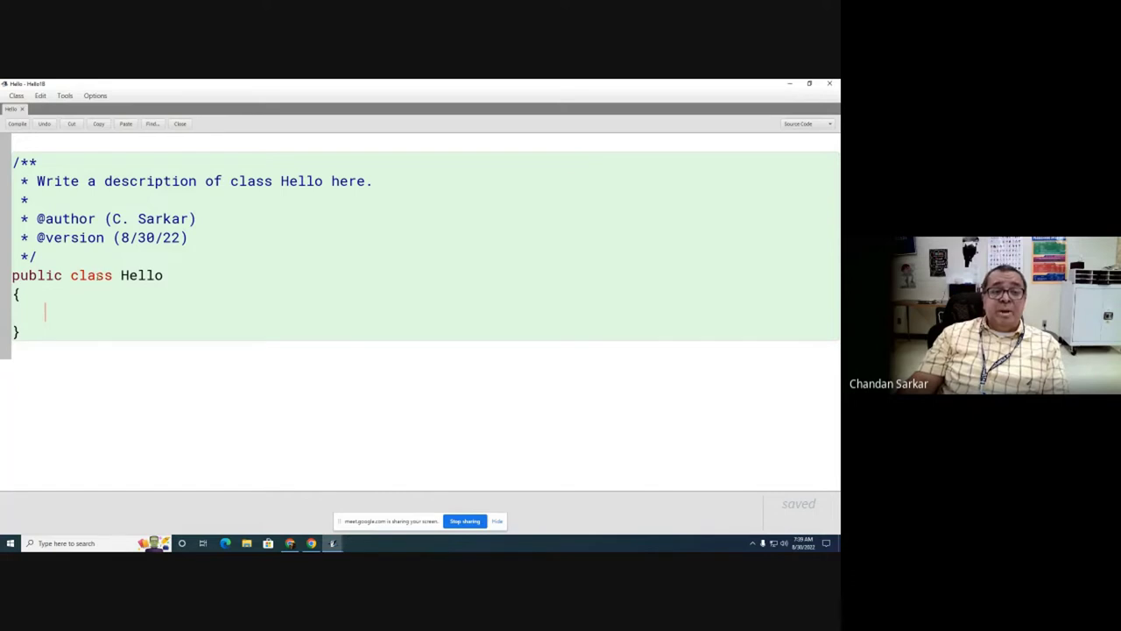
left_click(23, 296)
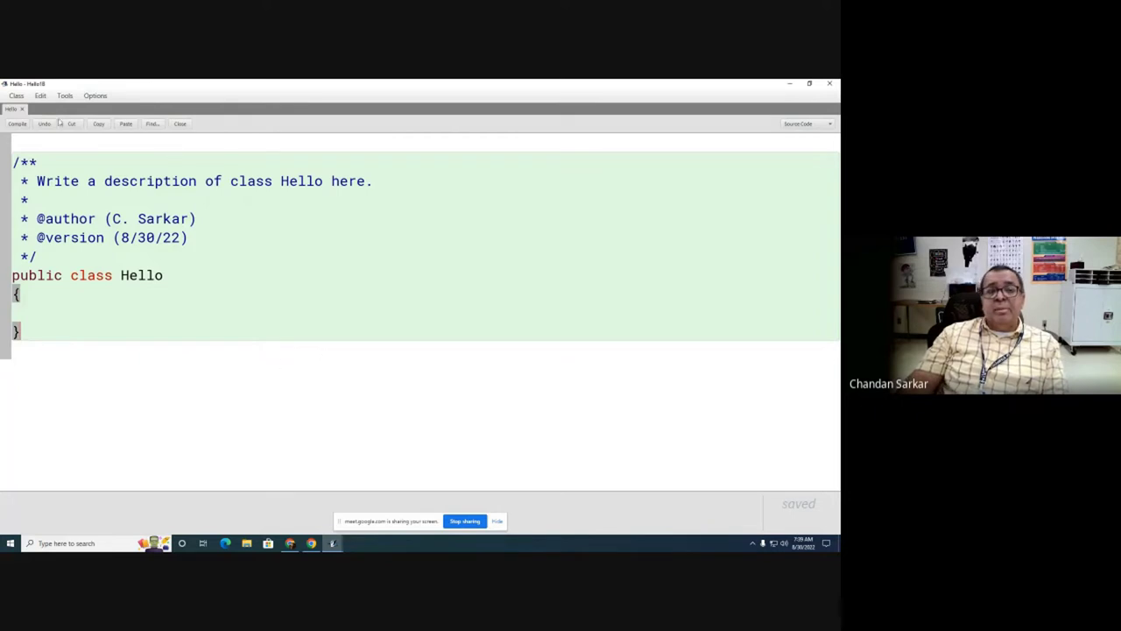
left_click(18, 125)
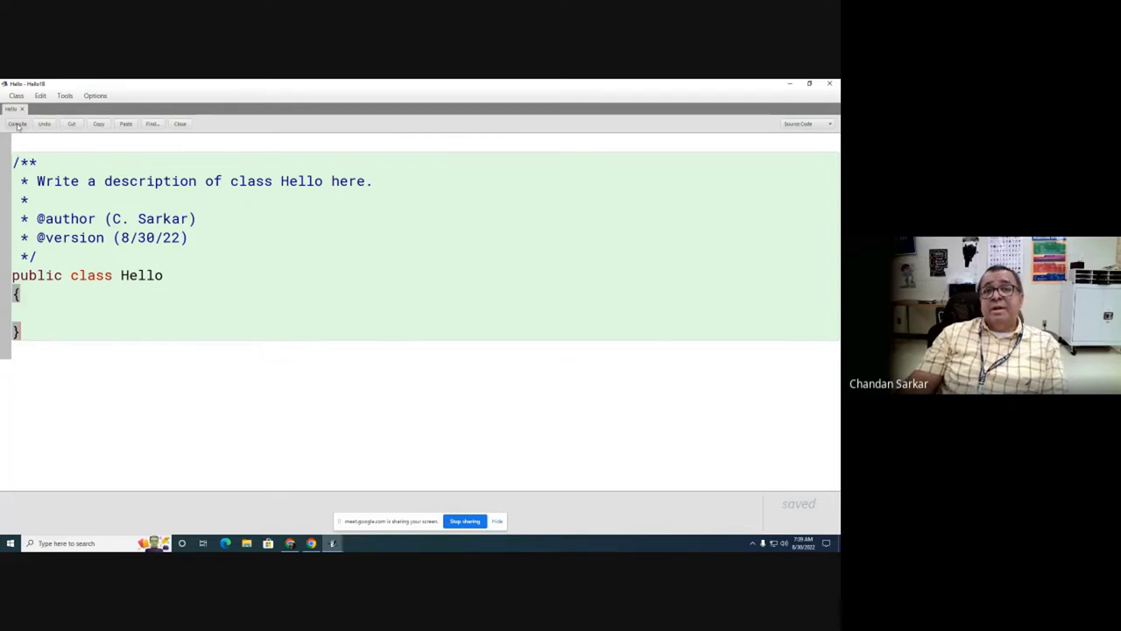
Step: Minimize the editor and reopen the Hello class source, twice
left_click(791, 84)
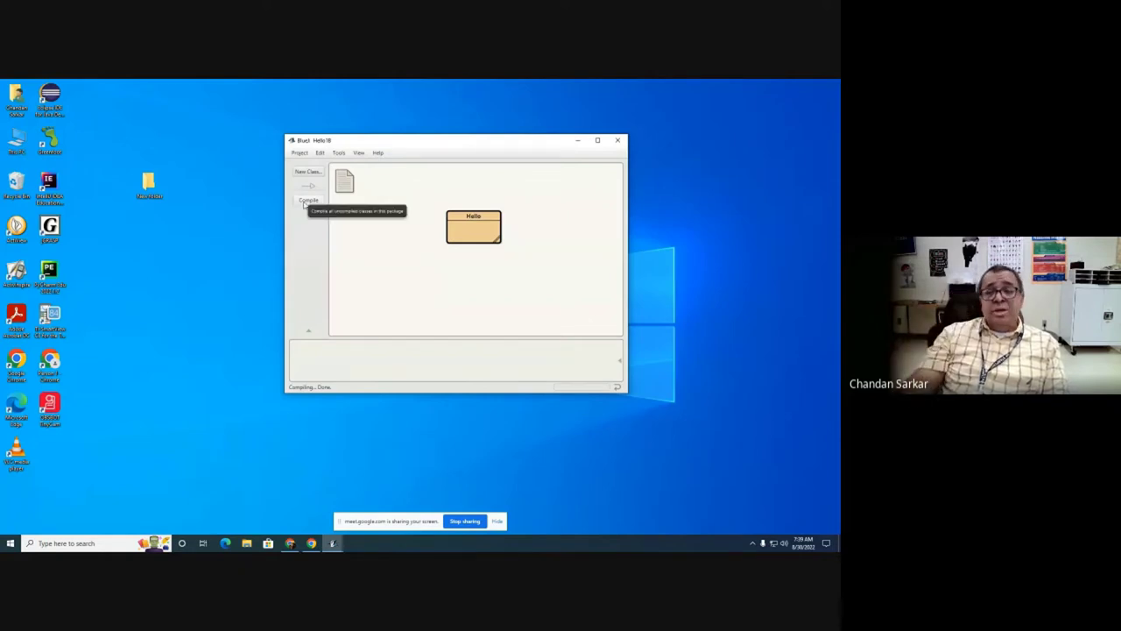
double_click(461, 233)
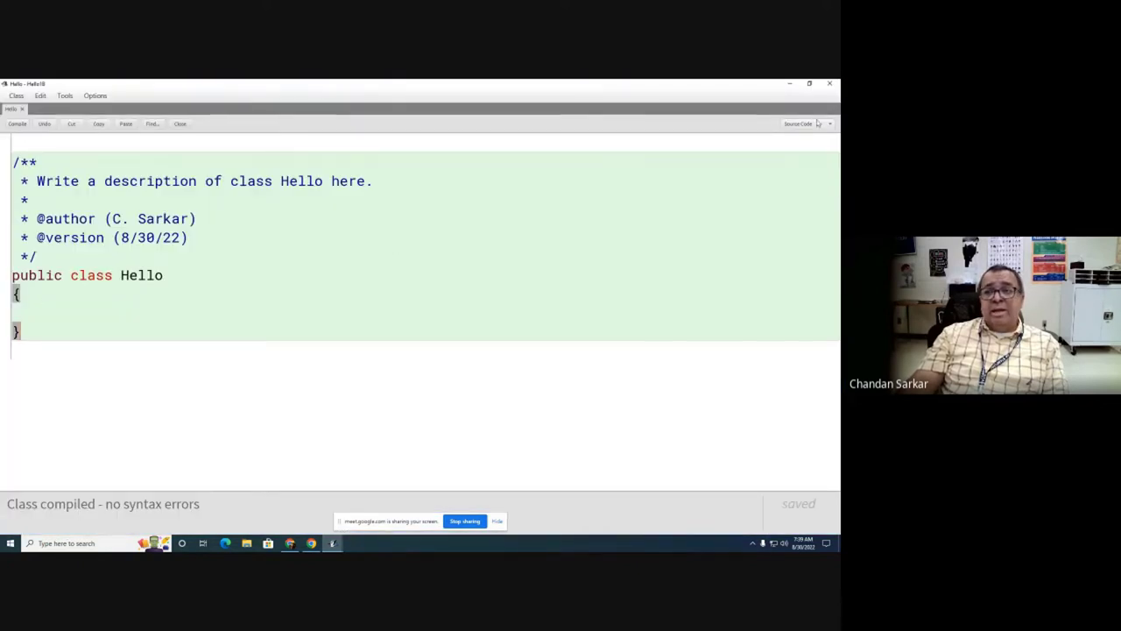
left_click(790, 86)
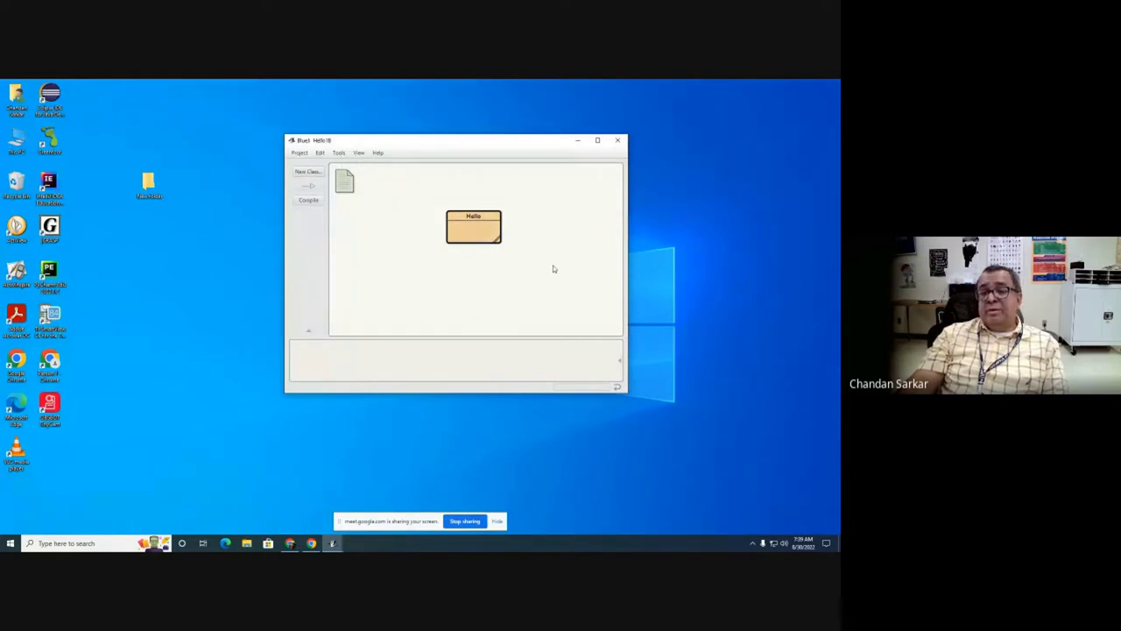
double_click(481, 233)
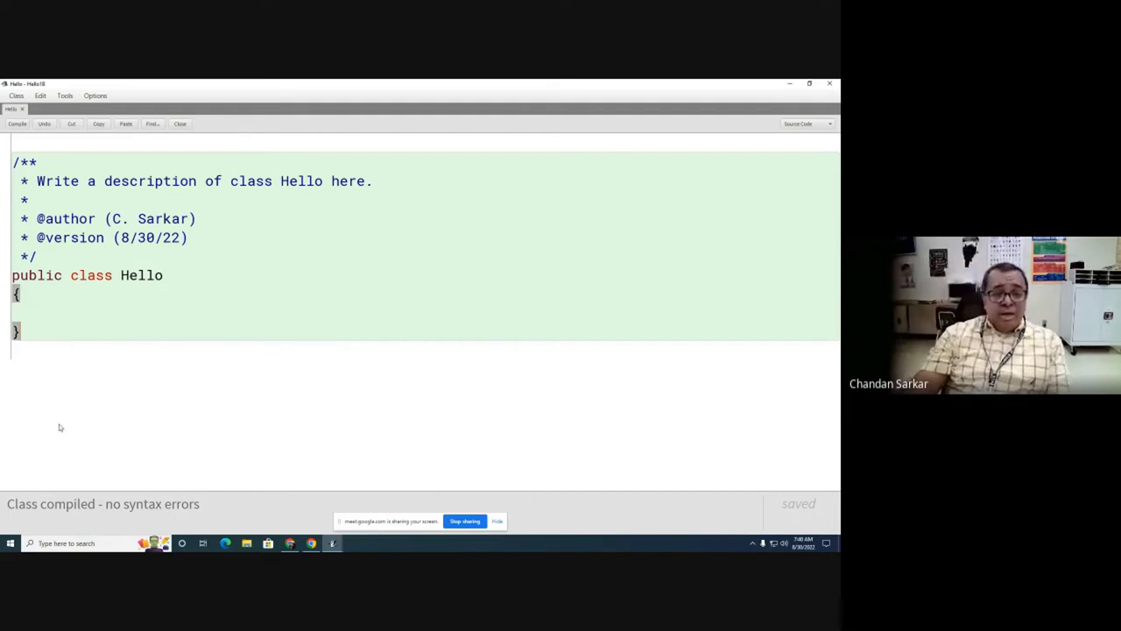
Step: Add an empty public static void main(String [] args) method inside the class
left_click(48, 308)
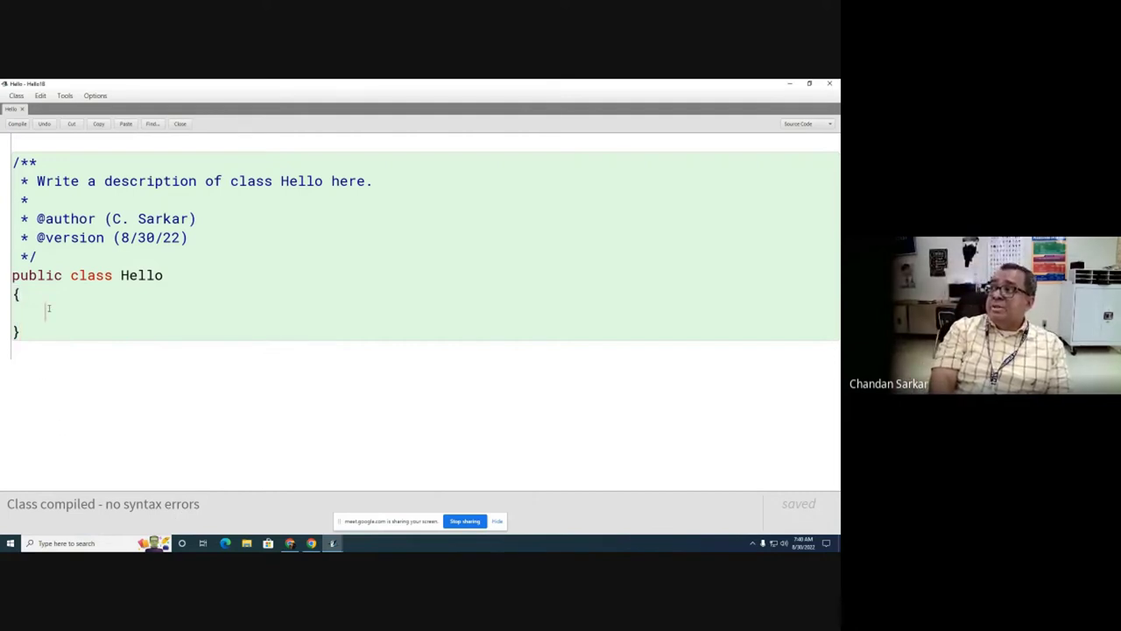
type("publi")
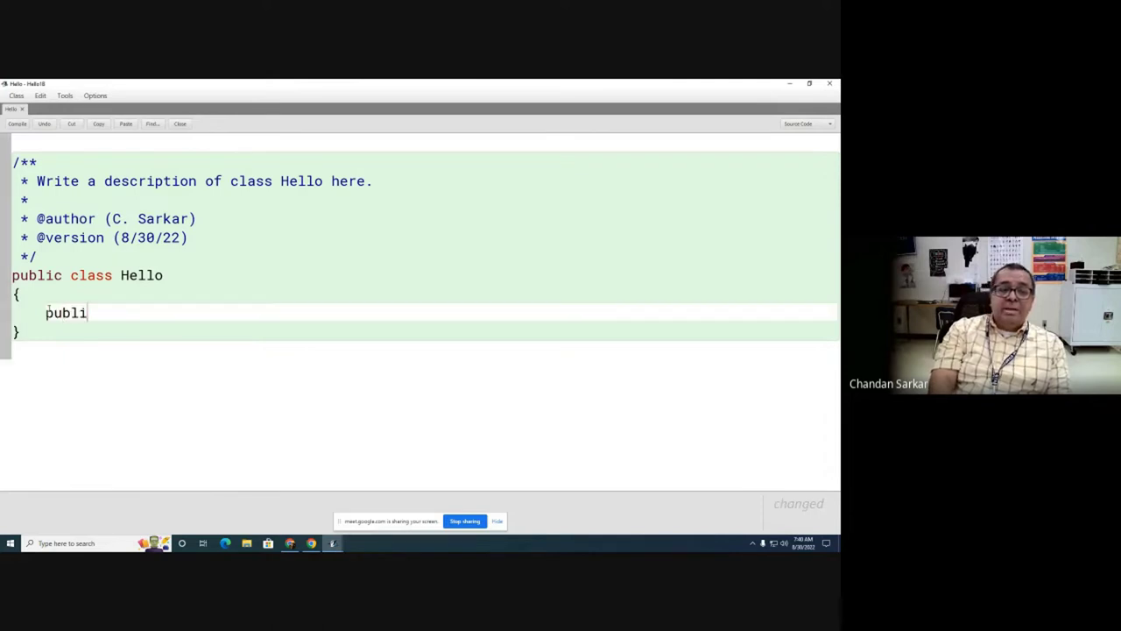
type("c static void main(St")
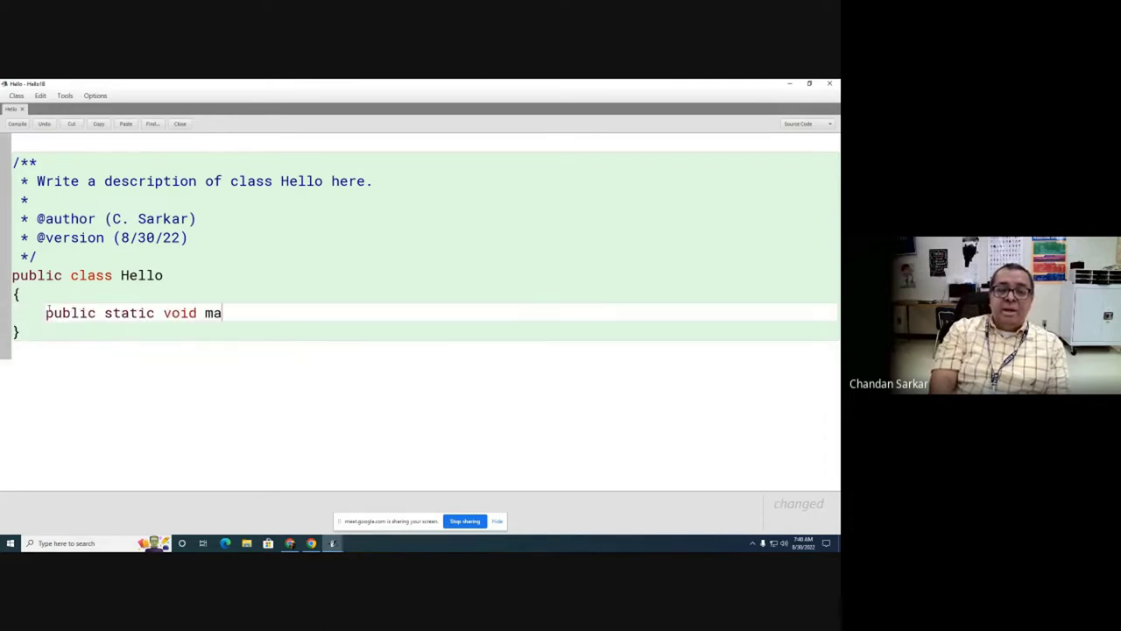
type("[] args) {")
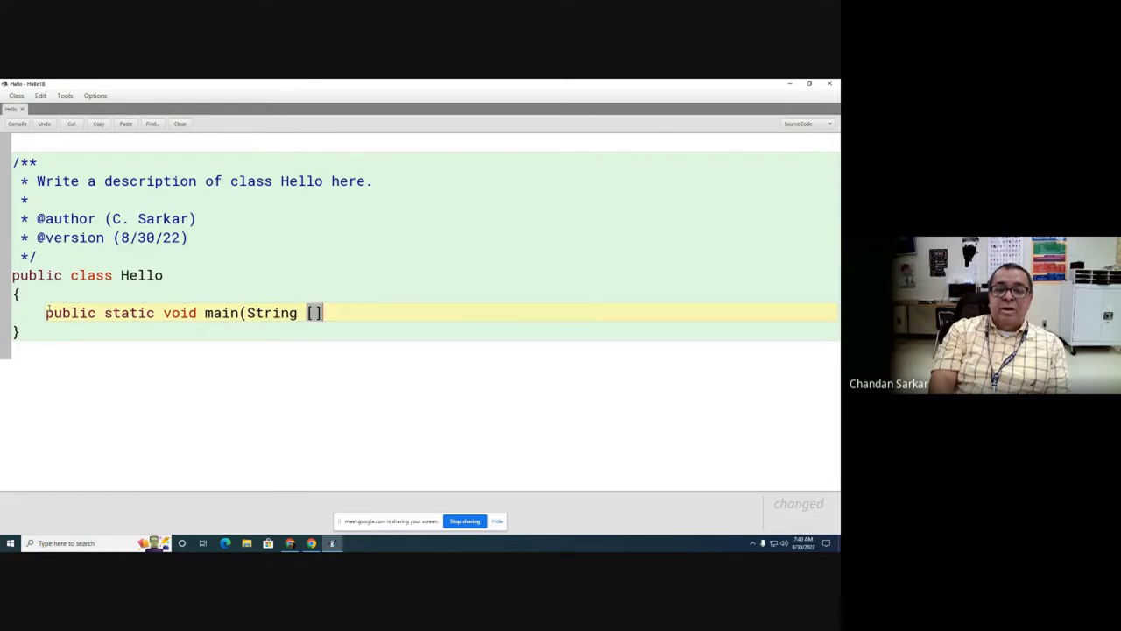
key("Return")
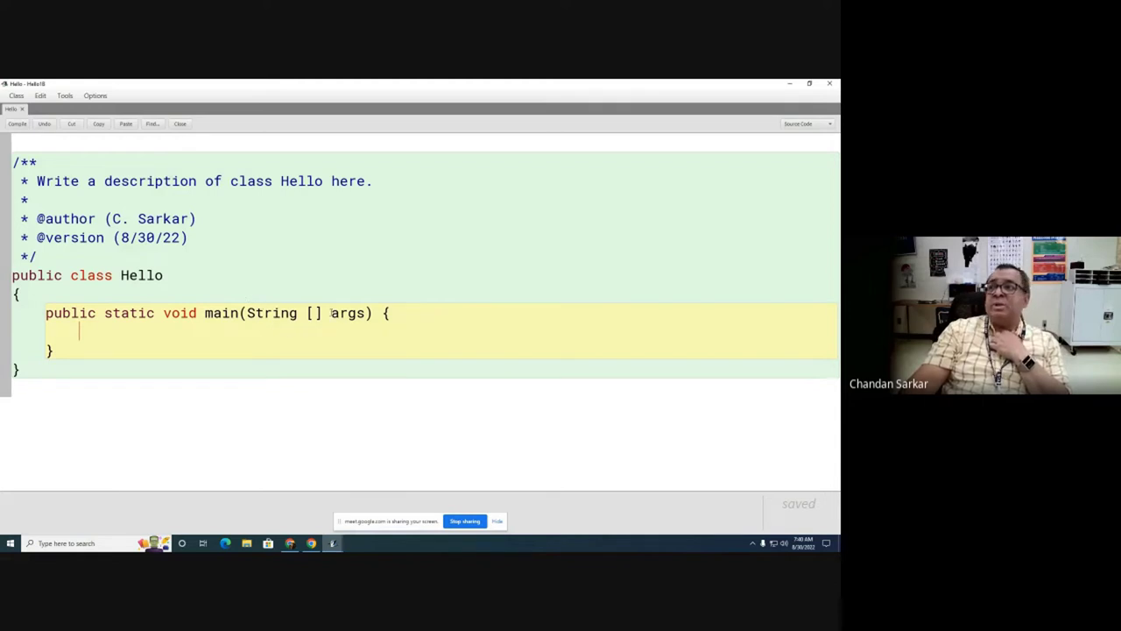
Step: Point out the class's matching braces and main's matching parentheses
left_click(24, 294)
left_click(25, 368)
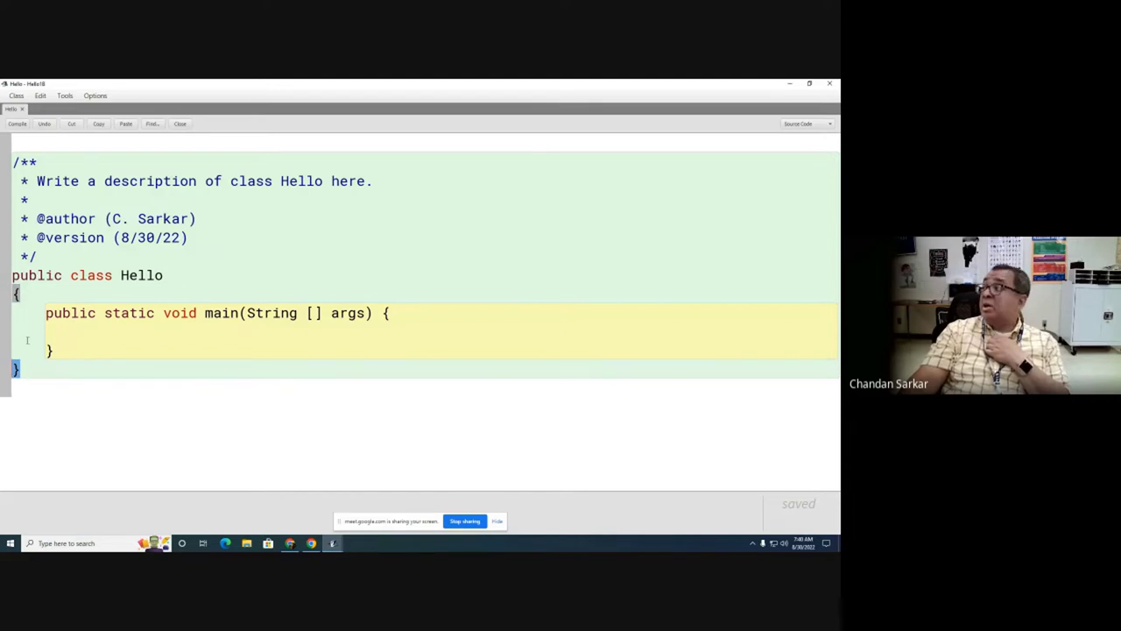
double_click(308, 313)
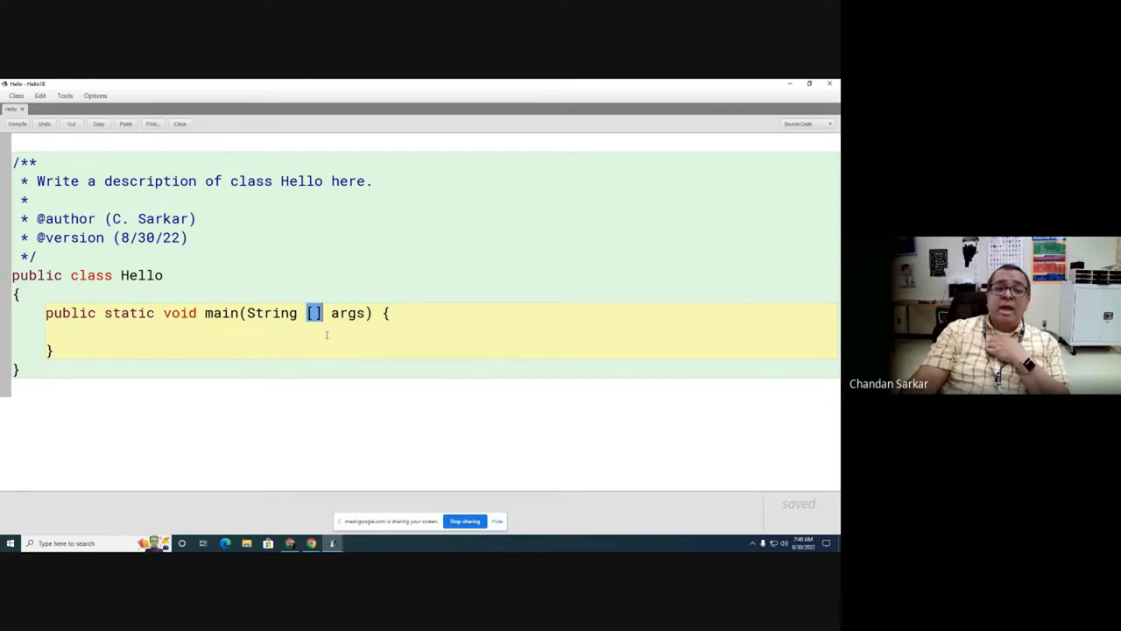
key("Right")
key("Right")
key("Right")
key("Right")
key("Right")
key("Right")
key("Right")
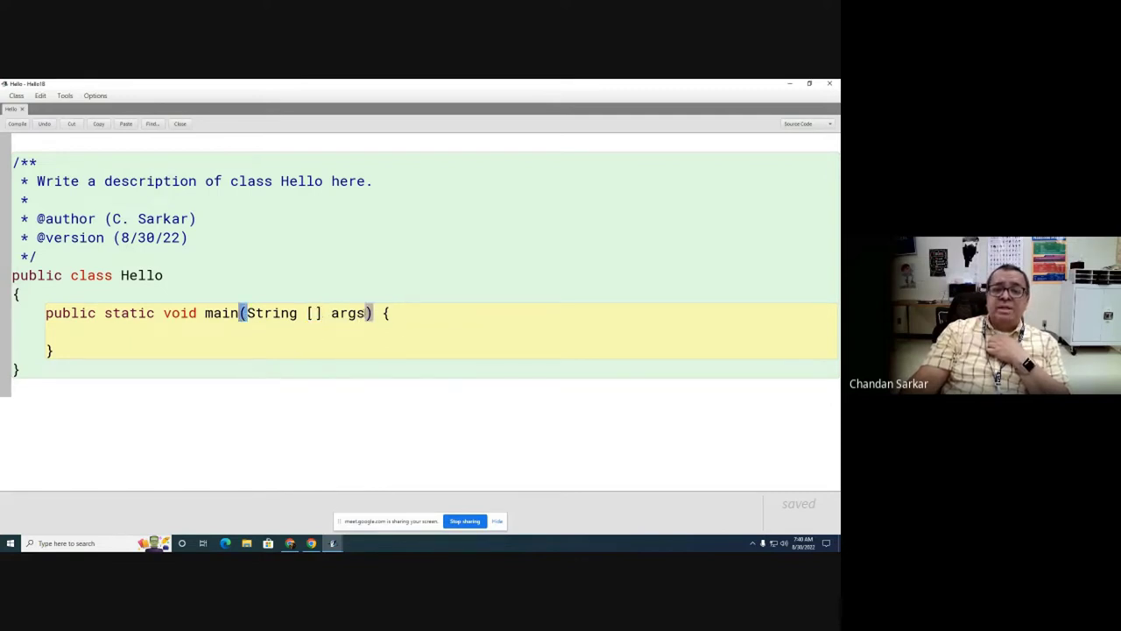
key("shift+Left")
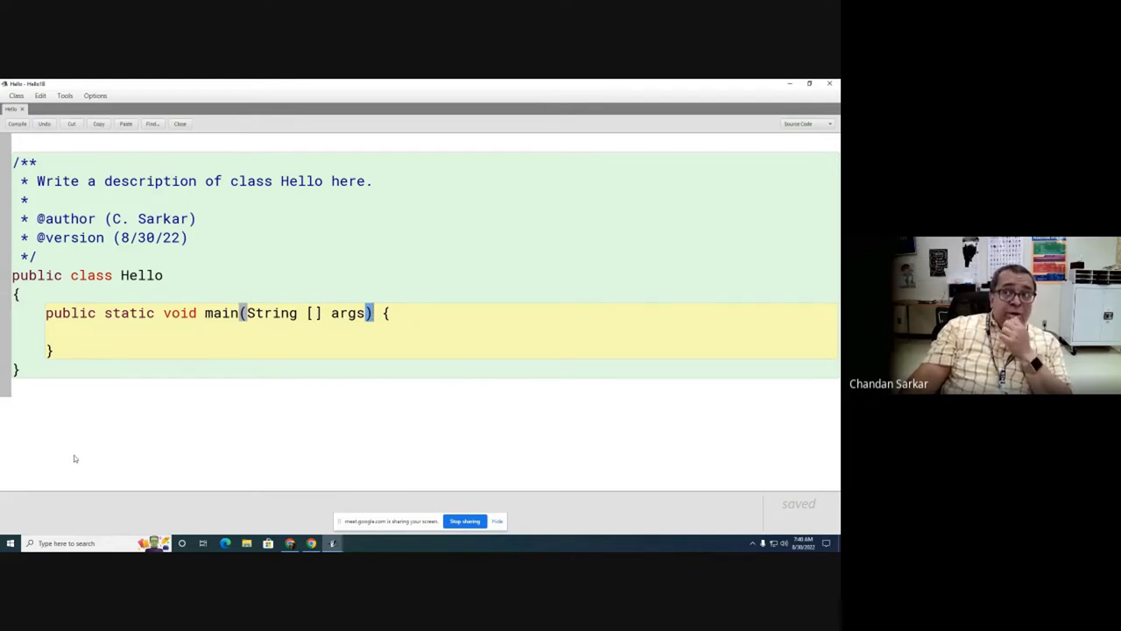
left_click(327, 388)
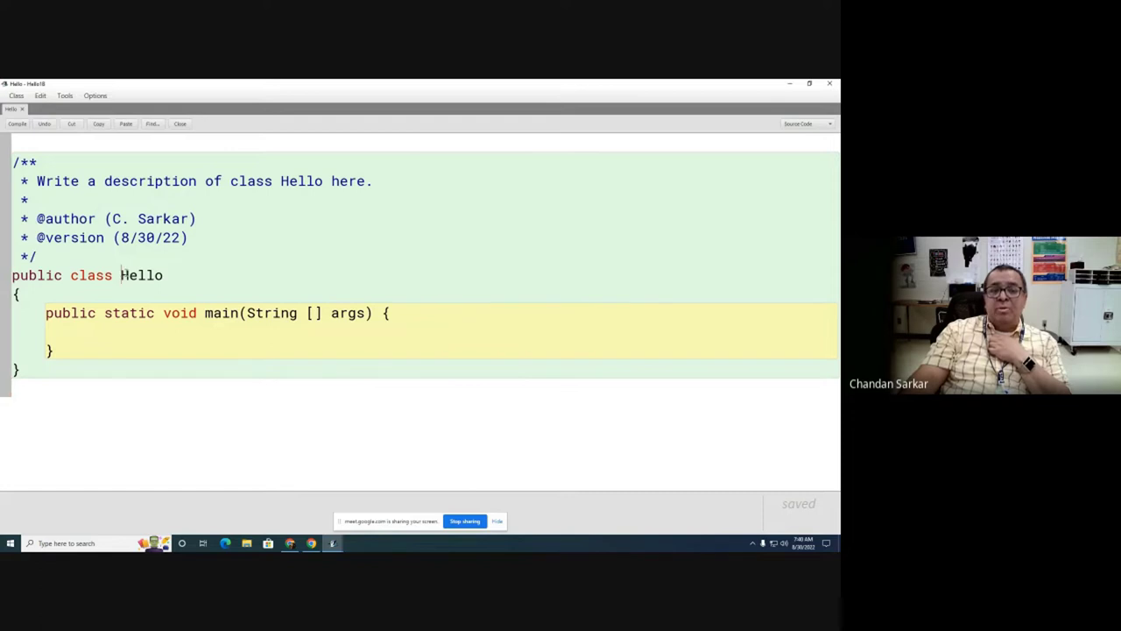
left_click_drag(121, 275, 129, 275)
left_click_drag(248, 313, 256, 312)
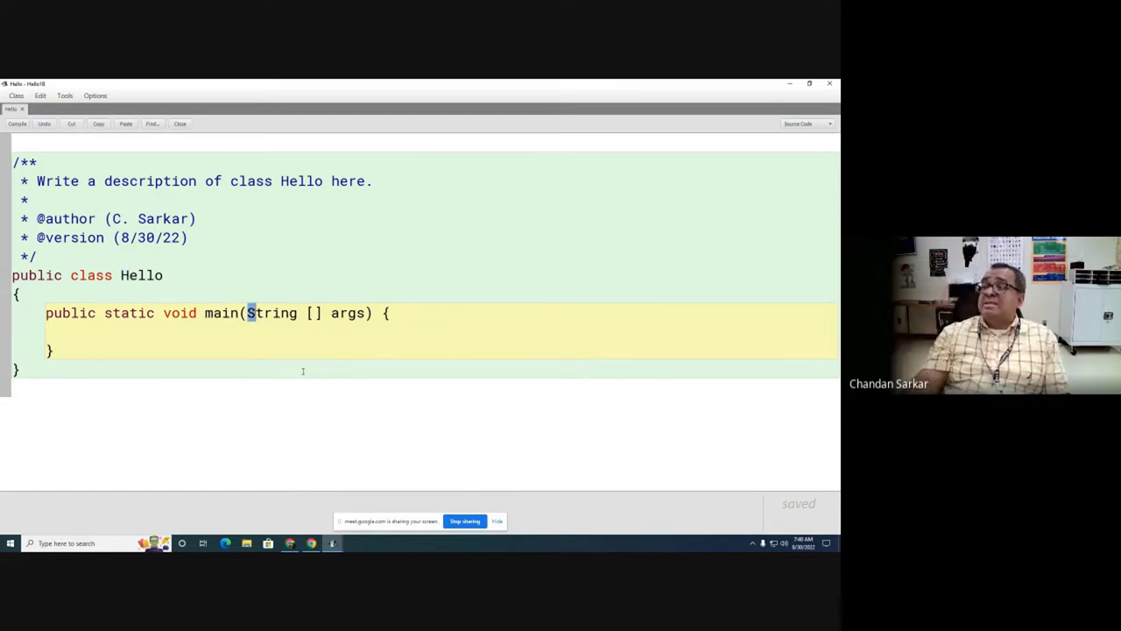
left_click_drag(171, 274, 3, 275)
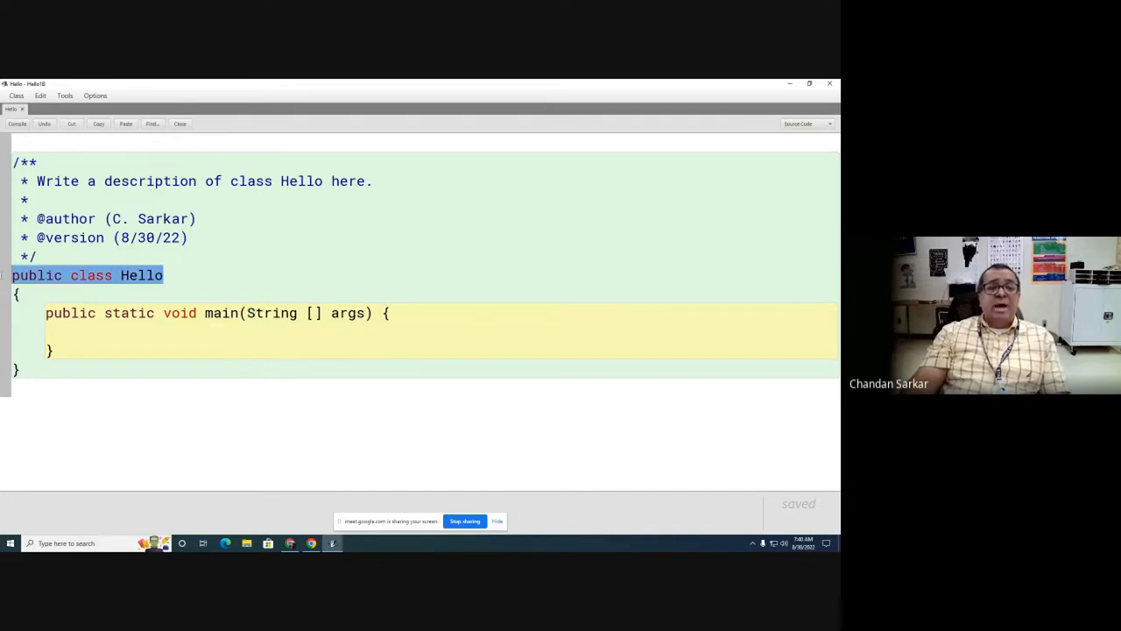
left_click_drag(248, 312, 299, 310)
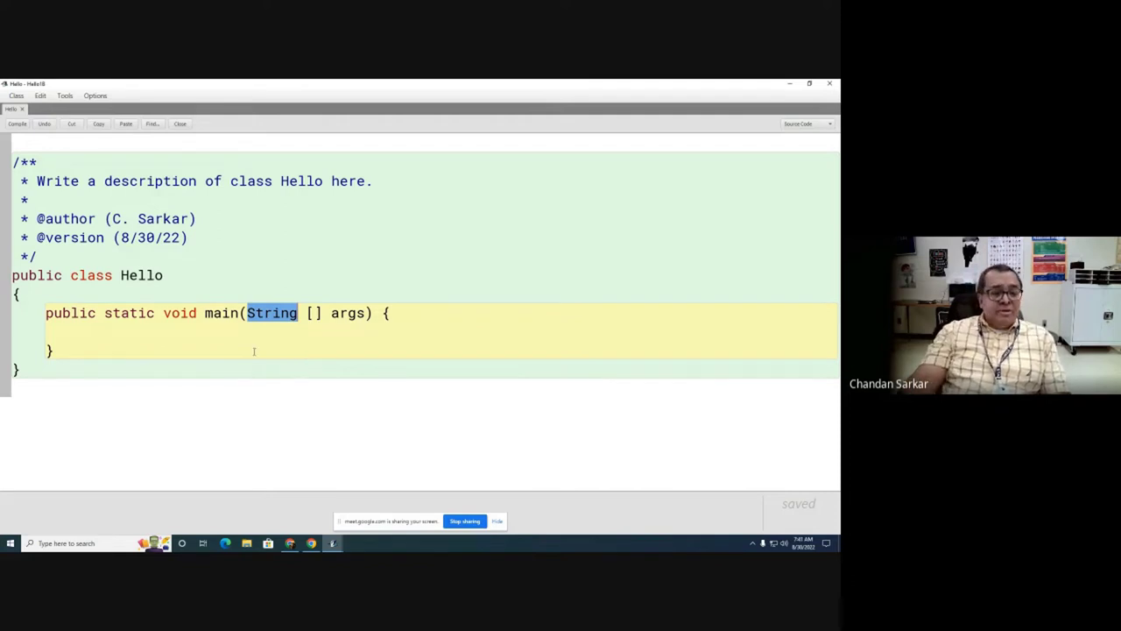
Step: Type System.out.println in main, highlighting the letters of println
left_click(85, 331)
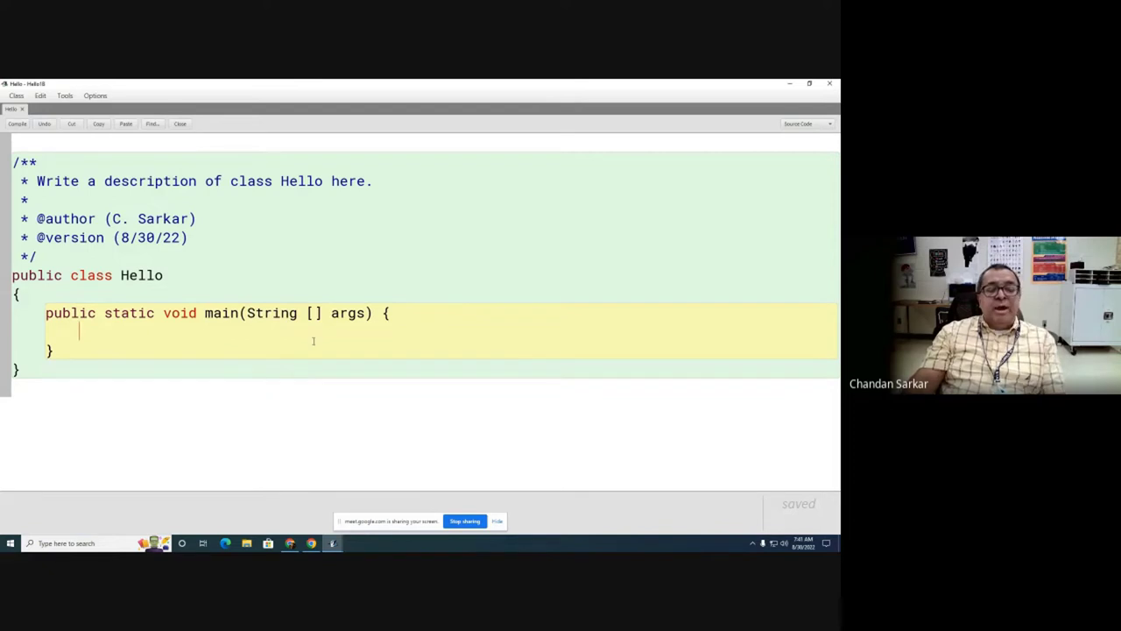
type("System.")
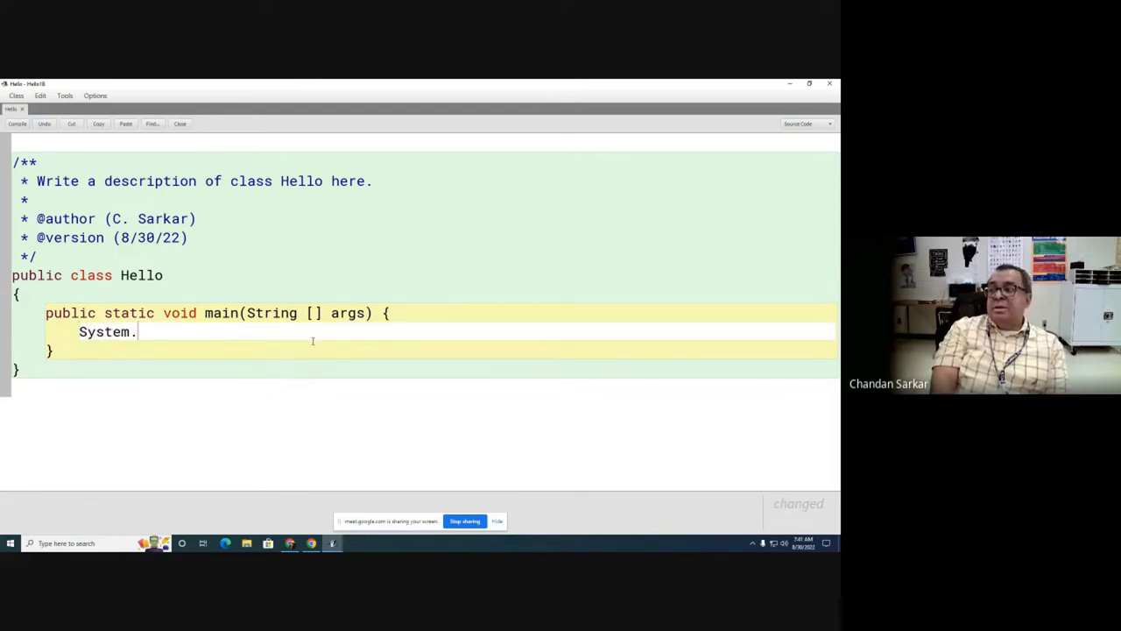
type("ou")
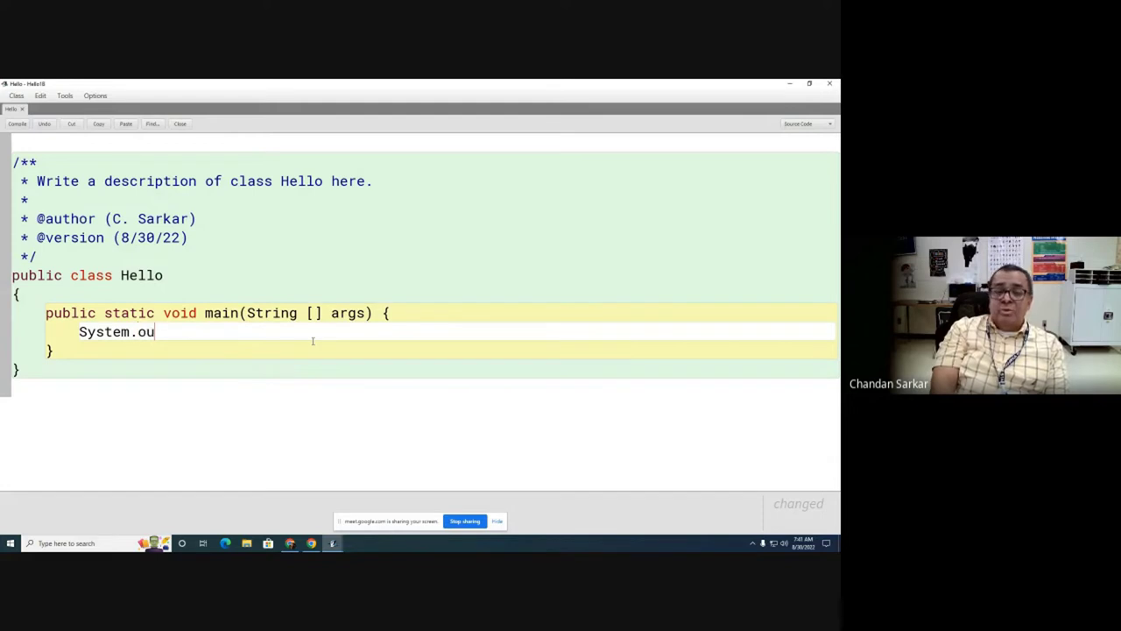
type("t.println")
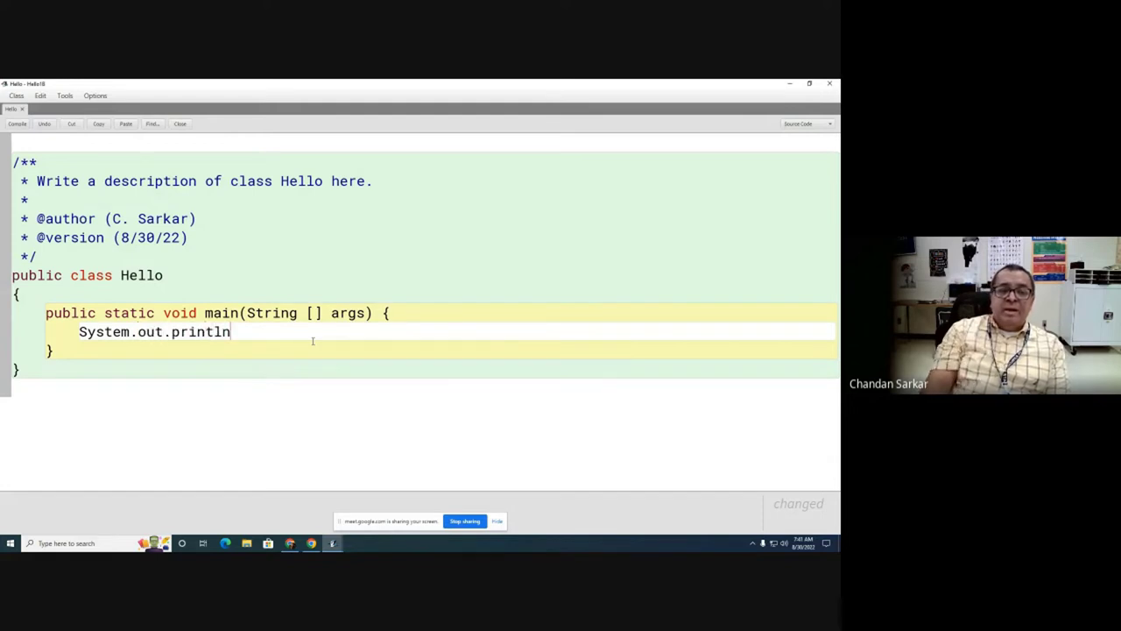
left_click_drag(214, 331, 221, 332)
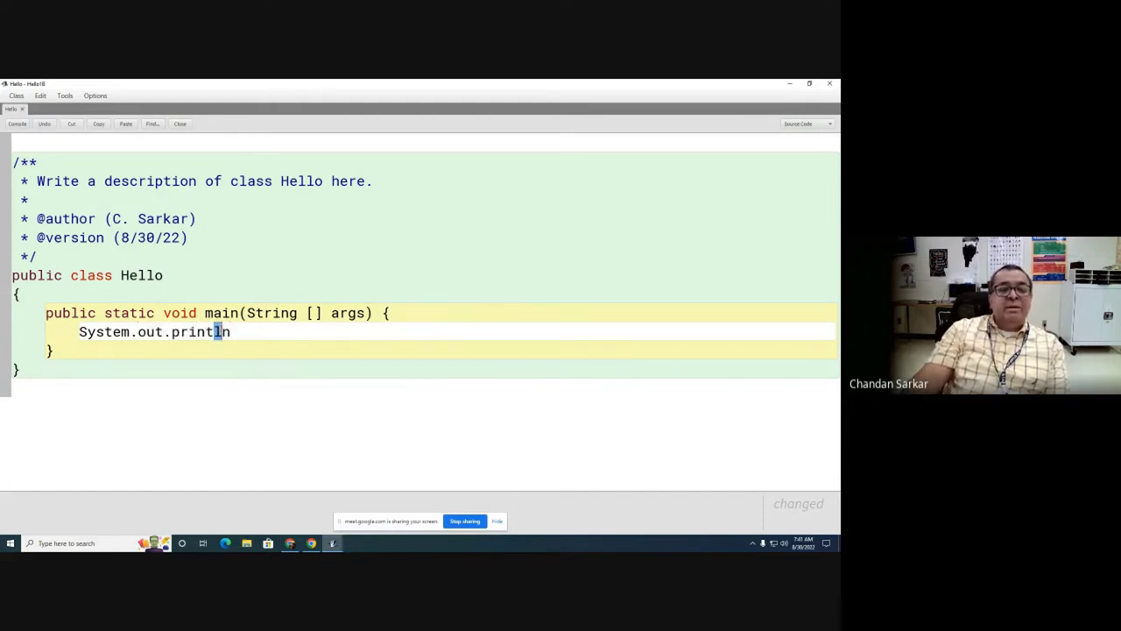
left_click(246, 335)
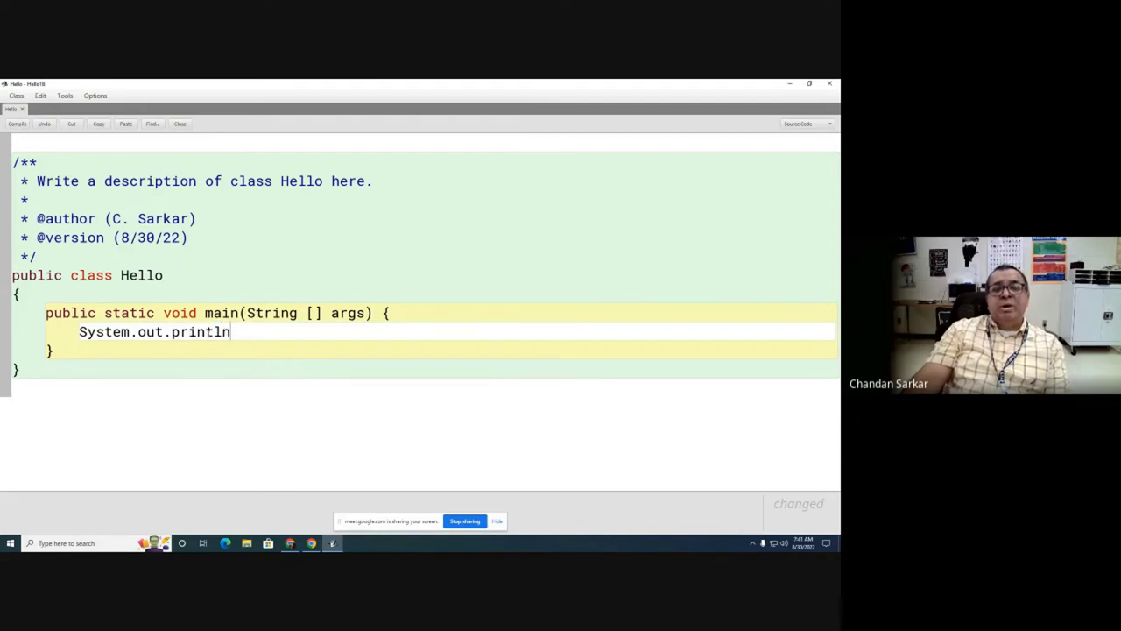
left_click_drag(222, 331, 232, 332)
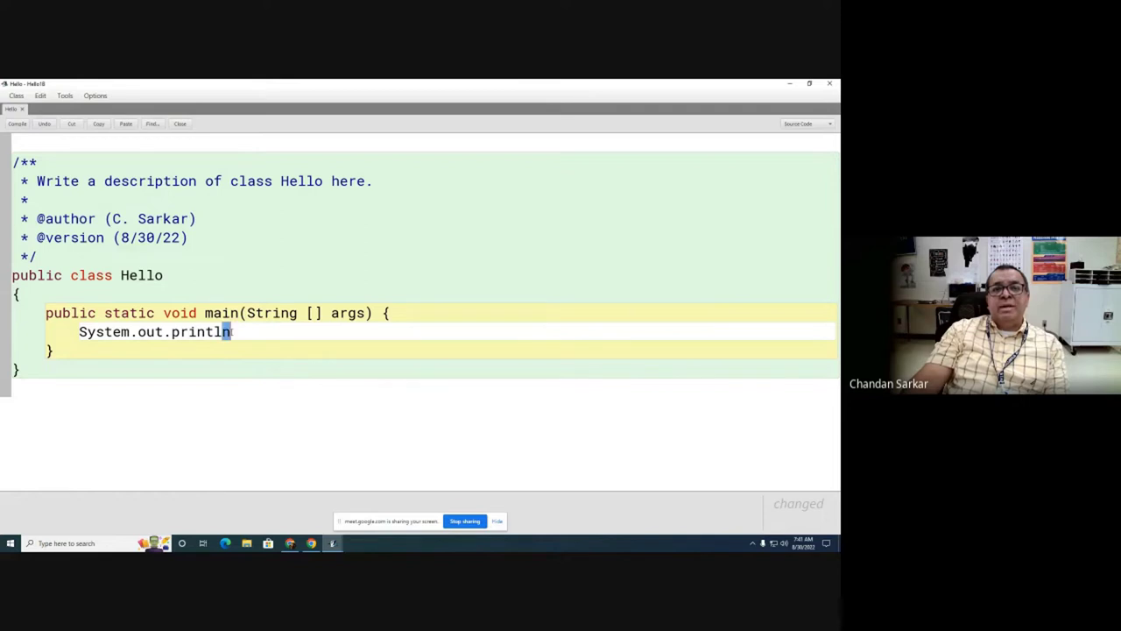
left_click(256, 329)
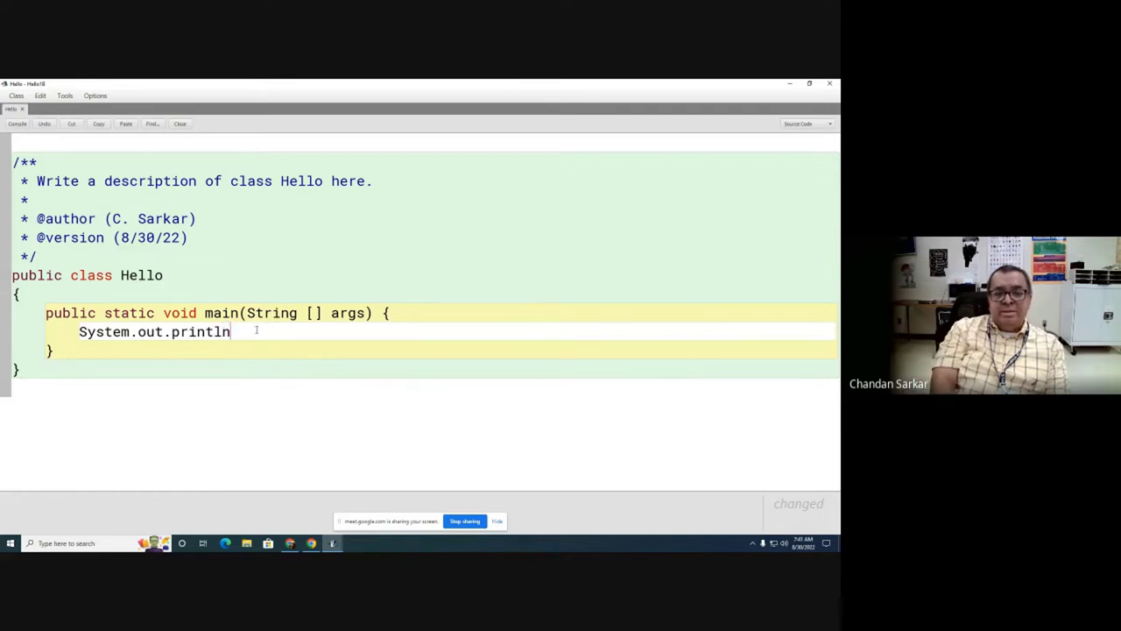
Step: Complete the statement as ("Hello, world!"); and compile the Hello class
type("(\"Hellow")
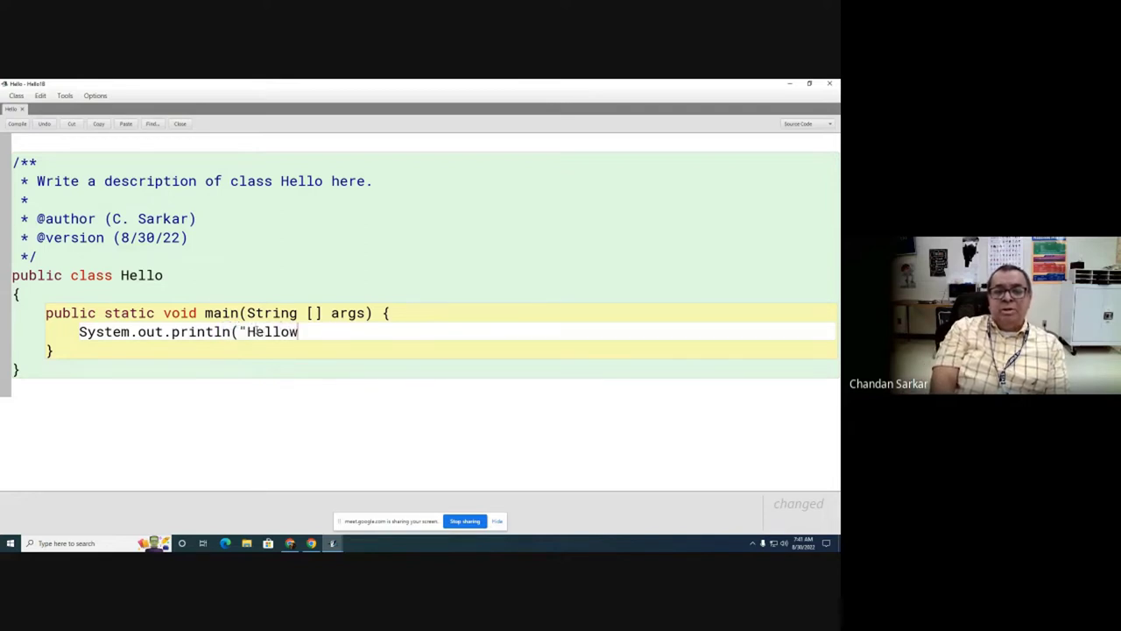
key("BackSpace")
type(",")
key("BackSpace")
type(", world")
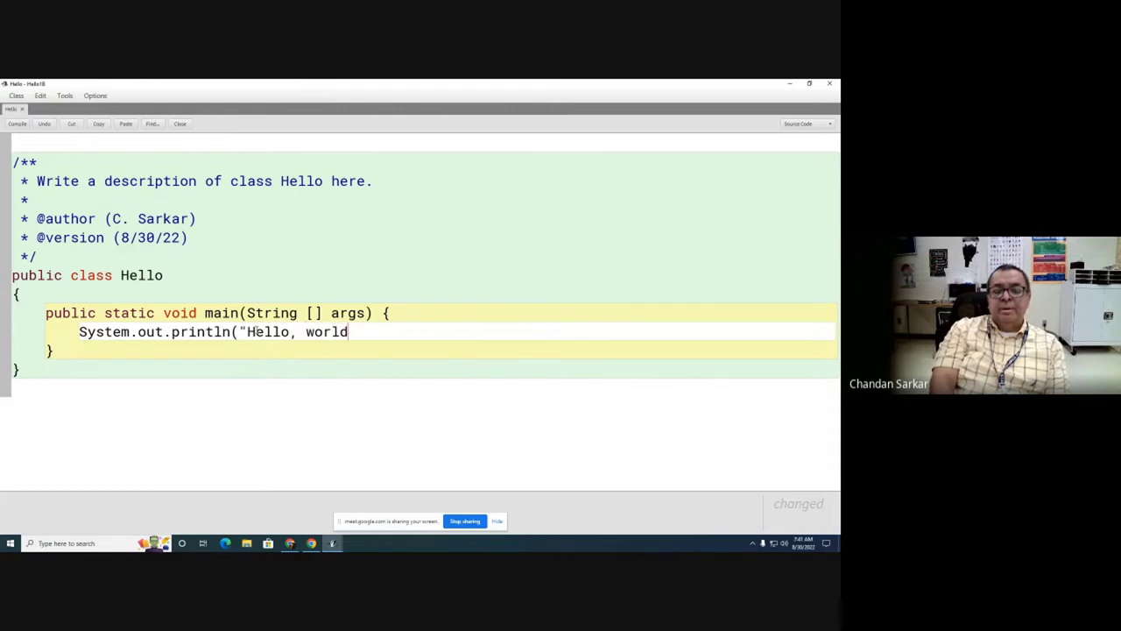
type("!\");")
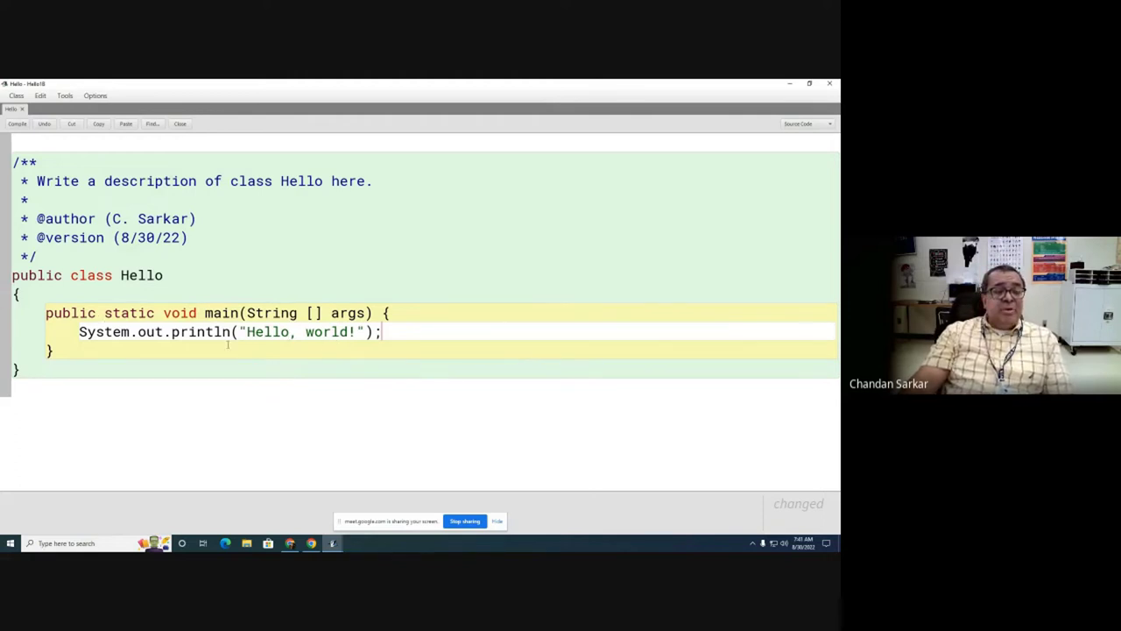
left_click(18, 125)
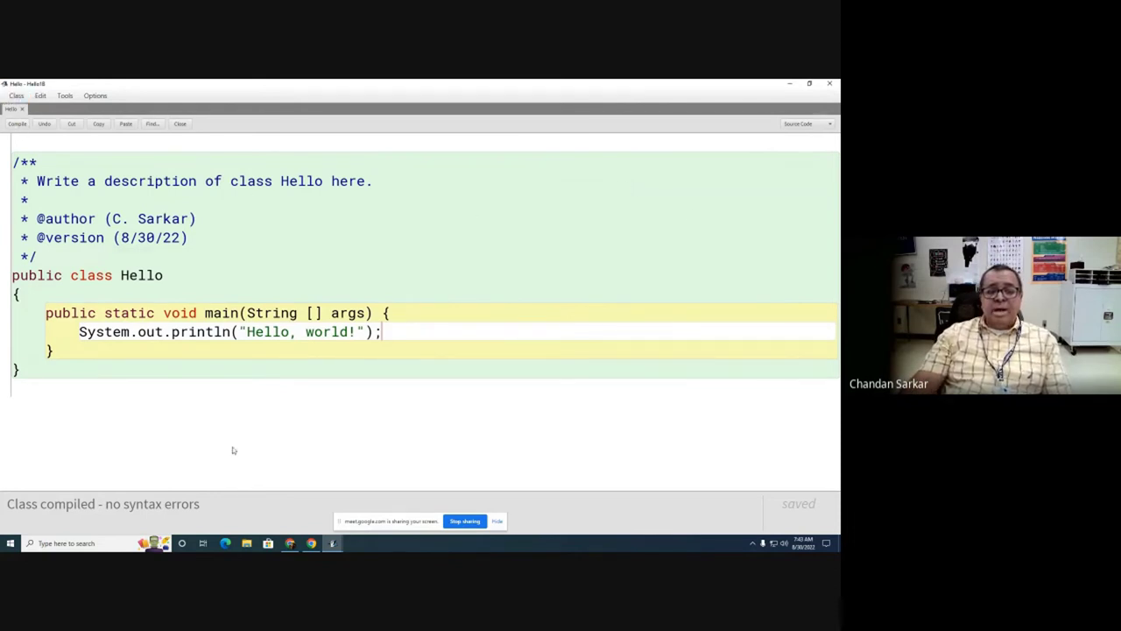
Step: Minimize the Hello source editor to reveal the Hello18 project window
left_click(791, 84)
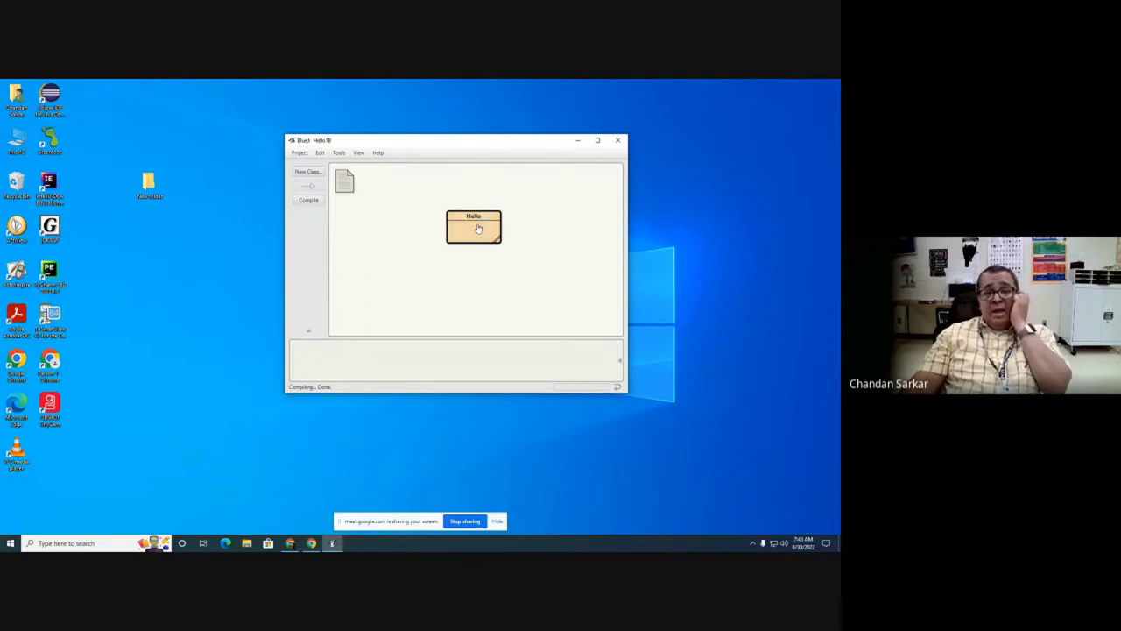
Step: Run Hello's void main(String[] args) with no arguments so the terminal prints 'Hello, world!'
right_click(477, 230)
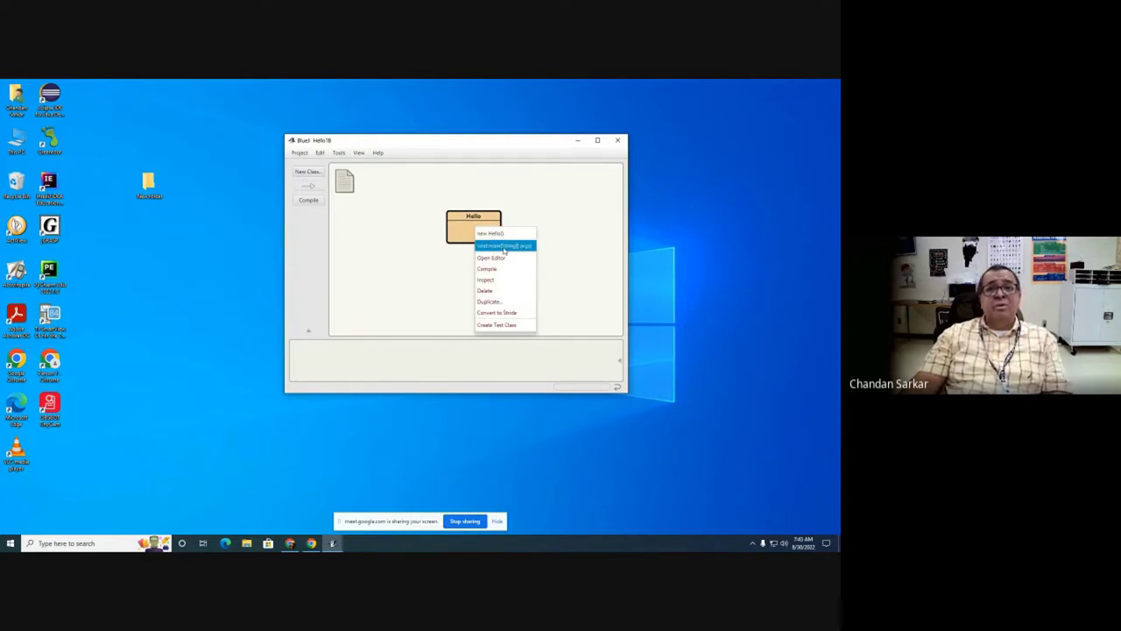
left_click(504, 249)
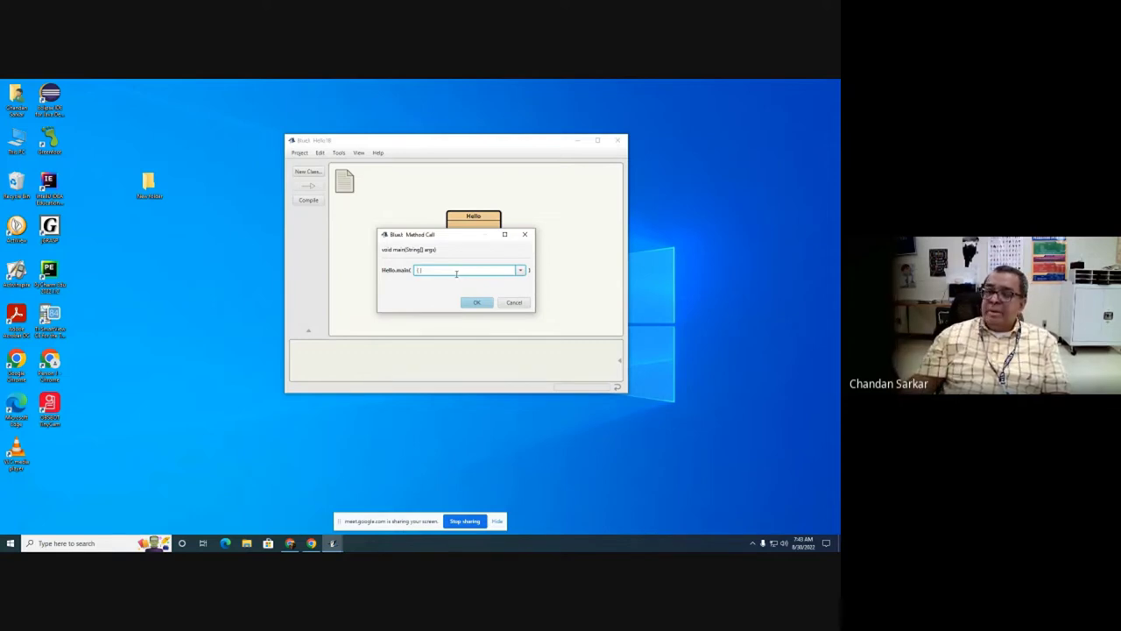
left_click(514, 302)
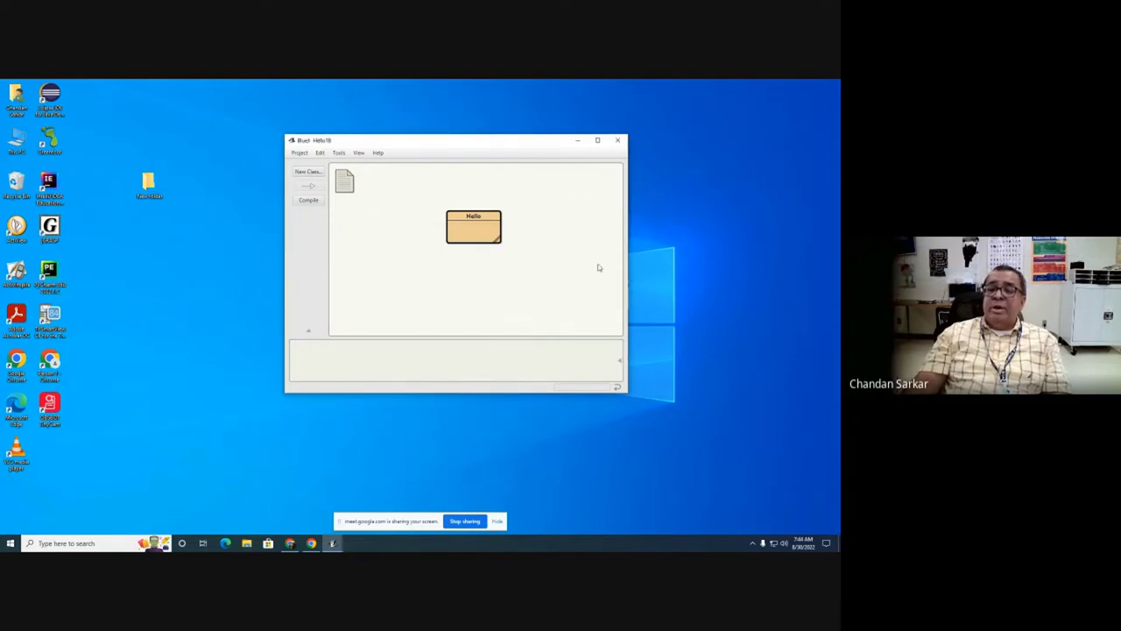
right_click(474, 235)
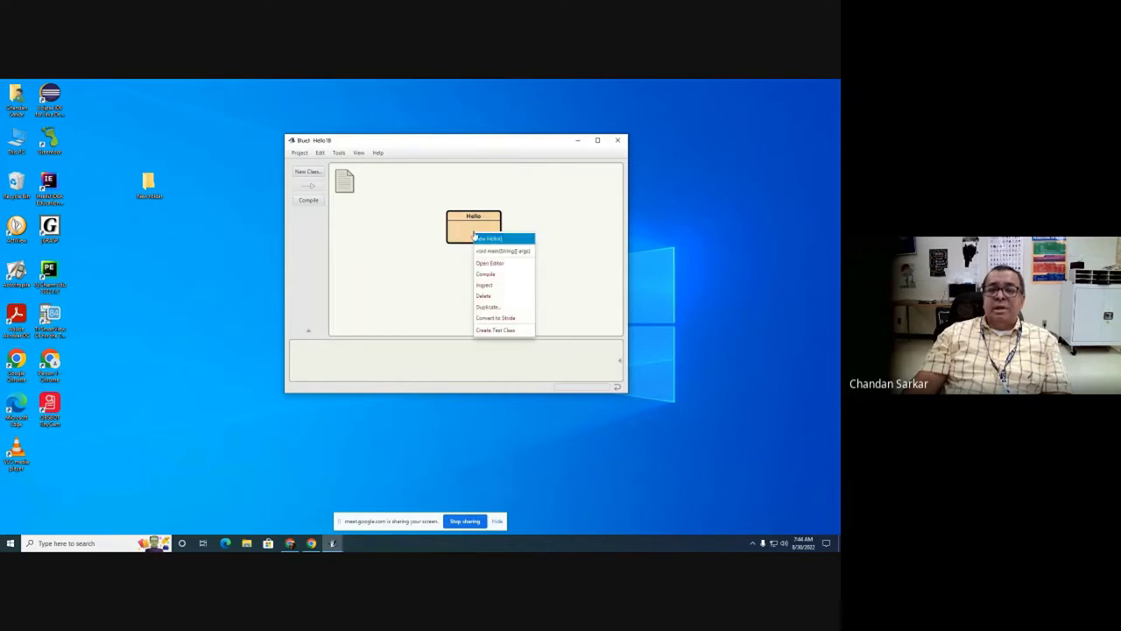
left_click(503, 251)
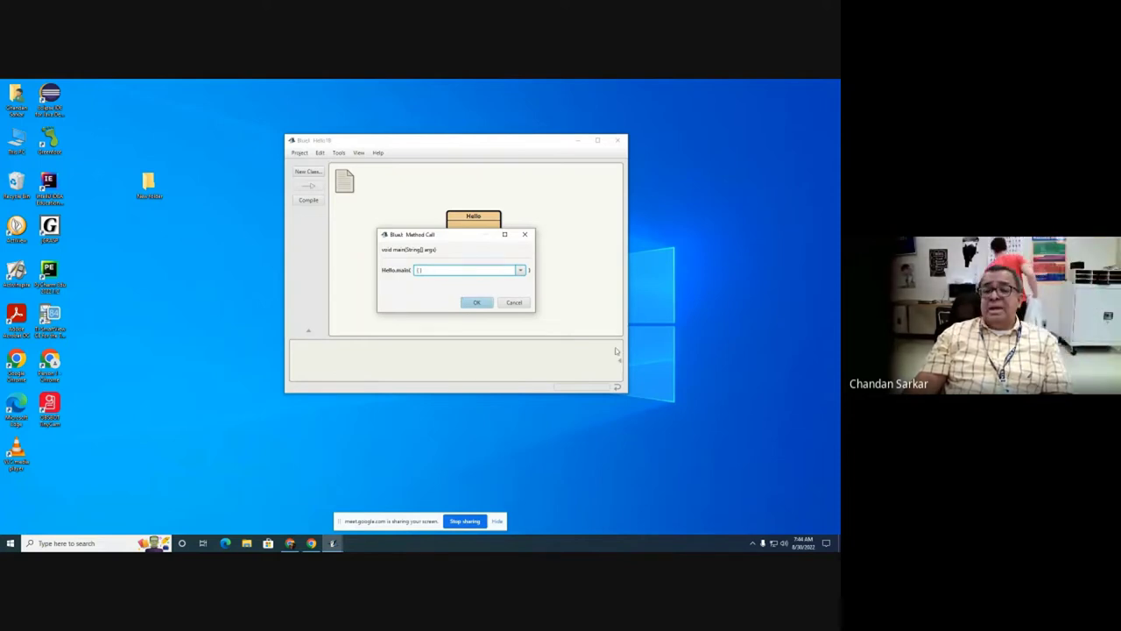
left_click(479, 303)
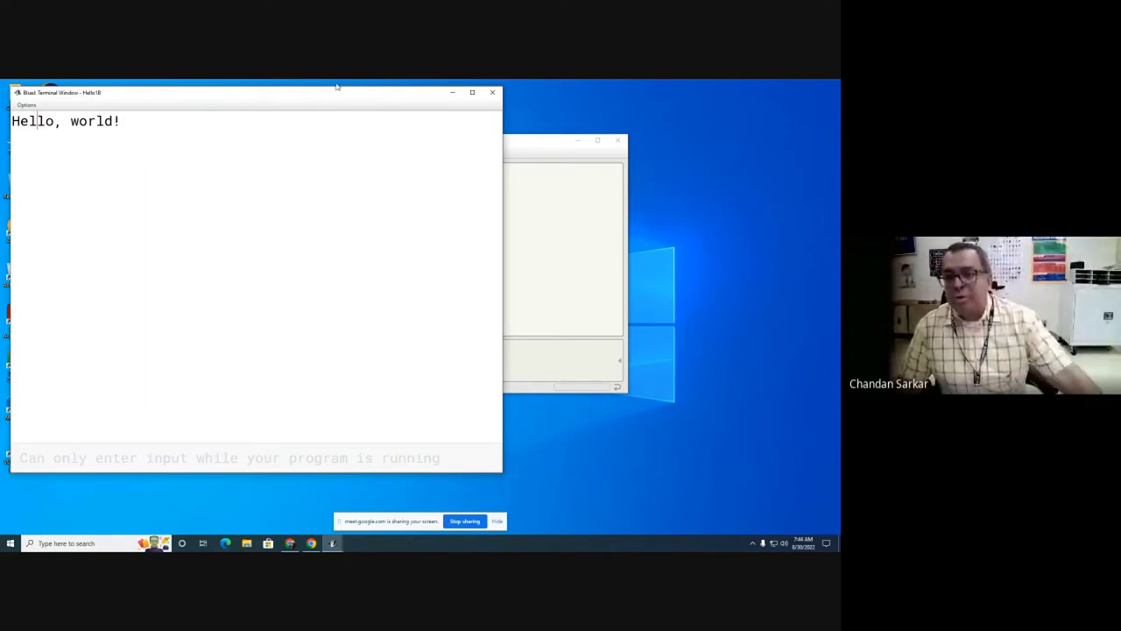
Step: Run Hello's main a second time, printing another 'Hello, world!' line
left_click(540, 134)
right_click(469, 233)
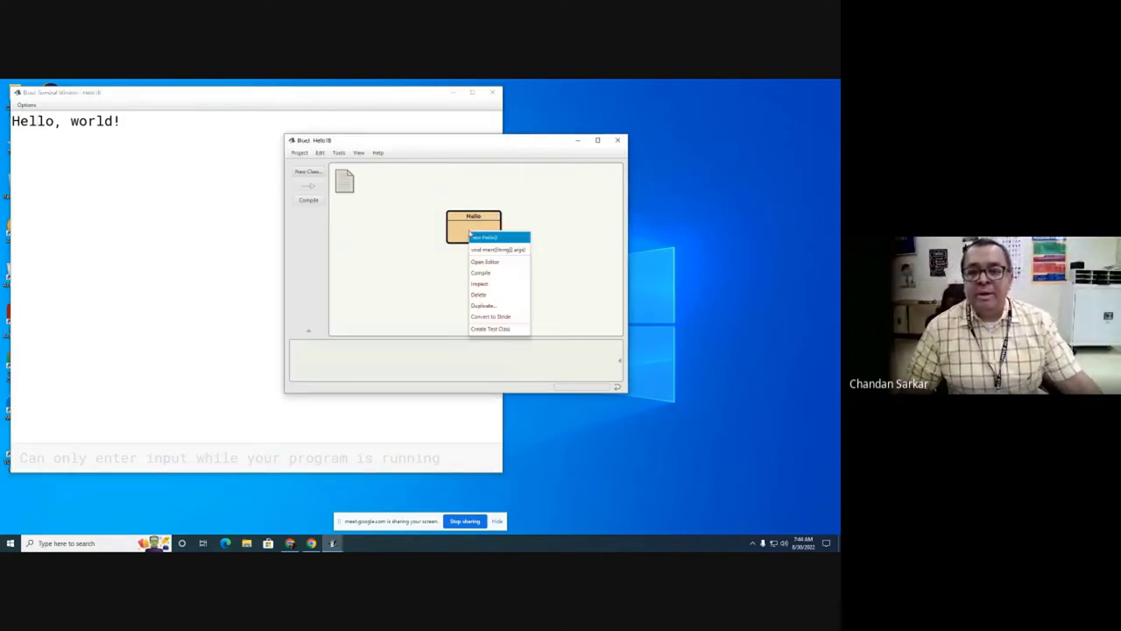
left_click(498, 249)
left_click(475, 300)
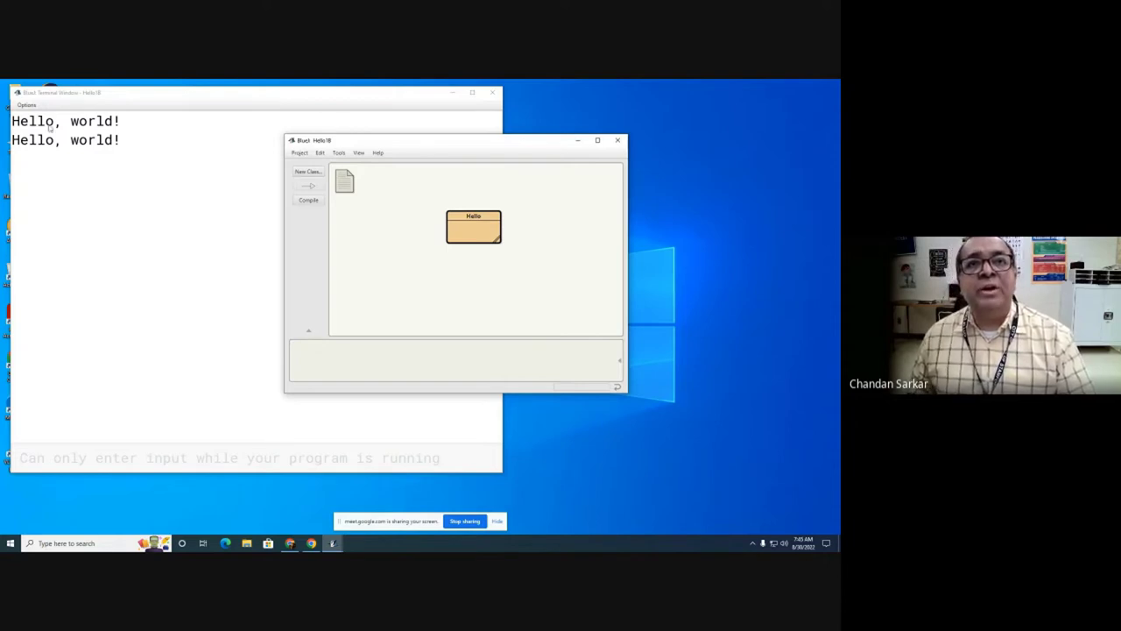
Step: Turn on 'Clear screen at method call' in the terminal's Options menu
left_click(27, 106)
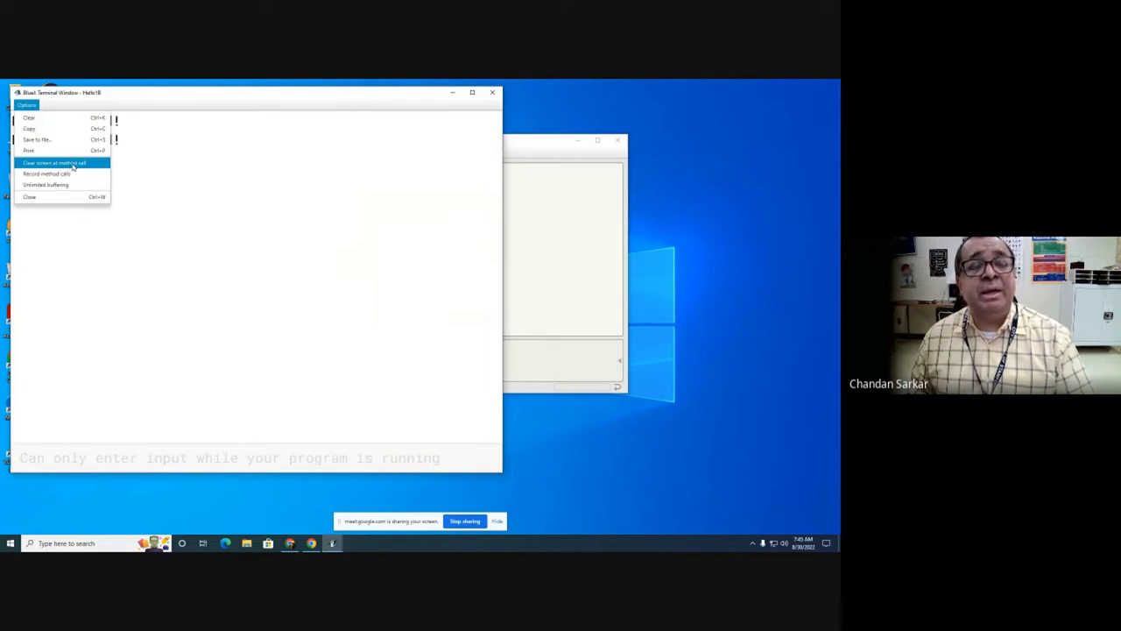
left_click(74, 166)
left_click(27, 106)
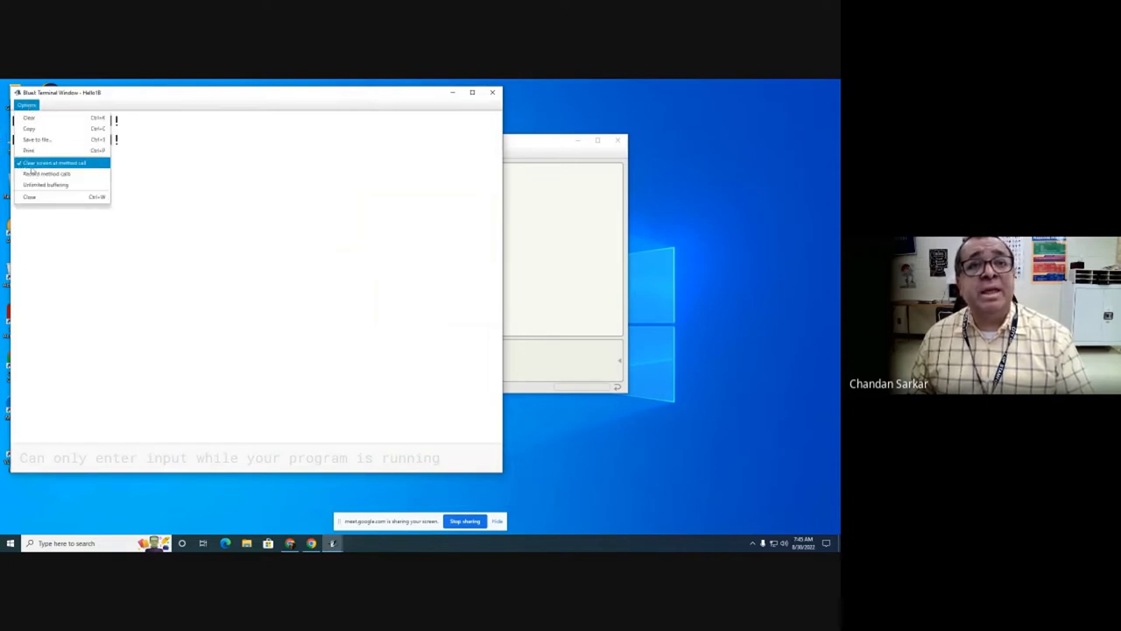
left_click(223, 120)
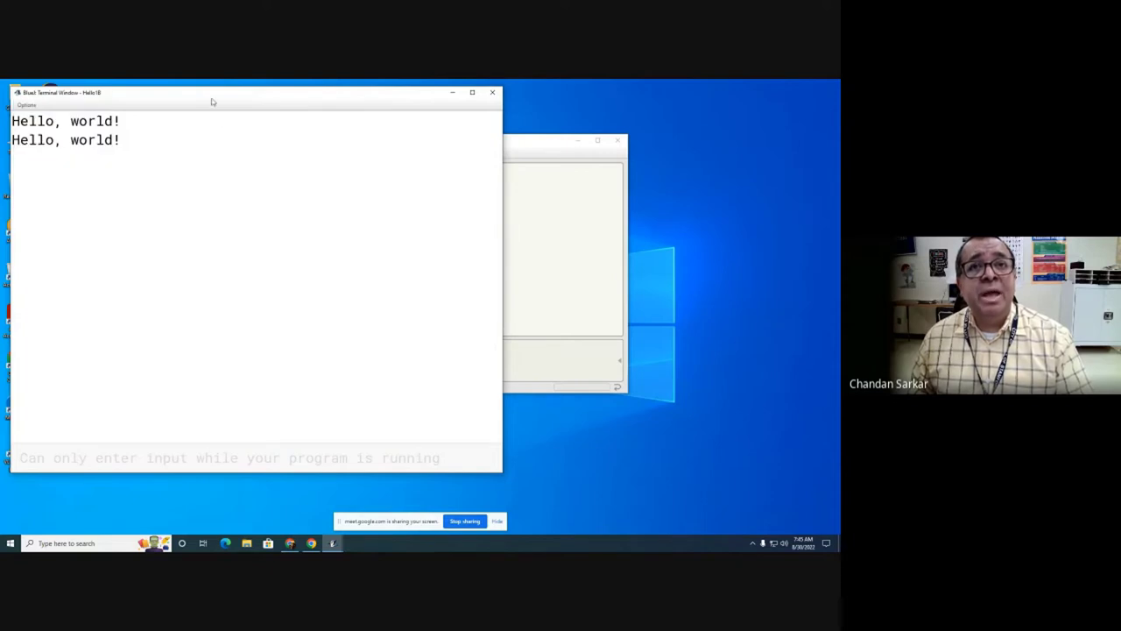
Step: Run main once more so the cleared terminal shows a single 'Hello, world!'
left_click(552, 178)
right_click(479, 230)
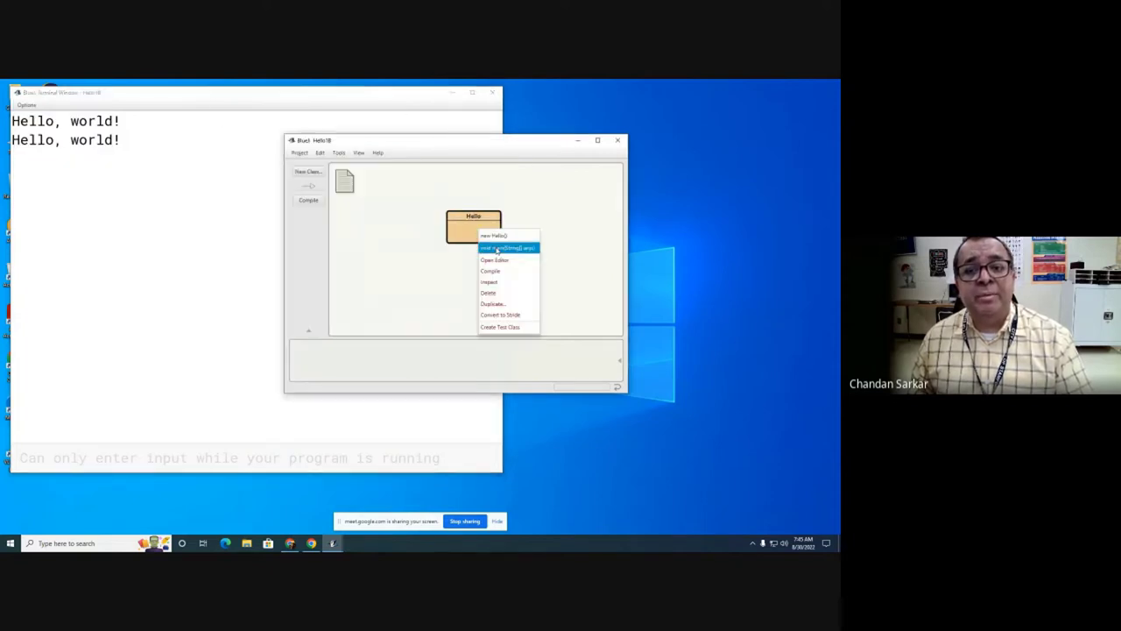
left_click(497, 252)
left_click(478, 302)
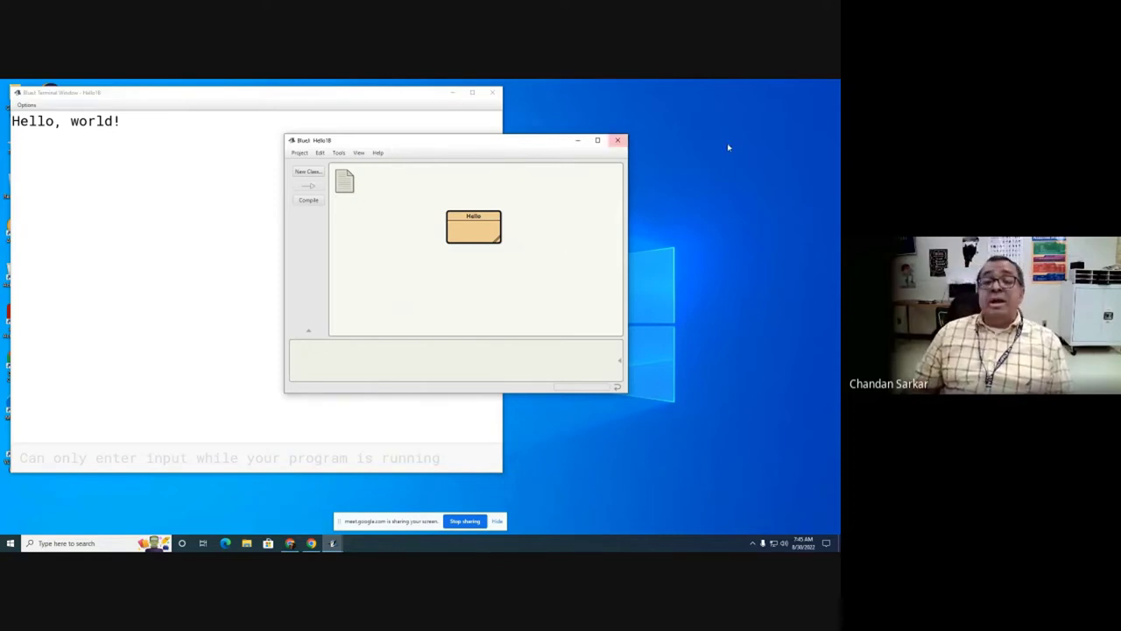
Step: Create a new project named Flag18 and close the Hello18 project window
left_click(299, 153)
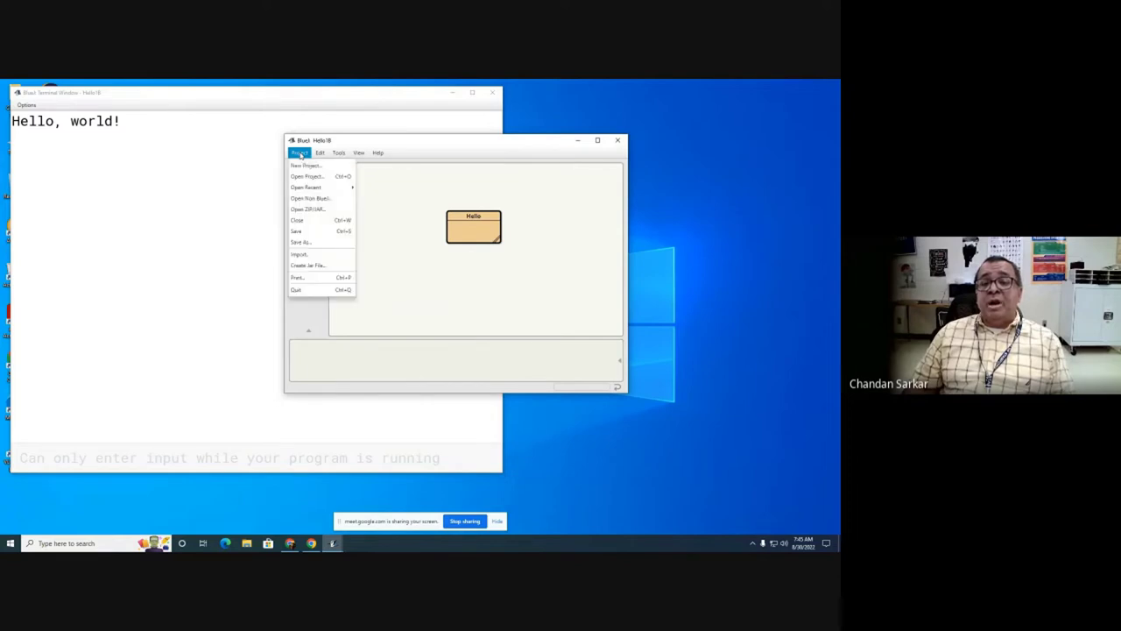
left_click(306, 165)
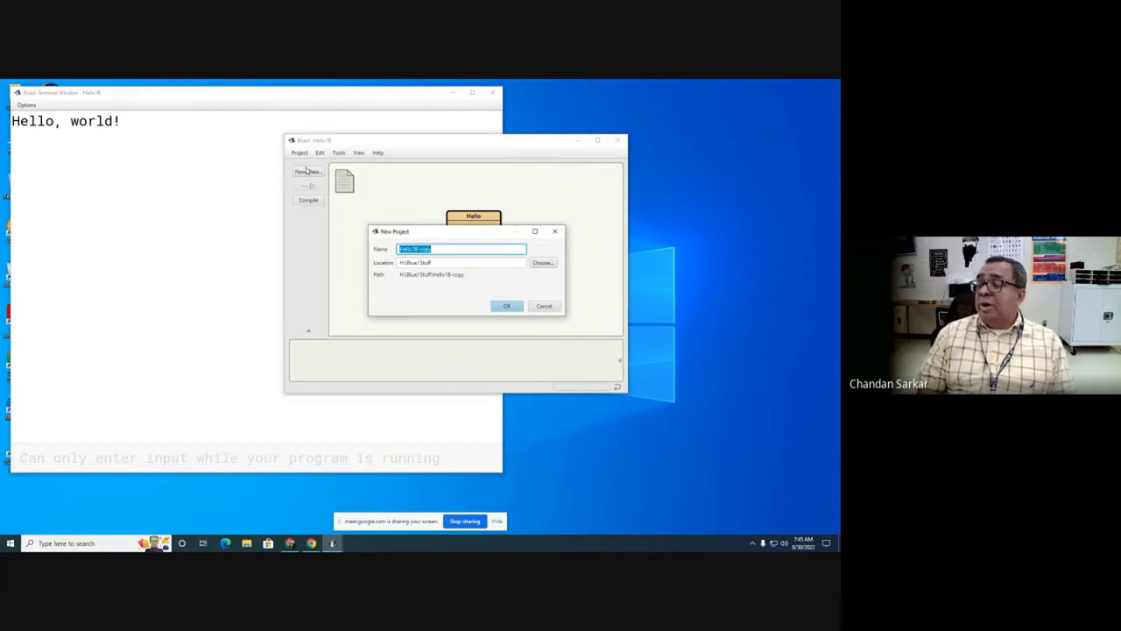
type("Fi")
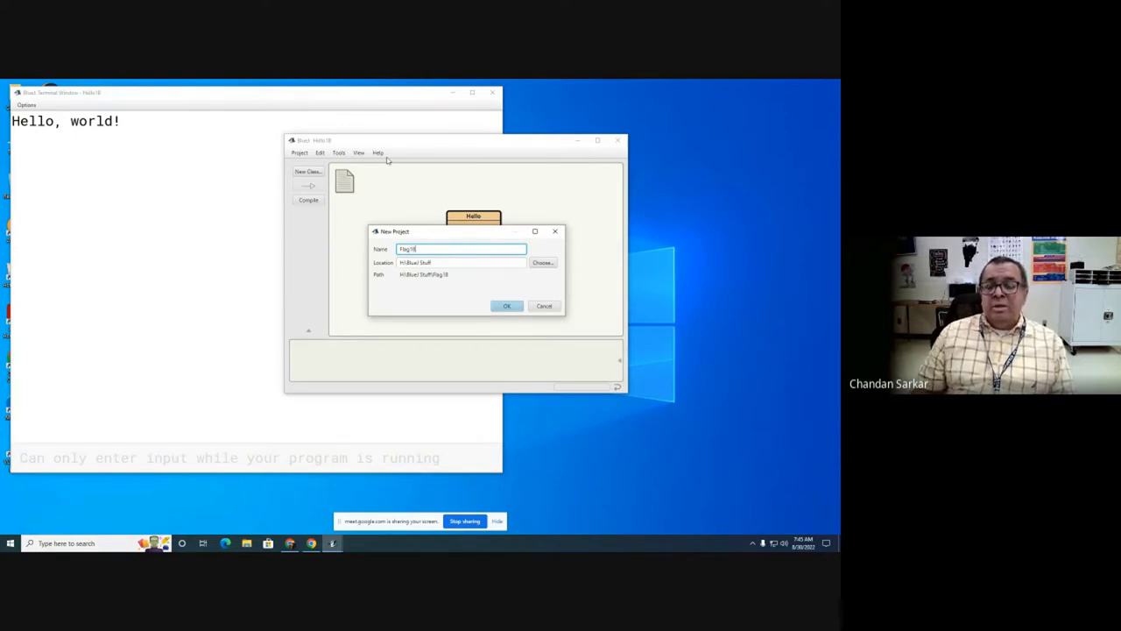
left_click(506, 305)
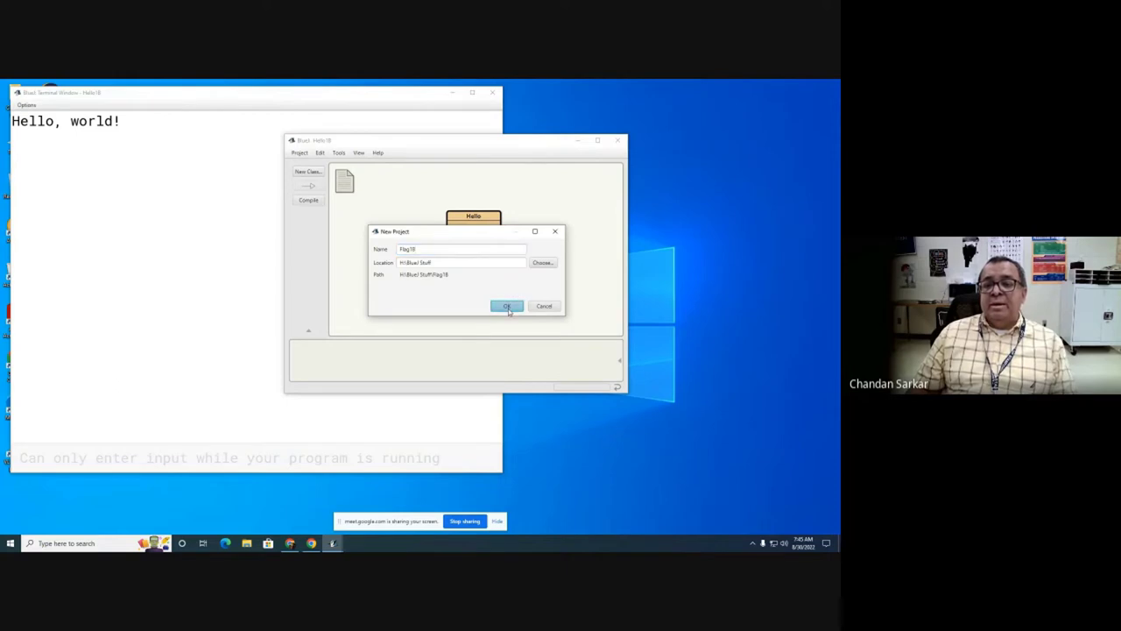
left_click_drag(475, 149, 556, 186)
left_click(532, 143)
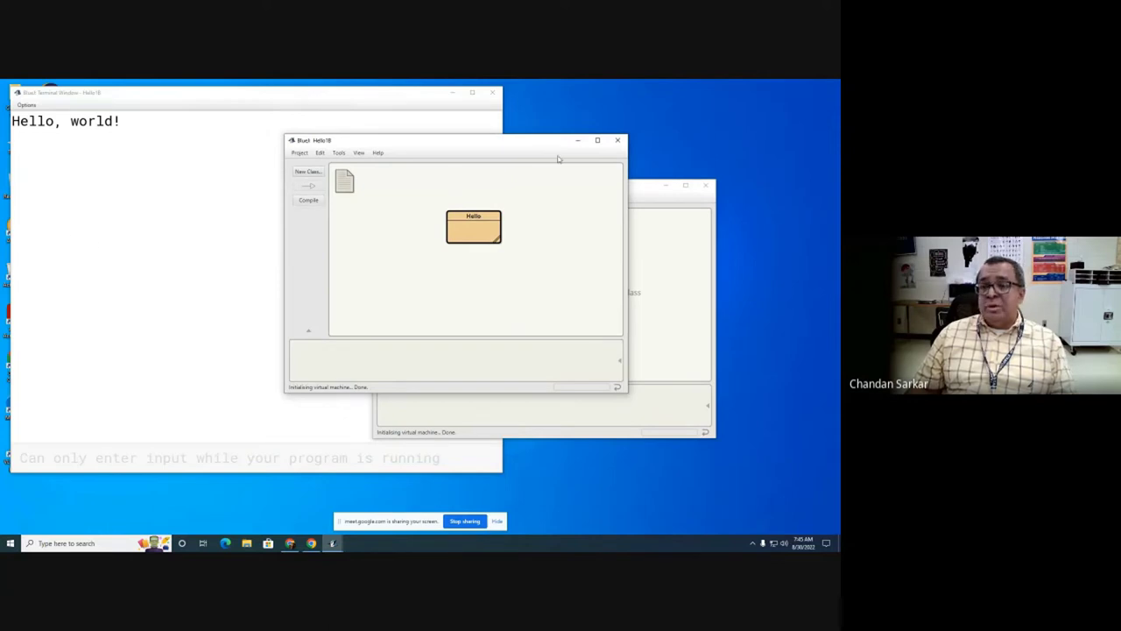
left_click(621, 141)
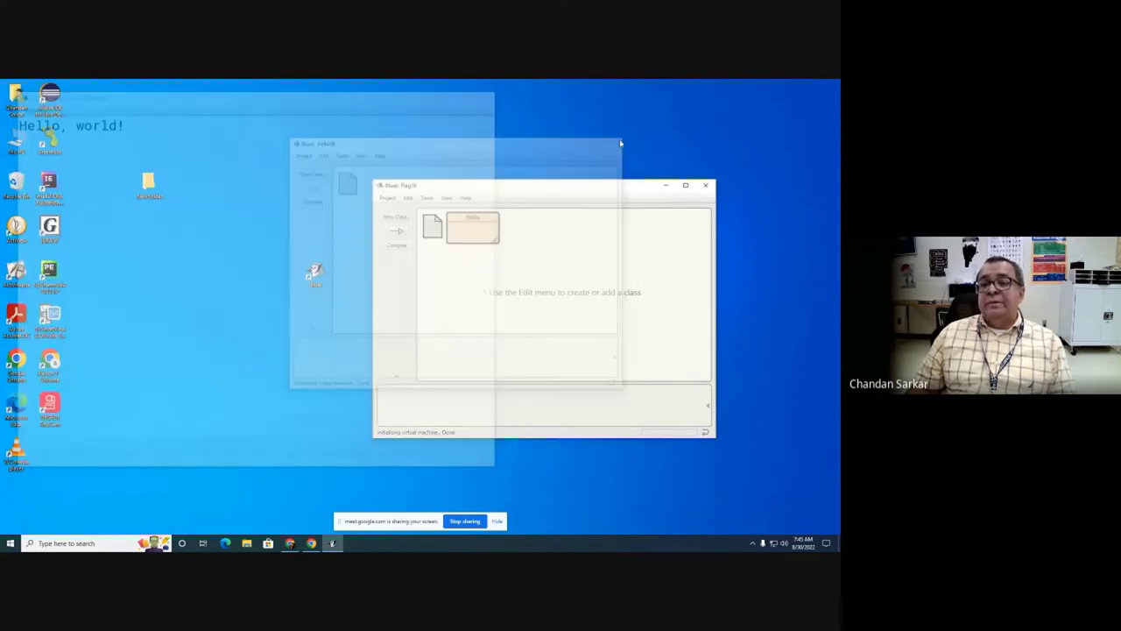
left_click_drag(598, 192, 445, 165)
Step: Add a new class named Flag to the Flag18 diagram
left_click(245, 189)
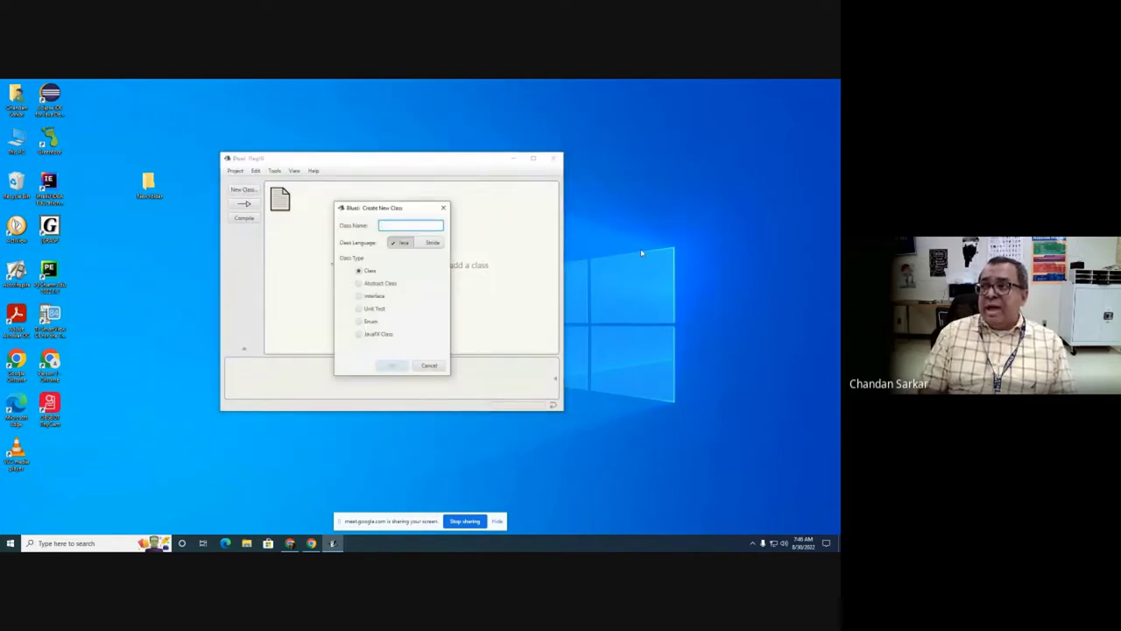
type("Flag")
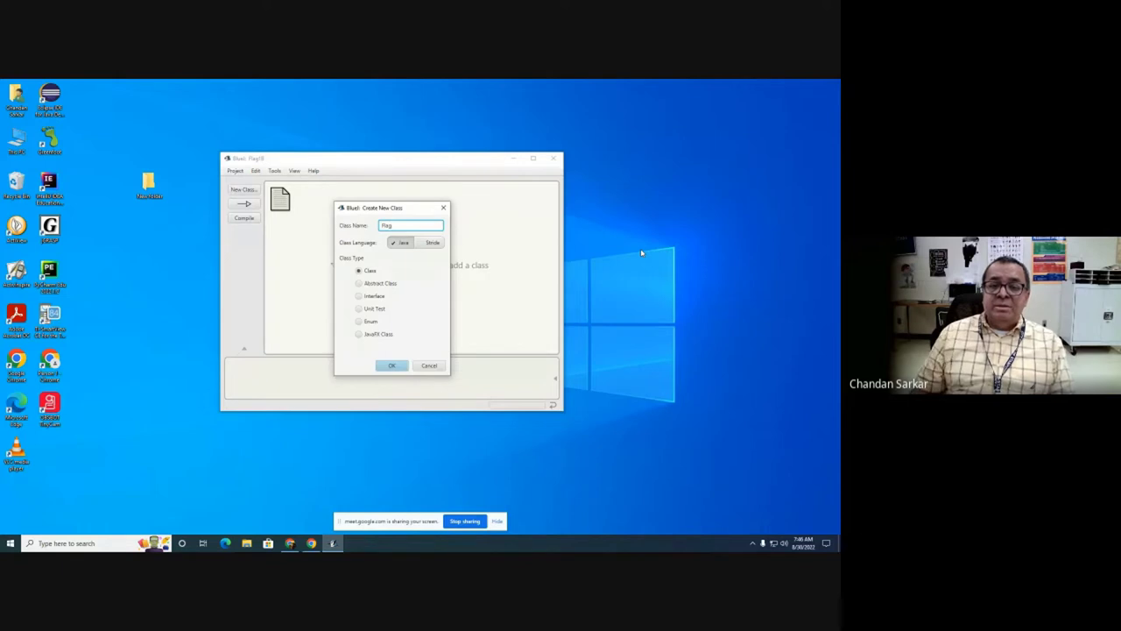
left_click(392, 365)
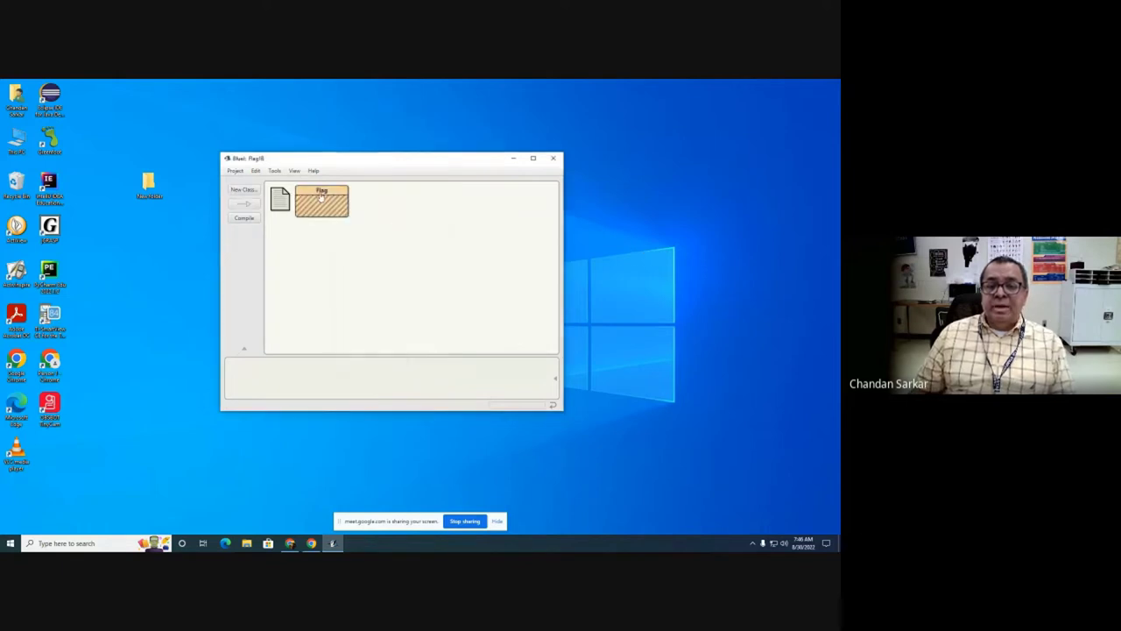
left_click(400, 250)
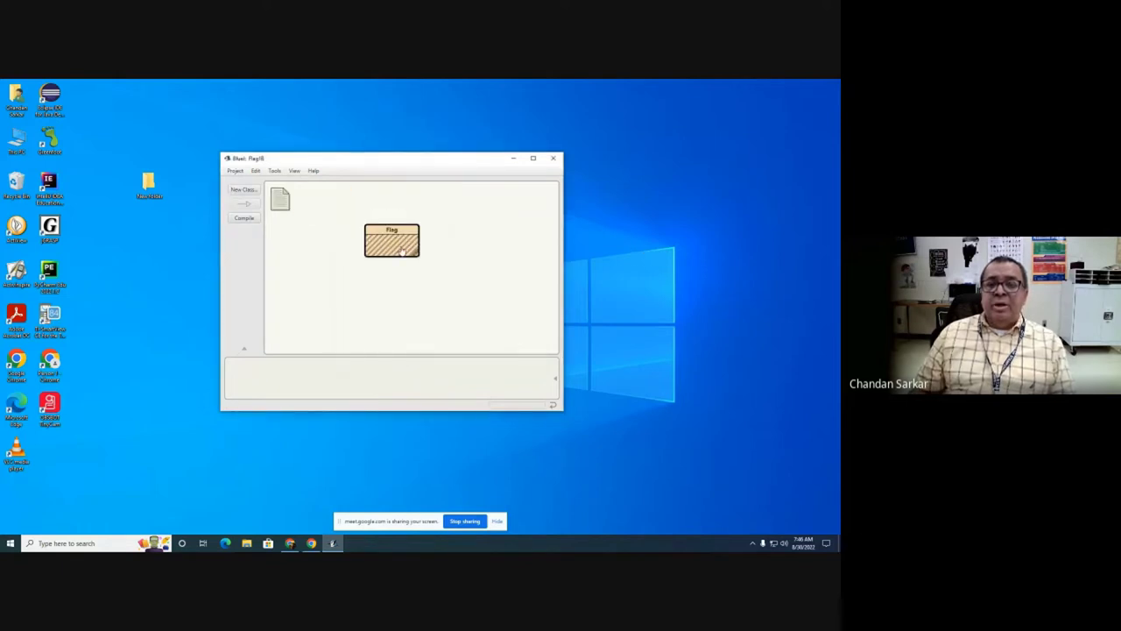
Step: Replace the author placeholder in Flag's header with the author's name and save
double_click(400, 251)
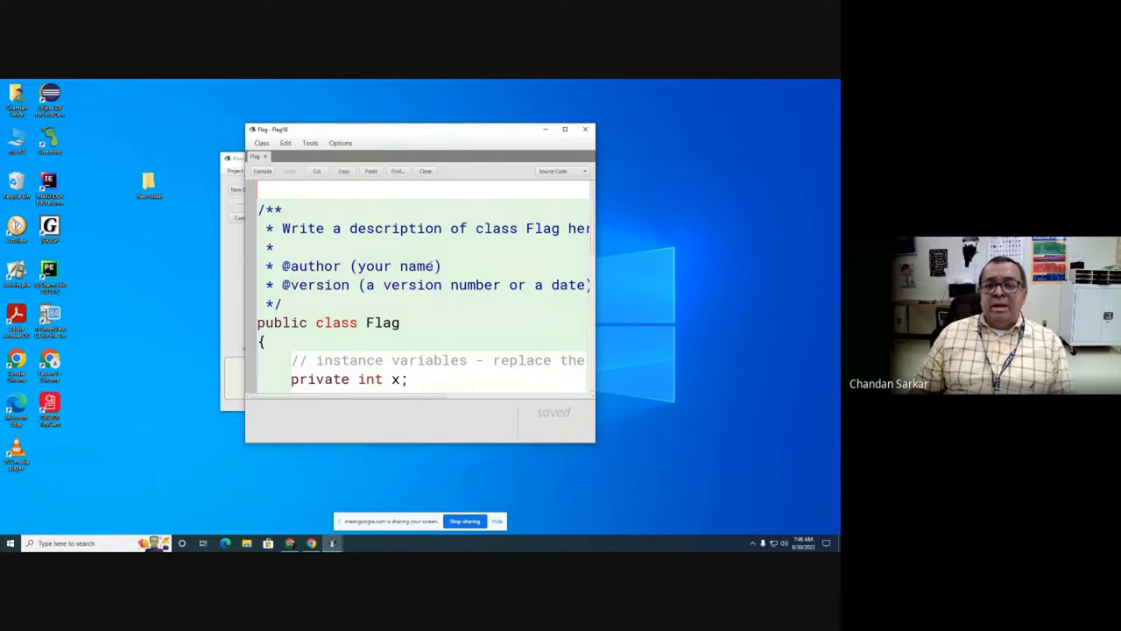
left_click_drag(435, 265, 358, 265)
type("C")
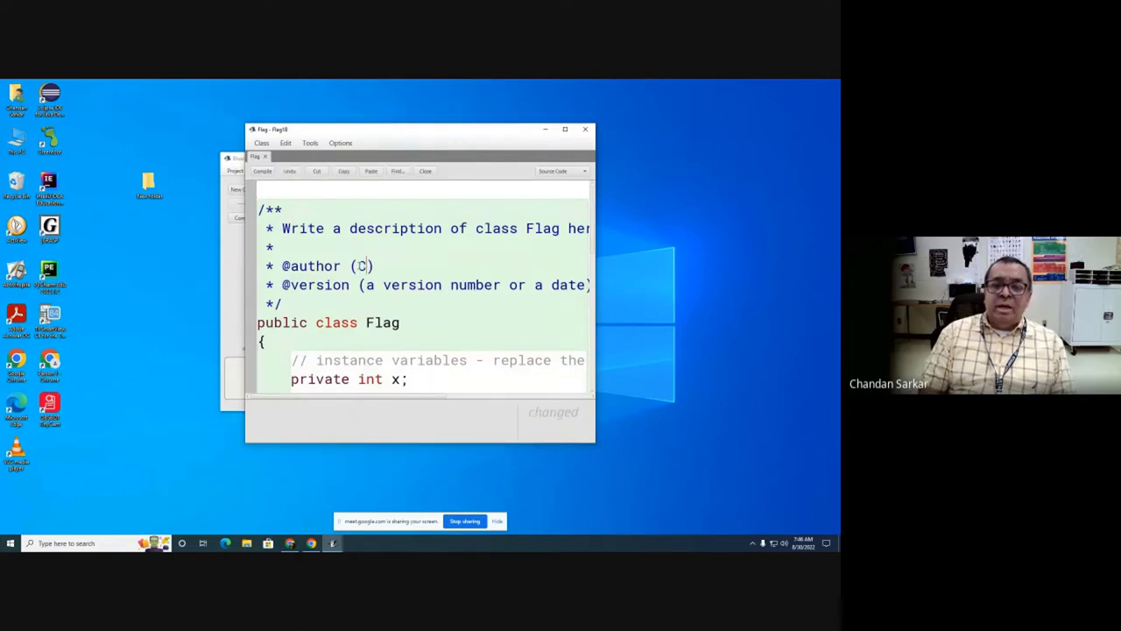
type(". Sasrkar")
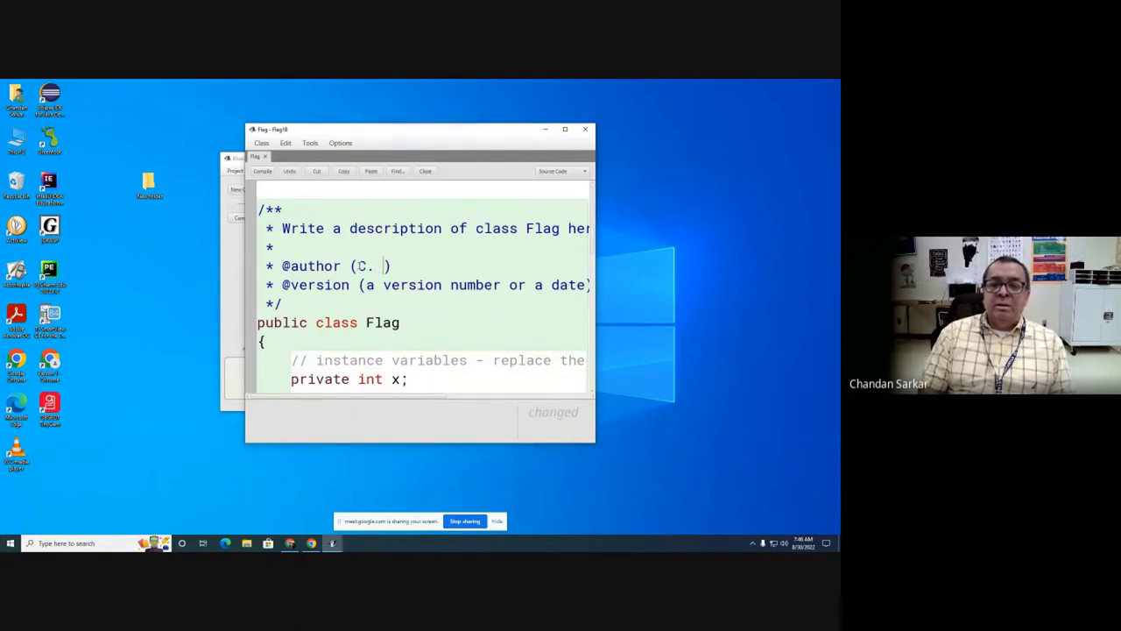
key("BackSpace")
key("BackSpace")
key("BackSpace")
key("BackSpace")
key("BackSpace")
type("rkar")
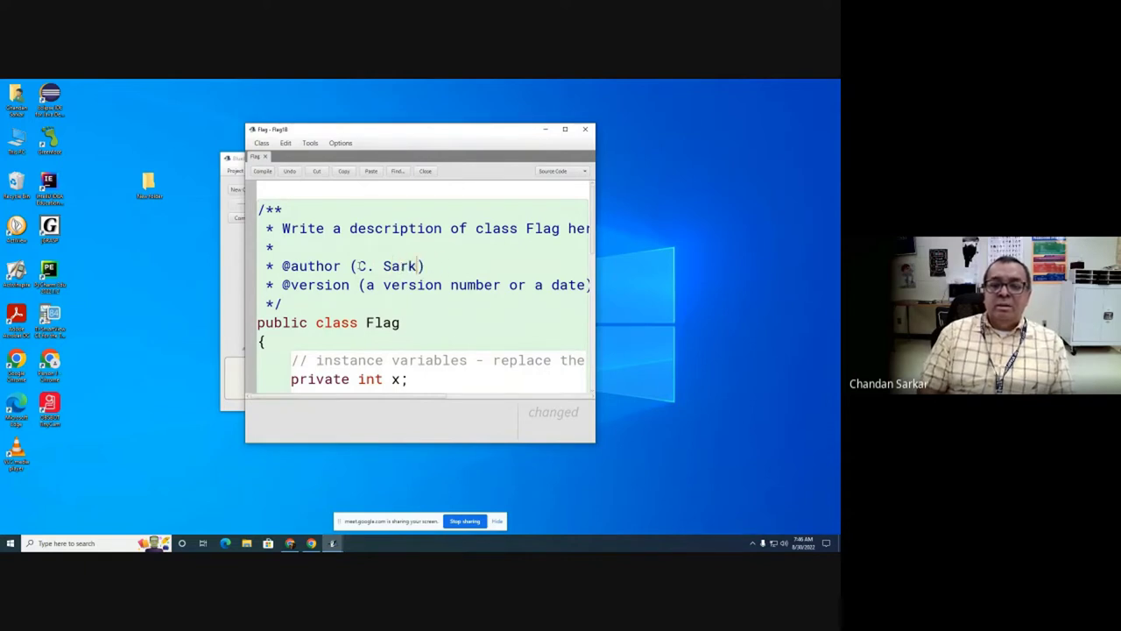
key("ctrl+s")
Step: Set the version to 8/30/22 and delete the sample code, leaving an empty class body
left_click_drag(366, 285, 586, 284)
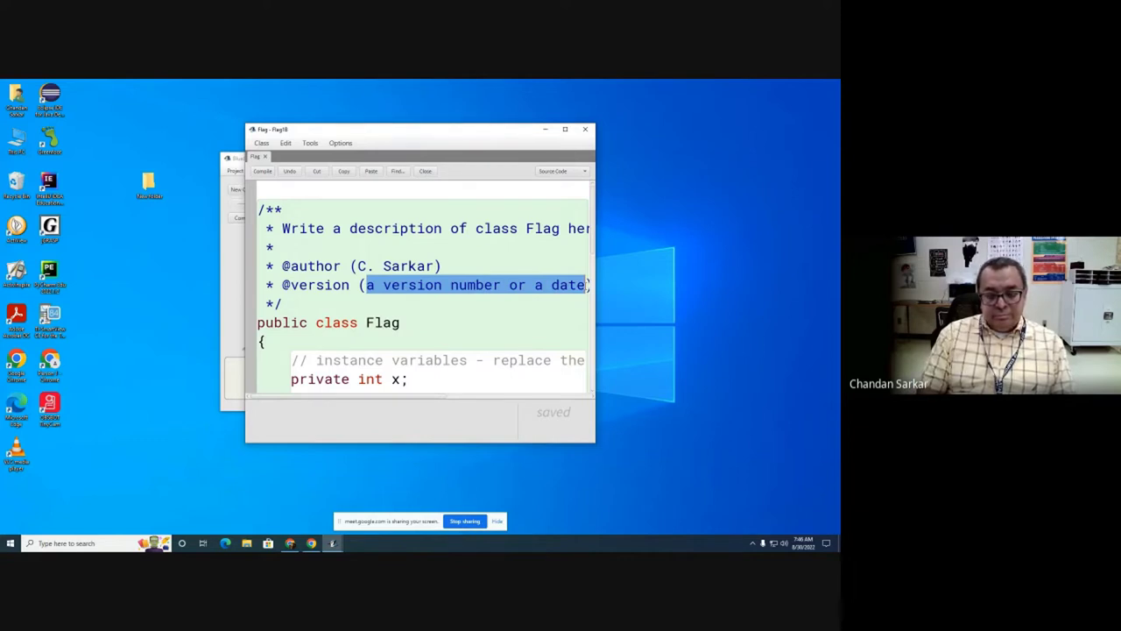
type("8/30/22")
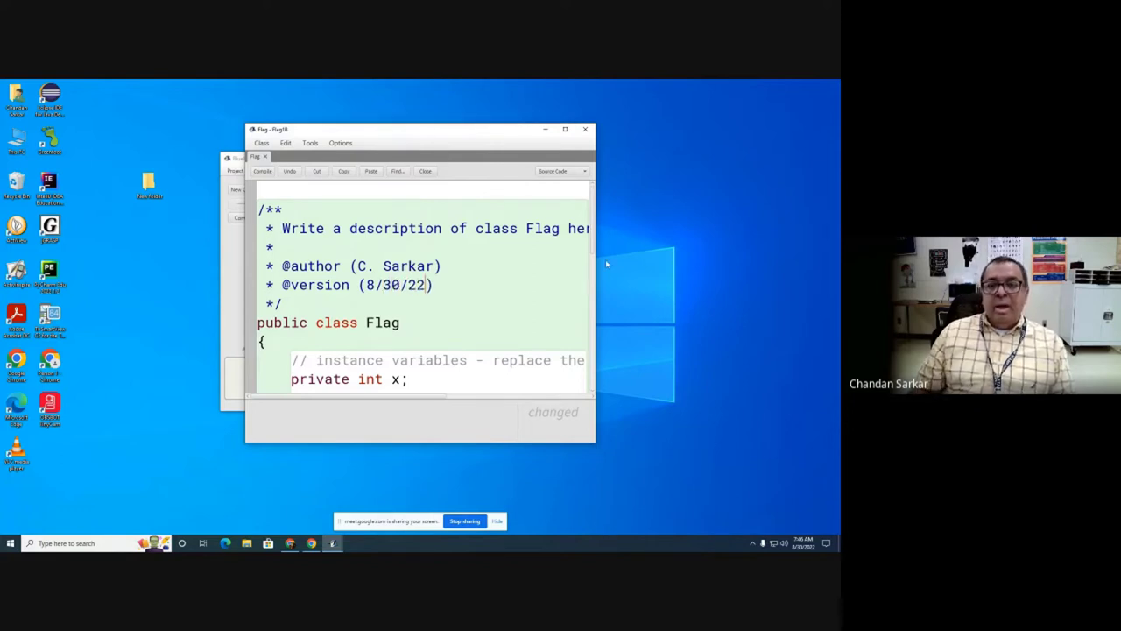
left_click(565, 128)
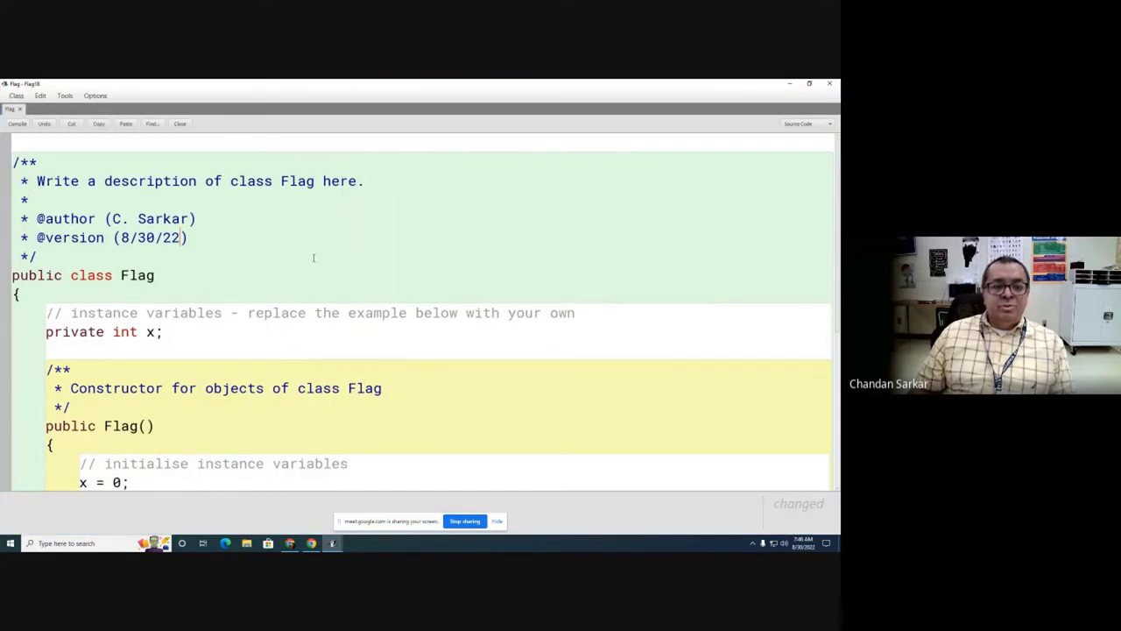
left_click_drag(47, 313, 110, 450)
key("Delete")
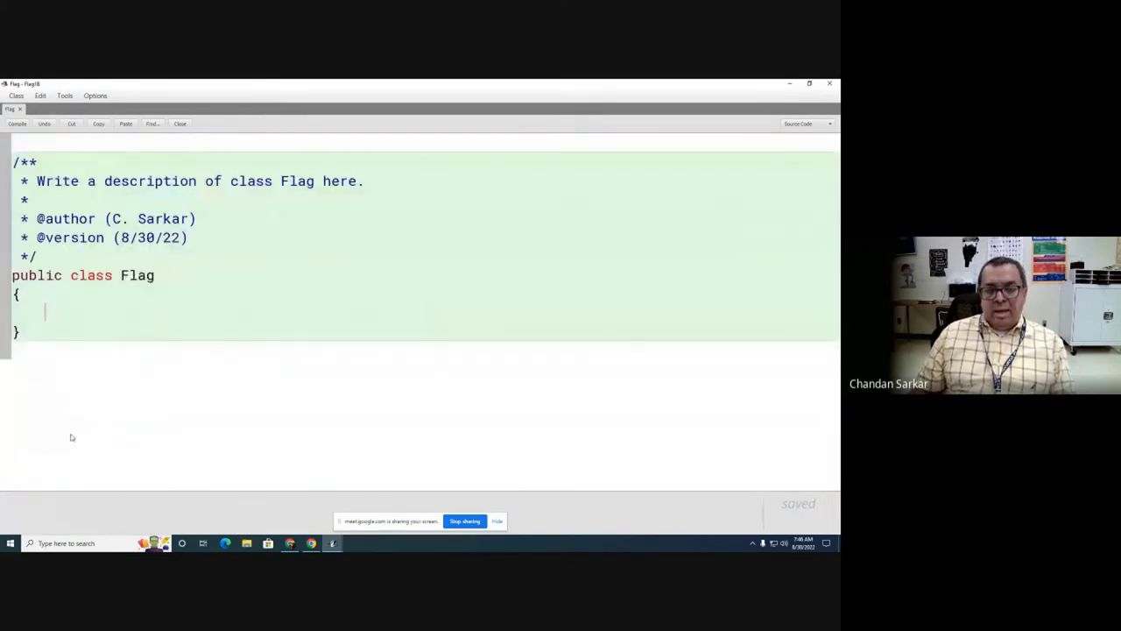
left_click(790, 84)
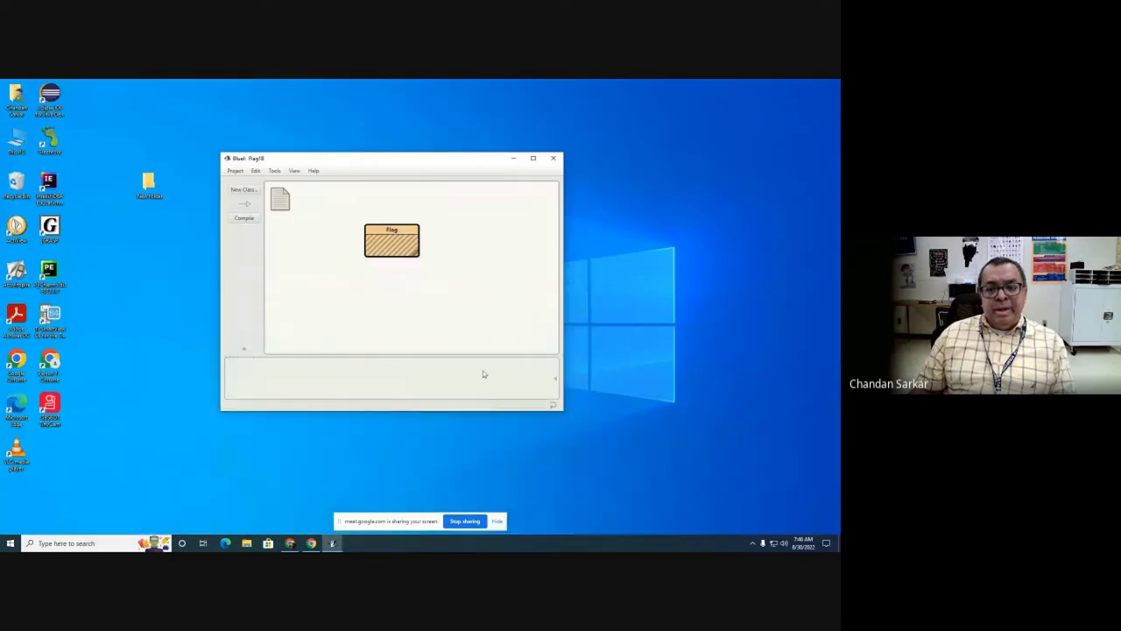
Step: Pick a random student from the PowerTeacher Pro seating chart, then reopen the Flag class source
left_click(311, 543)
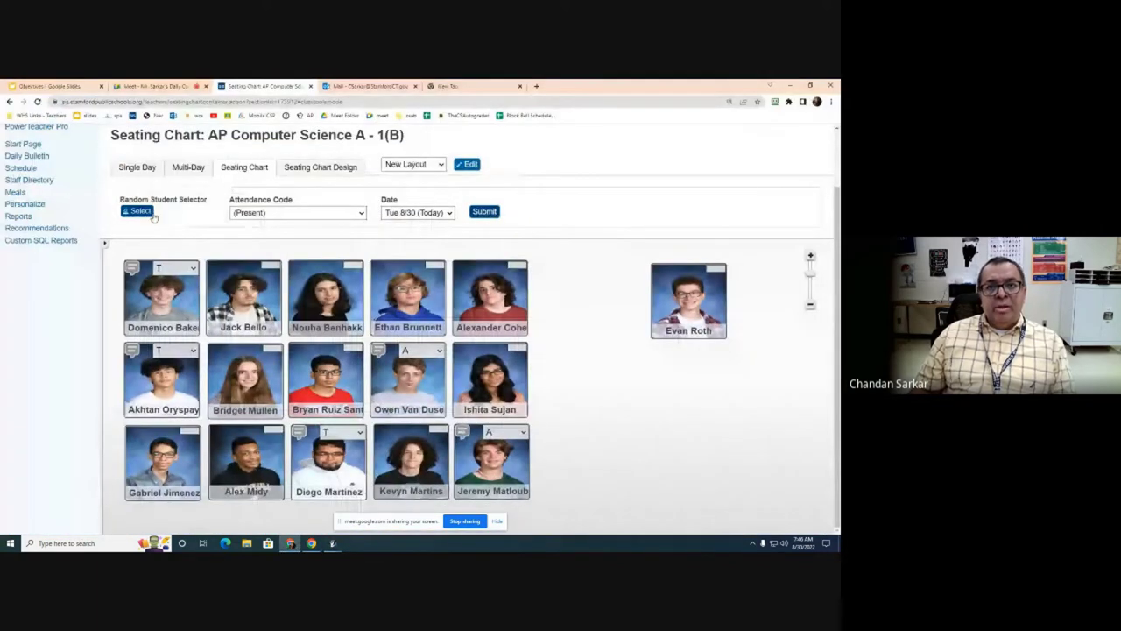
left_click(144, 214)
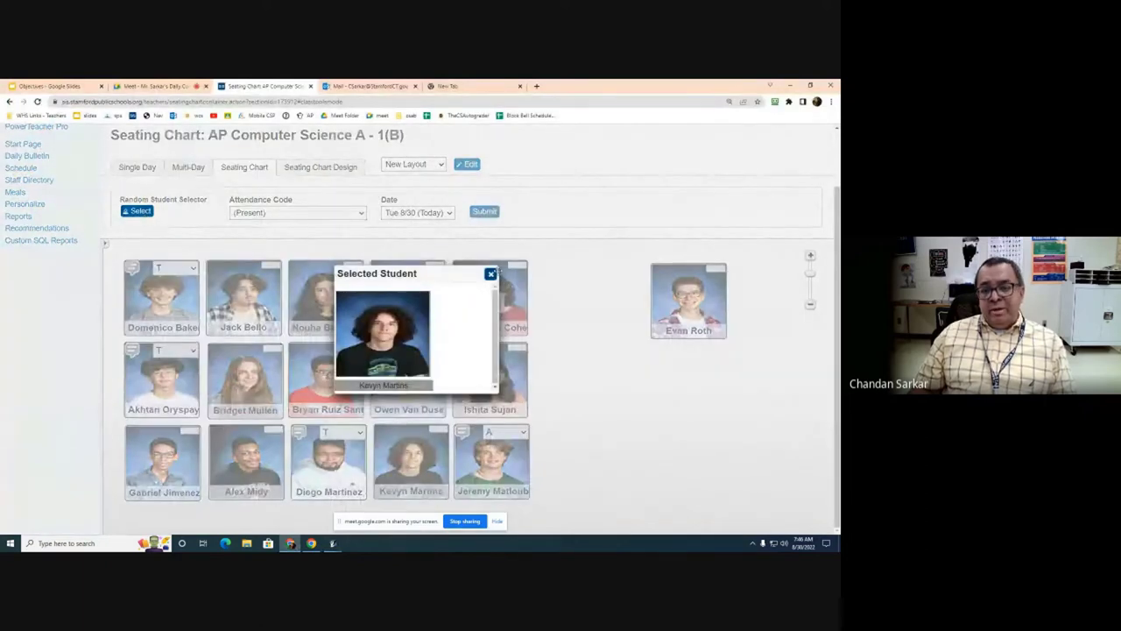
left_click(491, 275)
left_click(790, 85)
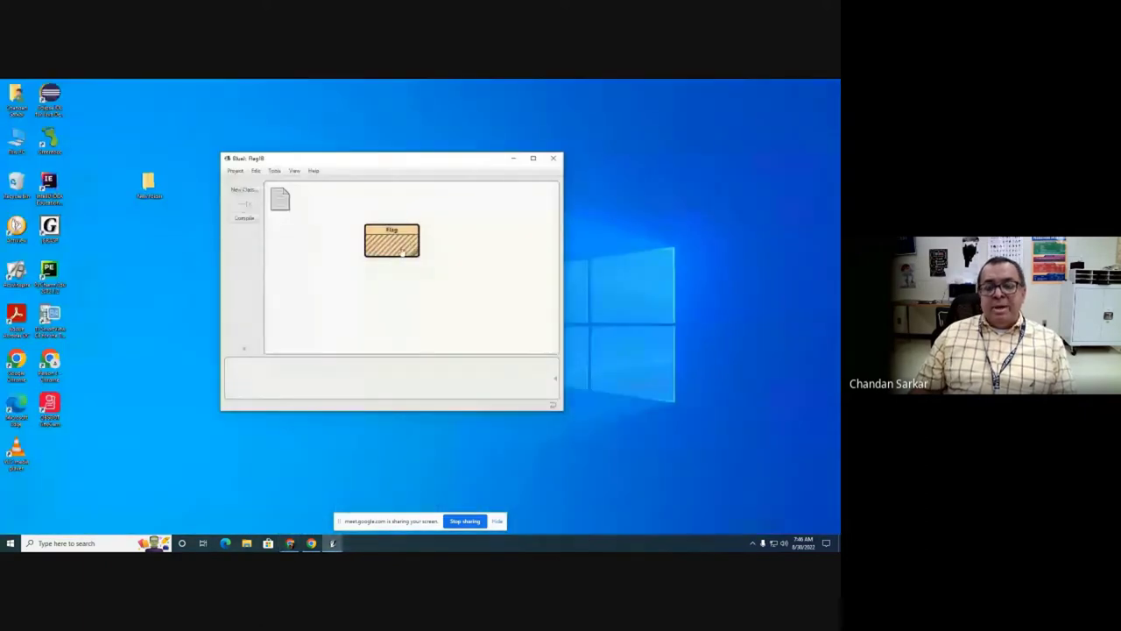
double_click(396, 245)
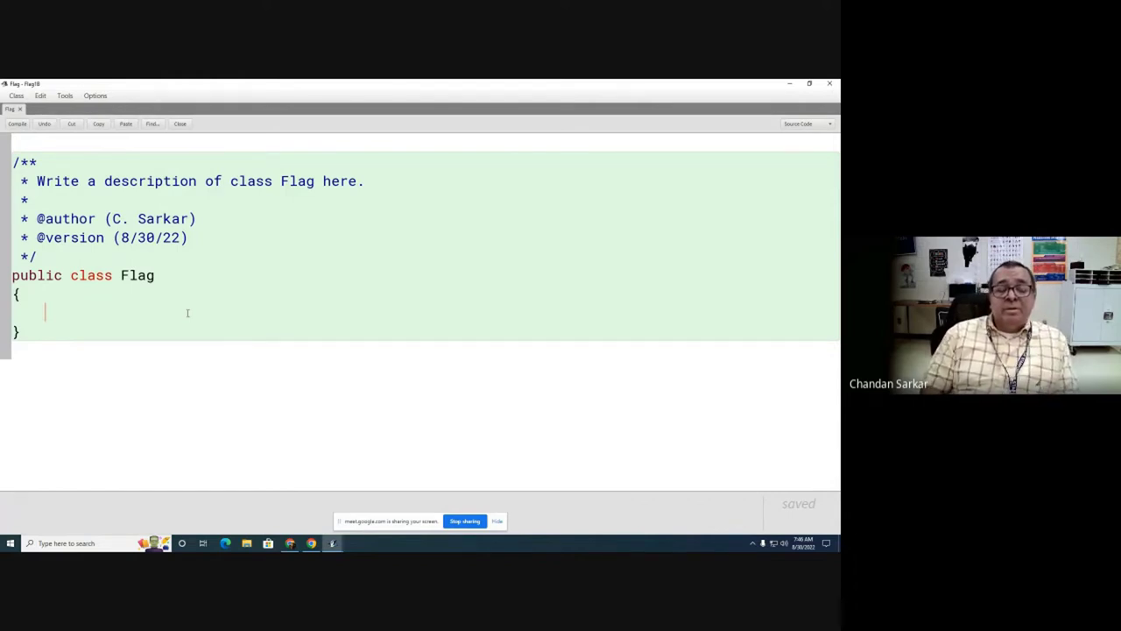
Step: Write the header public static void main(String [] args) with an empty body in Flag
type("public static")
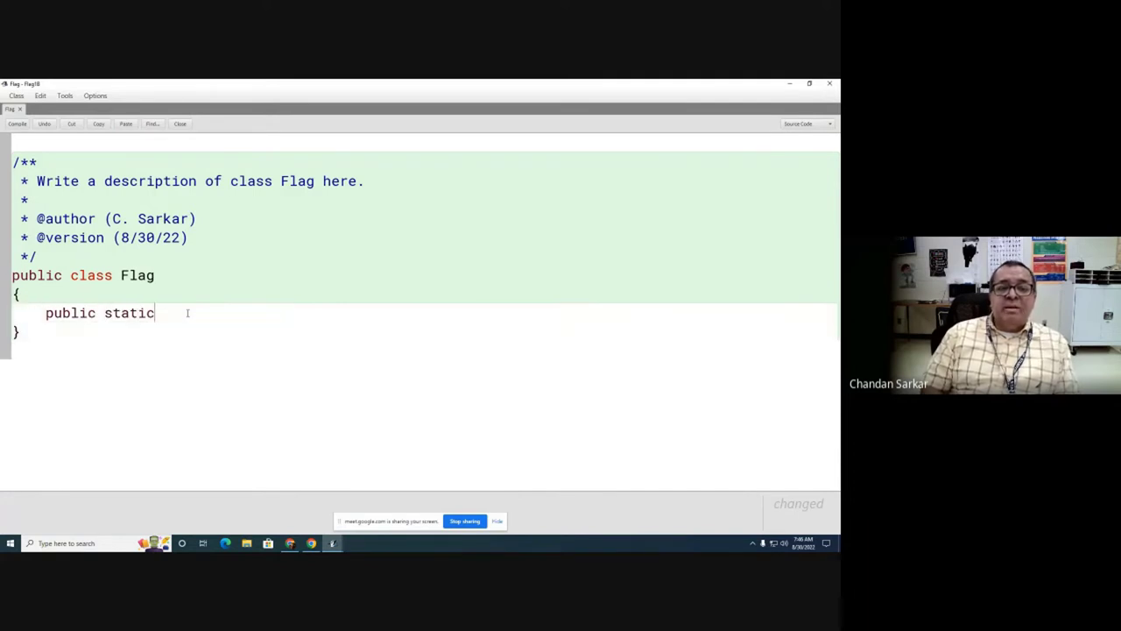
type(" void main(")
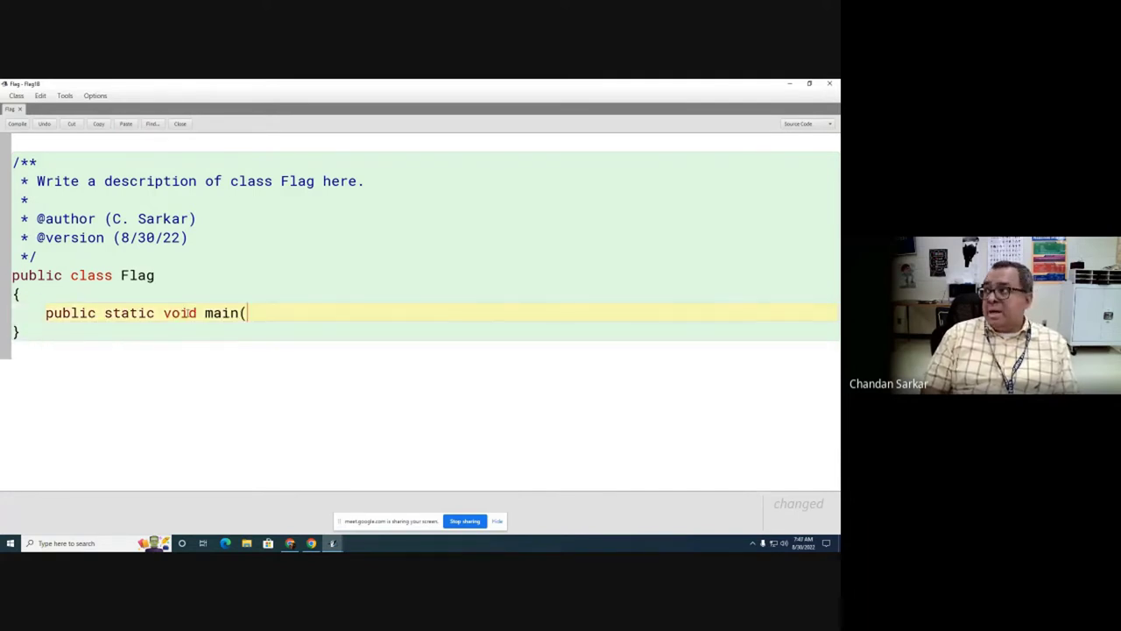
type("String ")
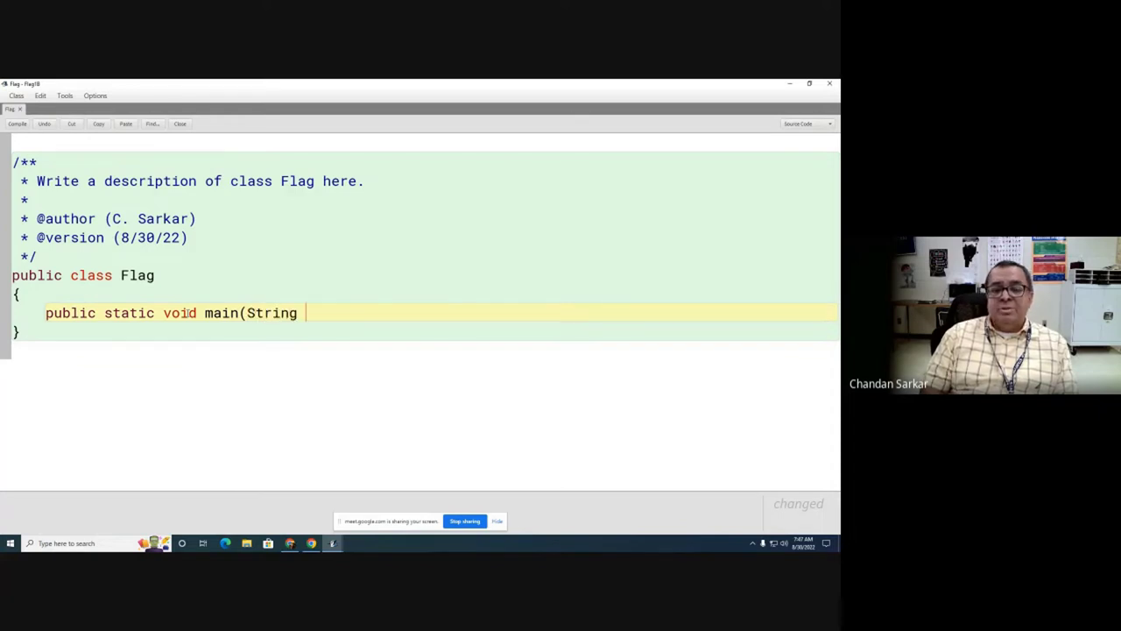
type("[] args) {")
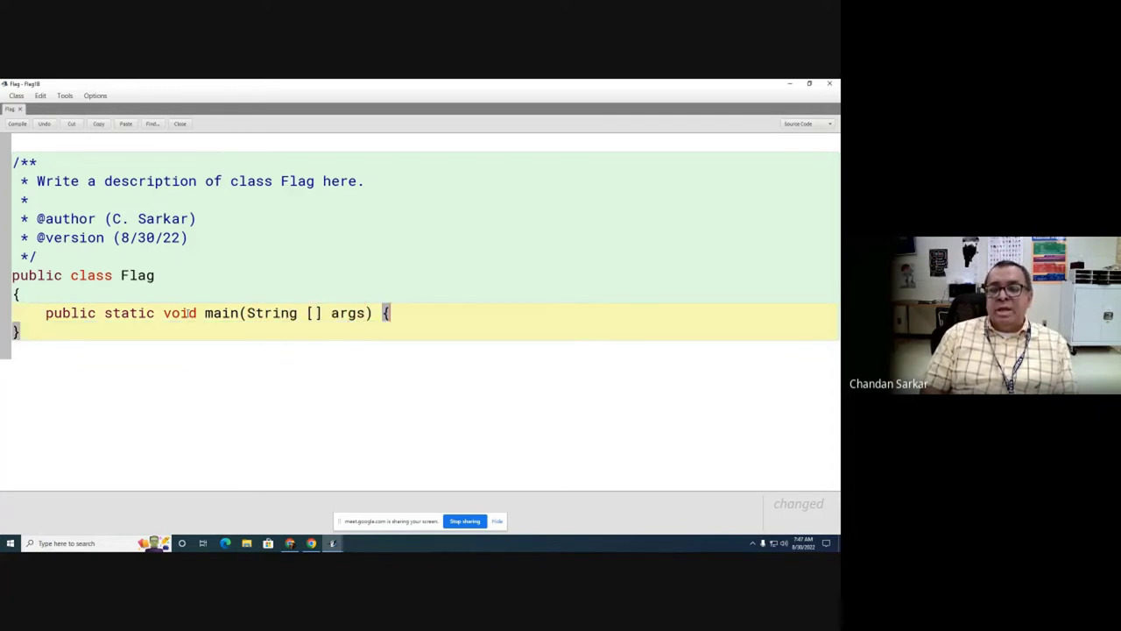
key("Return")
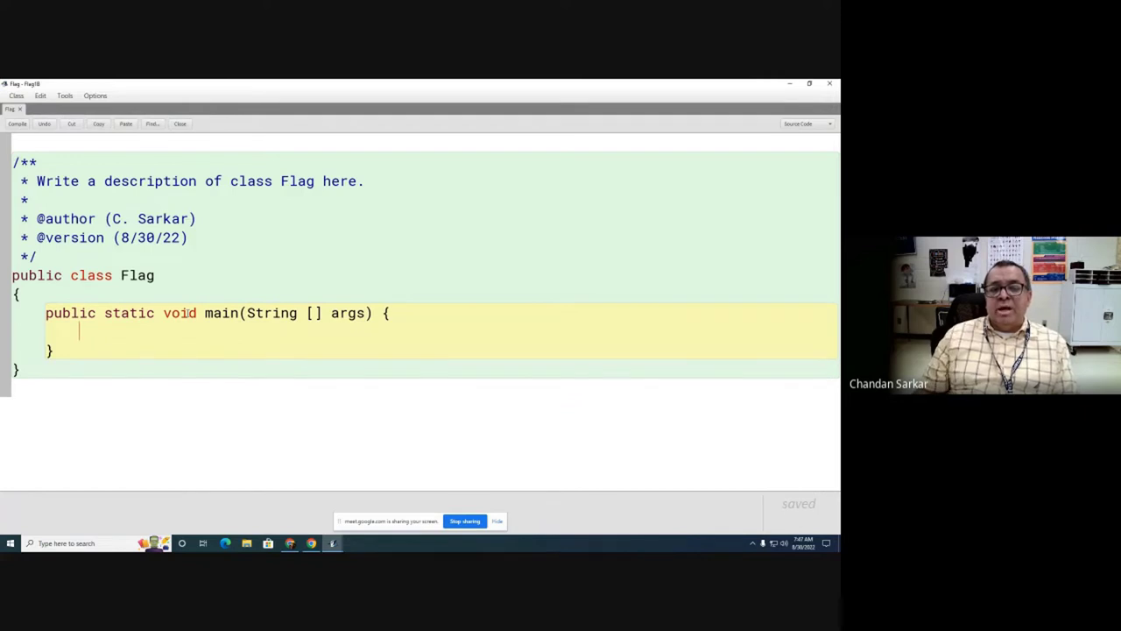
left_click_drag(44, 312, 424, 309)
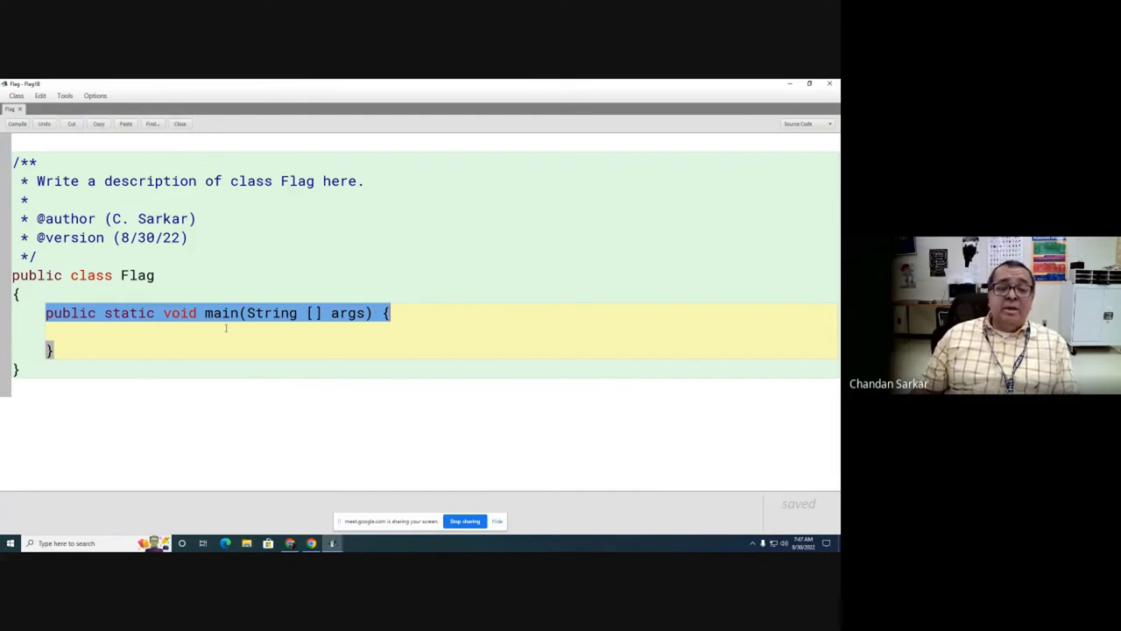
Step: In main, print a row of equals signs, then a line of ' * * * *' stars and dashes
left_click(125, 328)
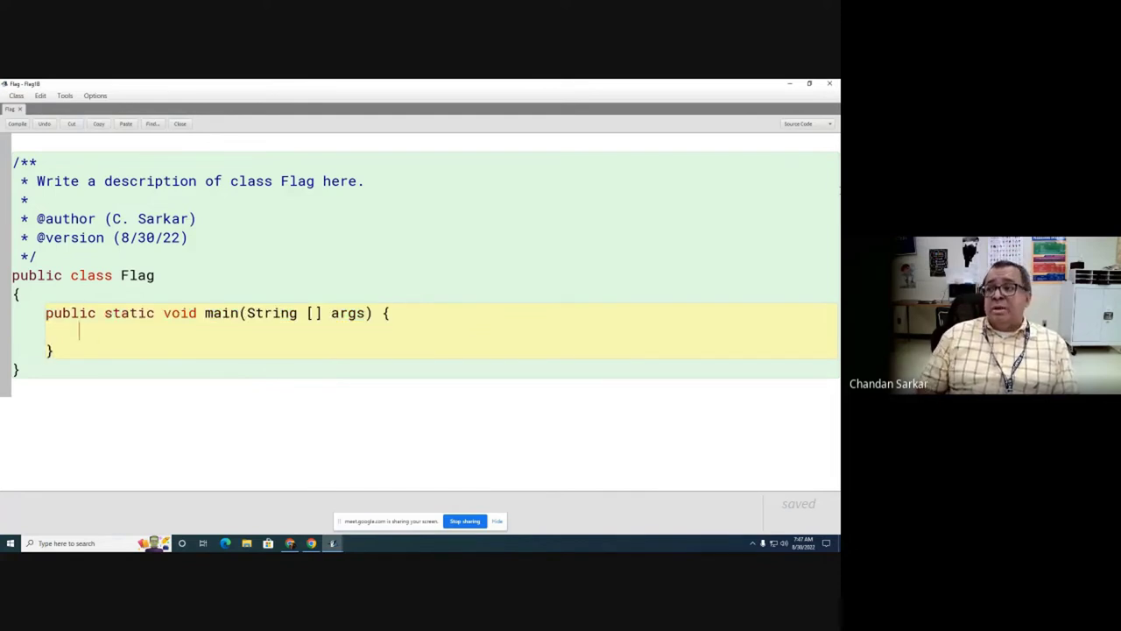
type("S")
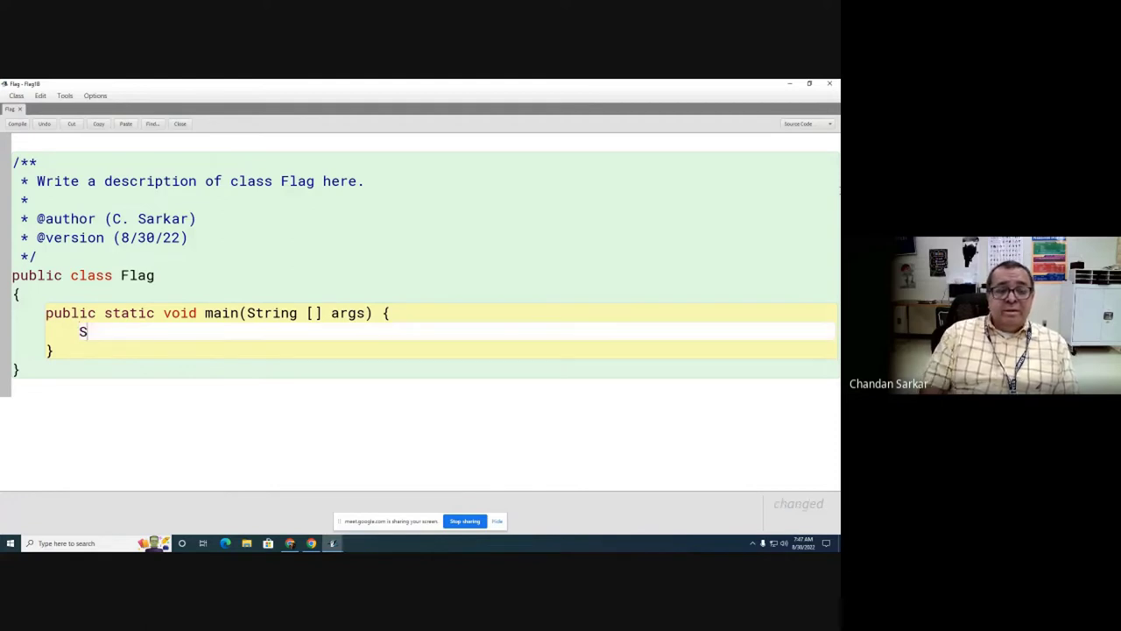
type("ystem.out.pr")
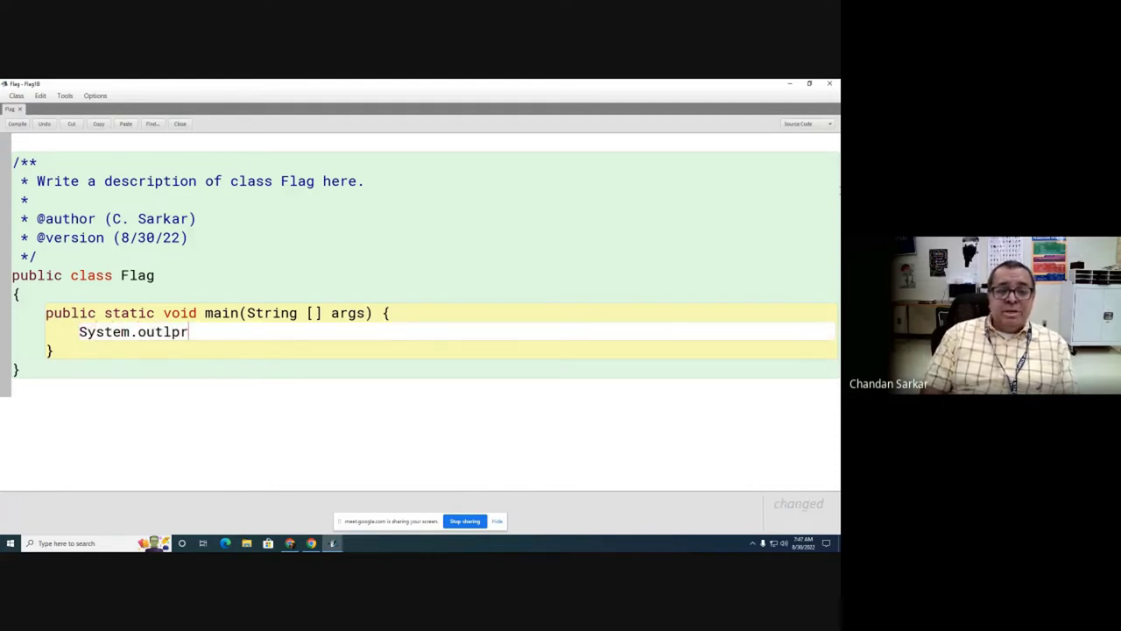
key("BackSpace")
key("BackSpace")
type(".println(\"")
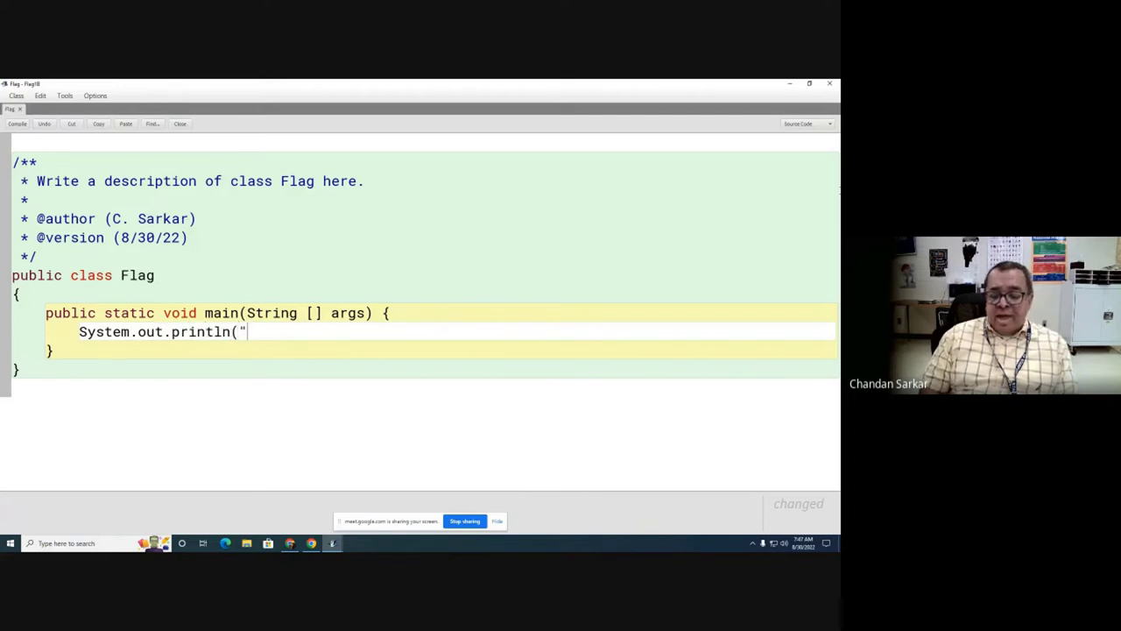
type("=======")
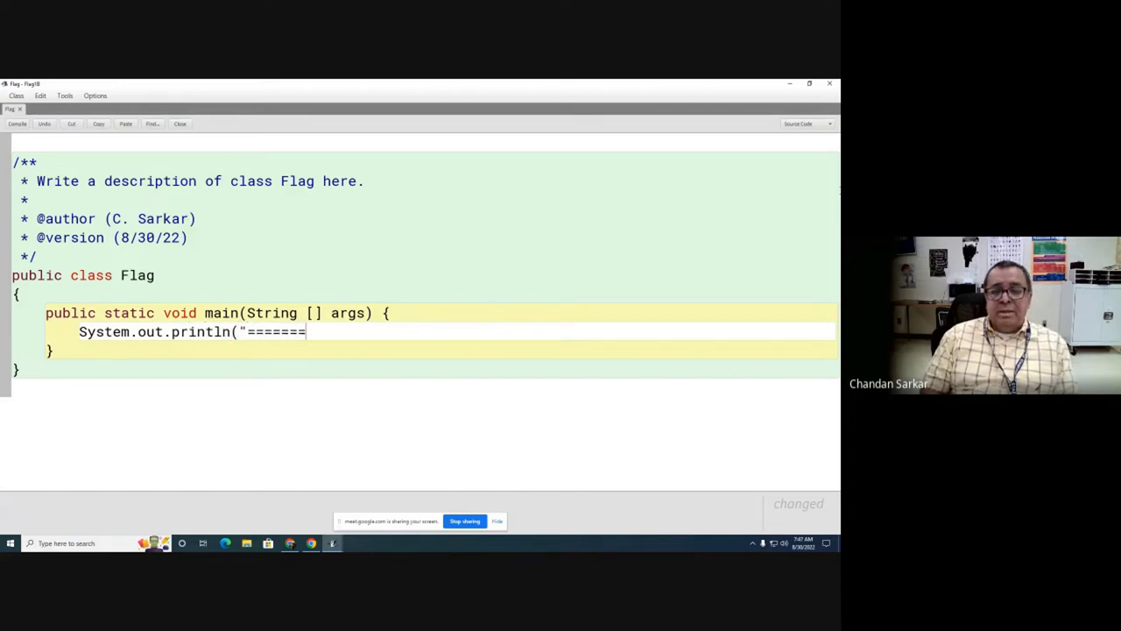
type("==================================\");")
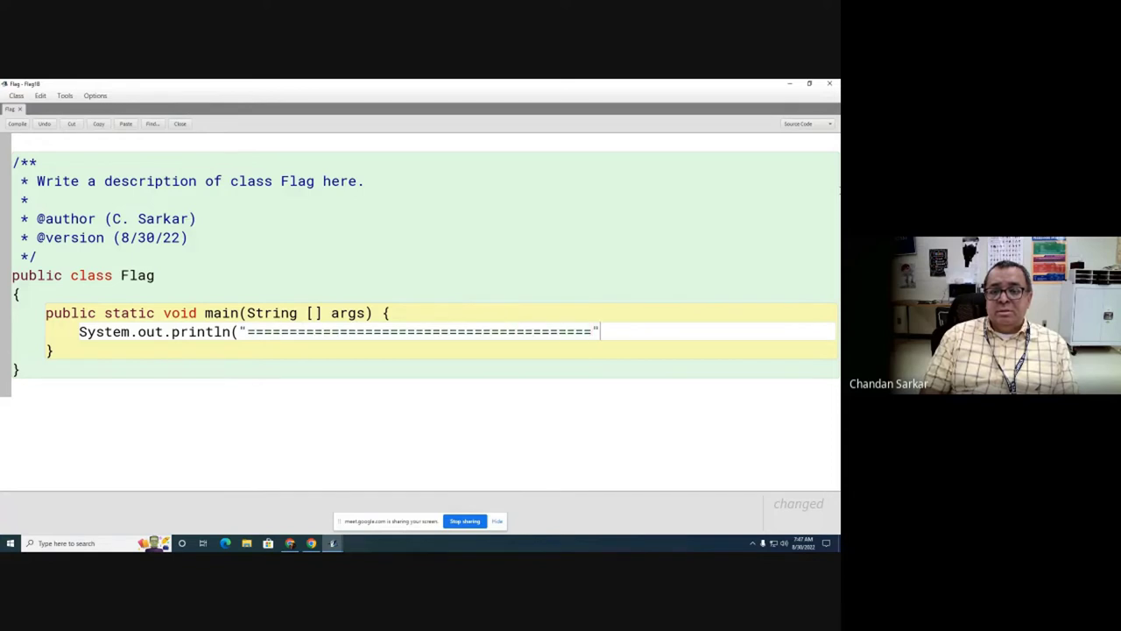
key("Return")
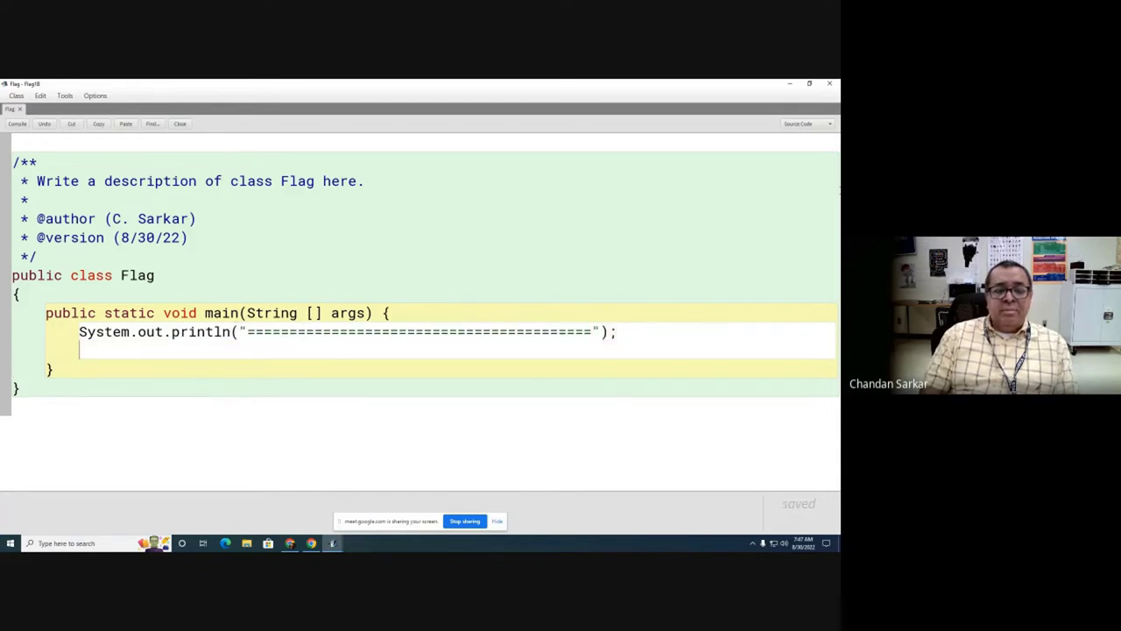
type("System.out.prin")
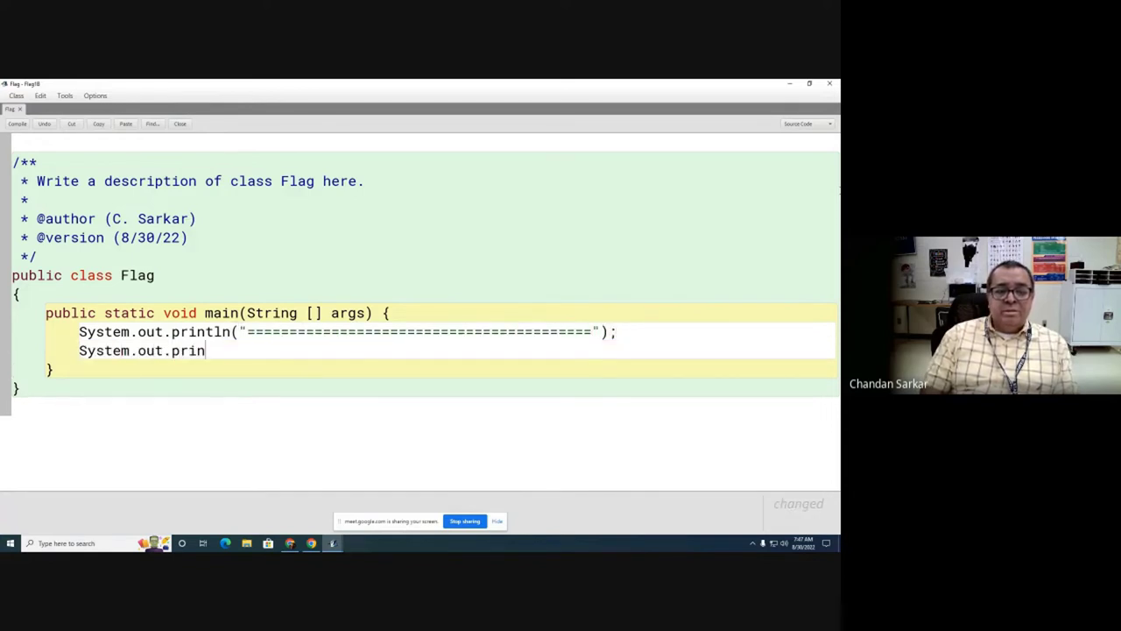
type("tln(\" *")
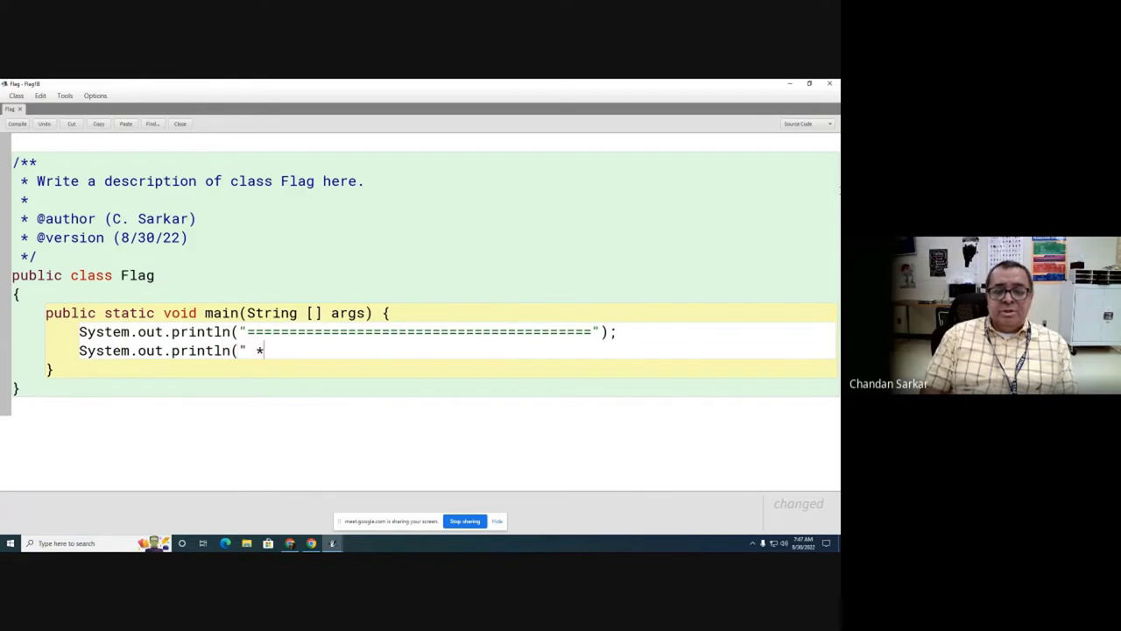
type(" * * * |")
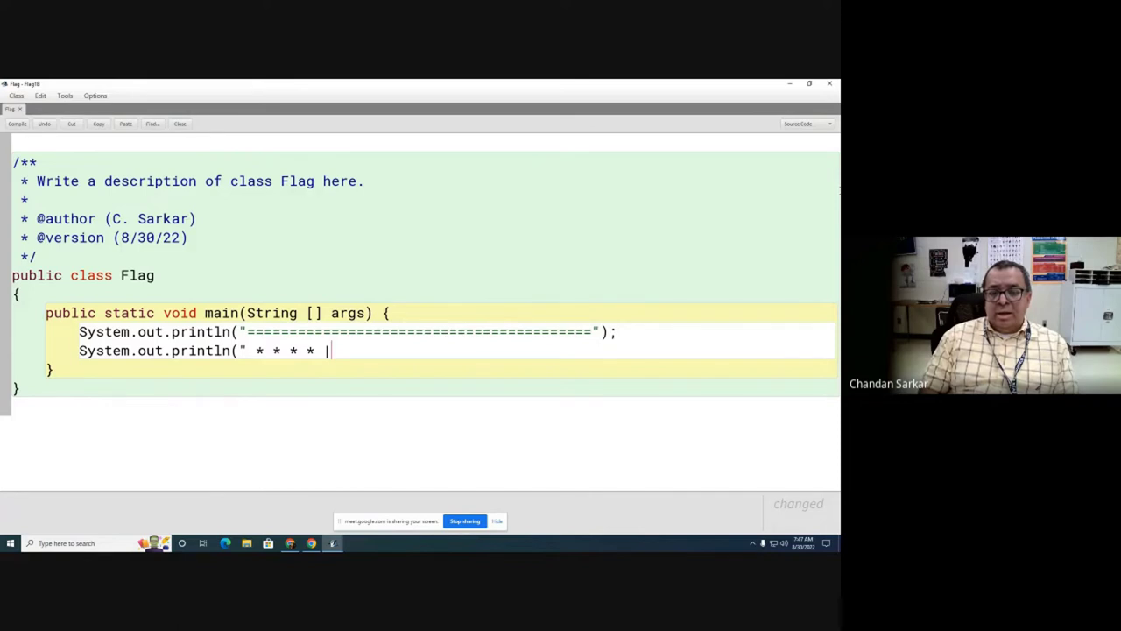
type("---------------------")
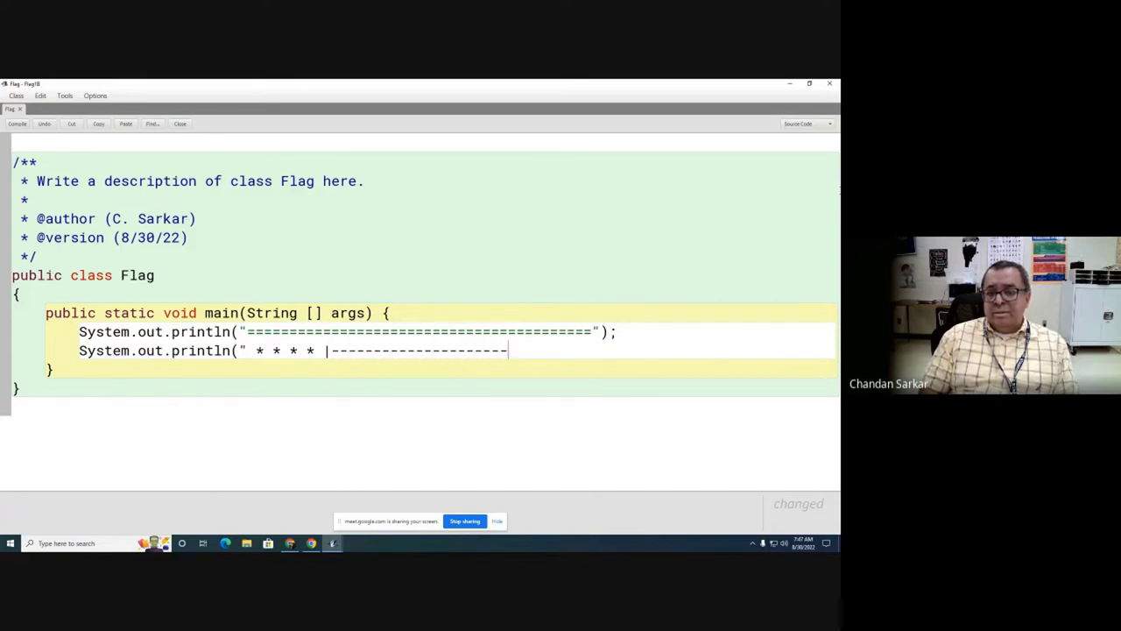
type("----------\");")
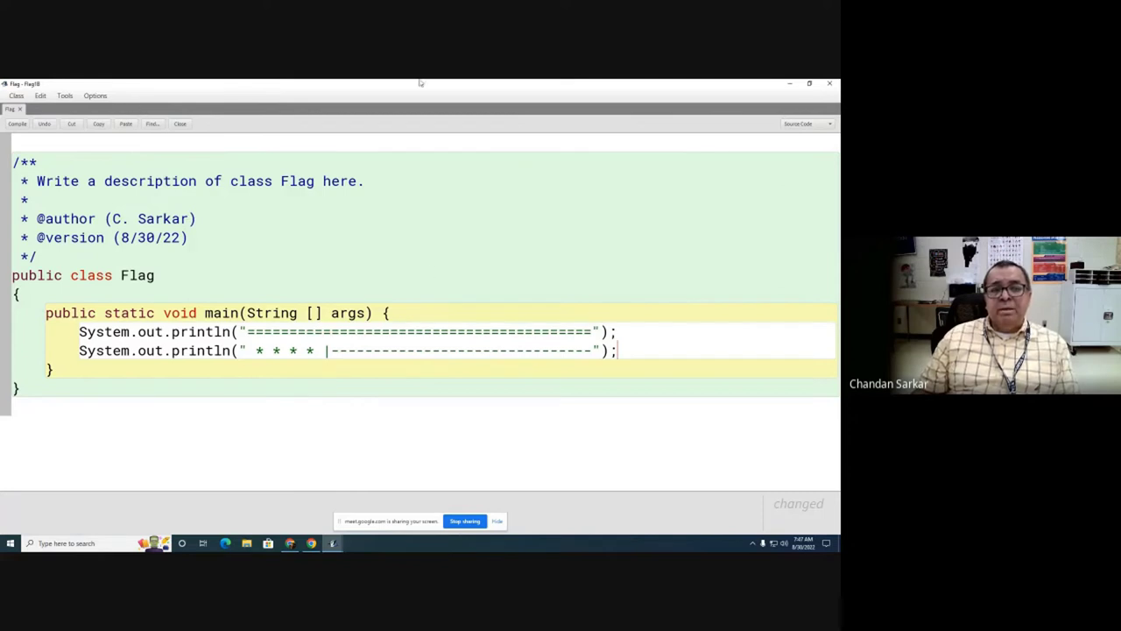
Step: Compile the Flag class without errors and close its editor
left_click(17, 124)
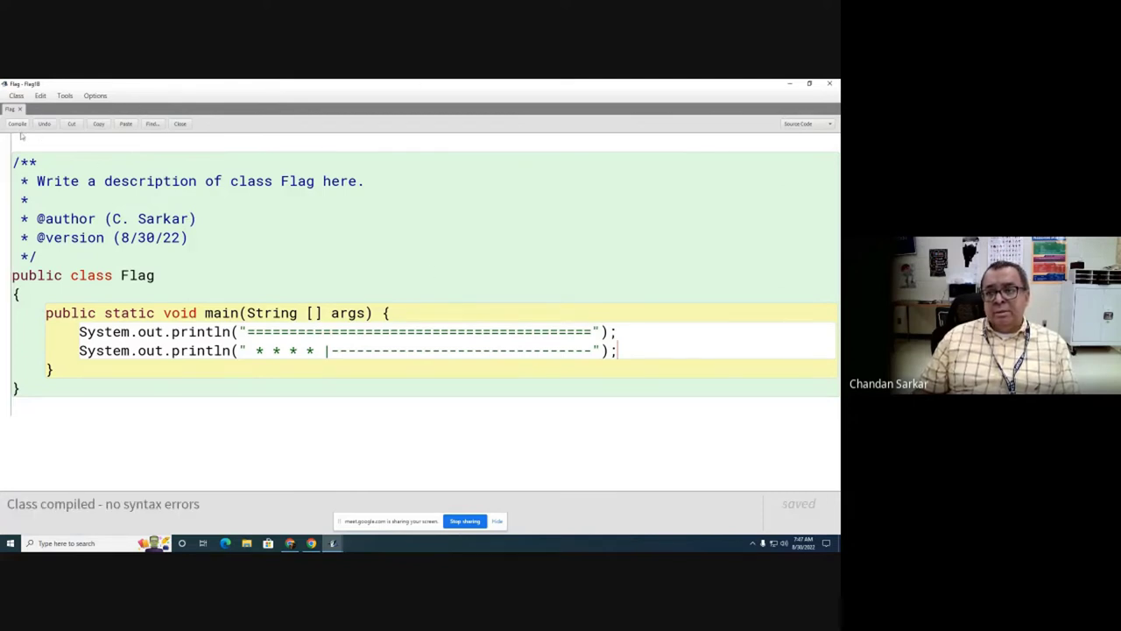
left_click(792, 85)
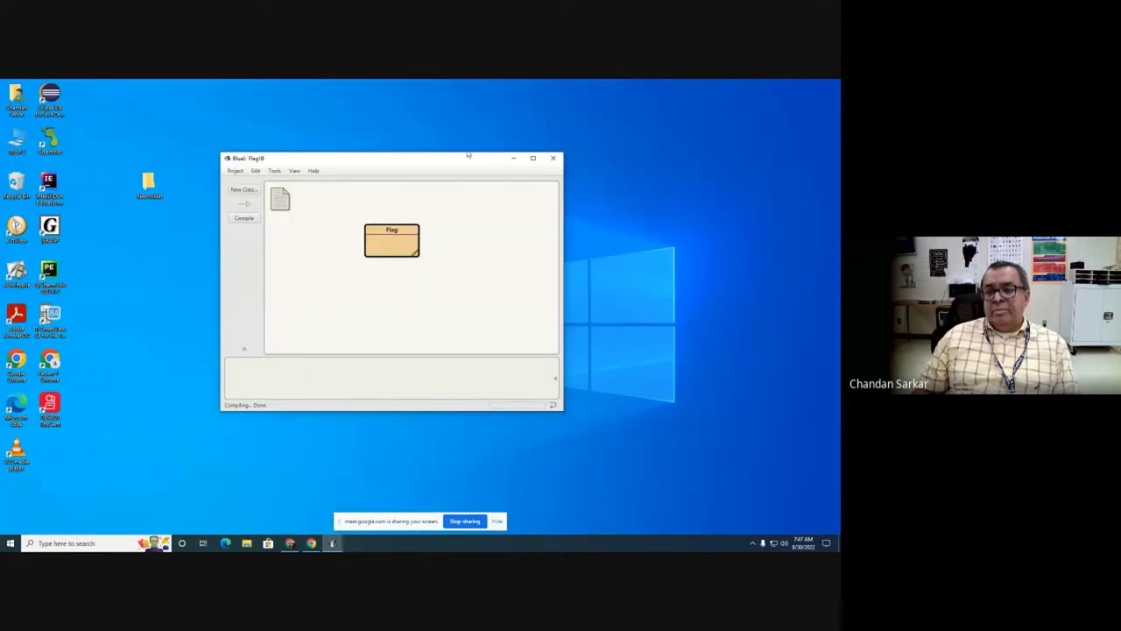
Step: Run the Flag class's main method, then close the terminal output window
right_click(390, 251)
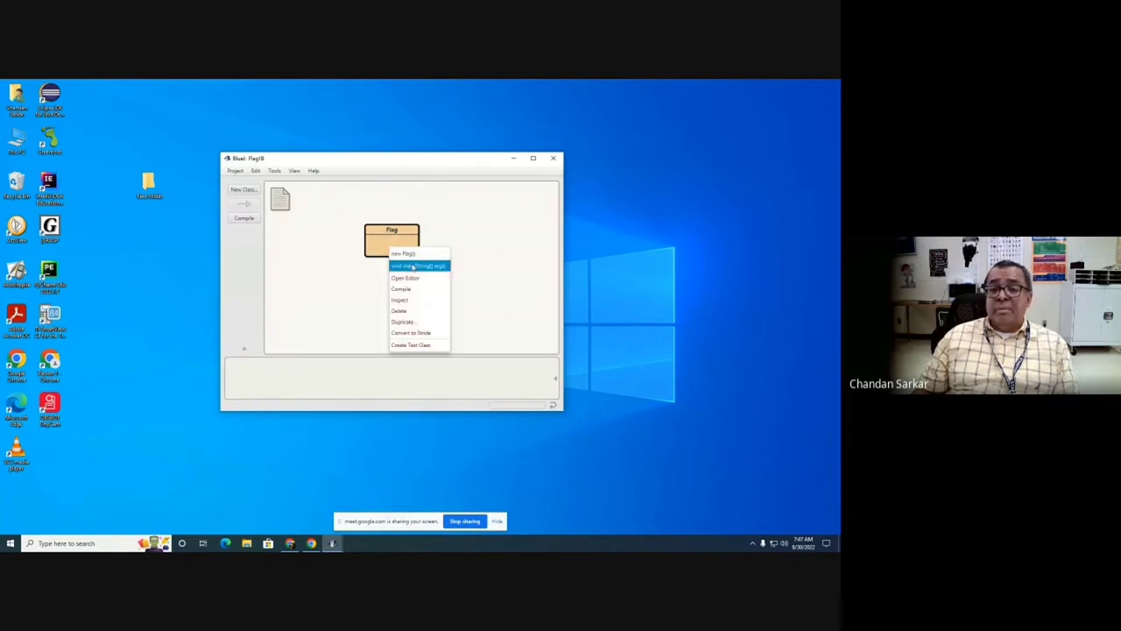
left_click(403, 262)
left_click(412, 319)
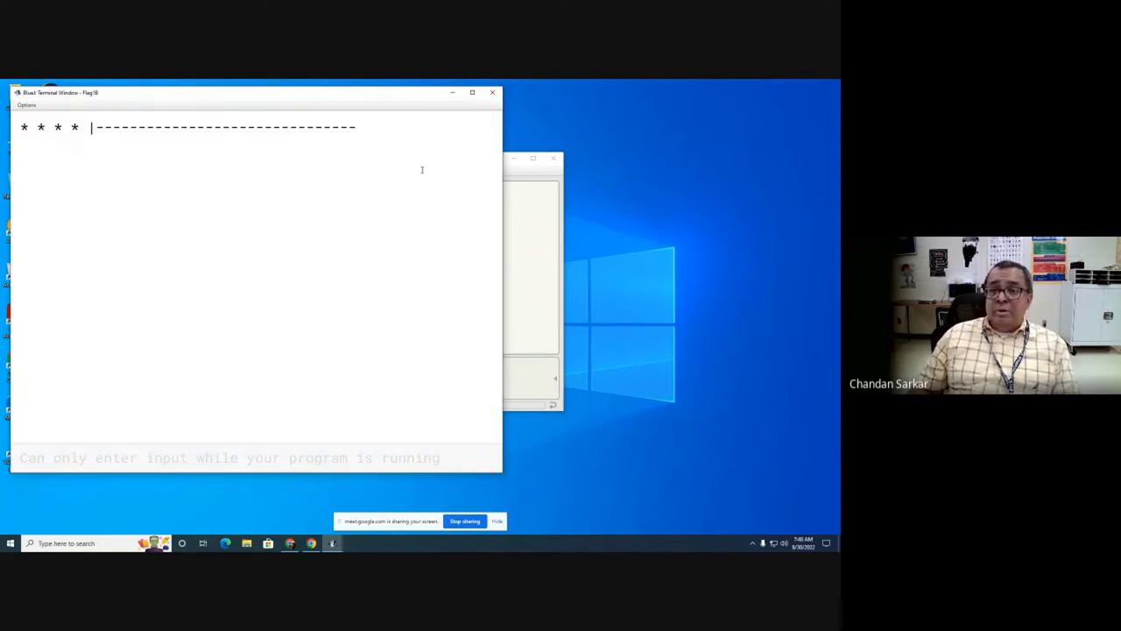
left_click(493, 93)
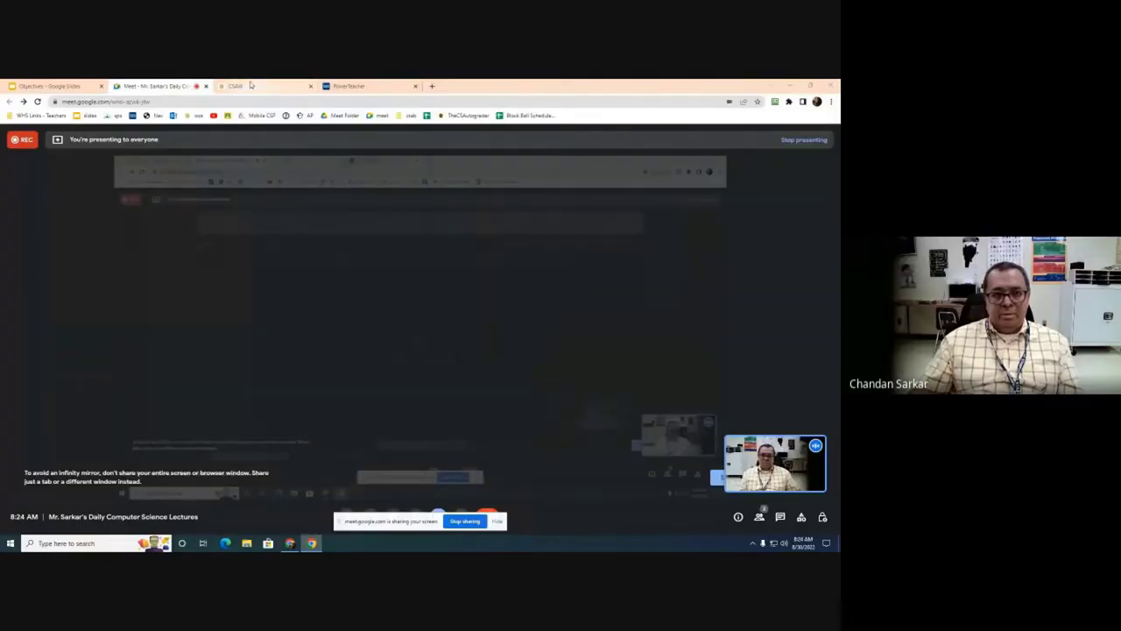
Step: Switch to the CSAW website, show its westhillcs.com address, and browse the course icon grid
left_click(267, 88)
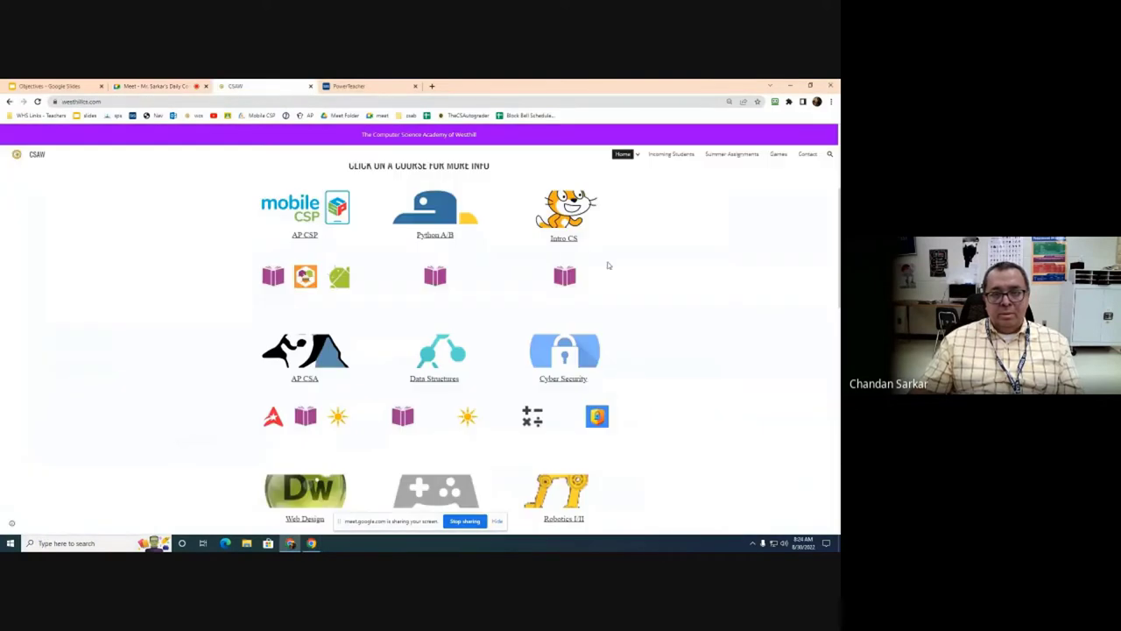
scroll(604, 263, "up", 3)
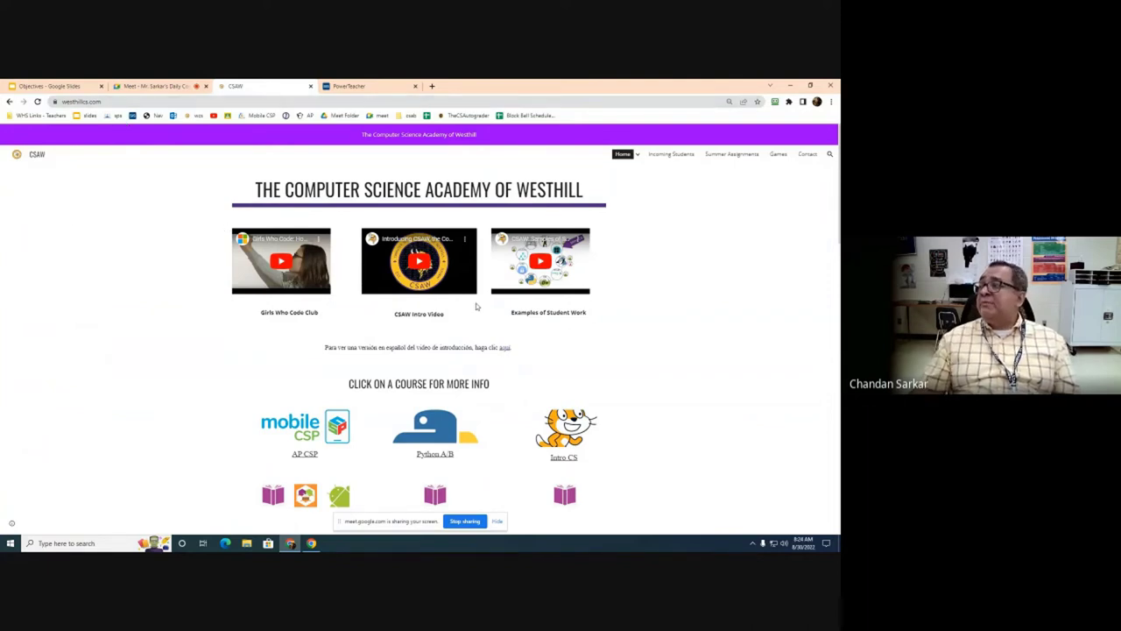
left_click(136, 101)
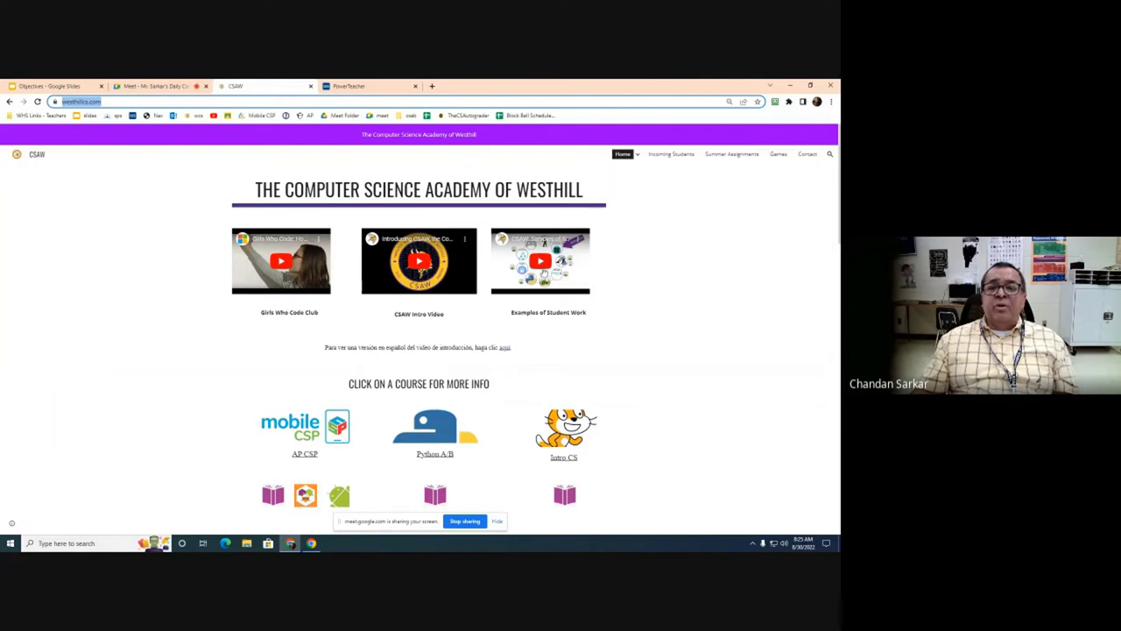
scroll(611, 263, "down", 3)
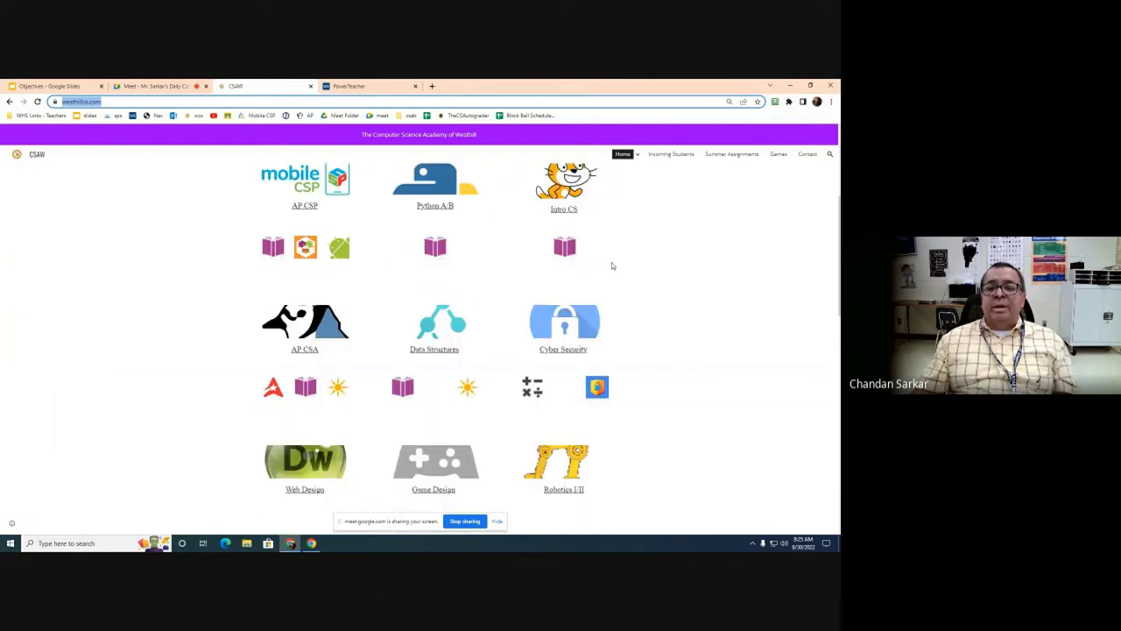
scroll(611, 266, "up", 1)
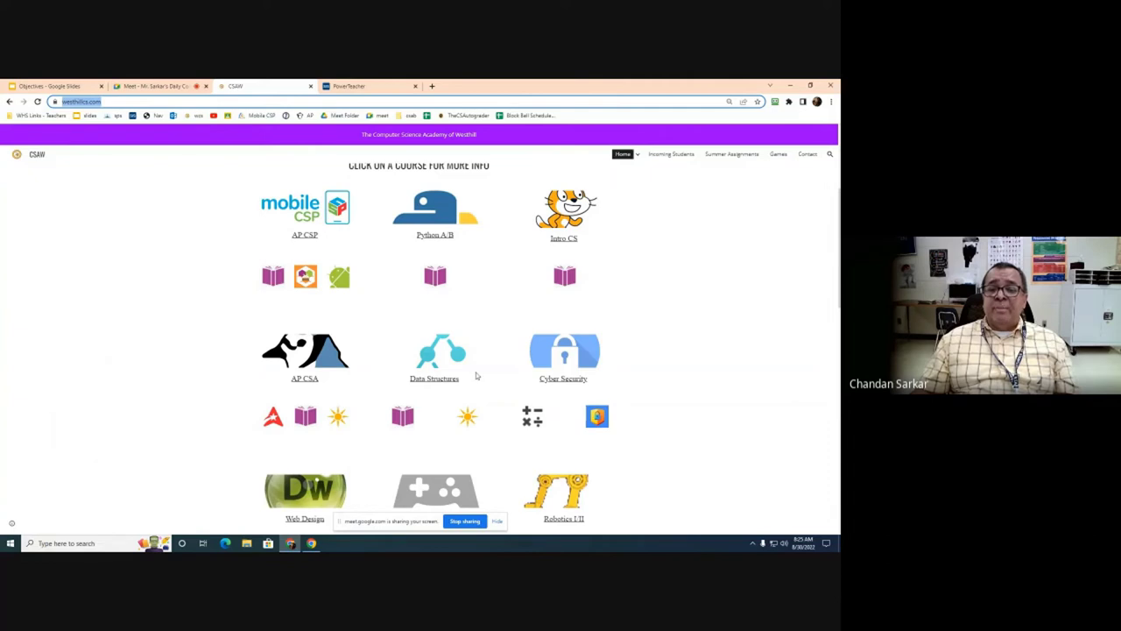
scroll(393, 361, "down", 1)
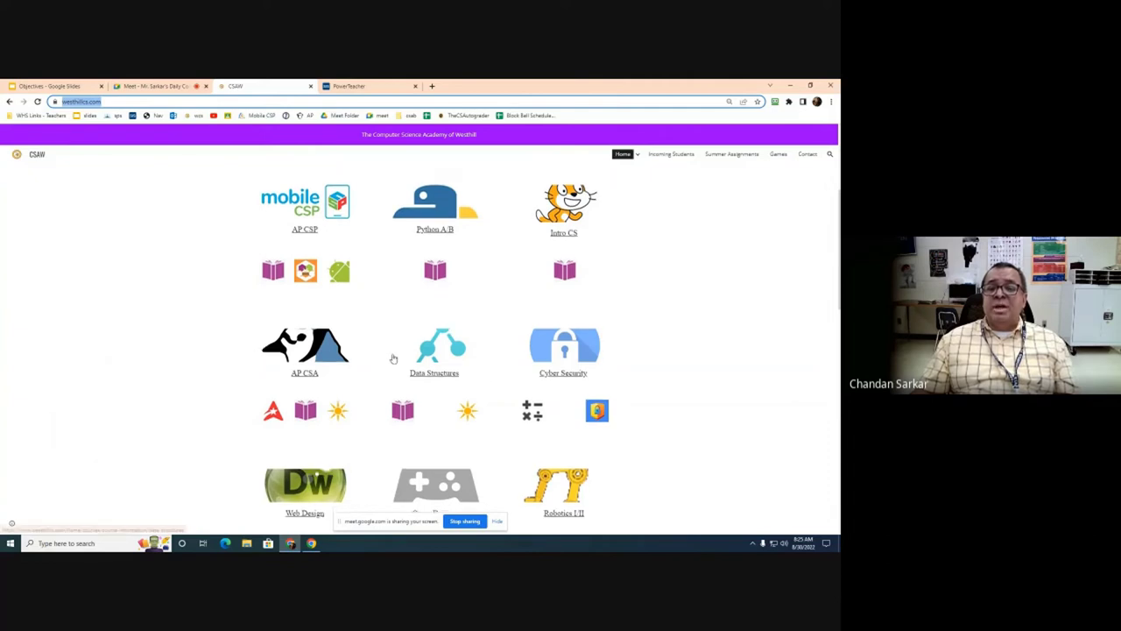
scroll(393, 360, "down", 2)
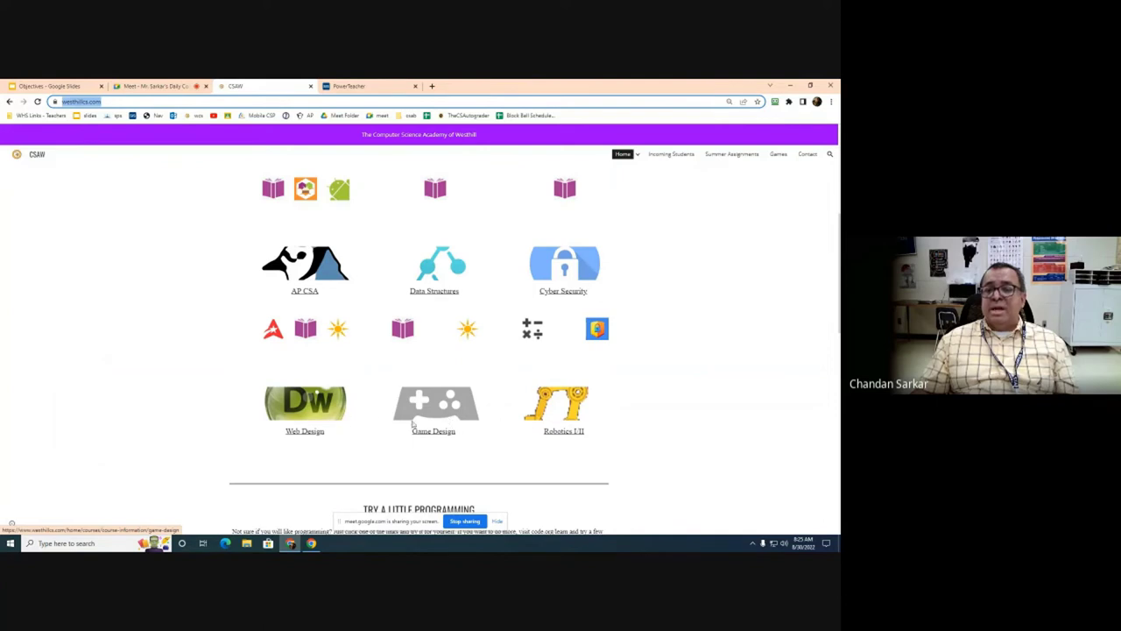
scroll(580, 288, "up", 2)
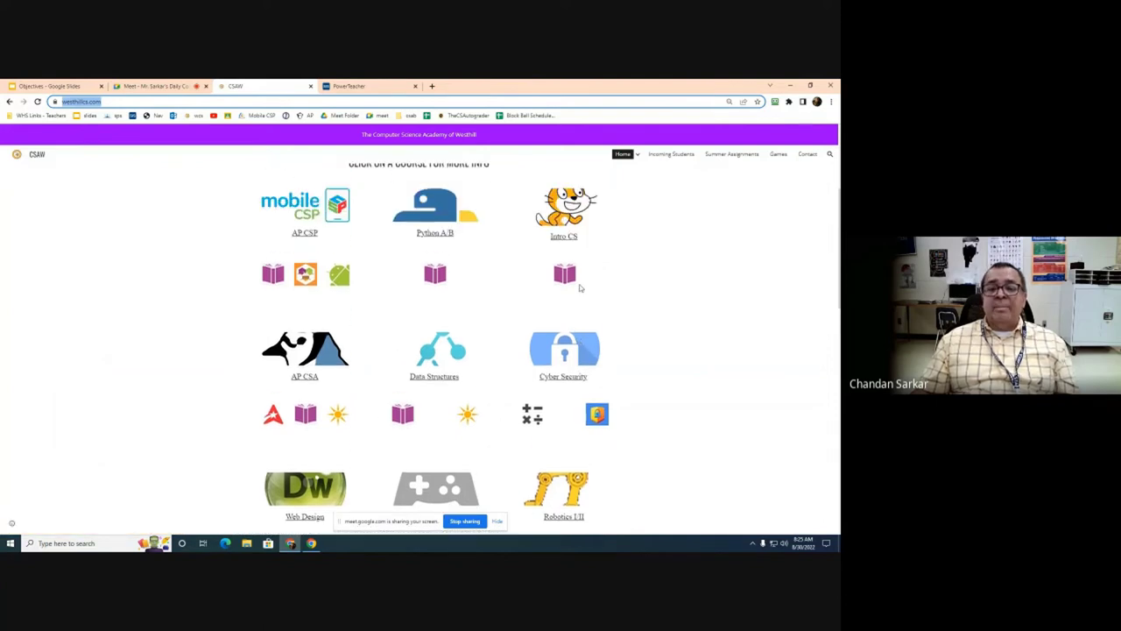
scroll(579, 288, "down", 2)
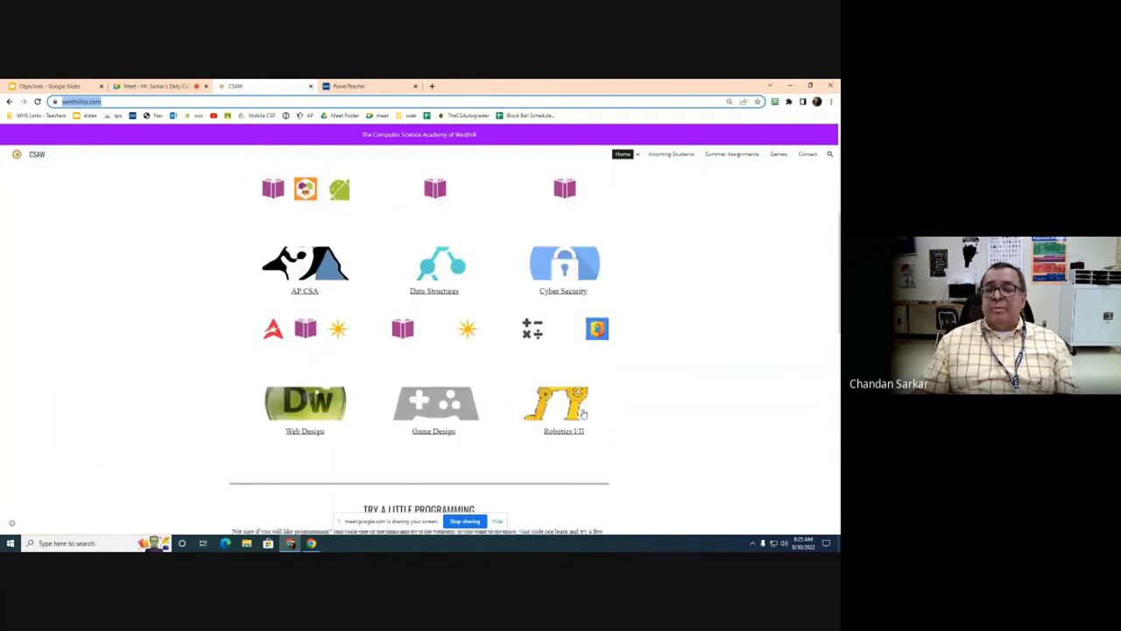
scroll(394, 375, "up", 2)
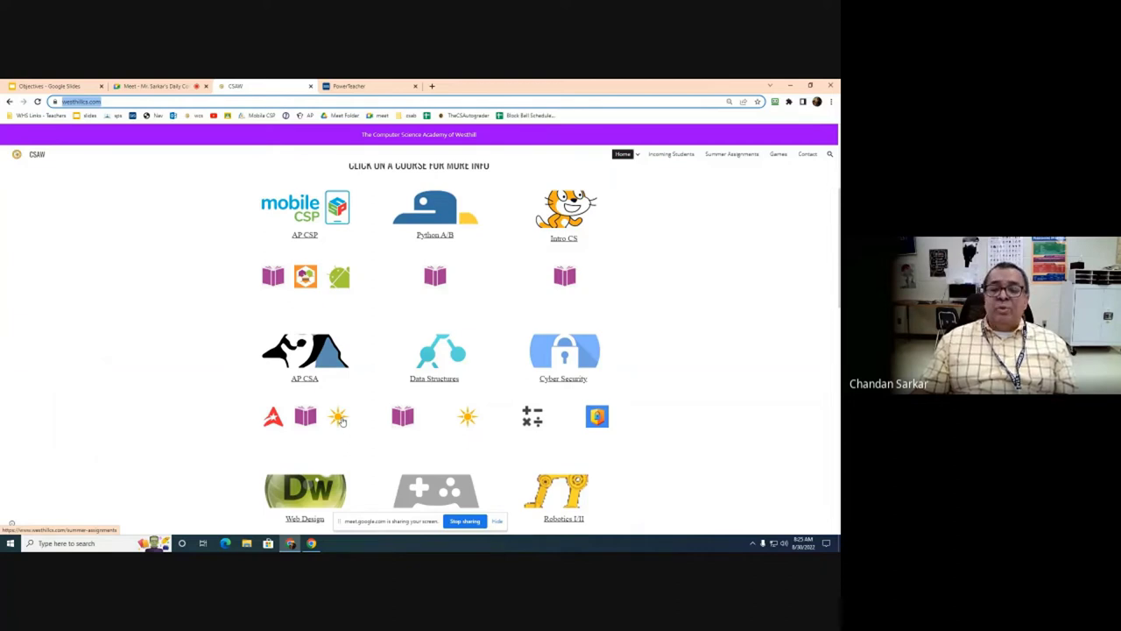
Step: Open AP CSA's Summer Assignments, expand AP Computer Science A, and highlight 'CS Fundamentals Express Course'
left_click(342, 421)
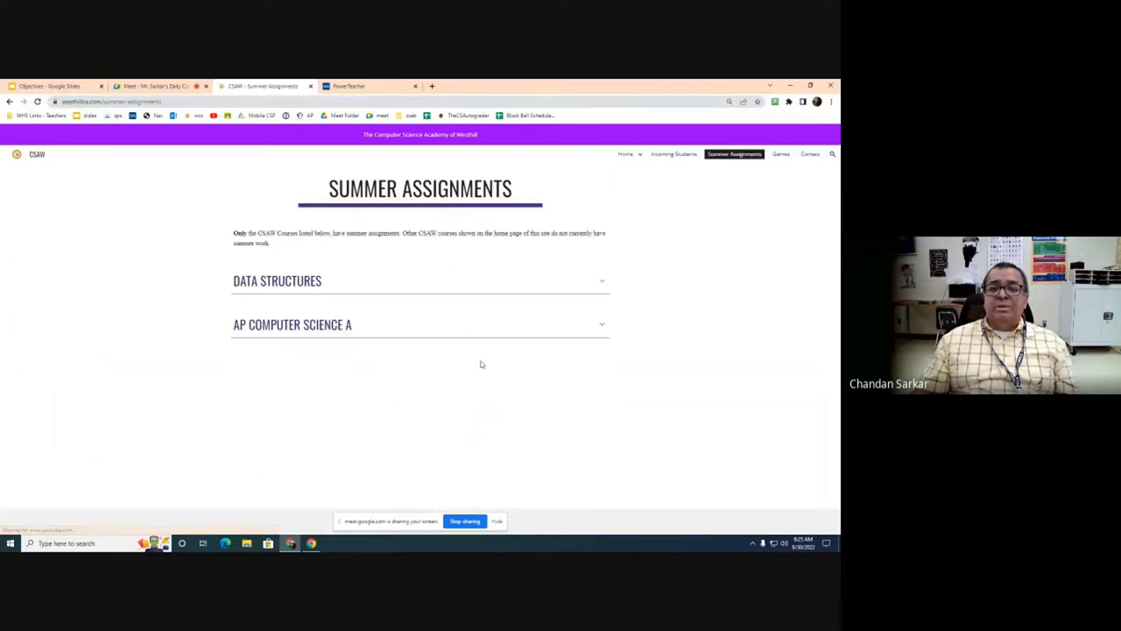
left_click(602, 326)
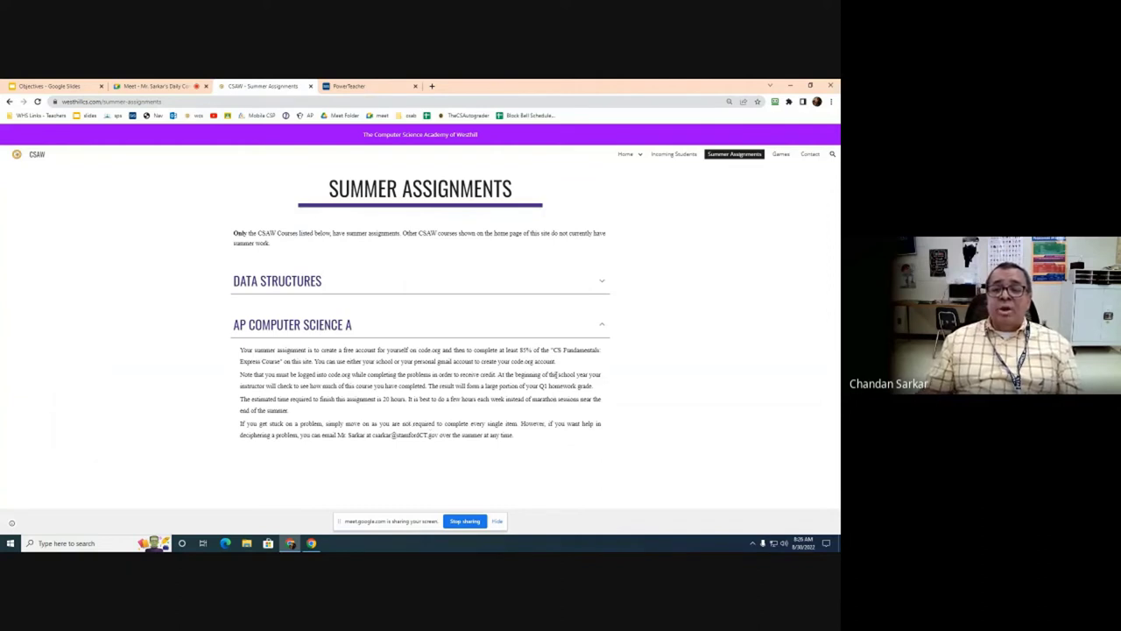
left_click_drag(554, 349, 282, 363)
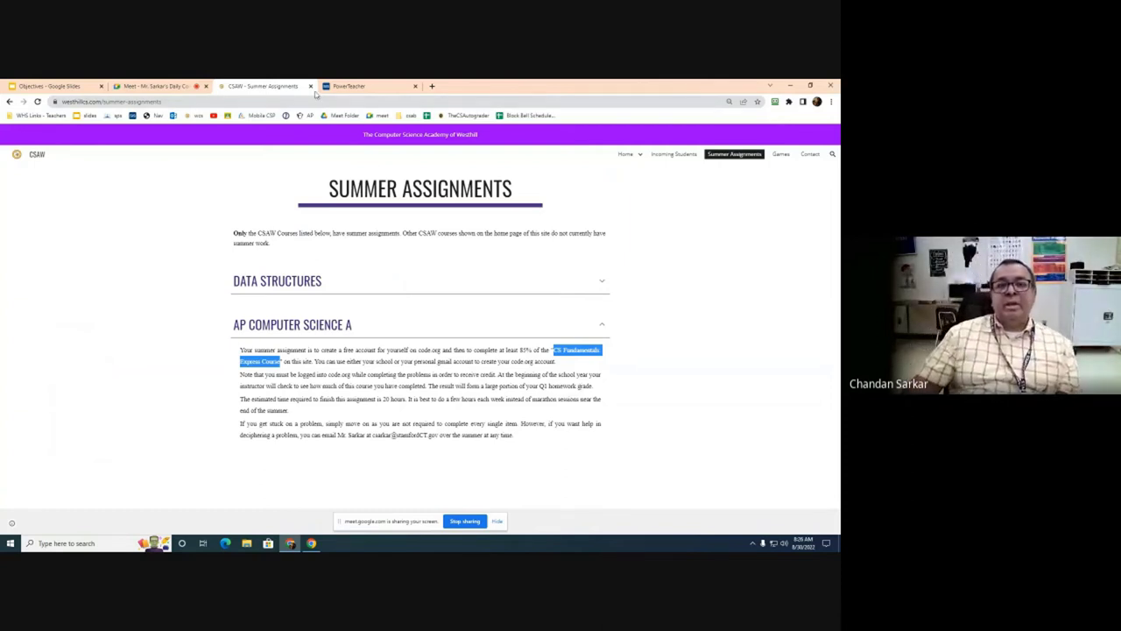
Step: Go back to the westhillcs.com home page and browse its course icons
left_click(10, 102)
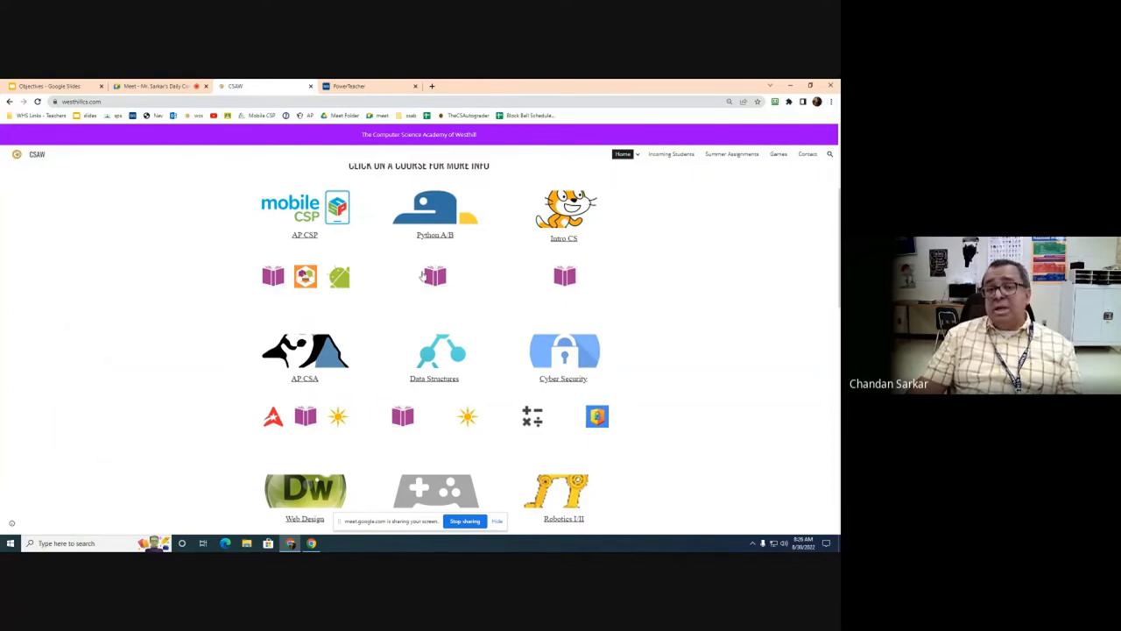
scroll(97, 133, "up", 3)
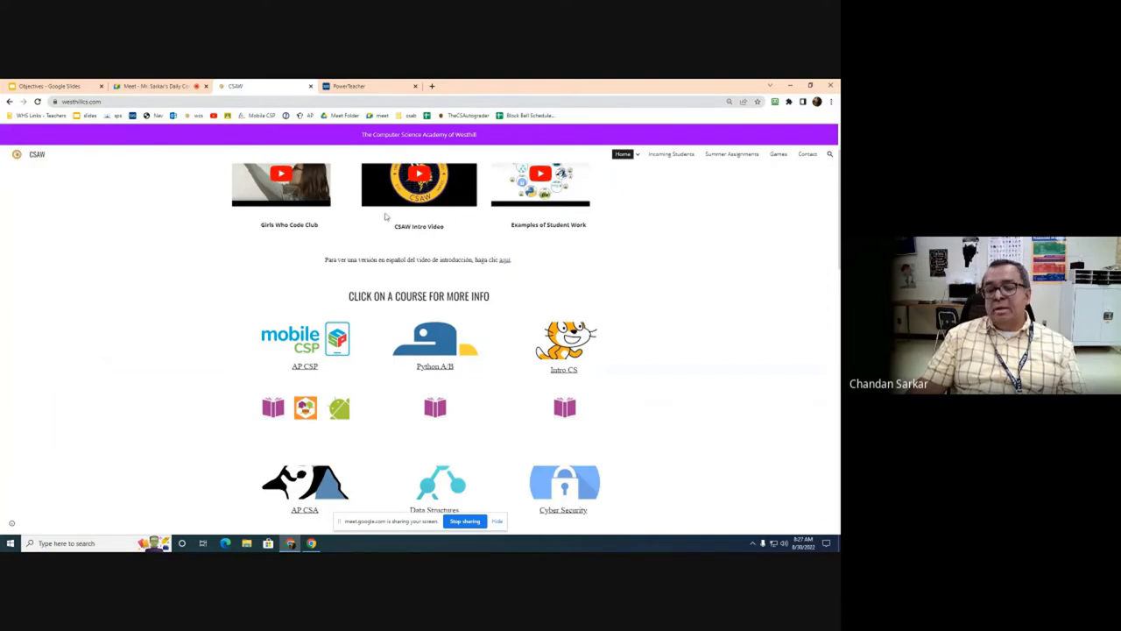
scroll(427, 223, "down", 2)
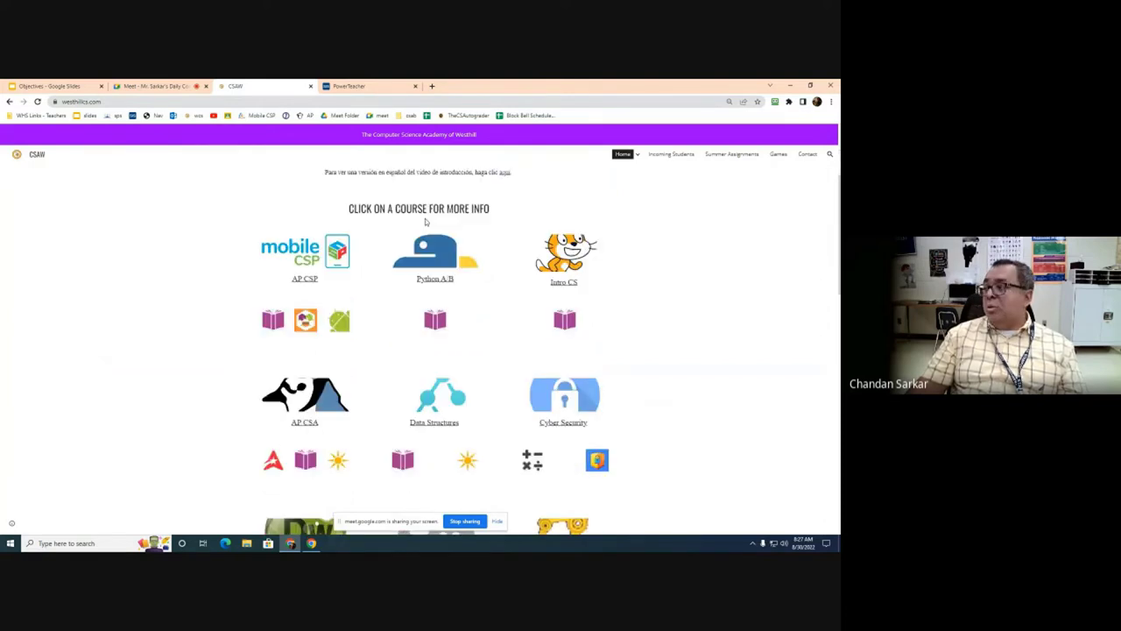
scroll(426, 223, "up", 1)
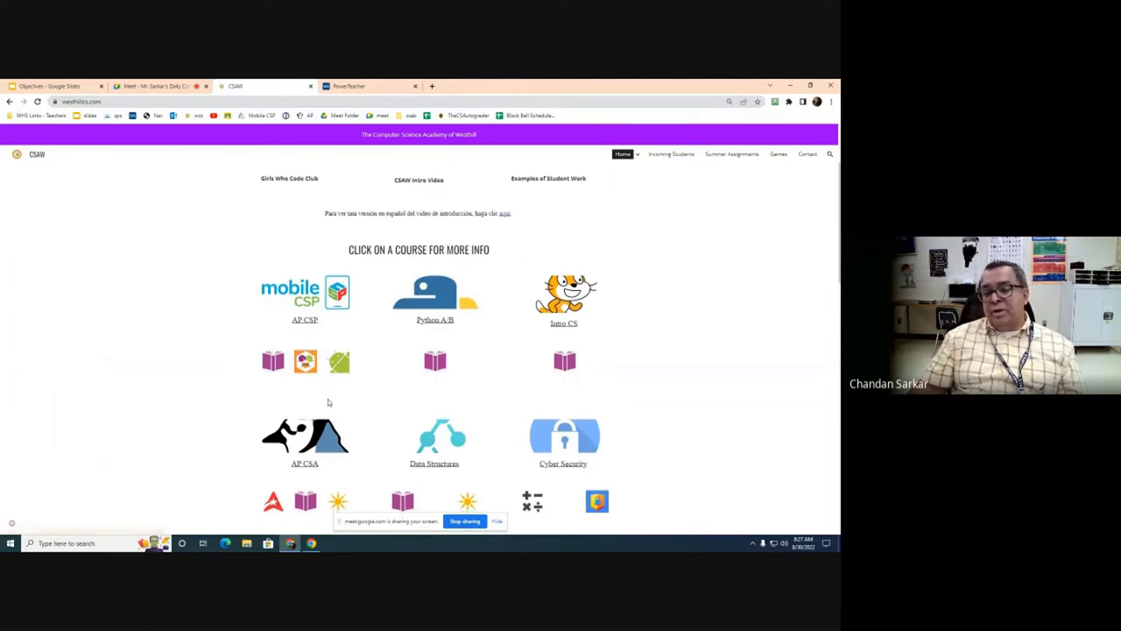
scroll(327, 401, "down", 2)
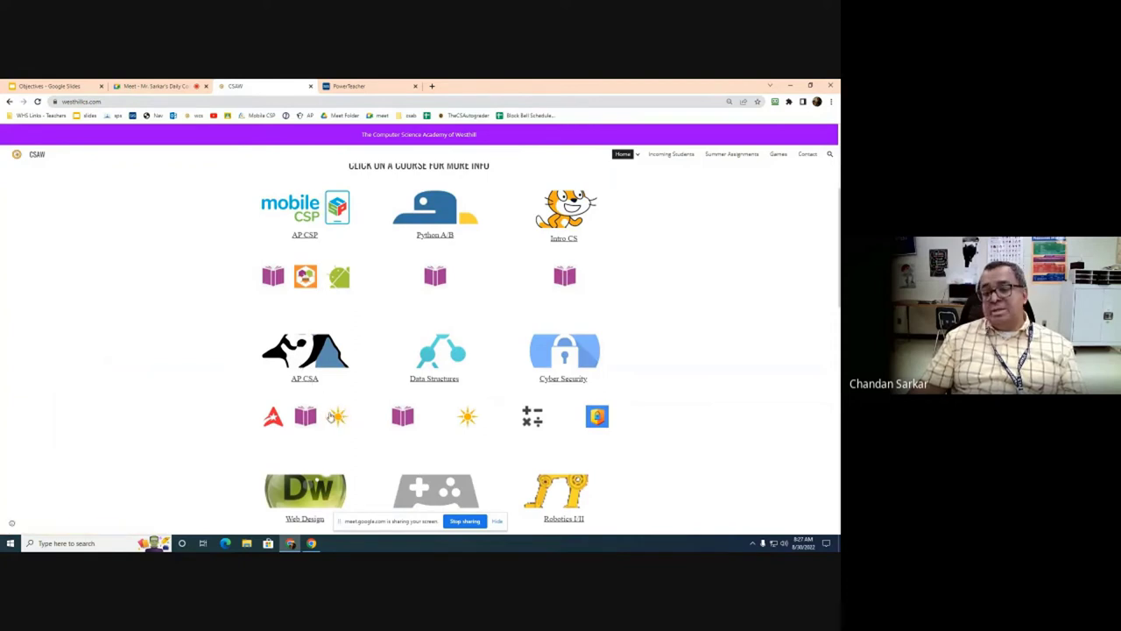
left_click(339, 418)
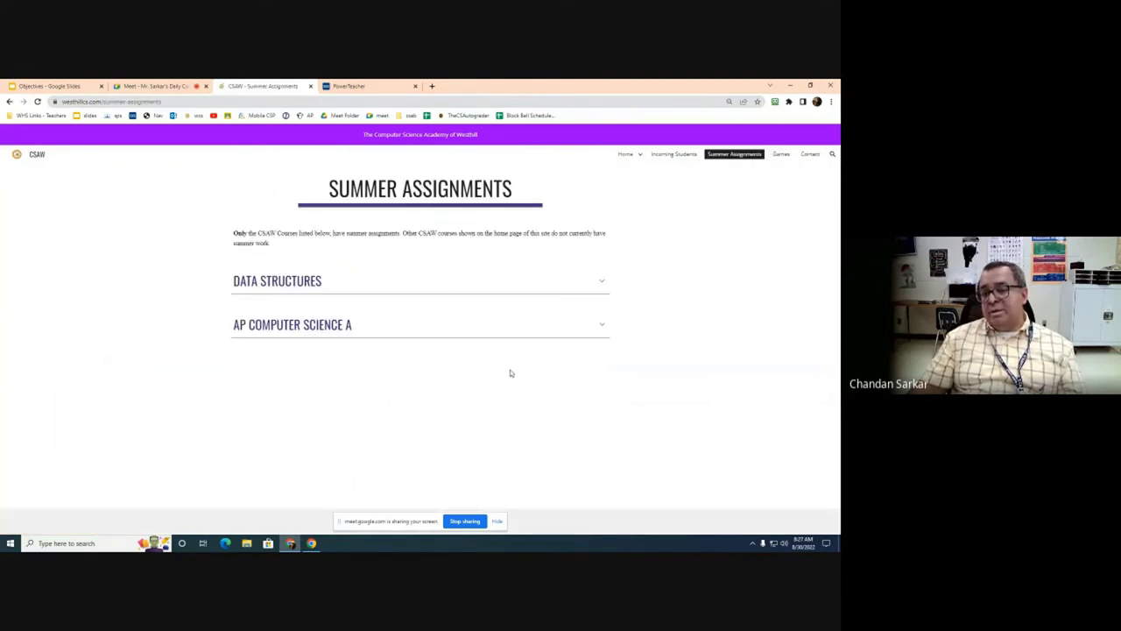
left_click(602, 328)
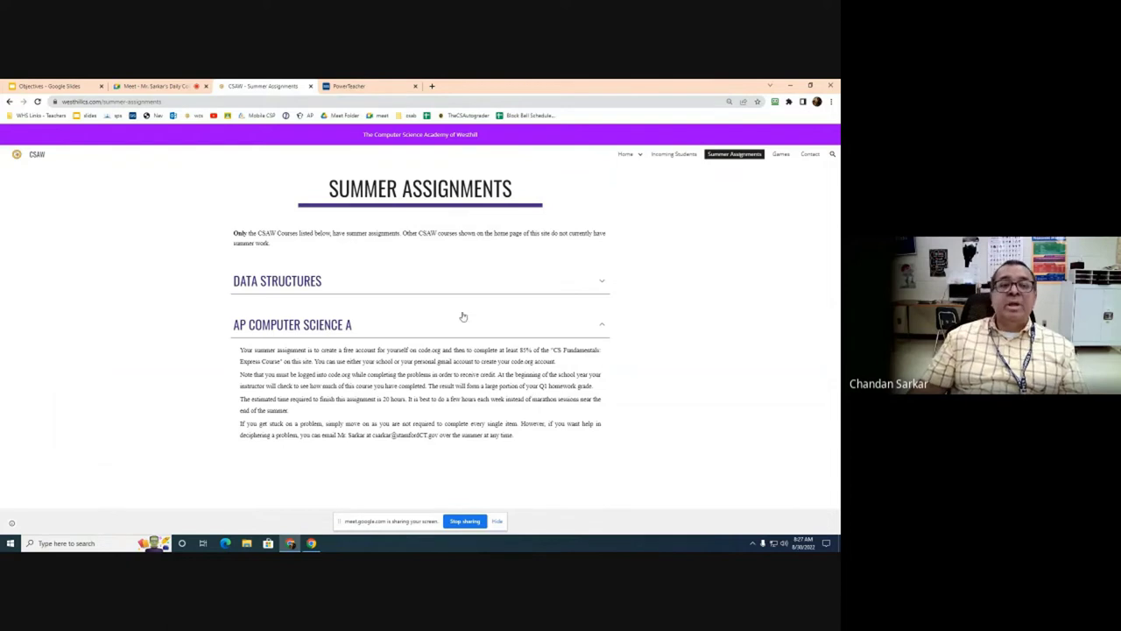
left_click(9, 102)
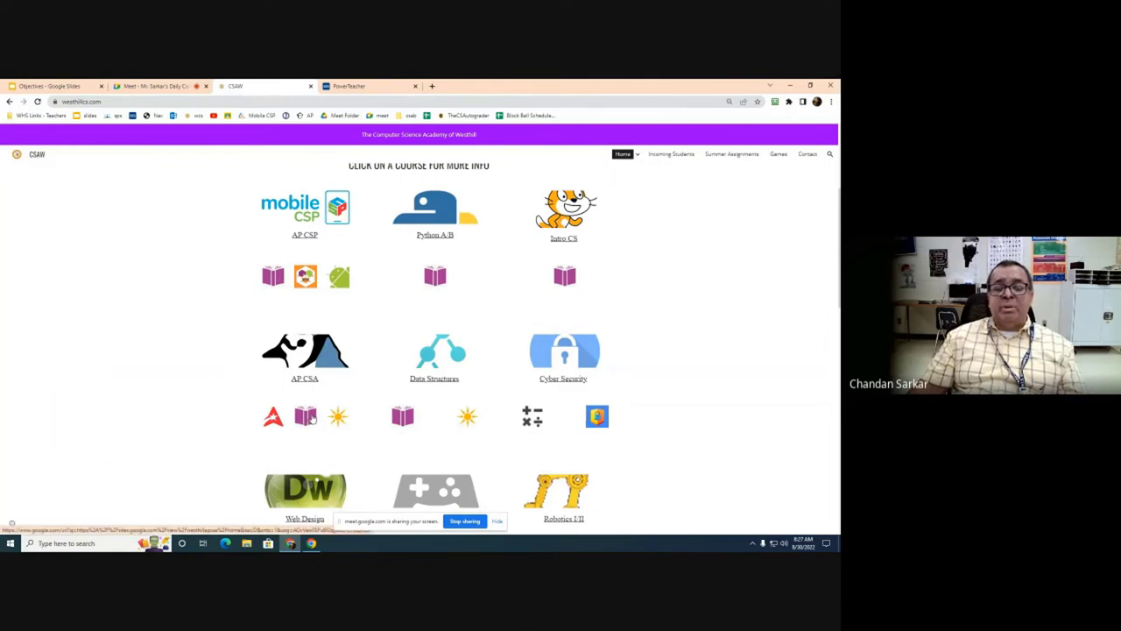
Step: Open the AP CSA Google Site and scroll through its units from Primitive Types to Recursion
left_click(307, 419)
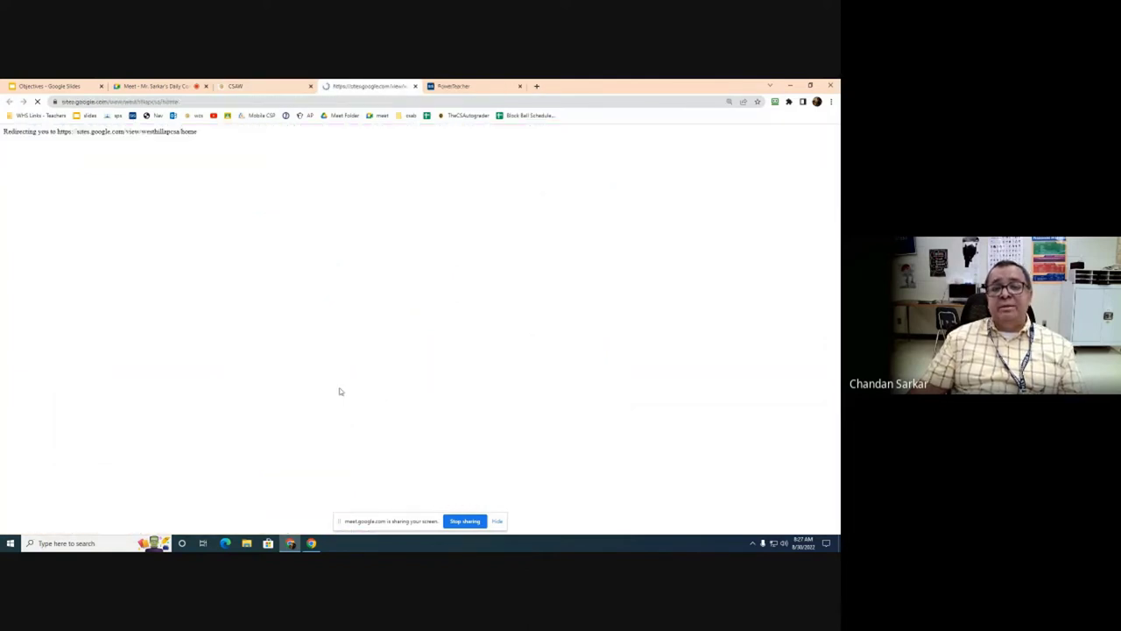
scroll(75, 233, "down", 2)
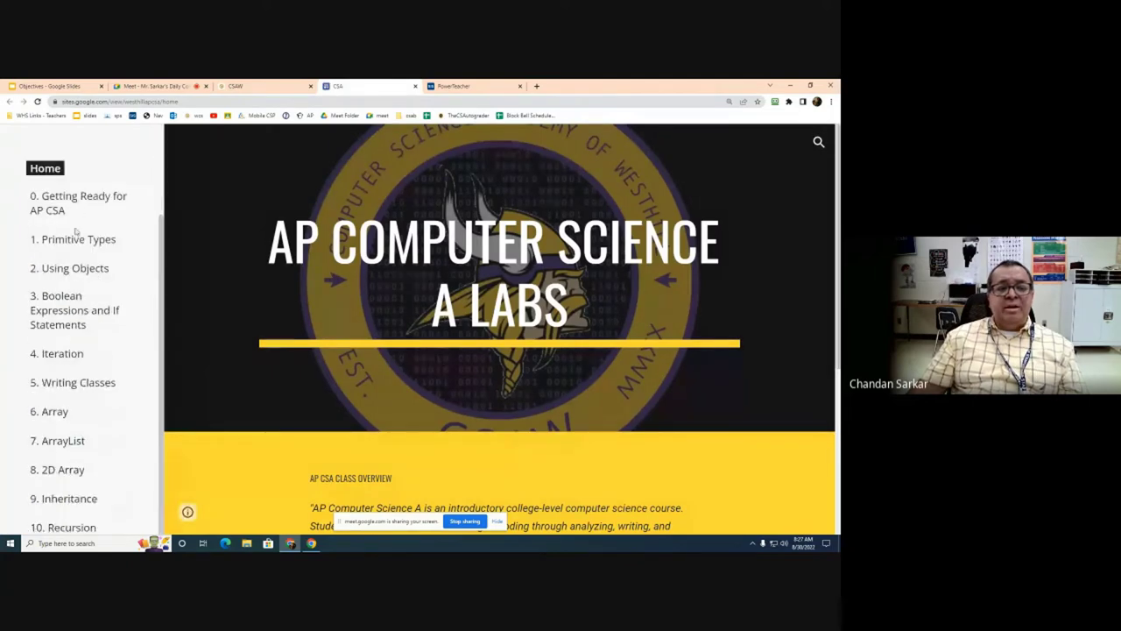
scroll(78, 253, "down", 1)
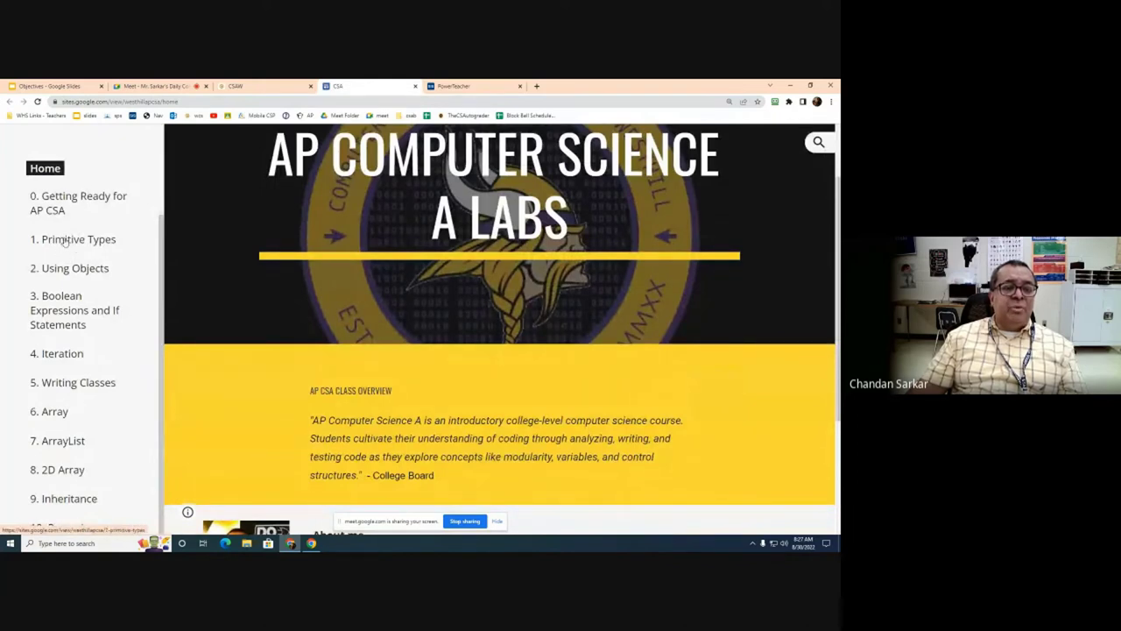
scroll(78, 452, "down", 1)
scroll(75, 479, "down", 1)
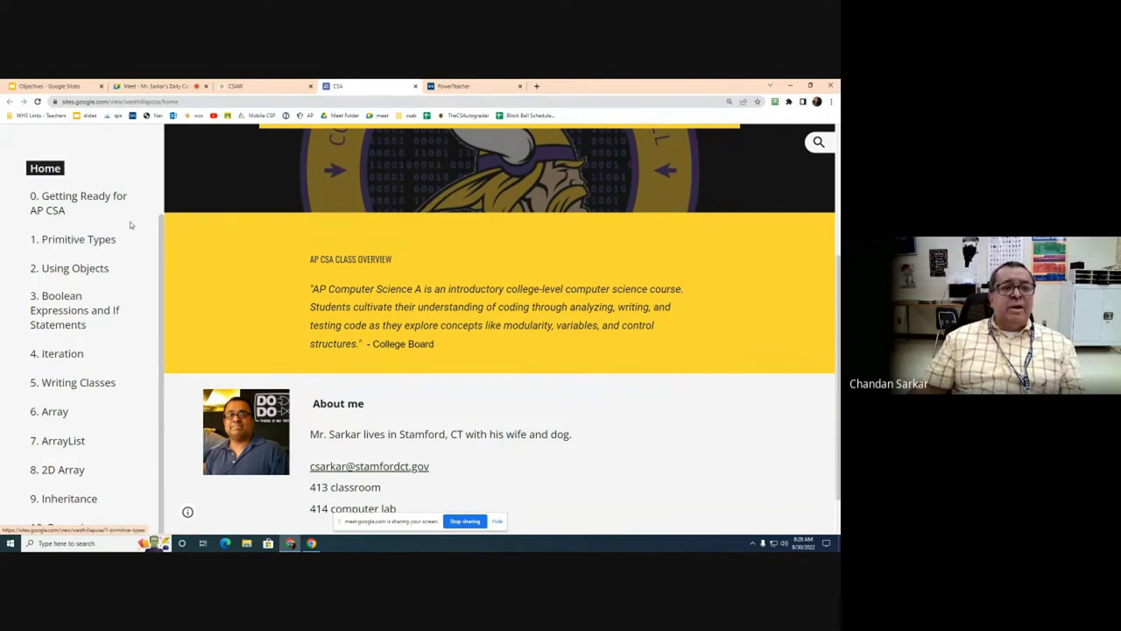
Step: Open '0. Getting Ready for AP CSA' and scroll down to the BlueJ and Java install videos
left_click(66, 202)
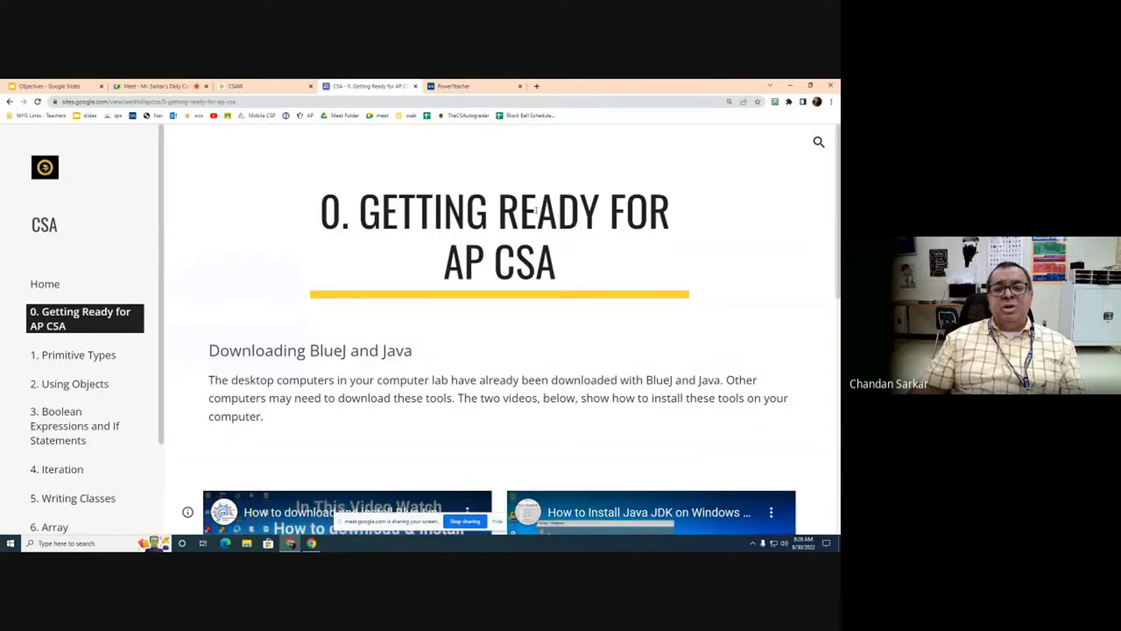
scroll(535, 208, "down", 3)
scroll(535, 210, "down", 3)
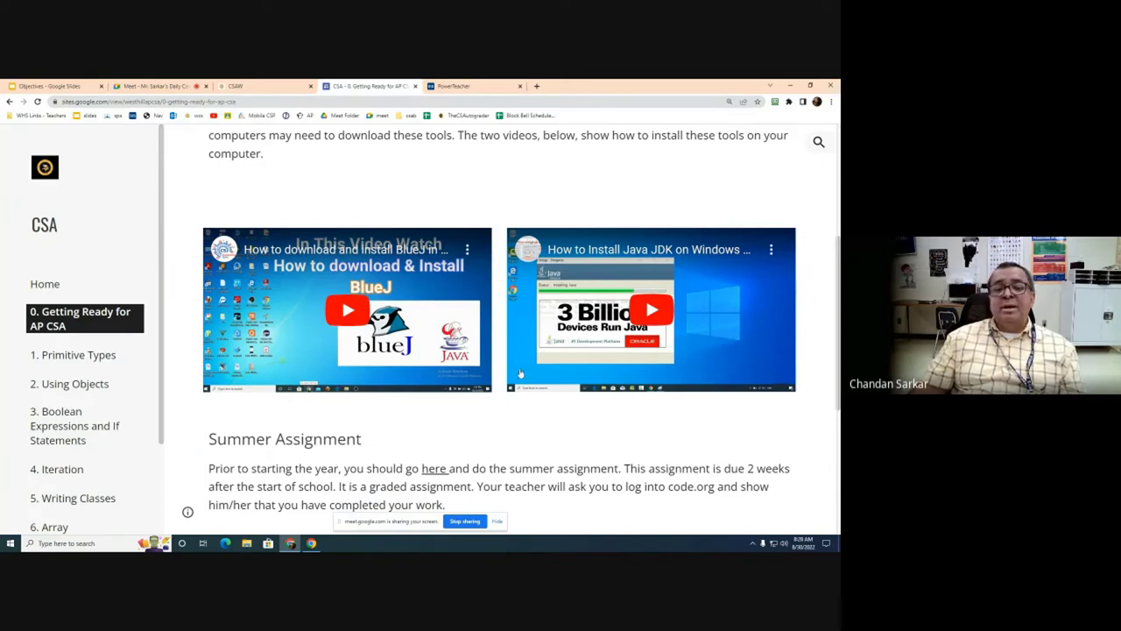
Step: Scroll down to the Logins Needed for AP CSA list starting with Runestone
scroll(495, 350, "down", 3)
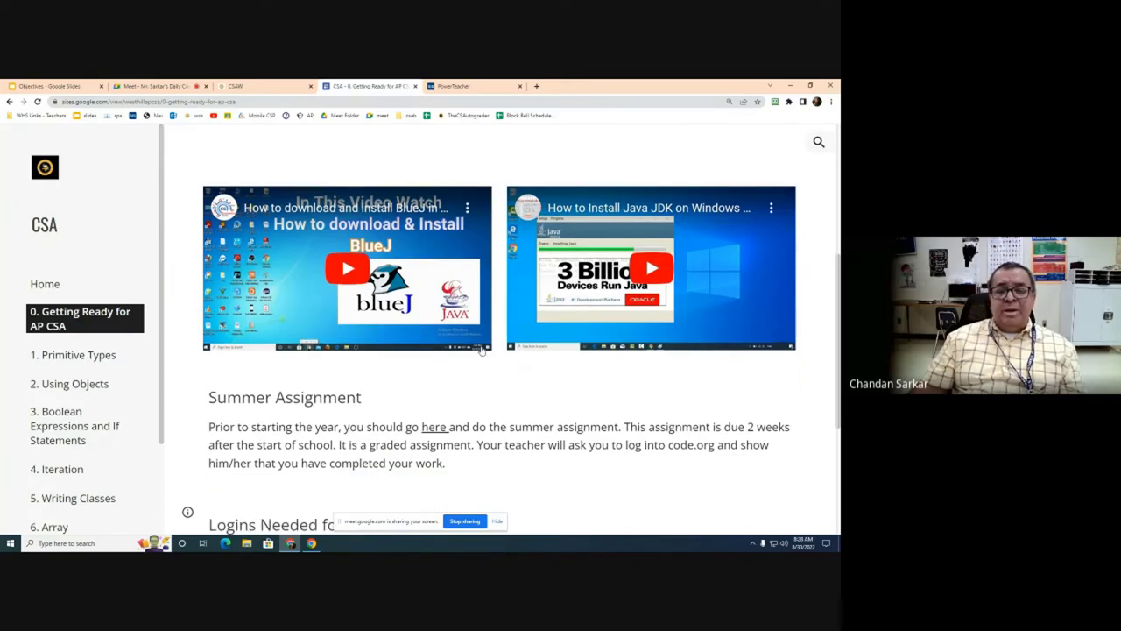
scroll(480, 343, "down", 4)
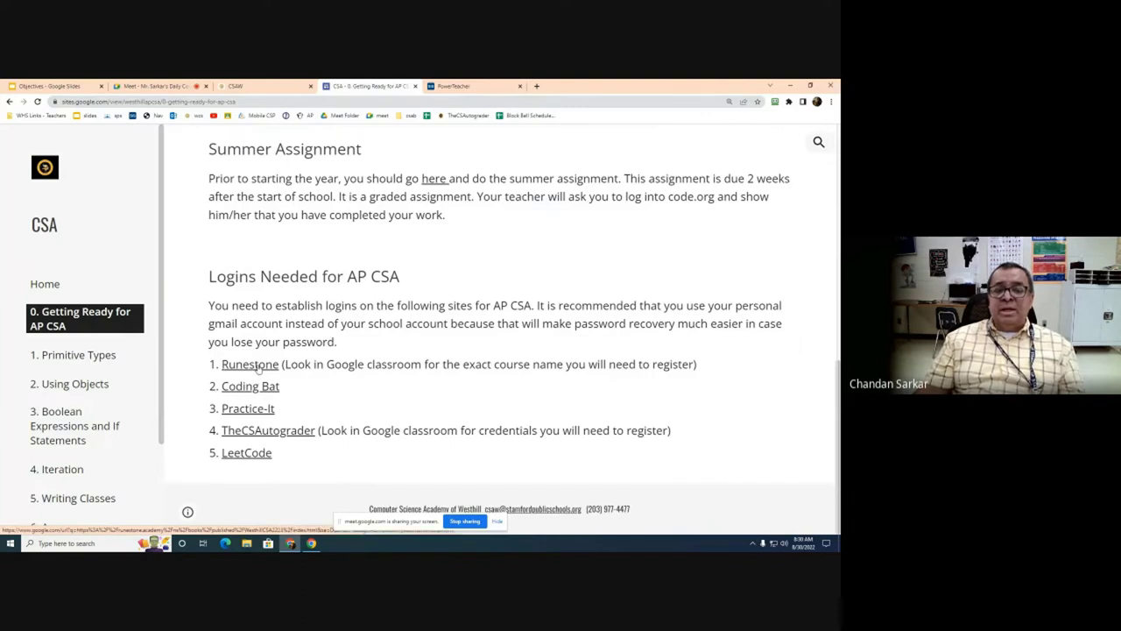
Step: Follow the Runestone link to open runestone.academy's login page in a new tab
left_click(258, 366)
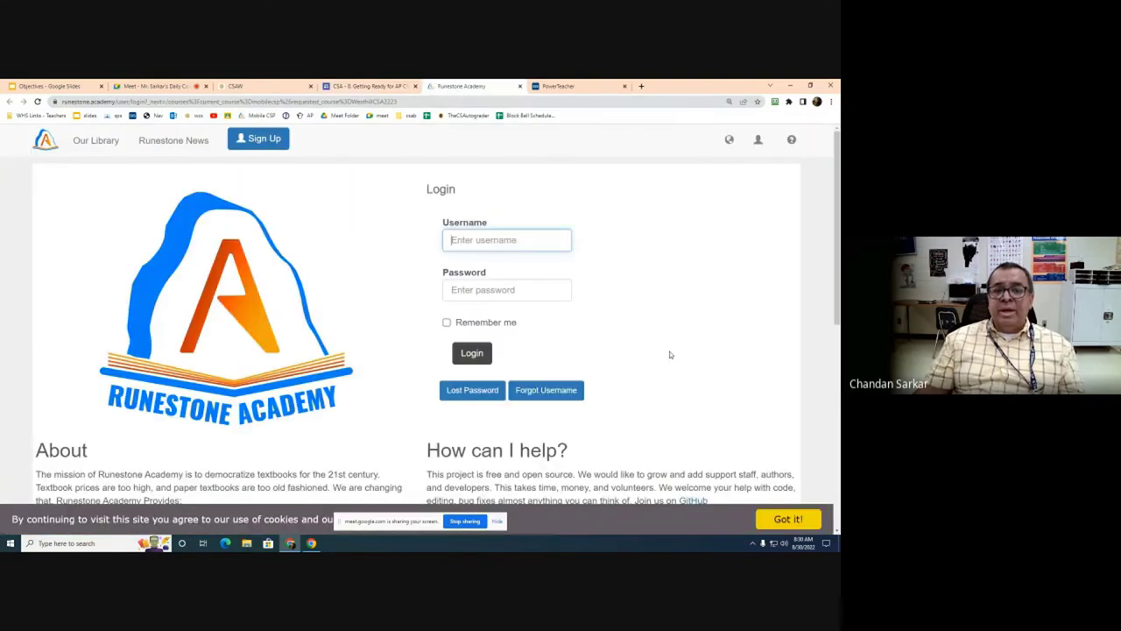
scroll(381, 319, "down", 1)
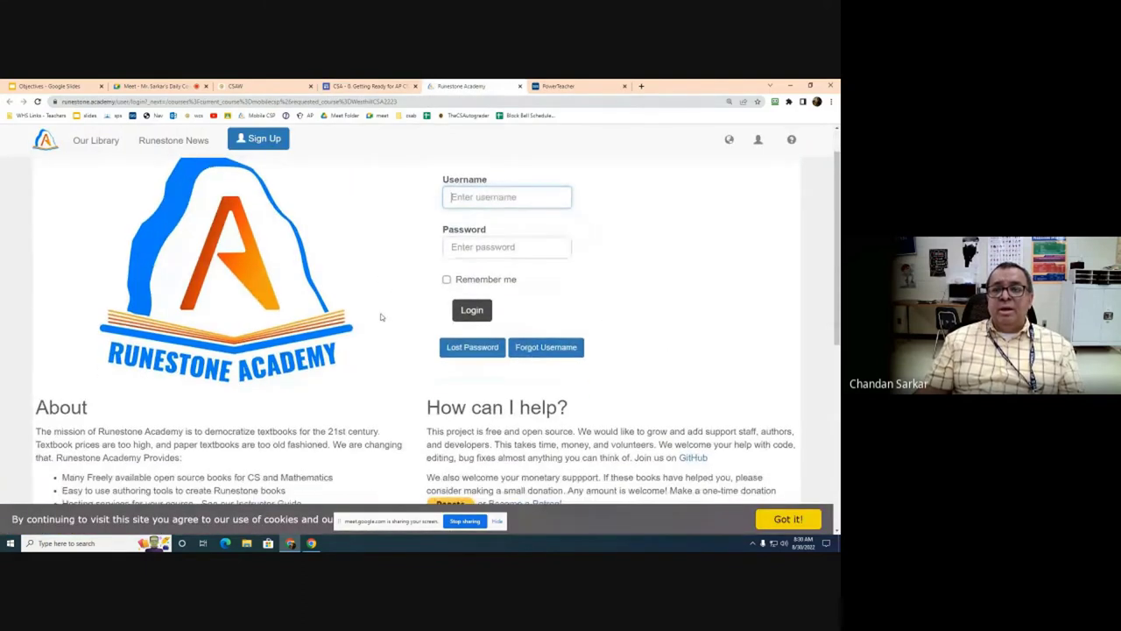
scroll(381, 319, "up", 1)
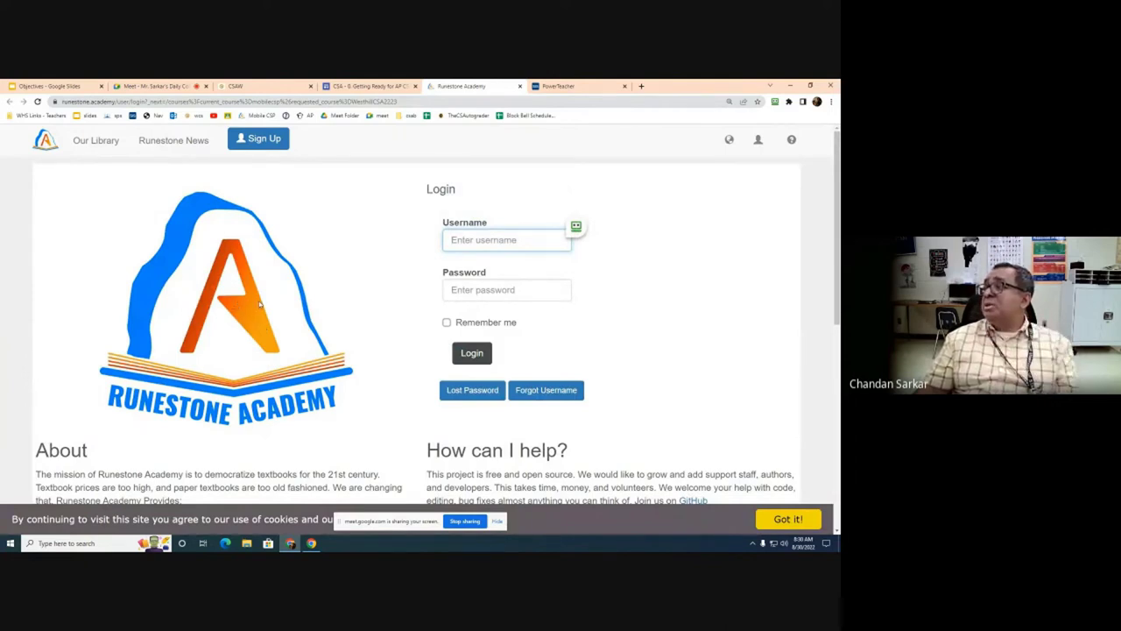
Step: Go to Runestone's Sign Up registration form and scroll down its fields
left_click(262, 140)
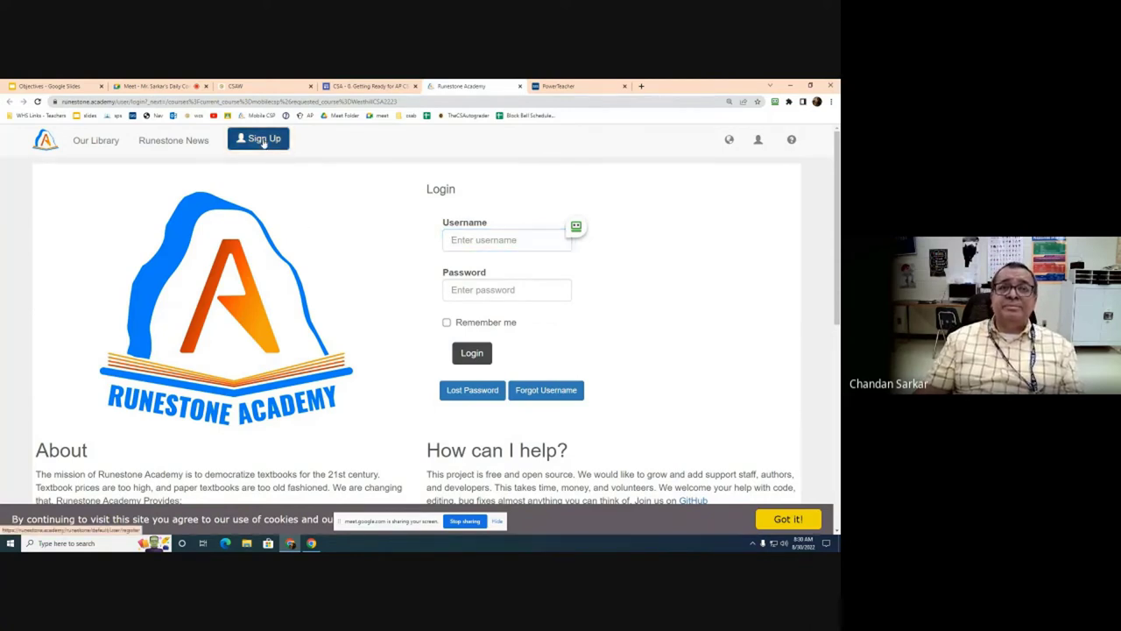
scroll(162, 245, "down", 1)
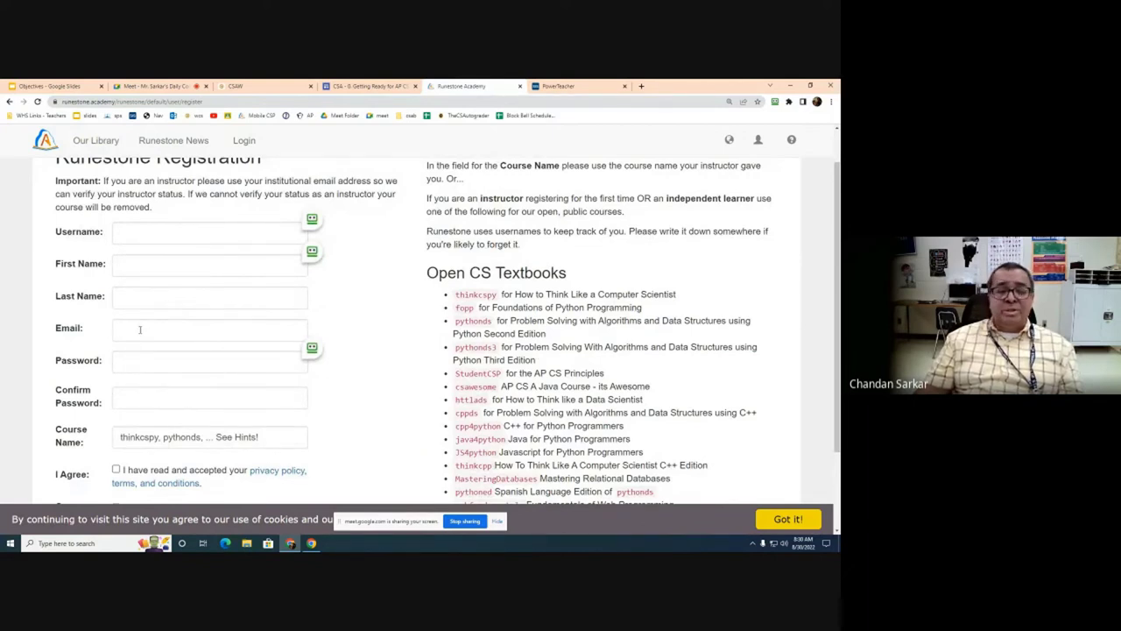
scroll(140, 338, "down", 2)
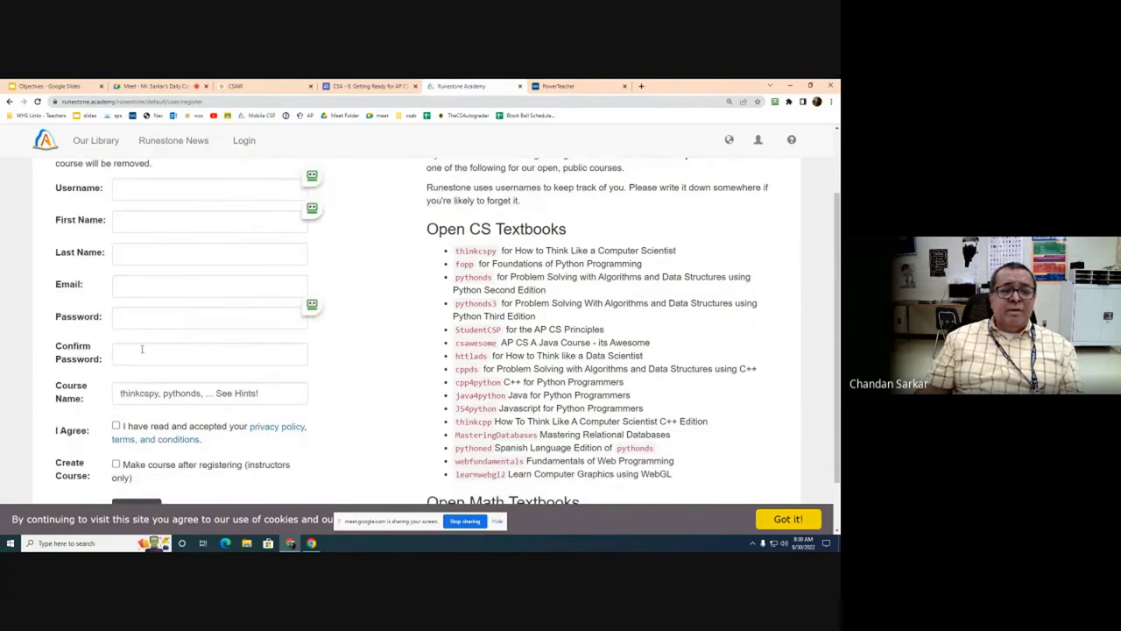
left_click_drag(271, 394, 91, 396)
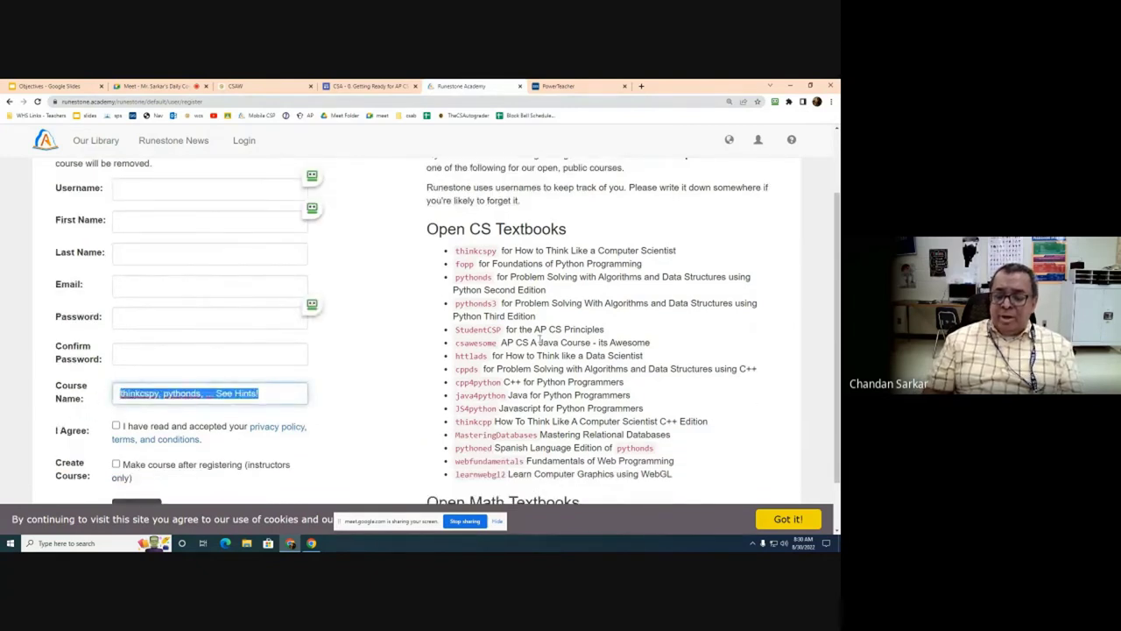
key("BackSpace")
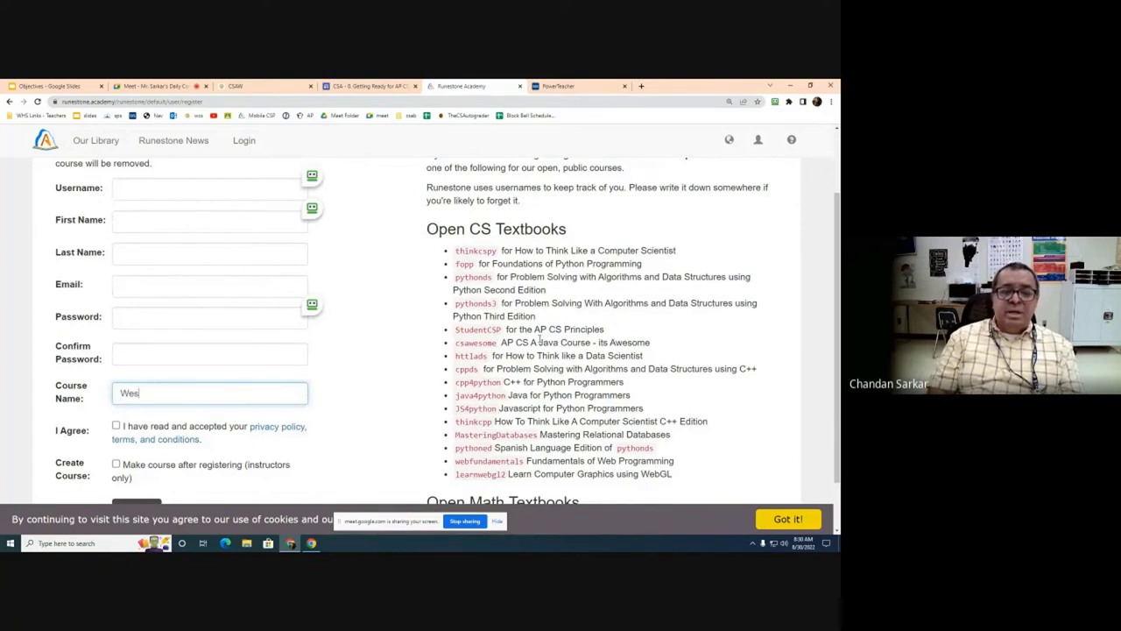
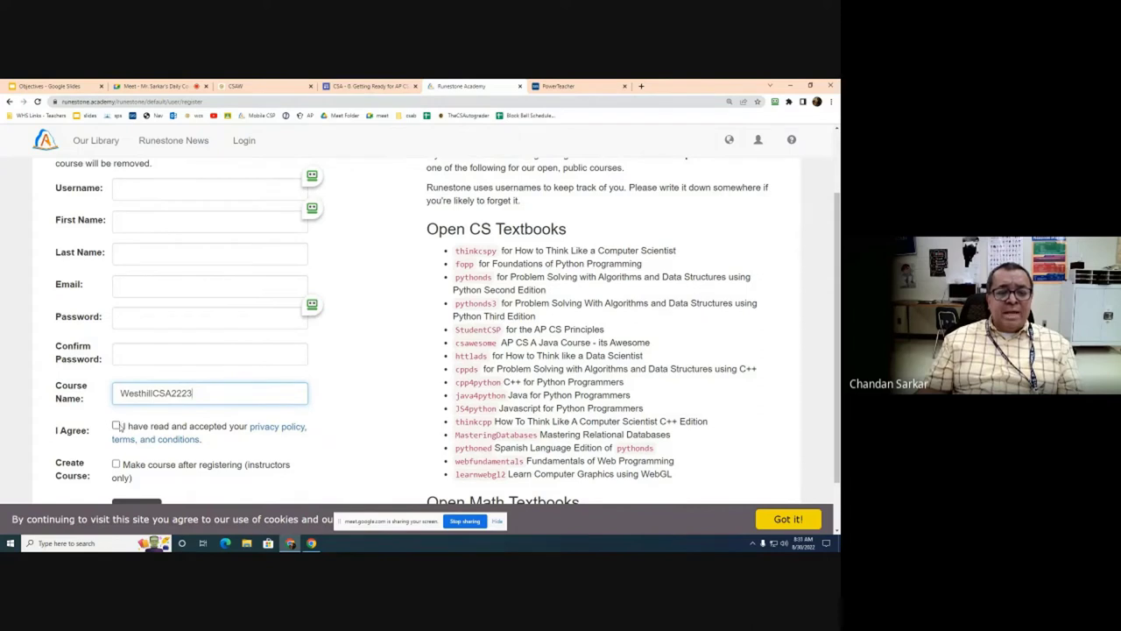
scroll(138, 419, "down", 1)
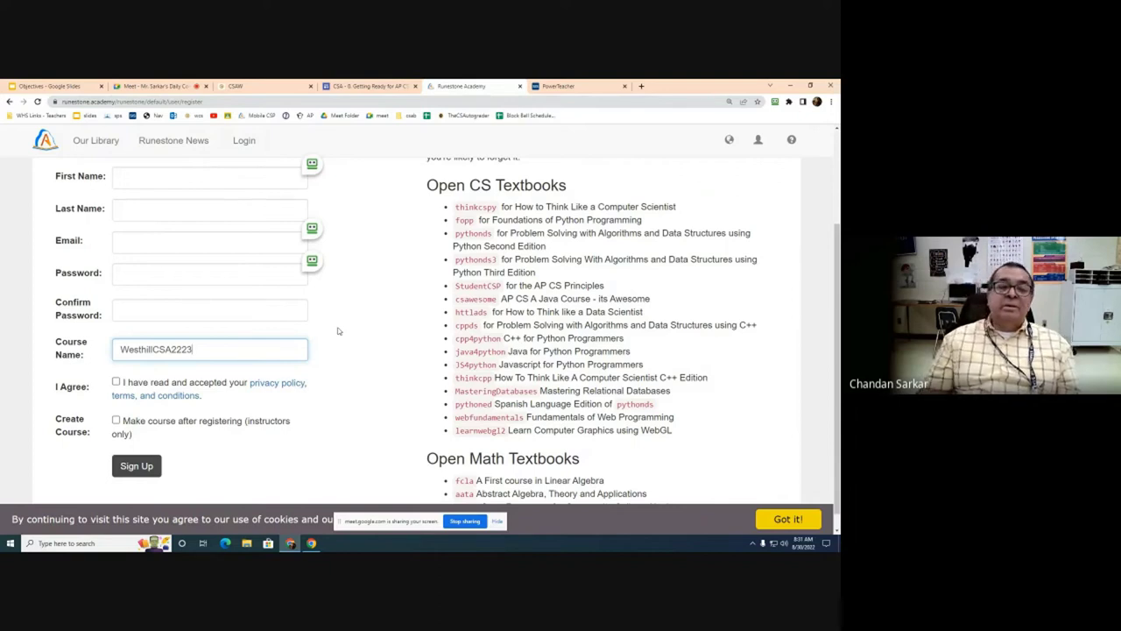
scroll(338, 331, "up", 1)
scroll(338, 331, "up", 2)
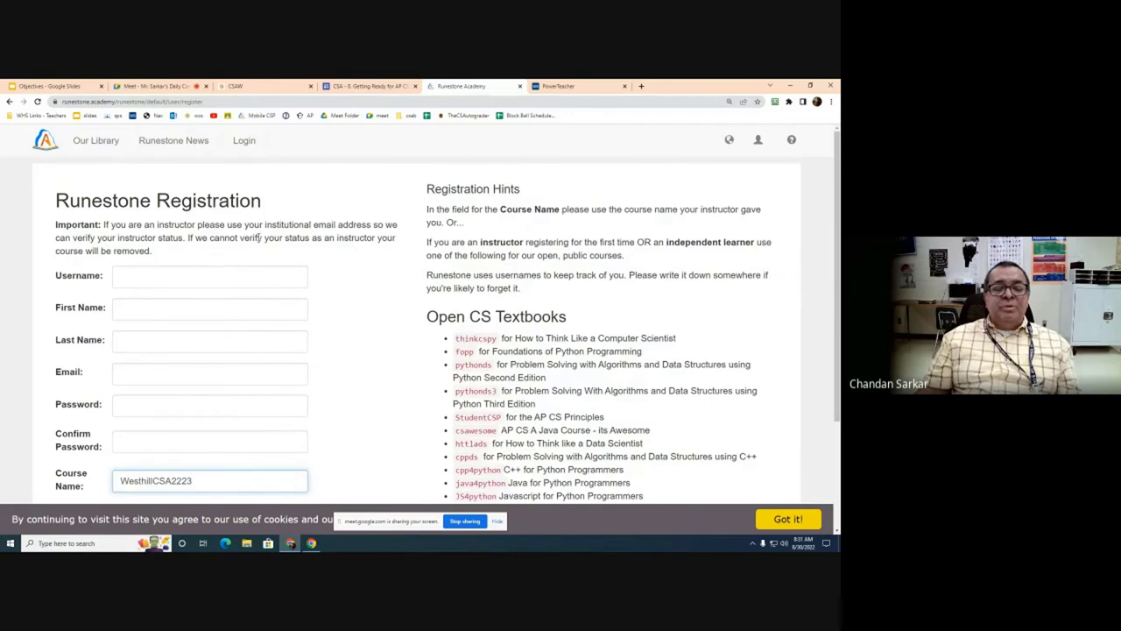
scroll(342, 365, "down", 2)
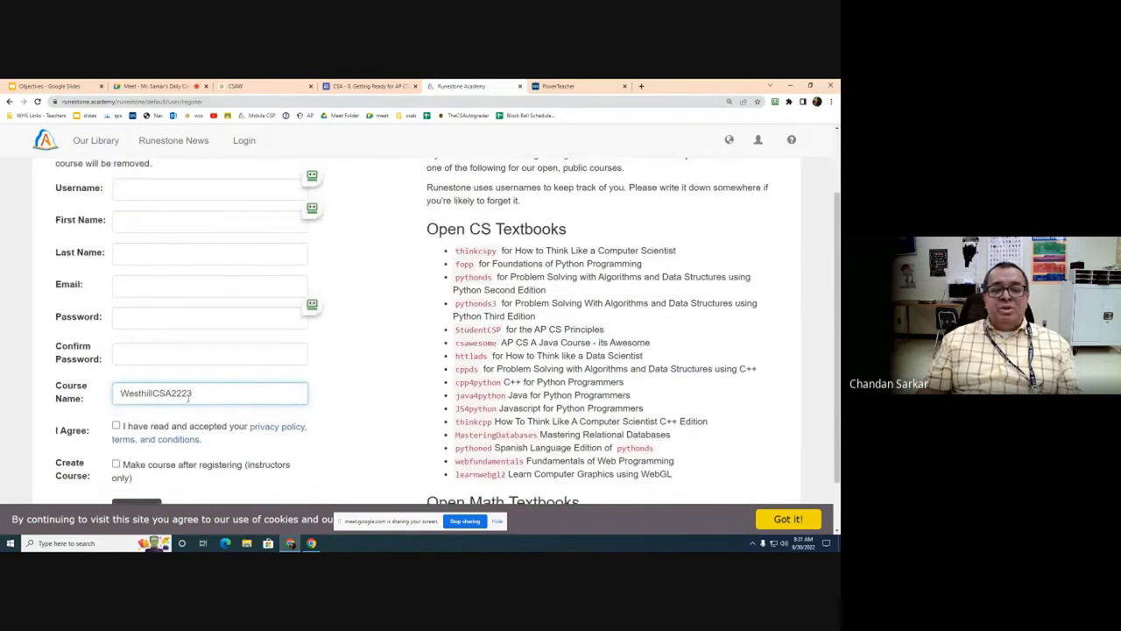
scroll(425, 327, "up", 1)
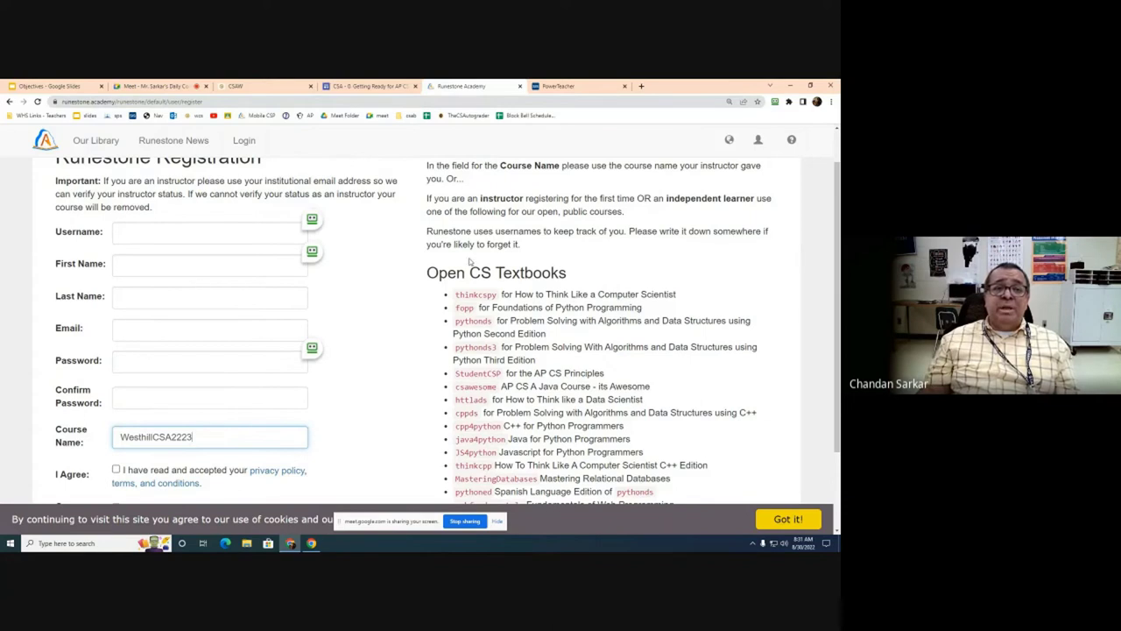
scroll(263, 249, "up", 1)
scroll(264, 254, "down", 1)
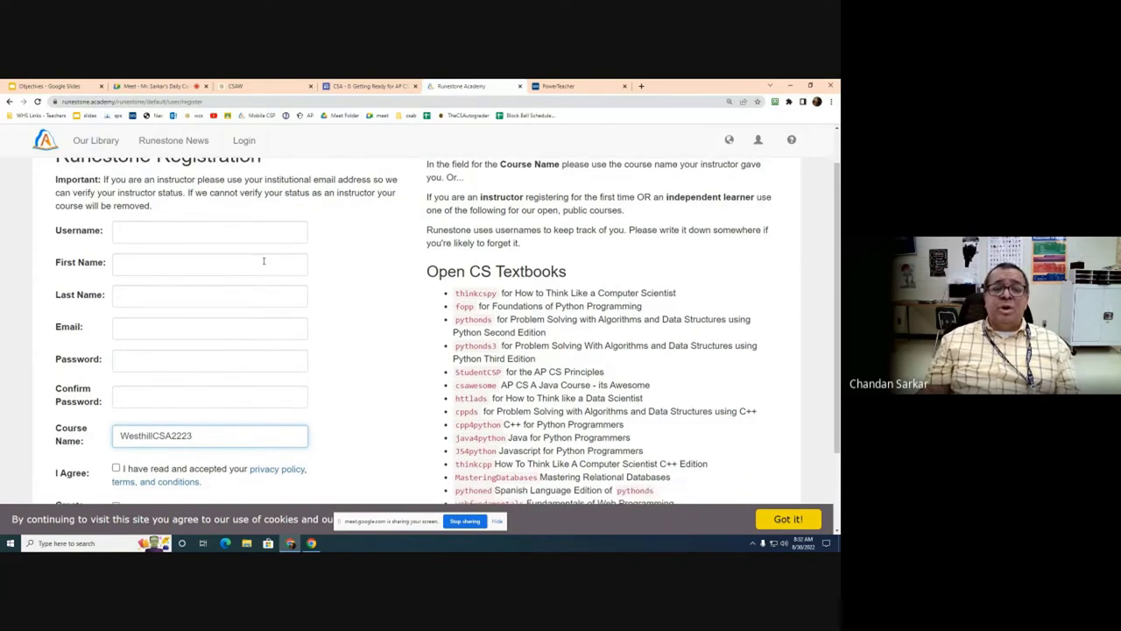
scroll(353, 324, "down", 2)
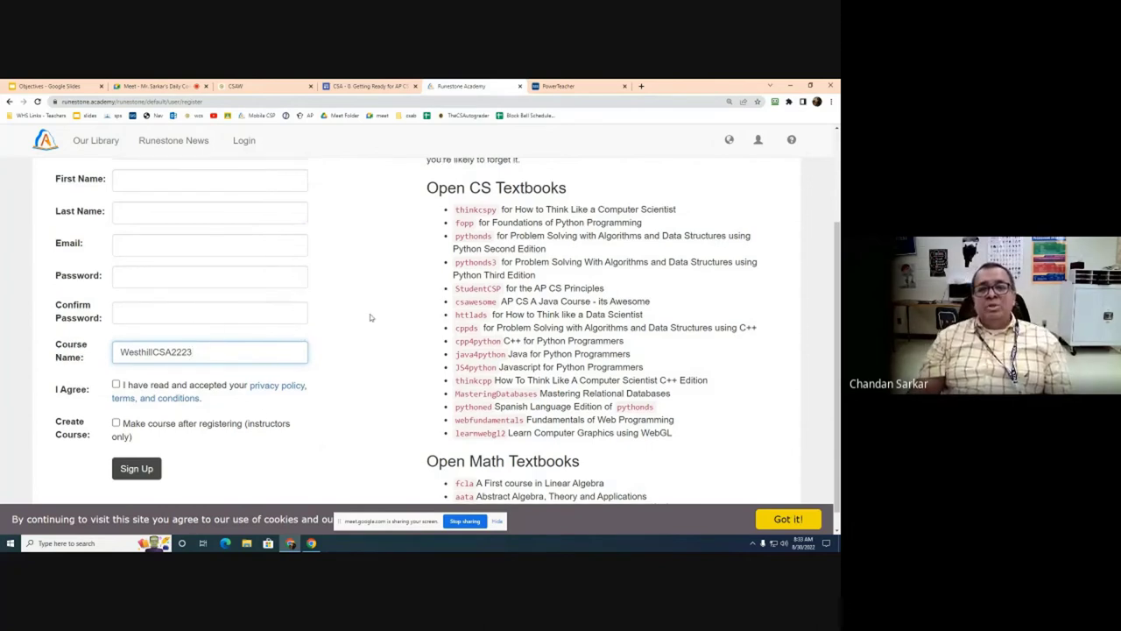
scroll(370, 318, "up", 3)
left_click(759, 140)
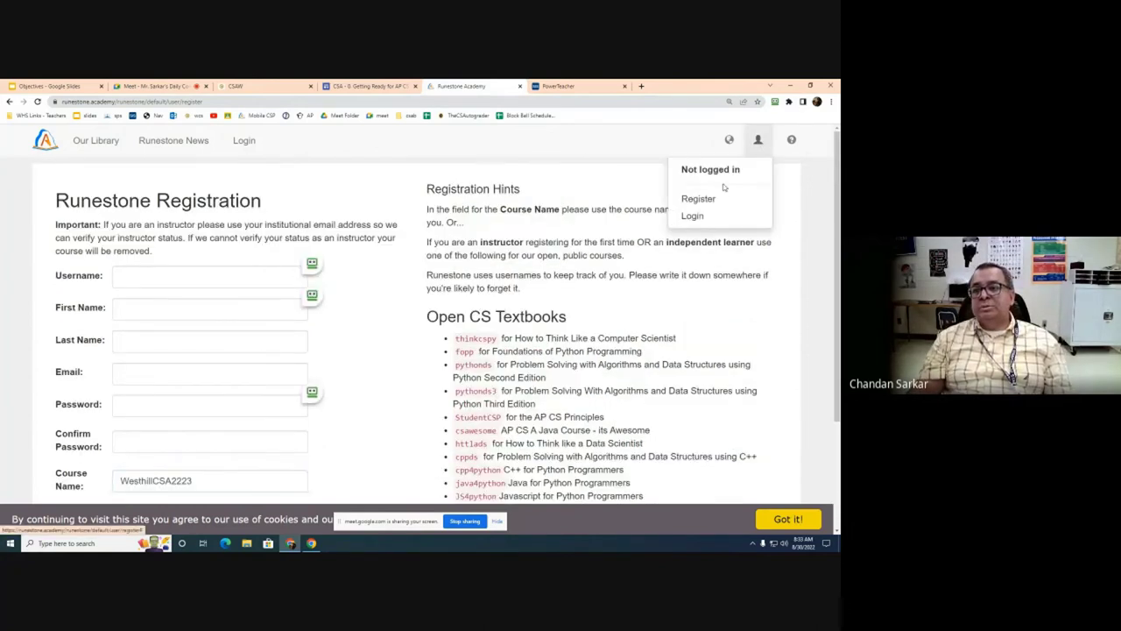
left_click(692, 218)
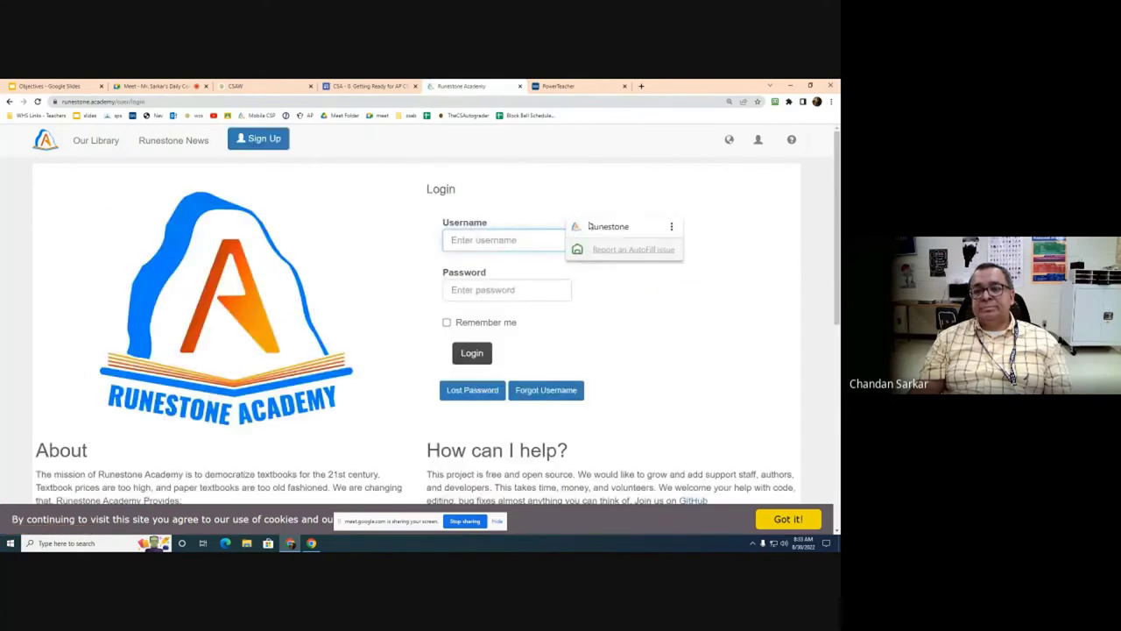
left_click(596, 226)
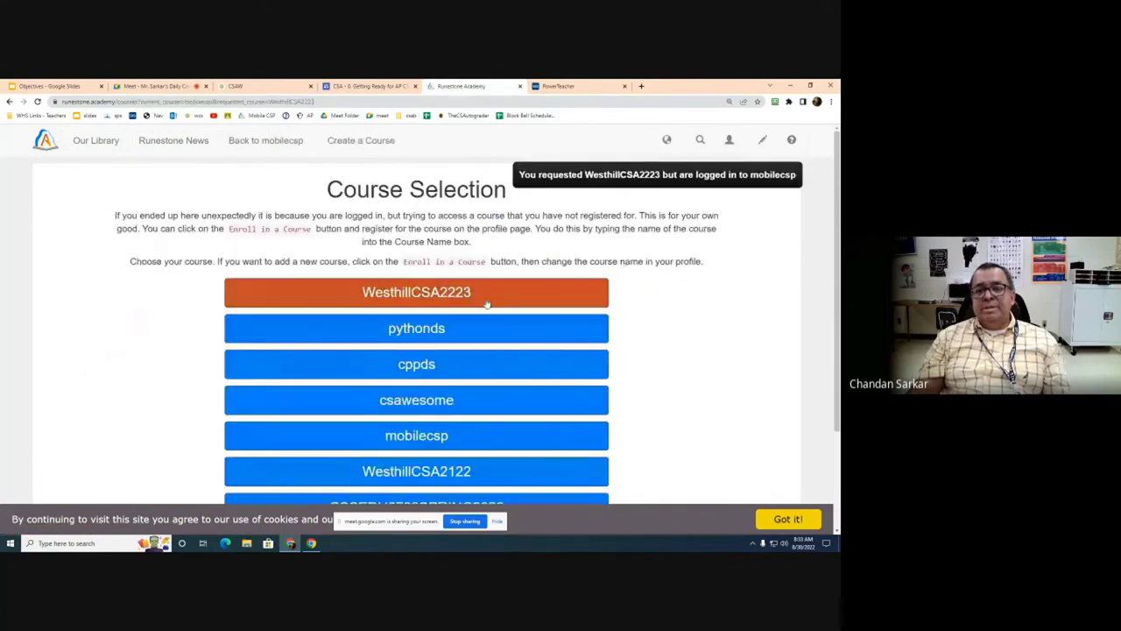
left_click(543, 290)
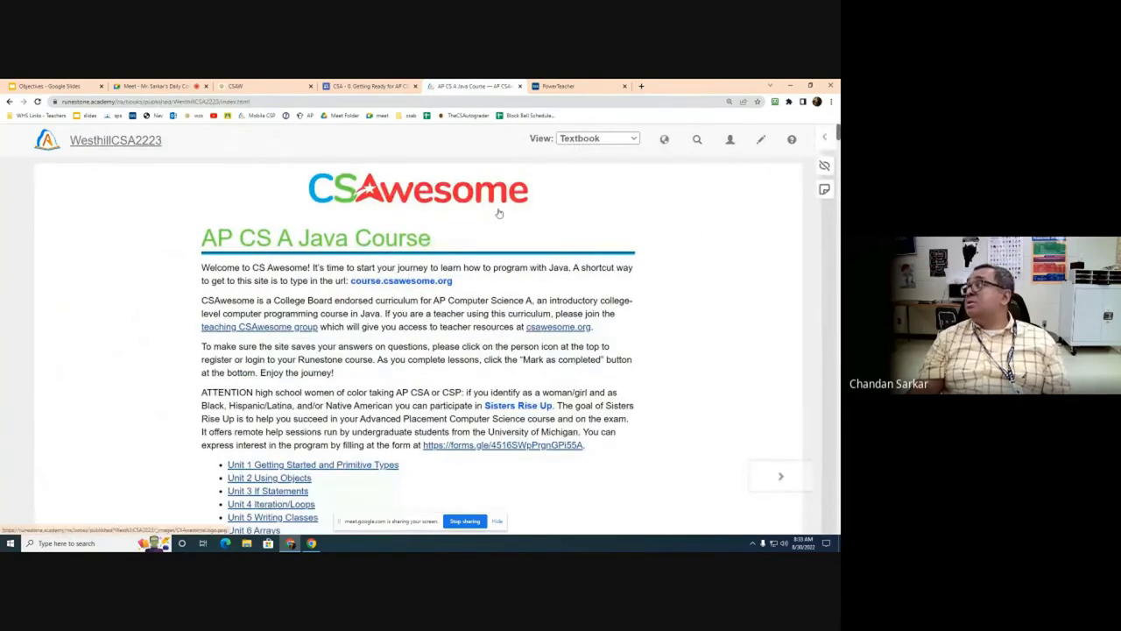
scroll(510, 186, "down", 2)
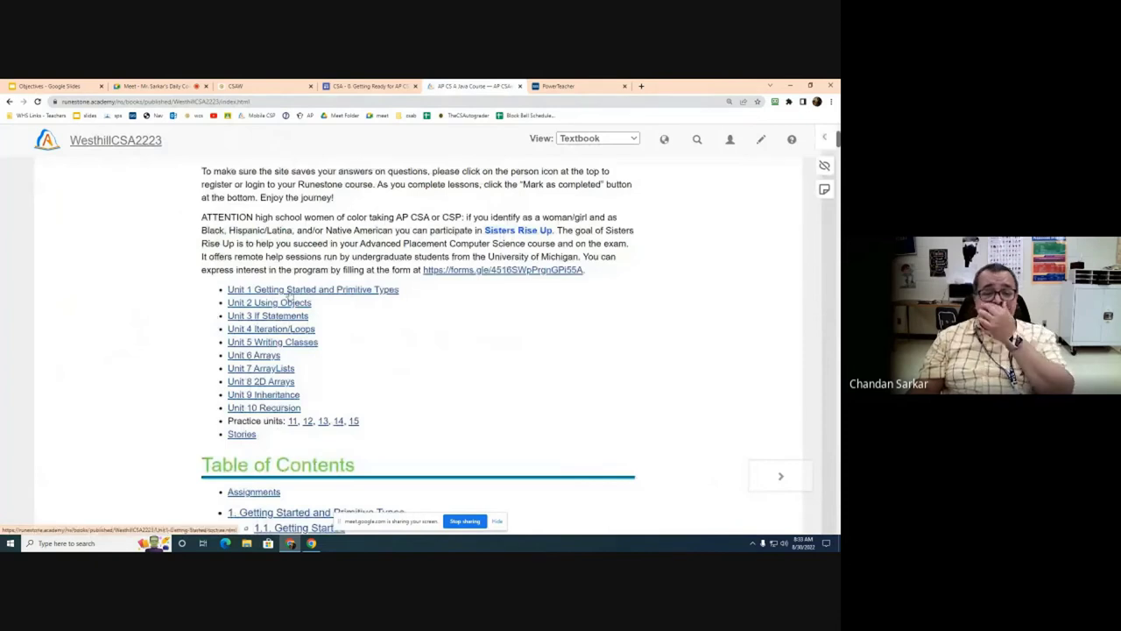
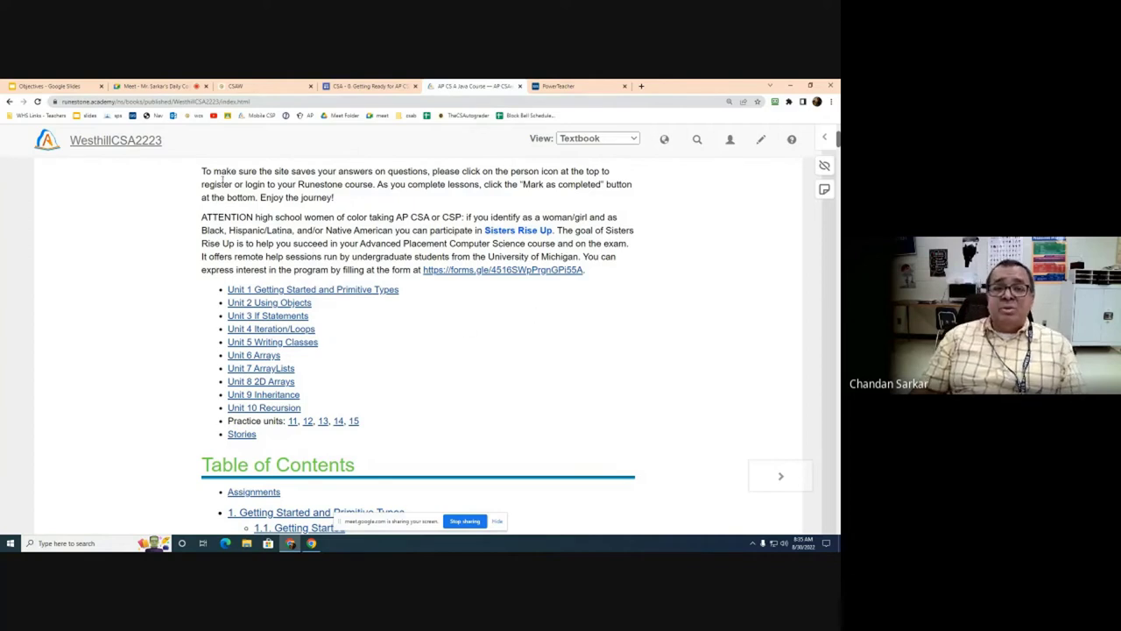
Step: From the Getting Ready for AP CSA page, follow the Coding Bat link in the logins list
left_click(372, 87)
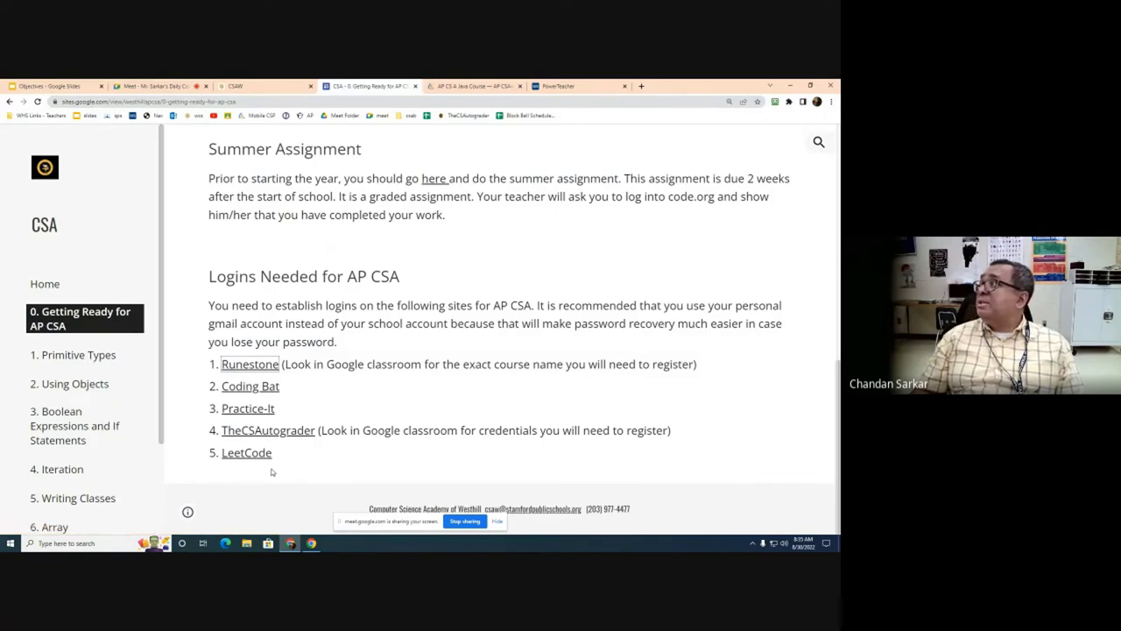
left_click(266, 390)
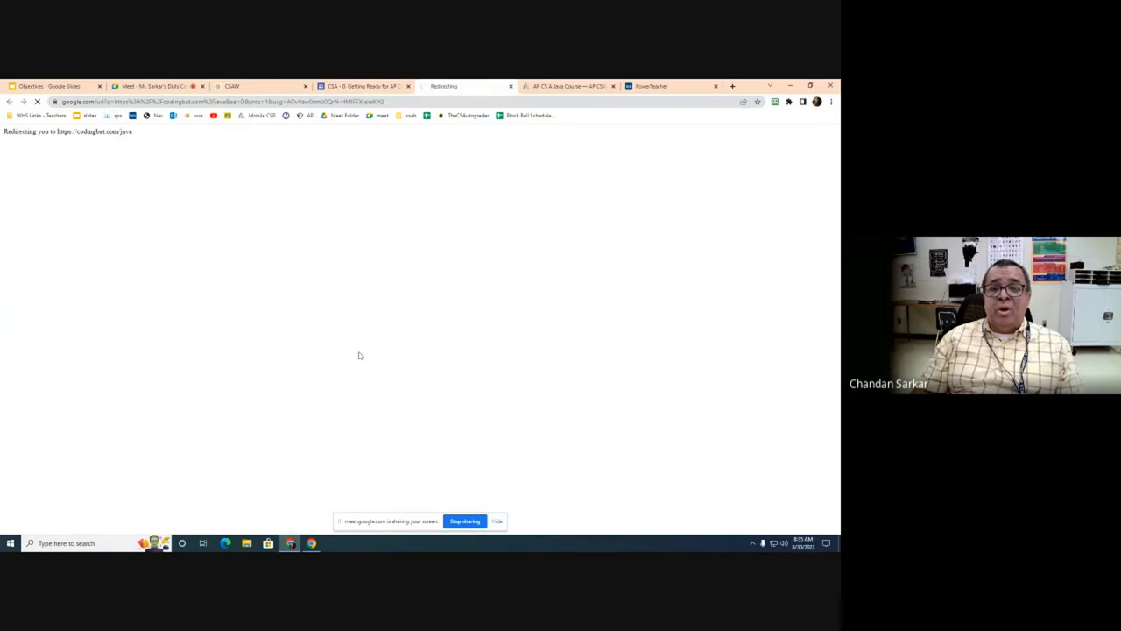
Step: Google 'coding bat' in a new tab and go to the CodingBat Java result
key("ctrl+t")
left_click(446, 261)
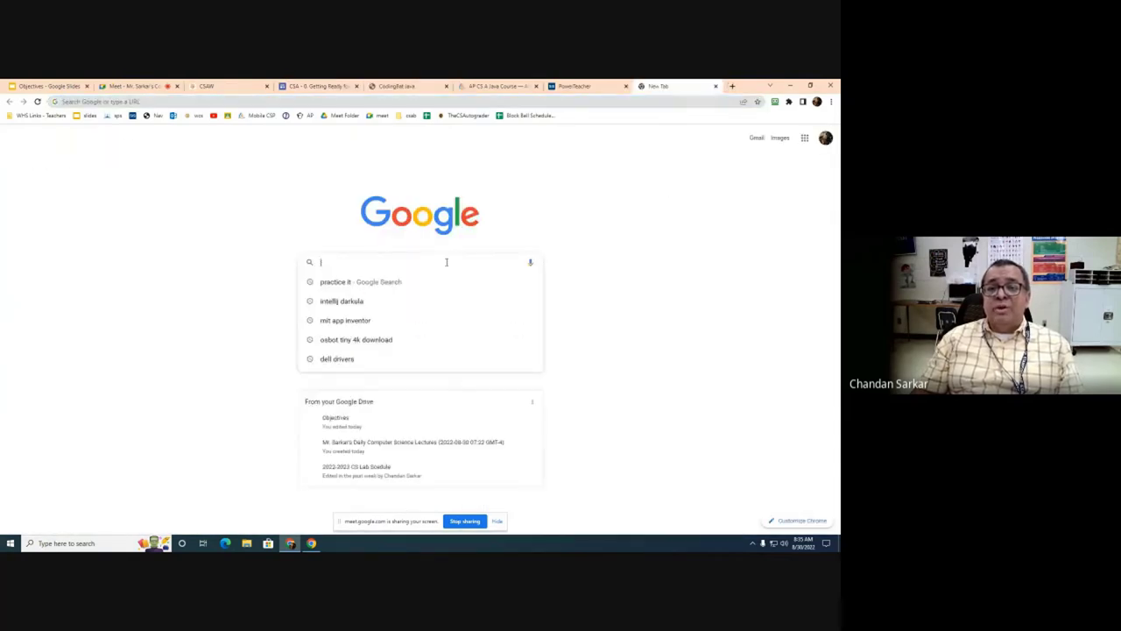
type("coding bat")
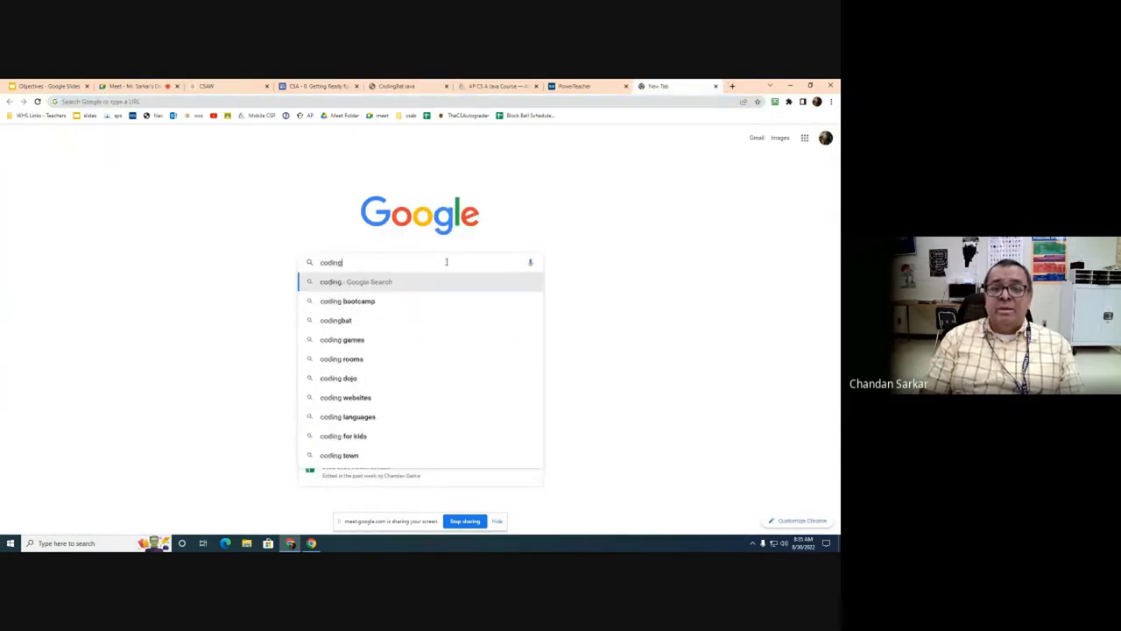
key("Return")
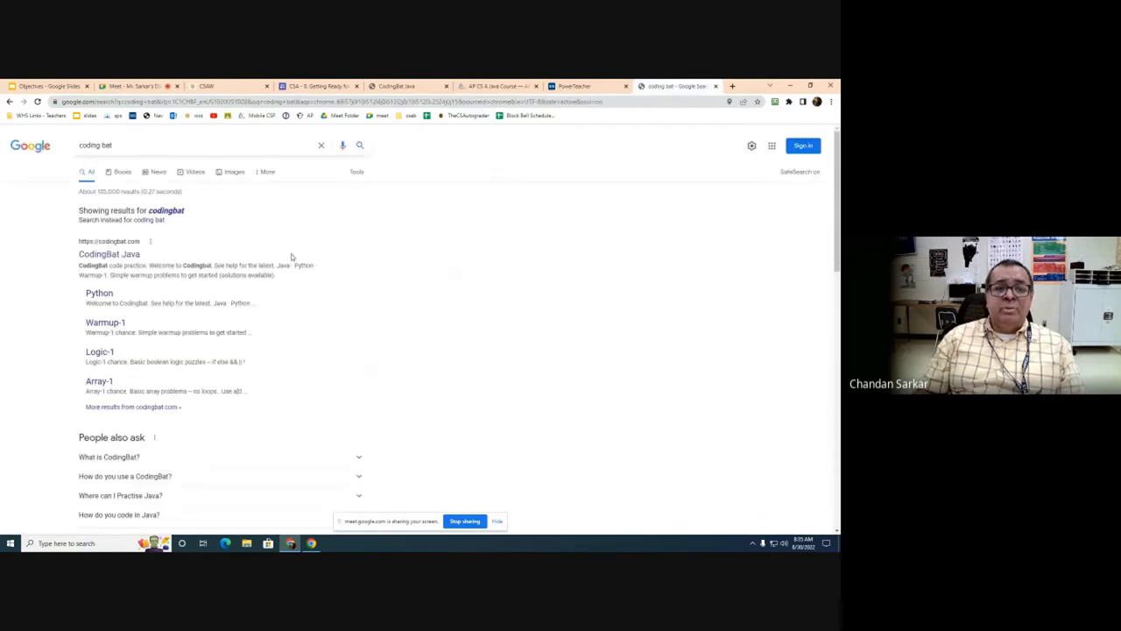
left_click(134, 254)
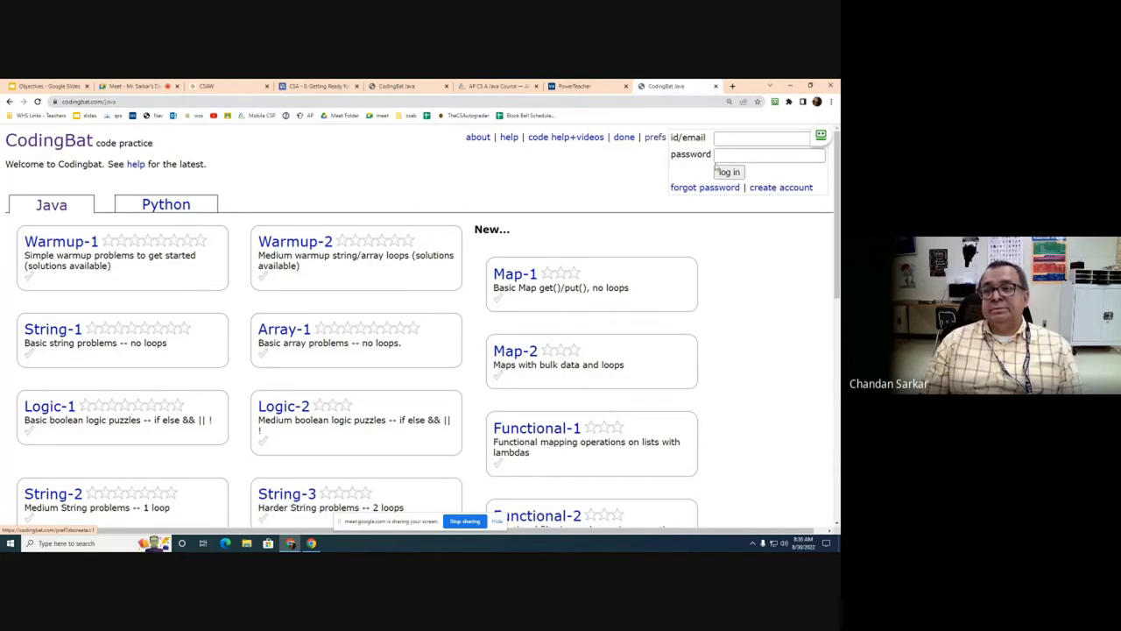
Step: Sign in to CodingBat with the saved 'Codingbat - 1' login, briefly checking the Meet tab
left_click(819, 137)
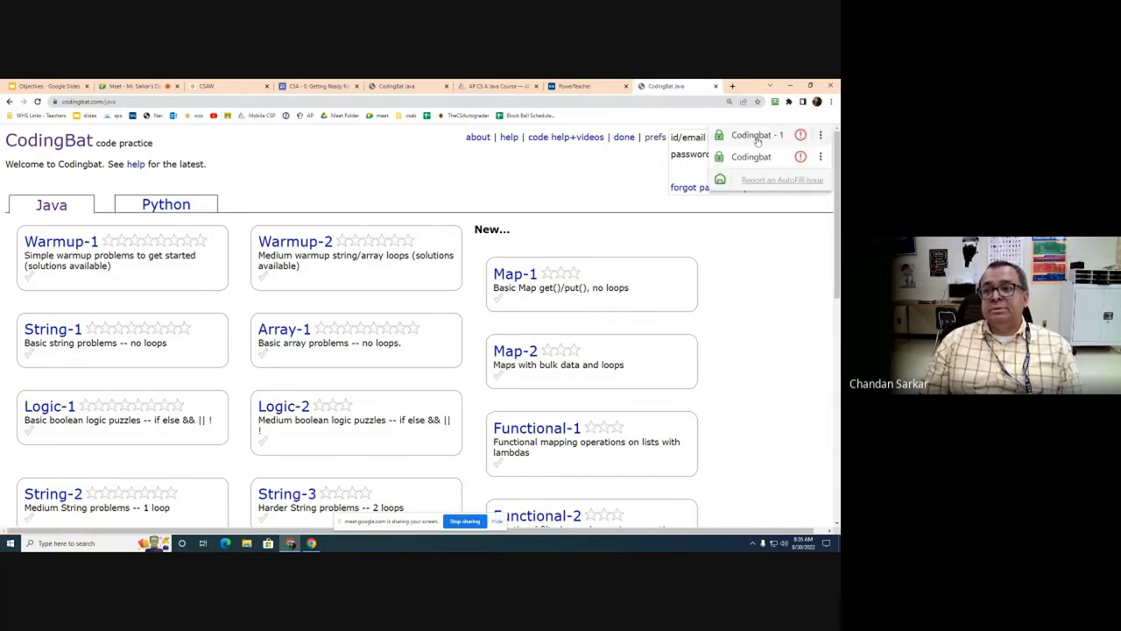
left_click(757, 138)
left_click(729, 172)
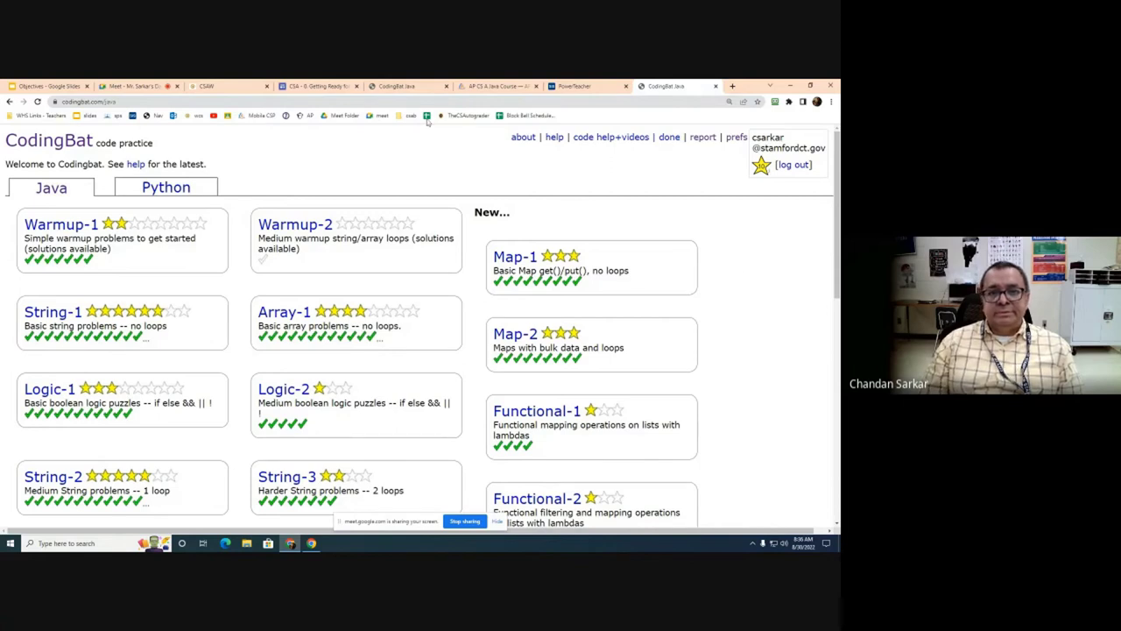
left_click(123, 86)
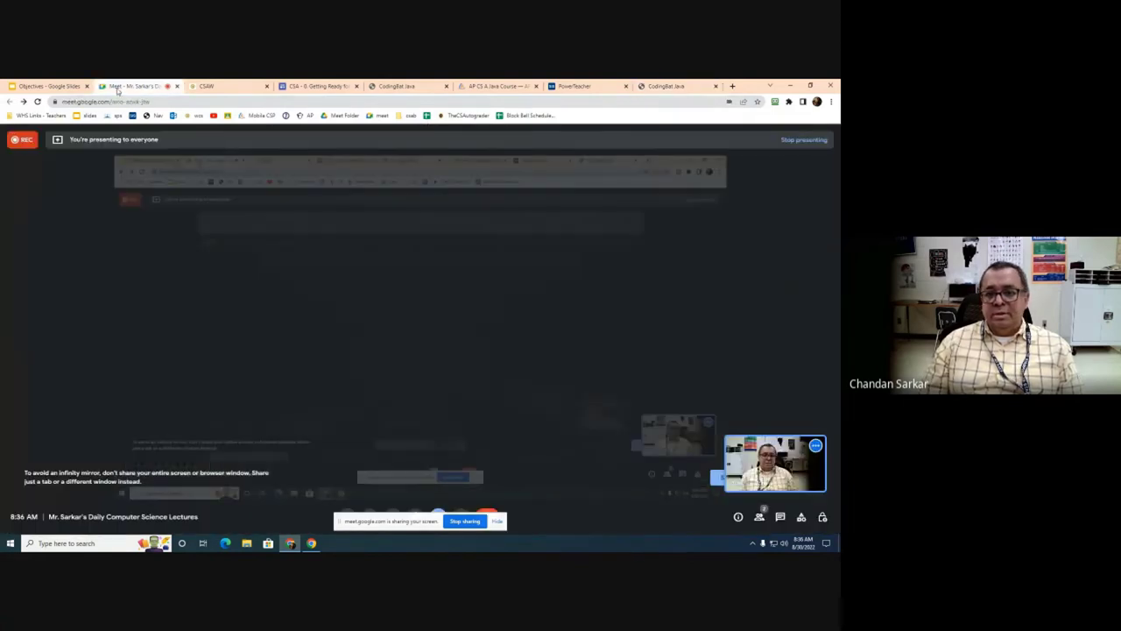
left_click(675, 87)
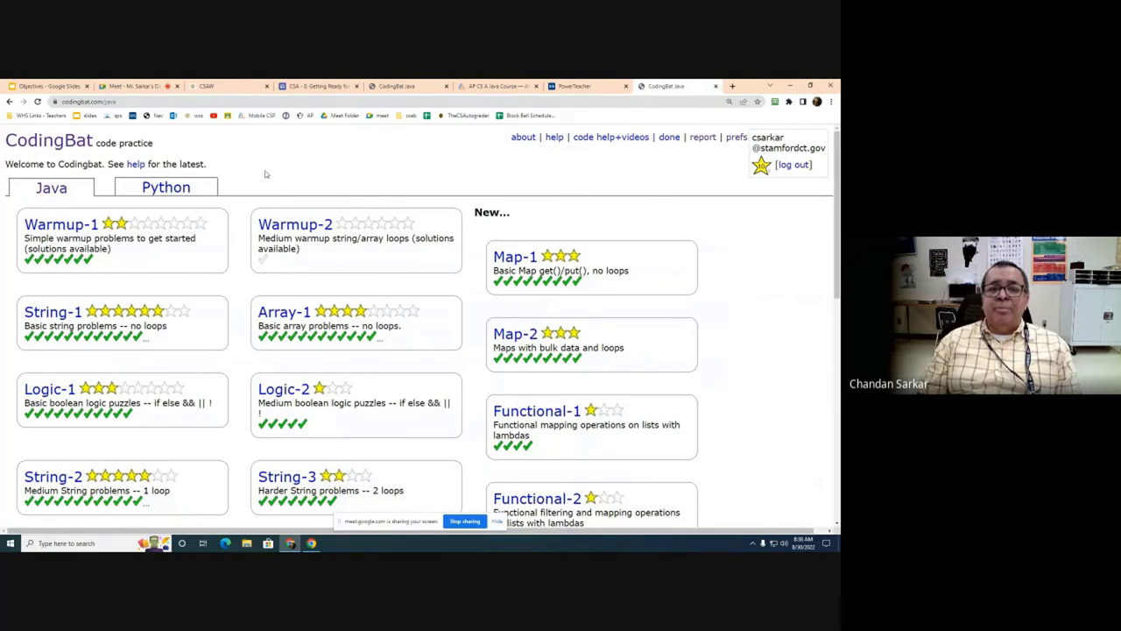
left_click(736, 140)
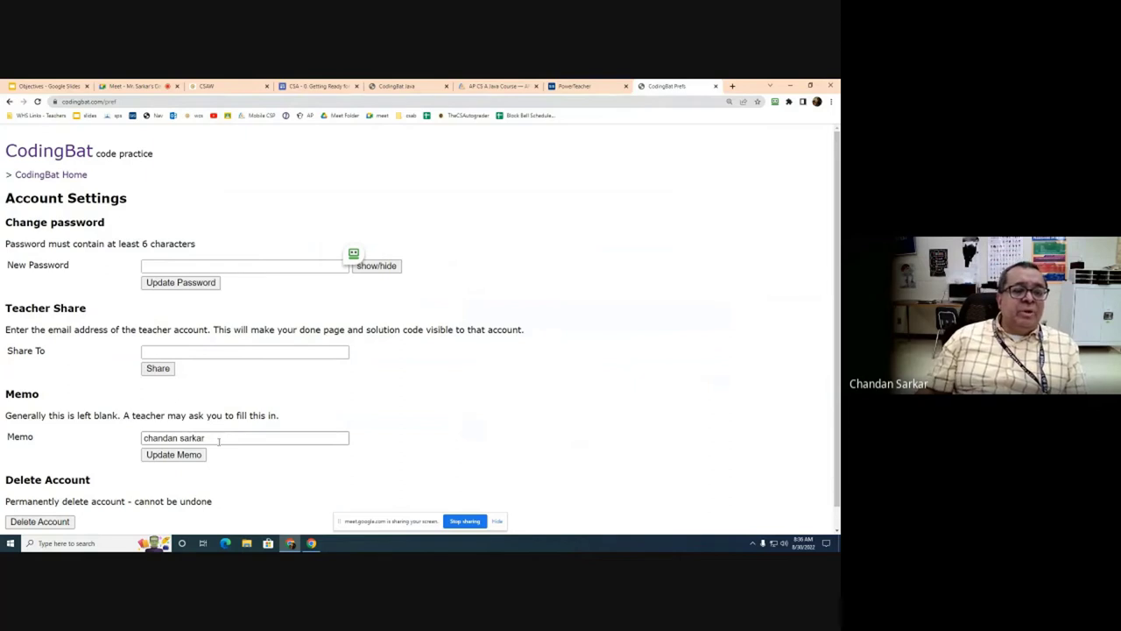
left_click_drag(220, 438, 121, 442)
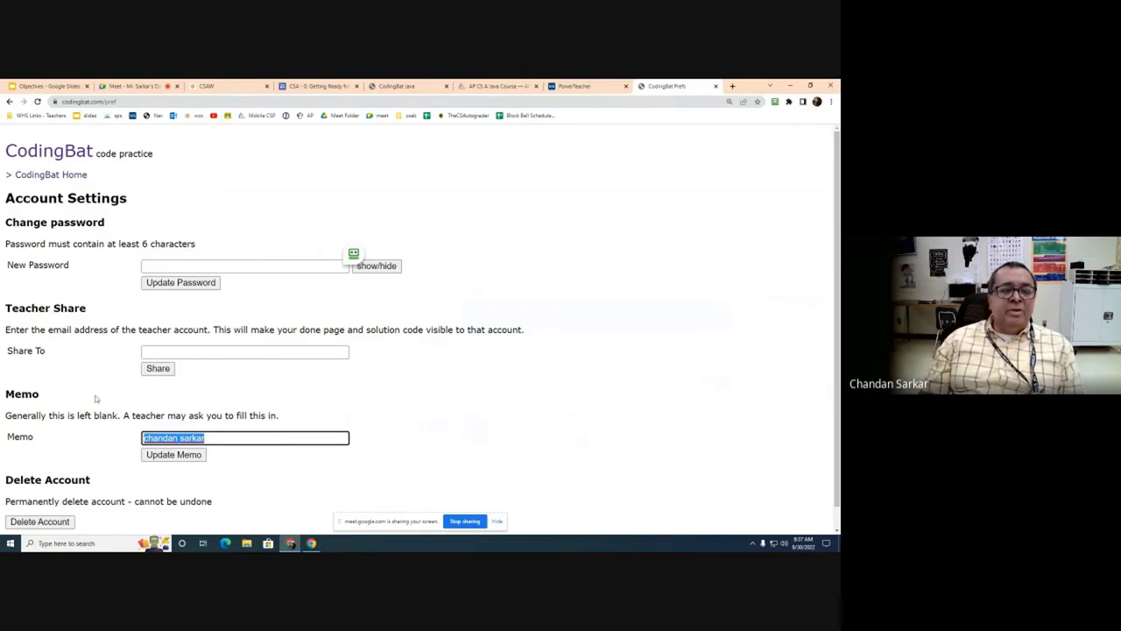
left_click(174, 352)
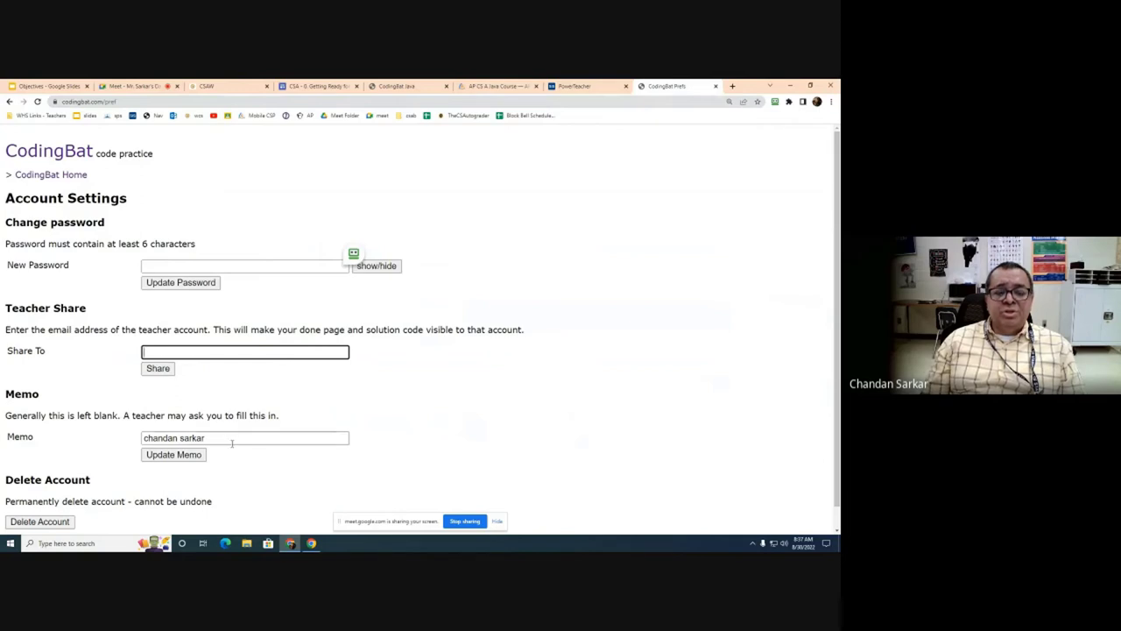
left_click_drag(233, 440, 132, 437)
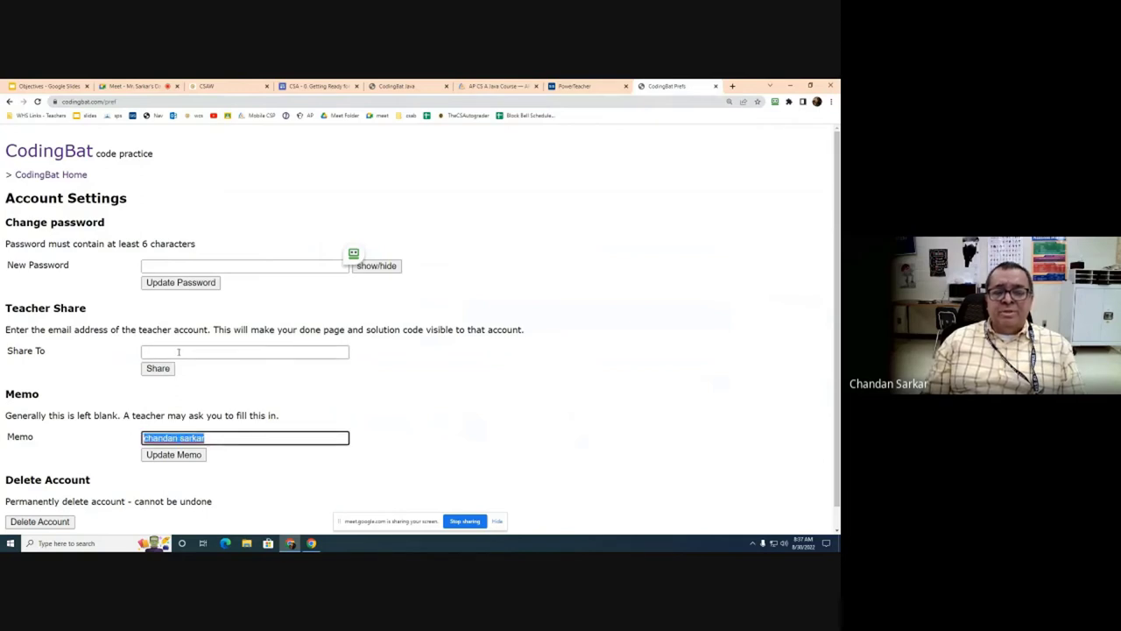
left_click(150, 350)
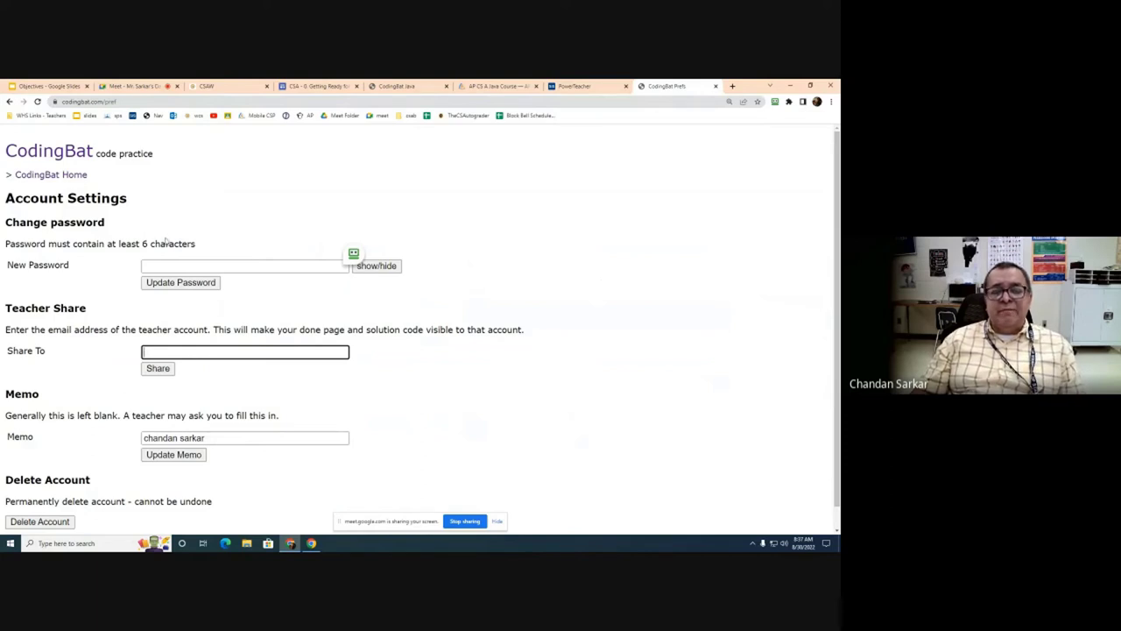
left_click(54, 154)
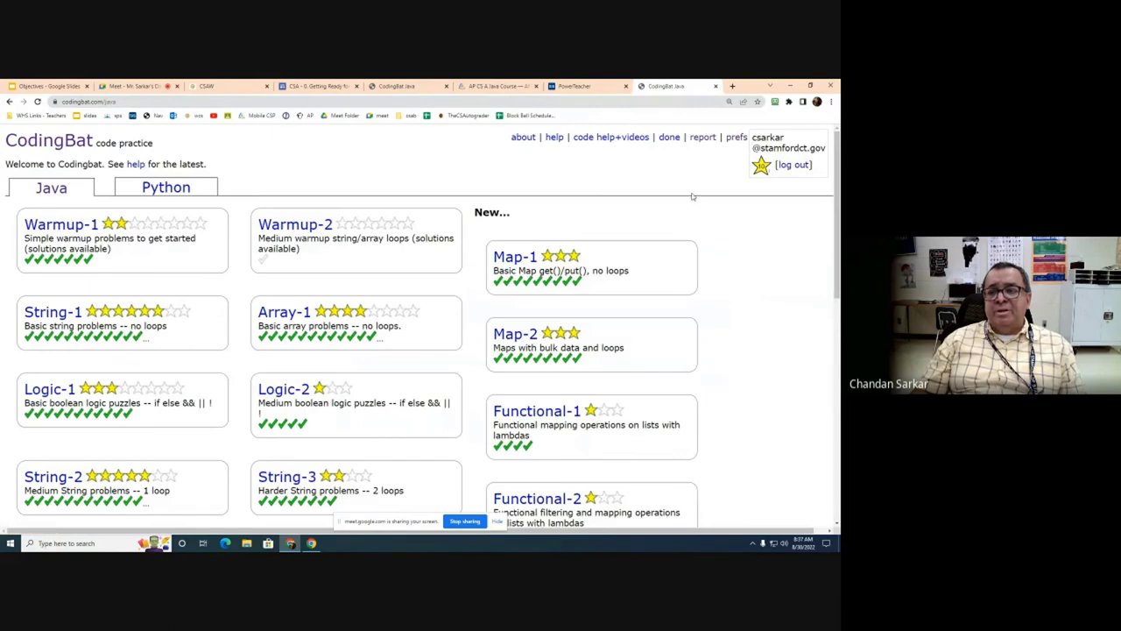
left_click(704, 138)
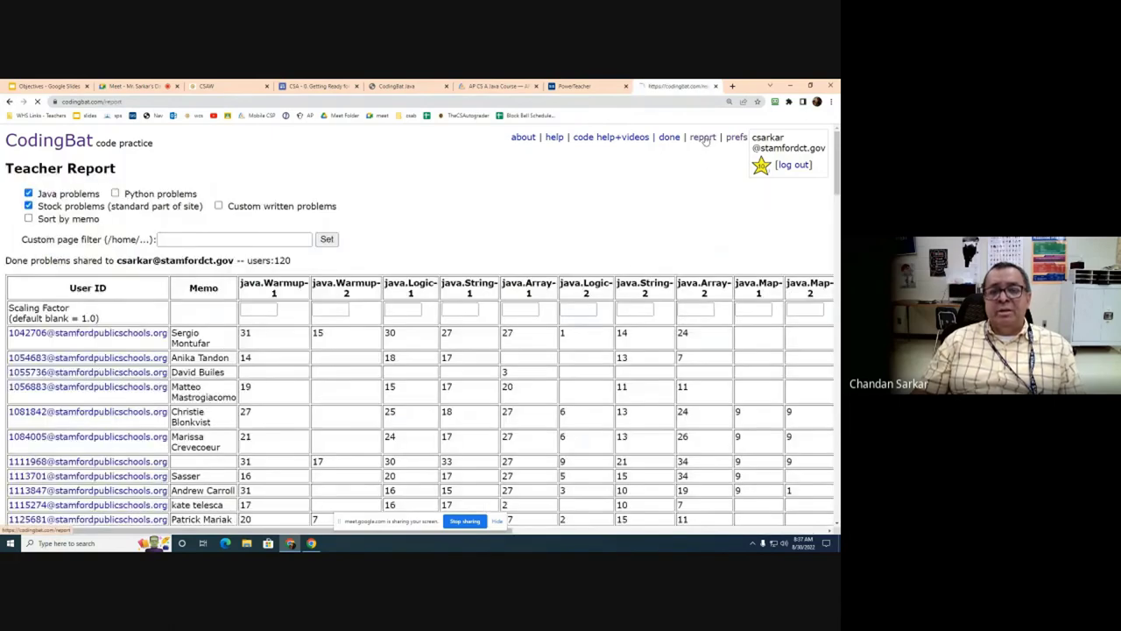
scroll(394, 277, "down", 6)
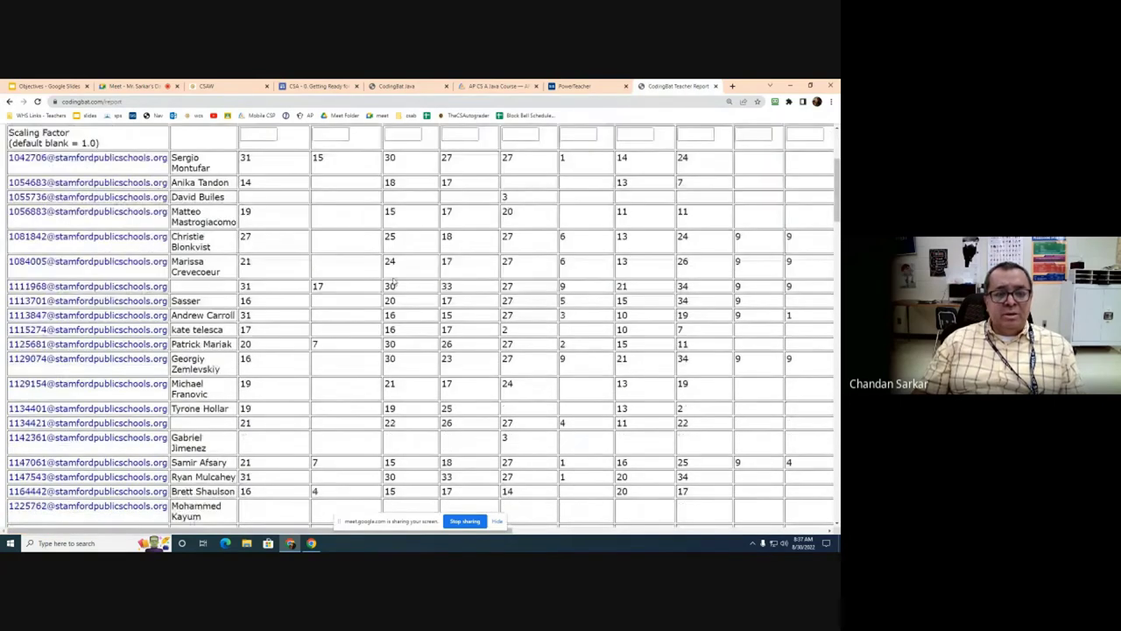
scroll(394, 279, "down", 4)
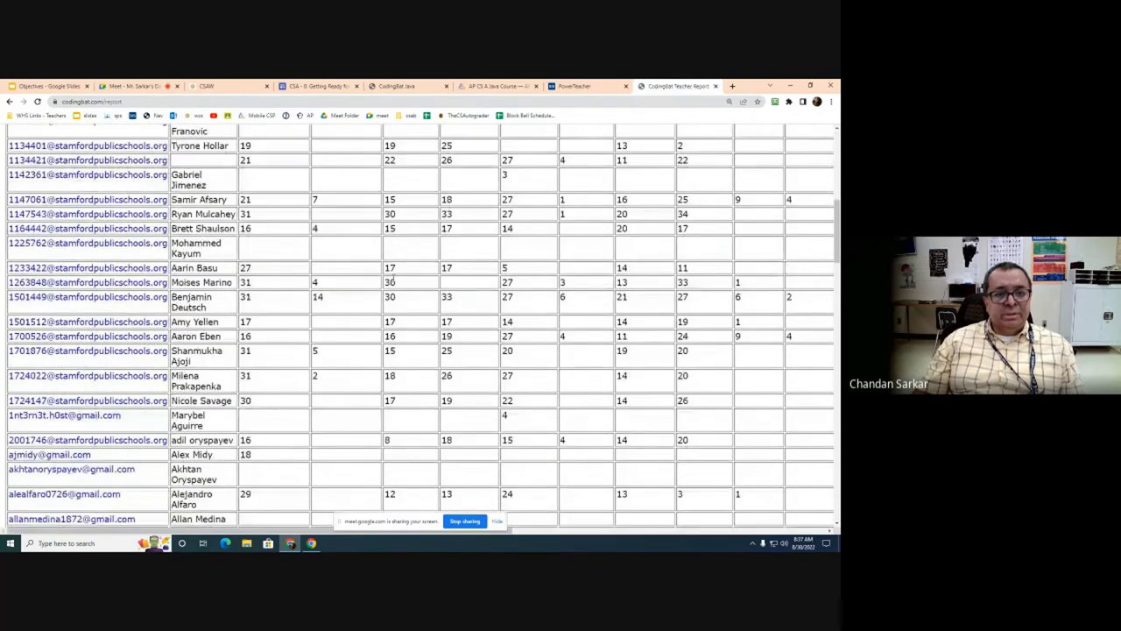
scroll(322, 335, "up", 3)
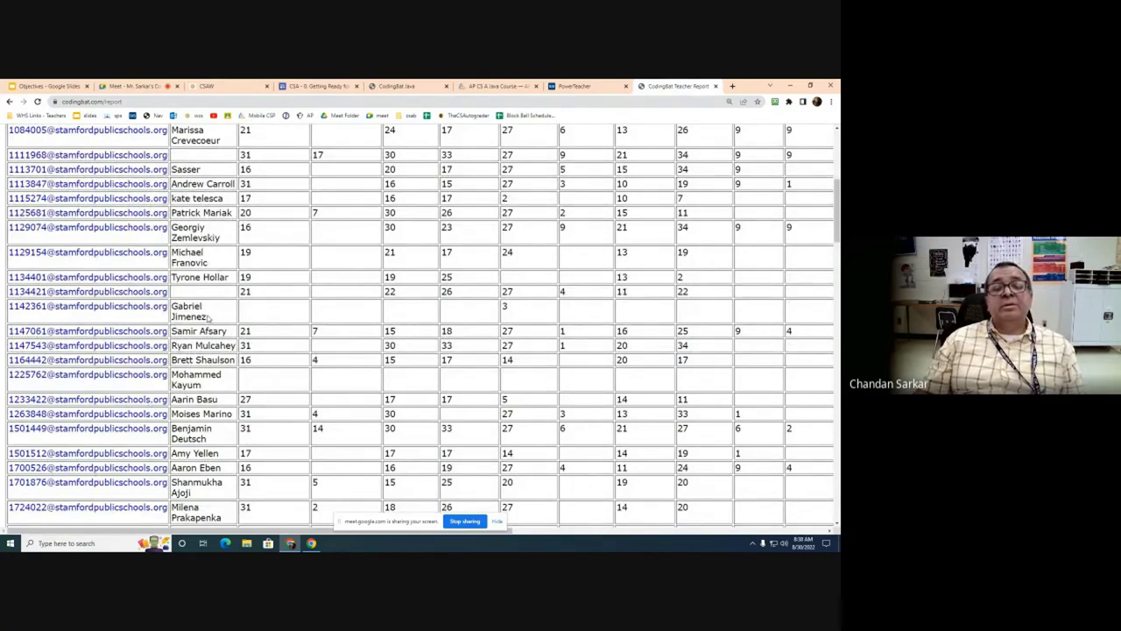
scroll(271, 299, "up", 2)
scroll(257, 298, "down", 5)
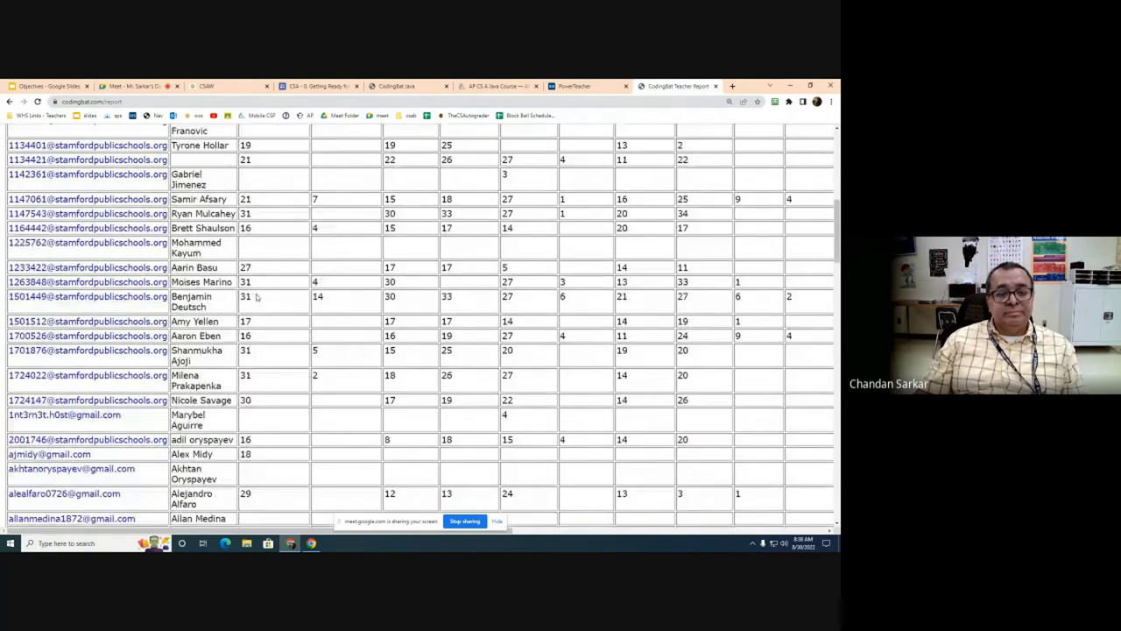
scroll(256, 298, "down", 9)
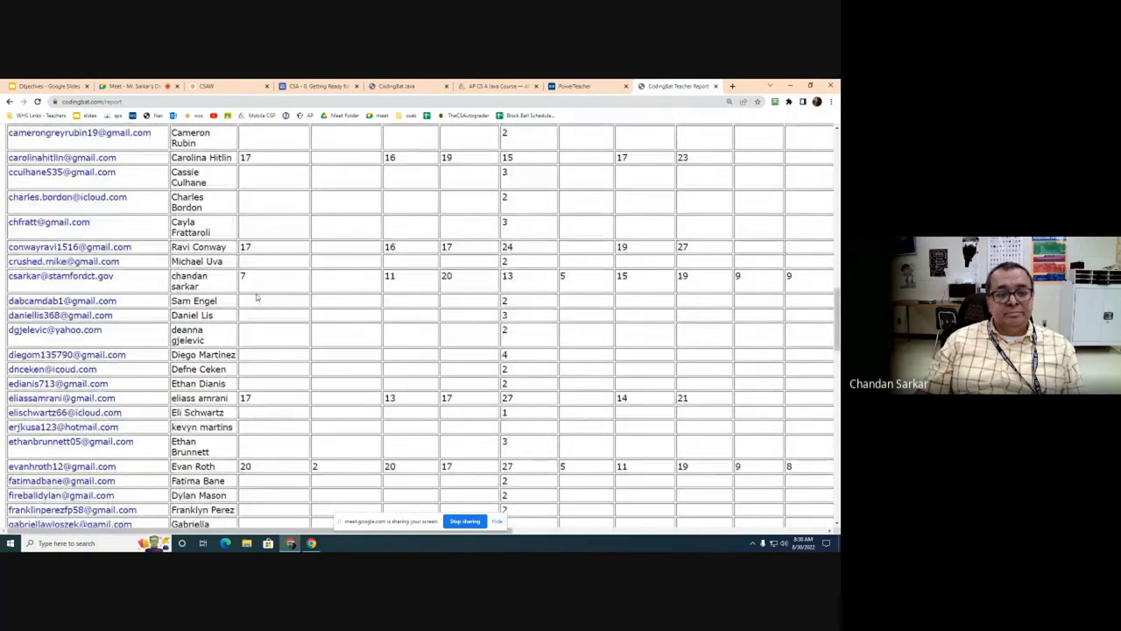
scroll(257, 297, "down", 10)
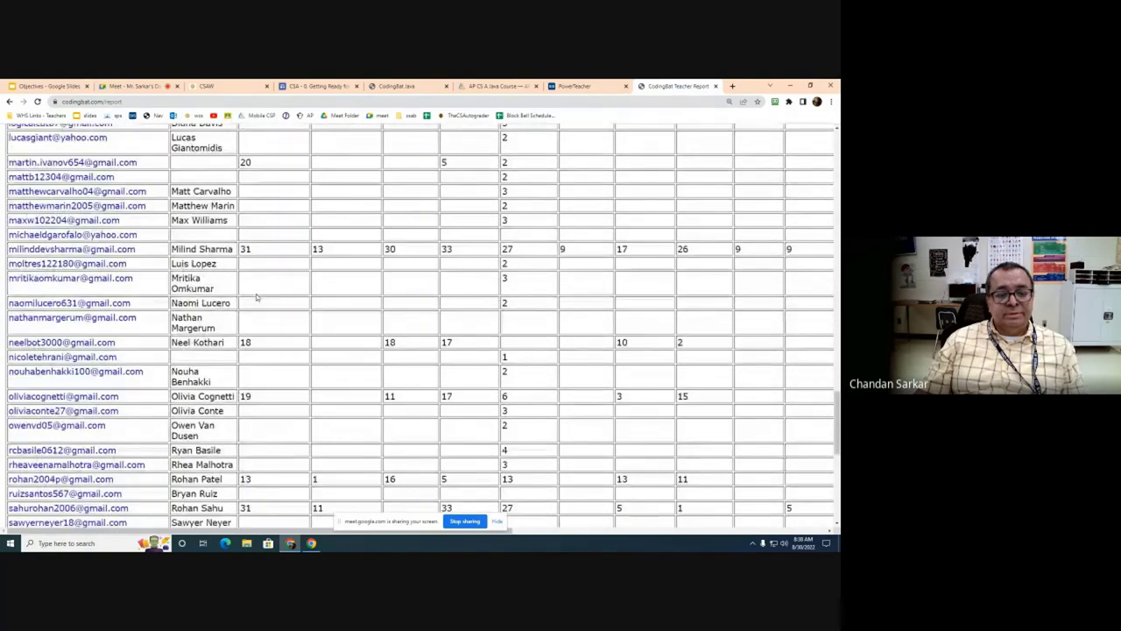
scroll(256, 297, "down", 6)
scroll(256, 298, "up", 1)
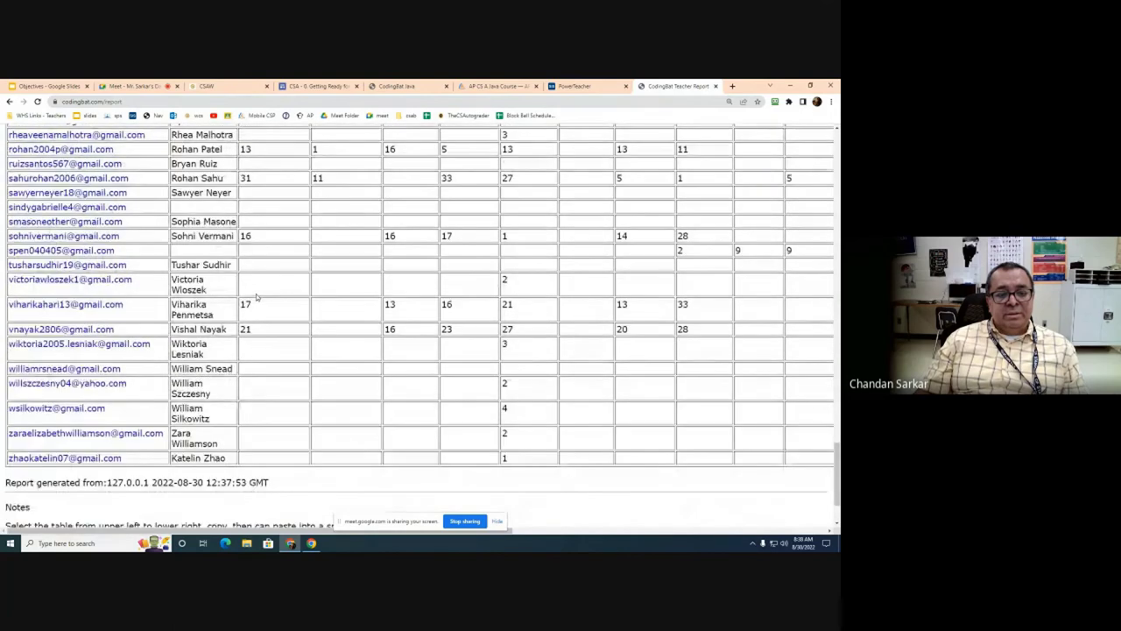
scroll(256, 296, "up", 2)
scroll(256, 296, "down", 1)
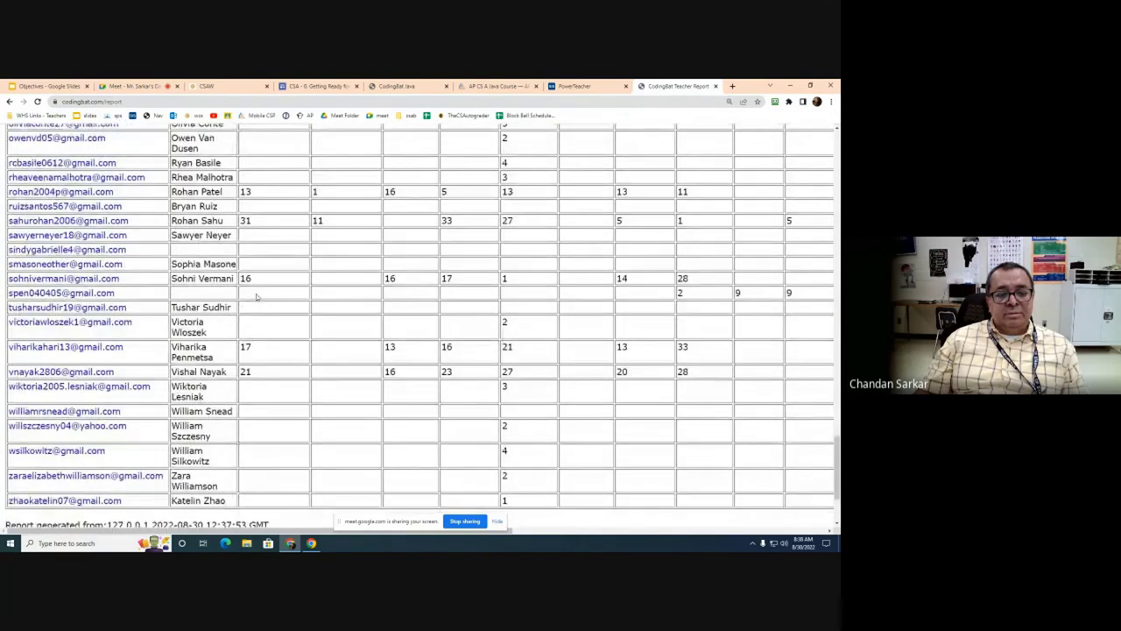
scroll(256, 297, "down", 3)
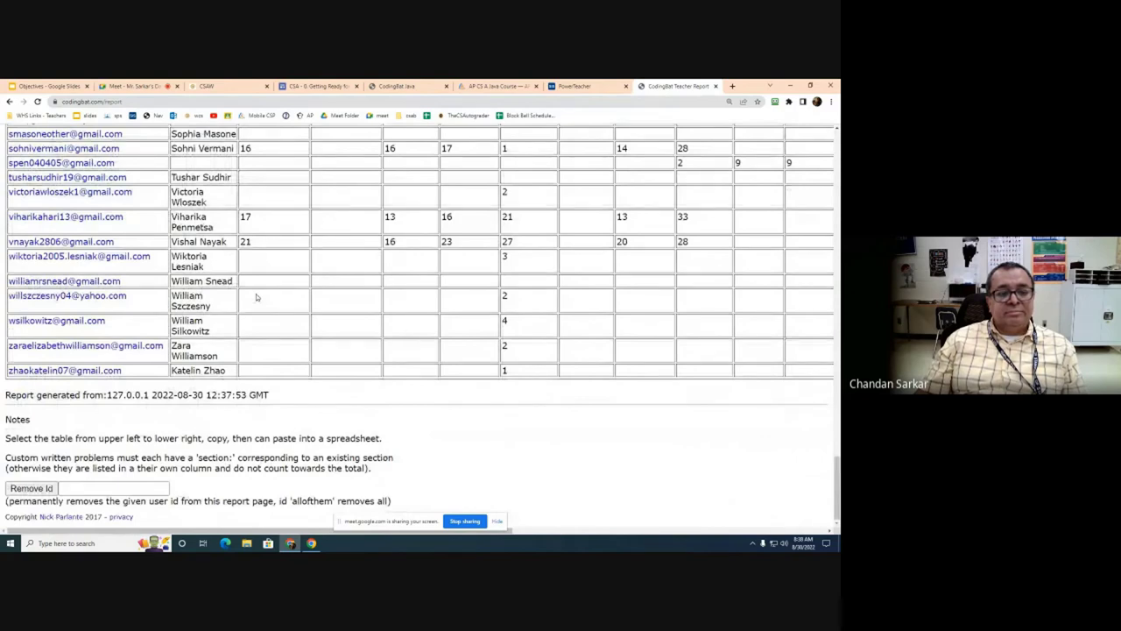
scroll(257, 297, "up", 5)
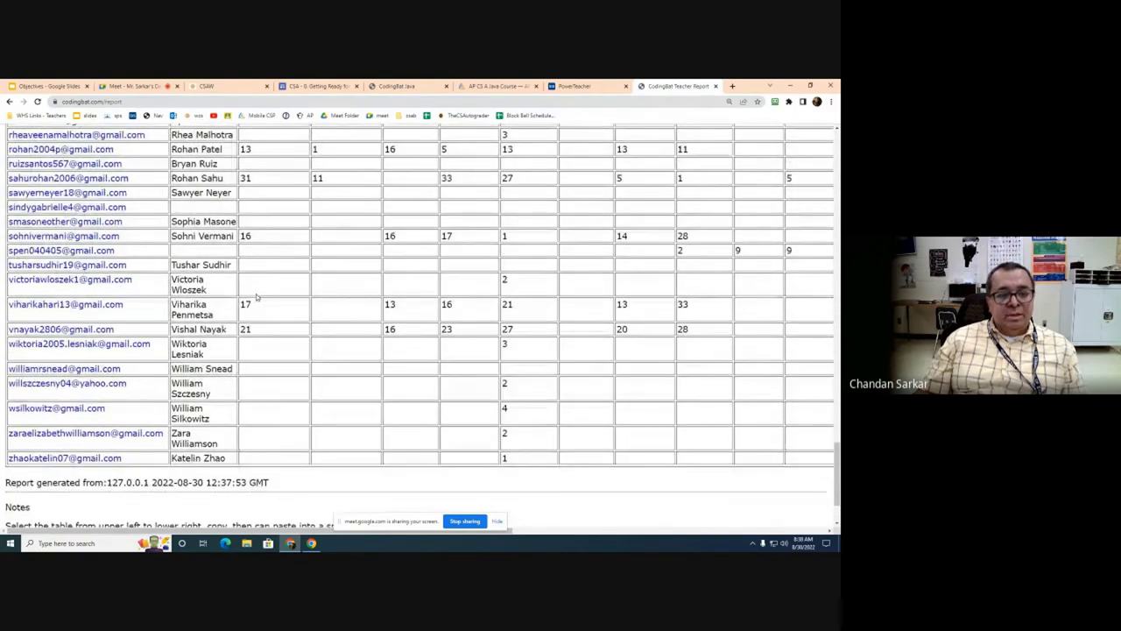
scroll(257, 297, "up", 15)
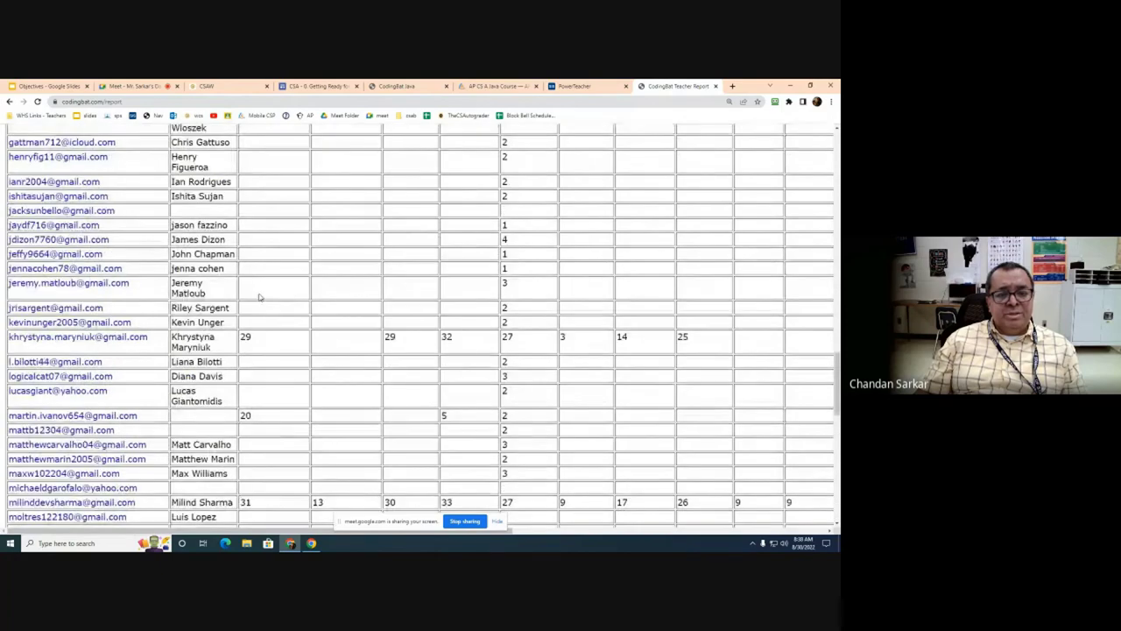
scroll(259, 297, "down", 10)
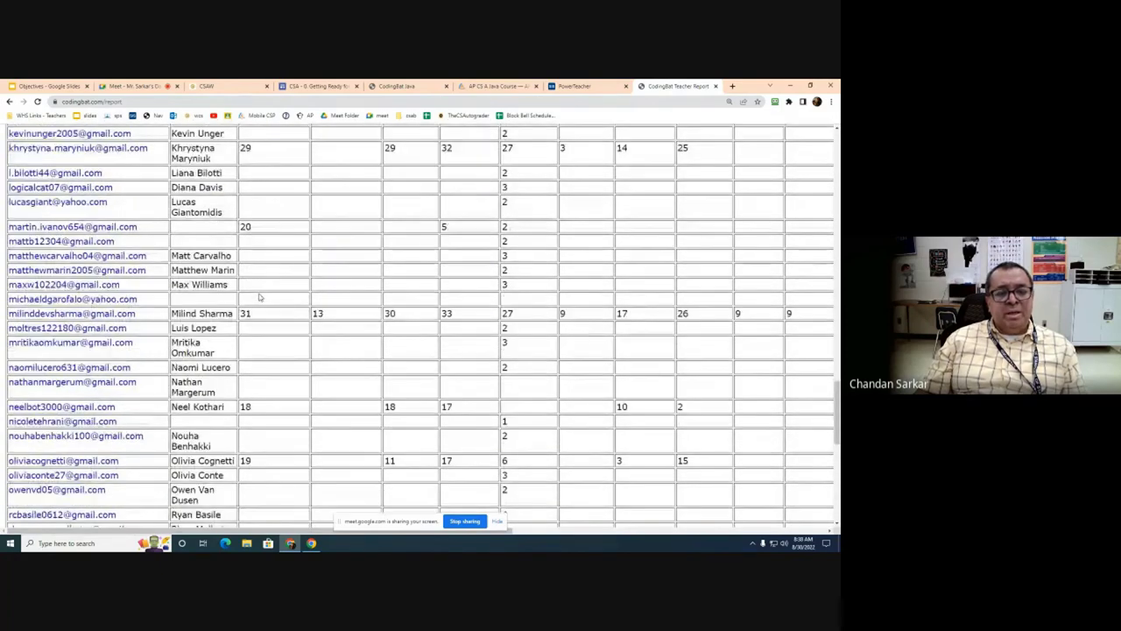
scroll(260, 297, "down", 4)
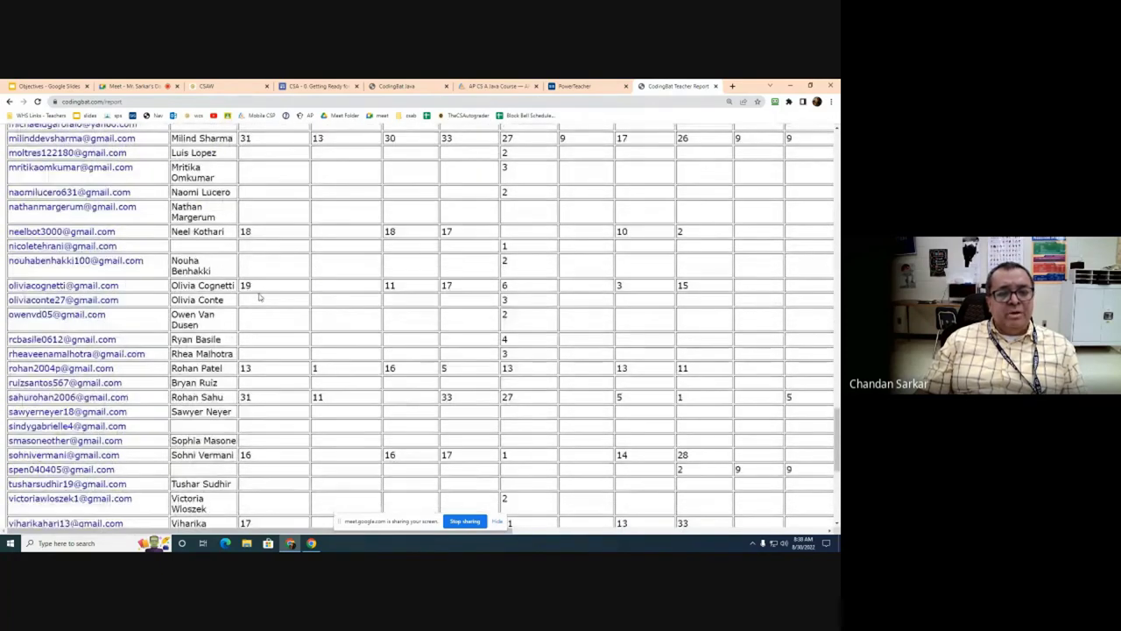
scroll(260, 299, "down", 3)
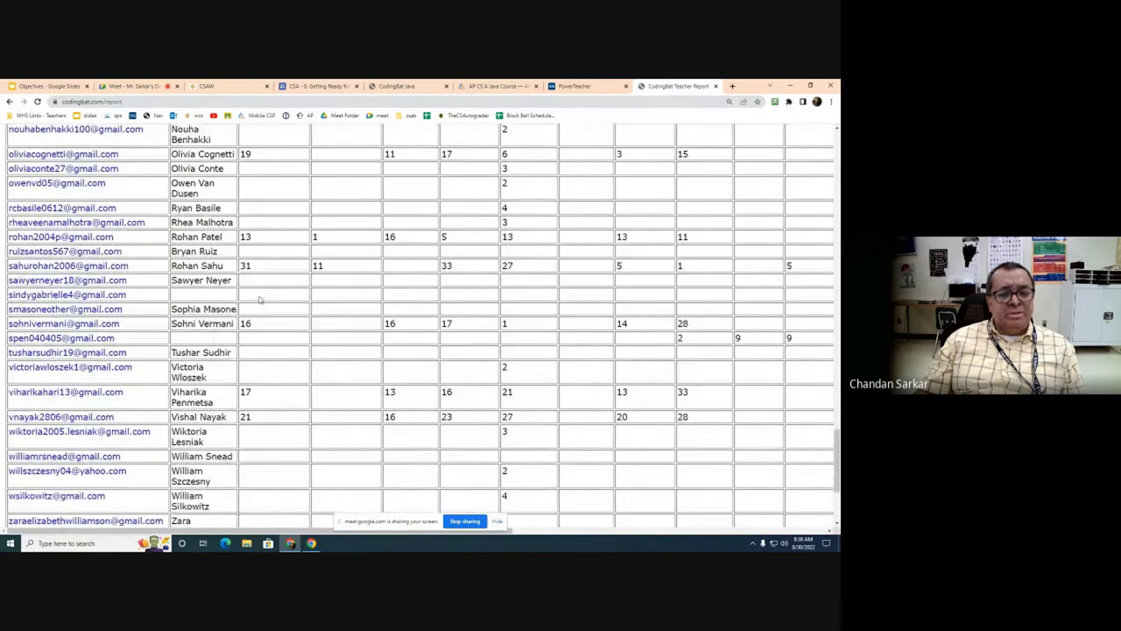
scroll(259, 299, "up", 2)
scroll(259, 299, "up", 4)
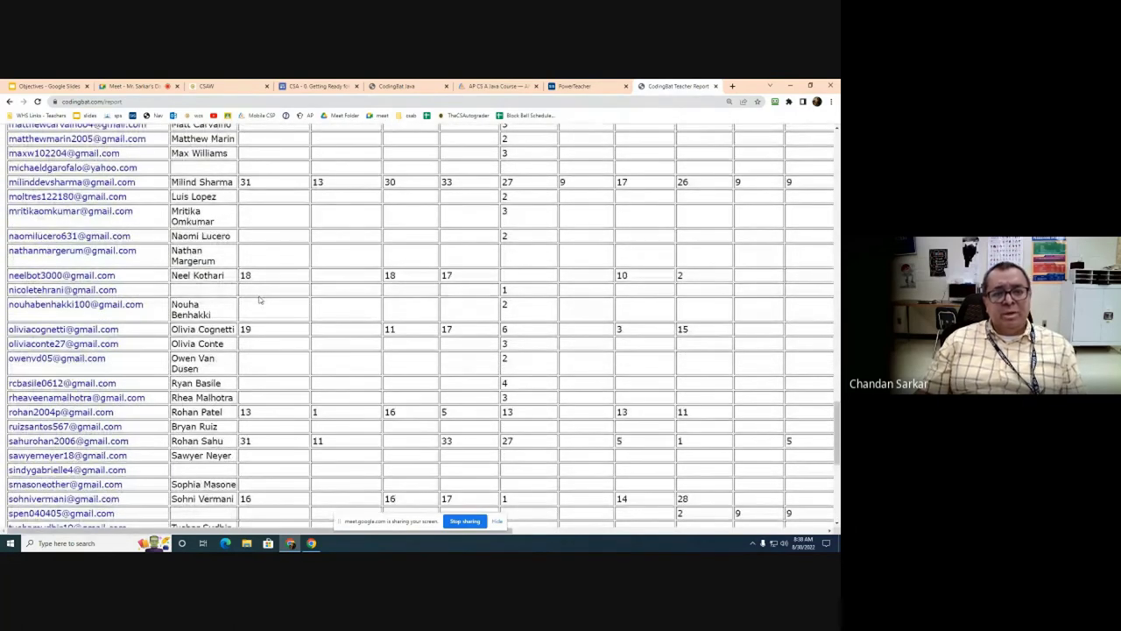
scroll(260, 300, "up", 4)
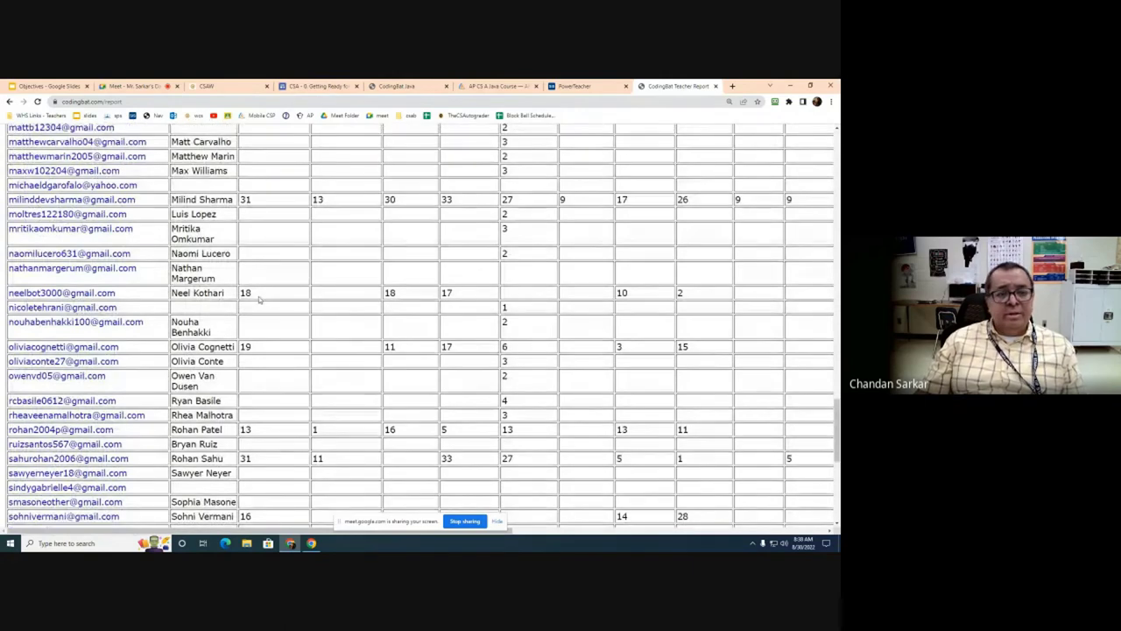
scroll(259, 300, "up", 5)
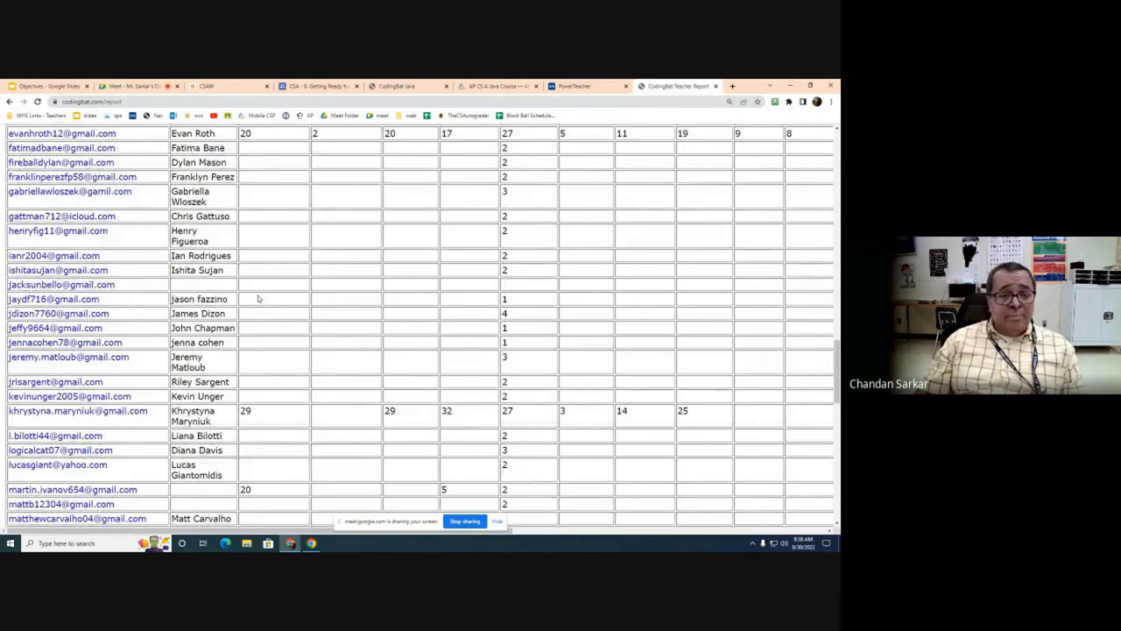
scroll(258, 299, "up", 5)
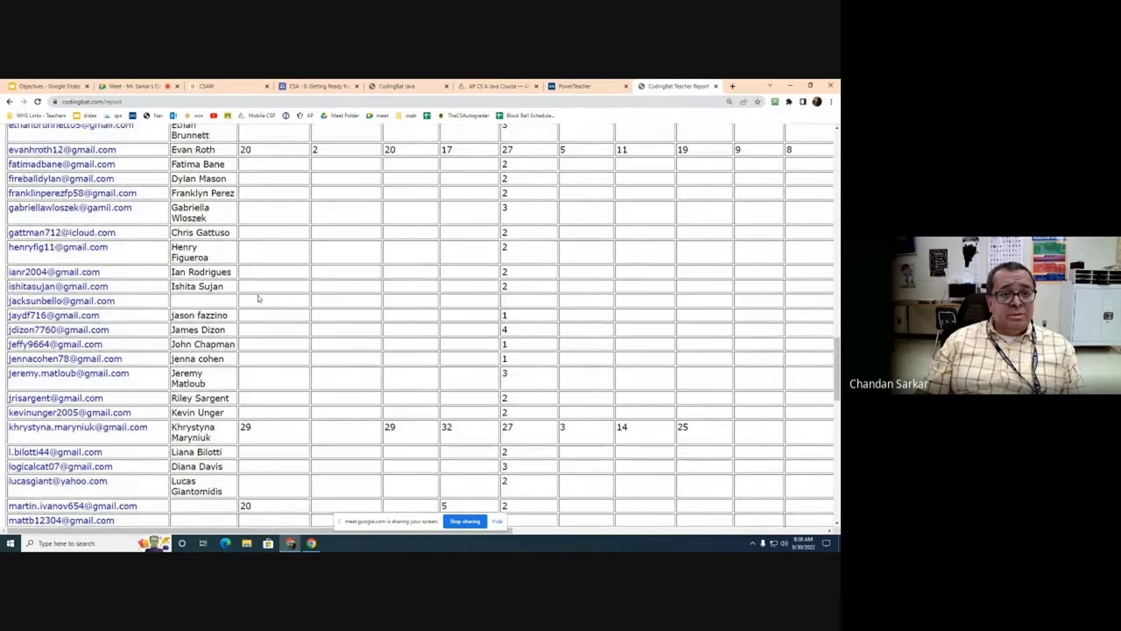
scroll(258, 299, "down", 4)
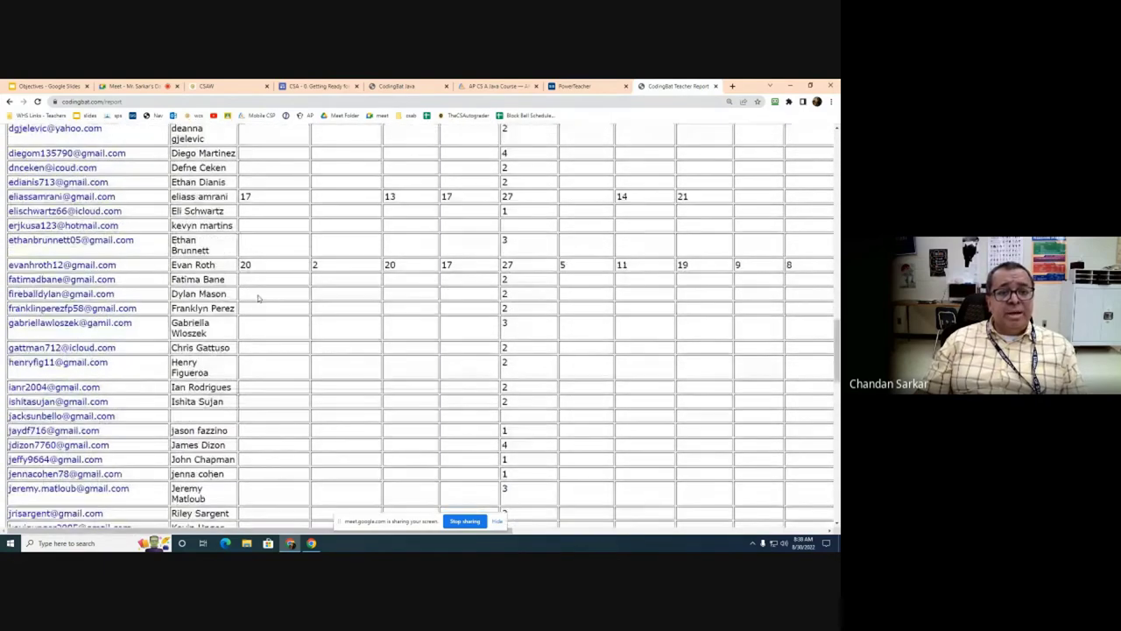
scroll(259, 299, "down", 10)
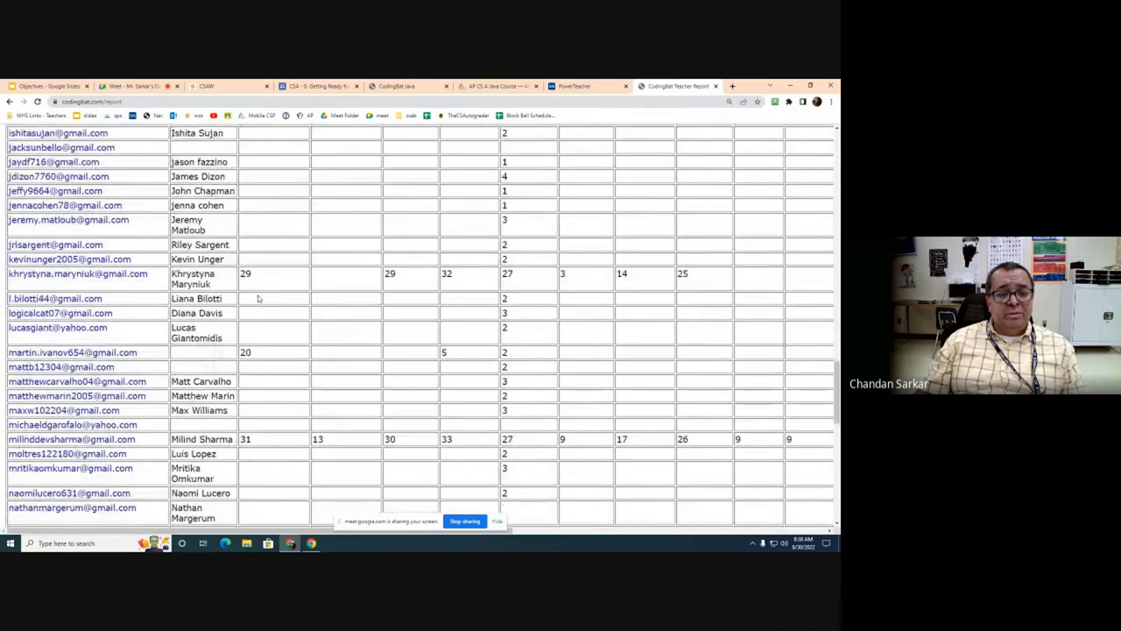
scroll(258, 299, "down", 3)
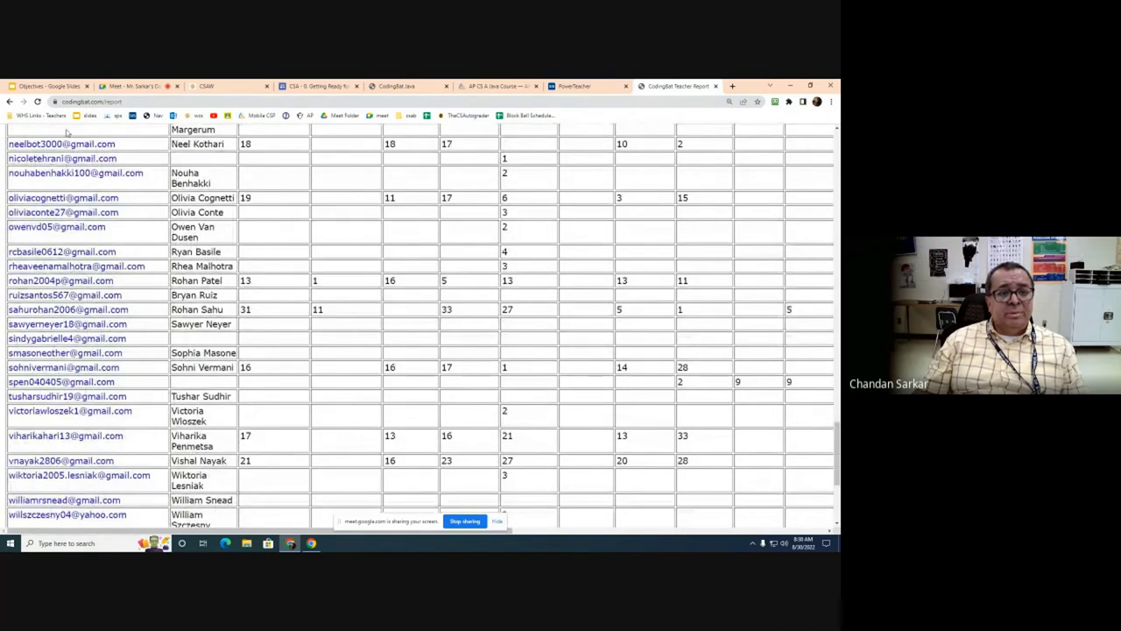
left_click(37, 102)
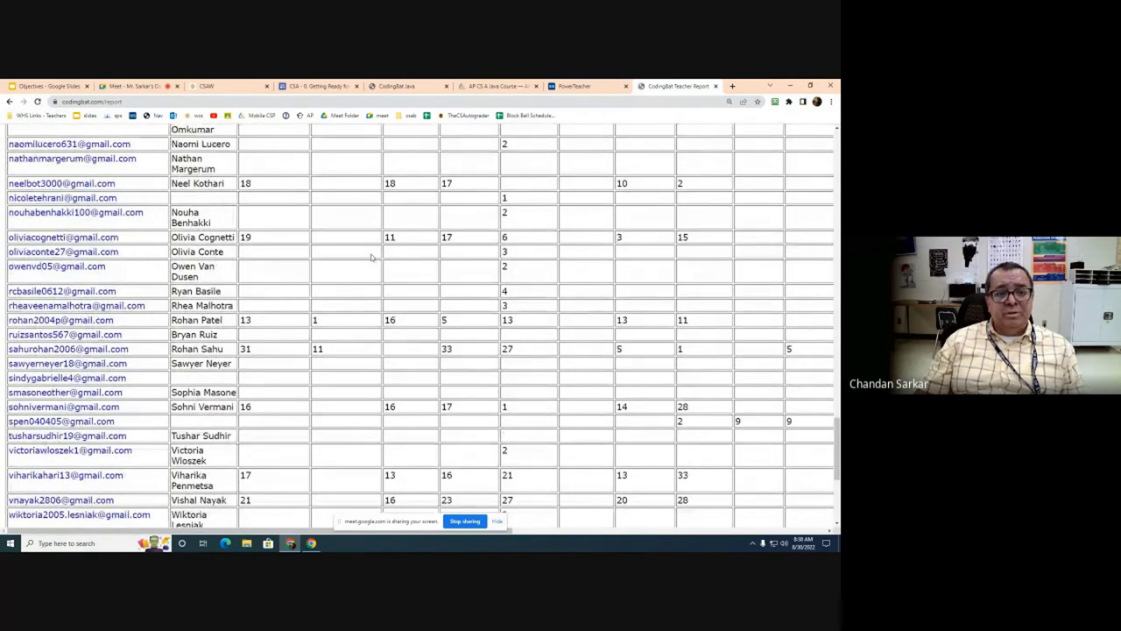
scroll(246, 270, "down", 3)
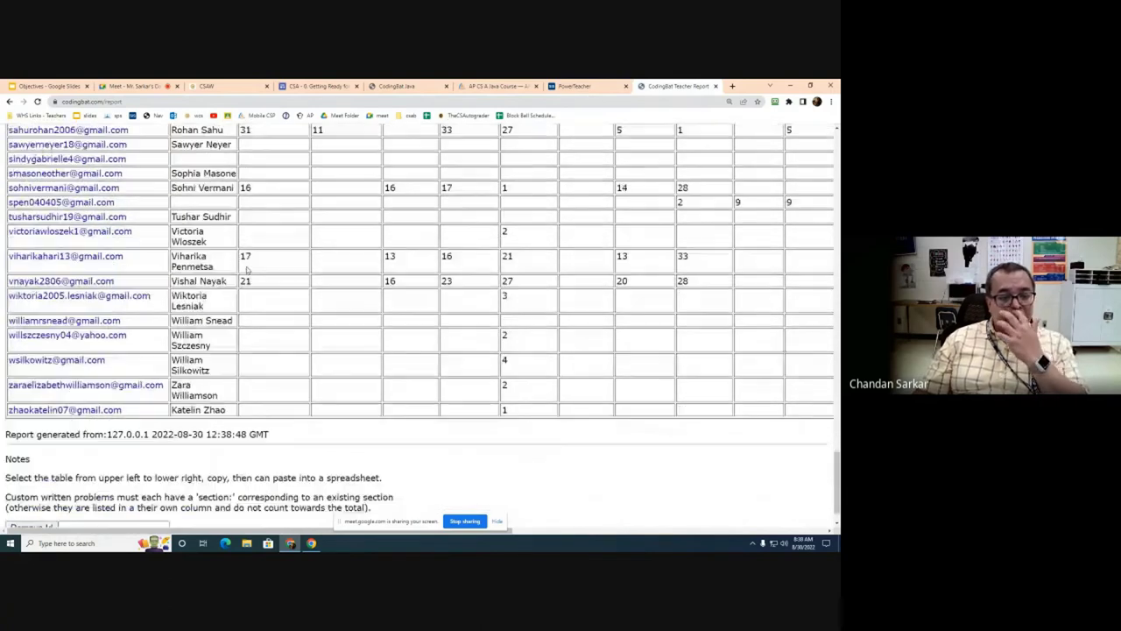
scroll(230, 391, "up", 1)
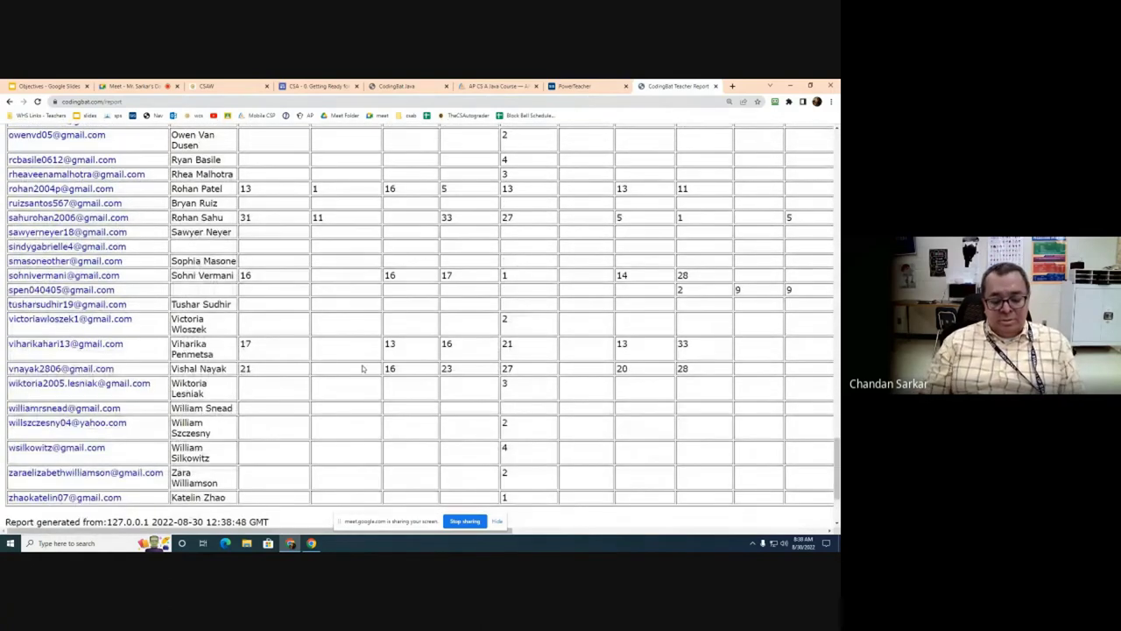
key("ctrl+f")
Step: Find three students in the Teacher Report by partial name, scrolling to check the matches
type("ak")
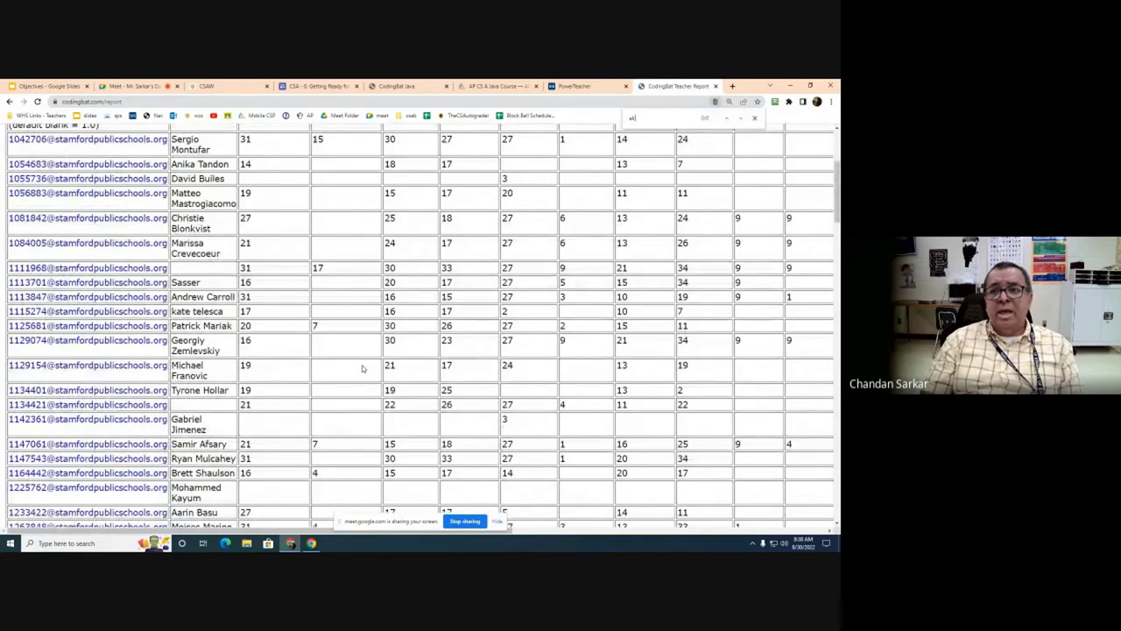
type("h")
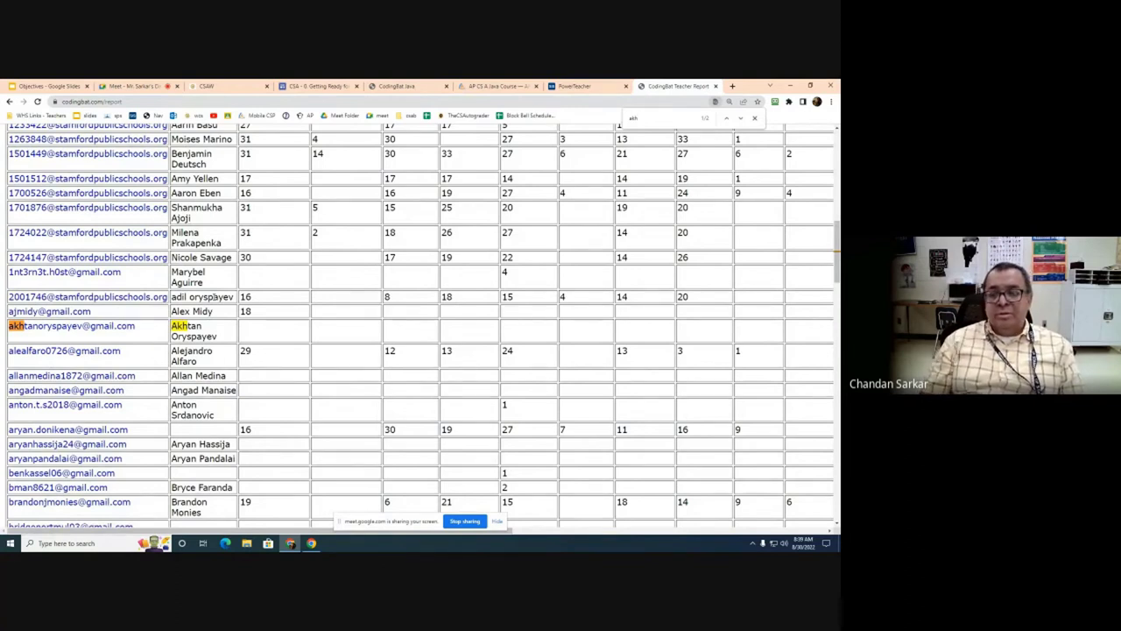
key("Escape")
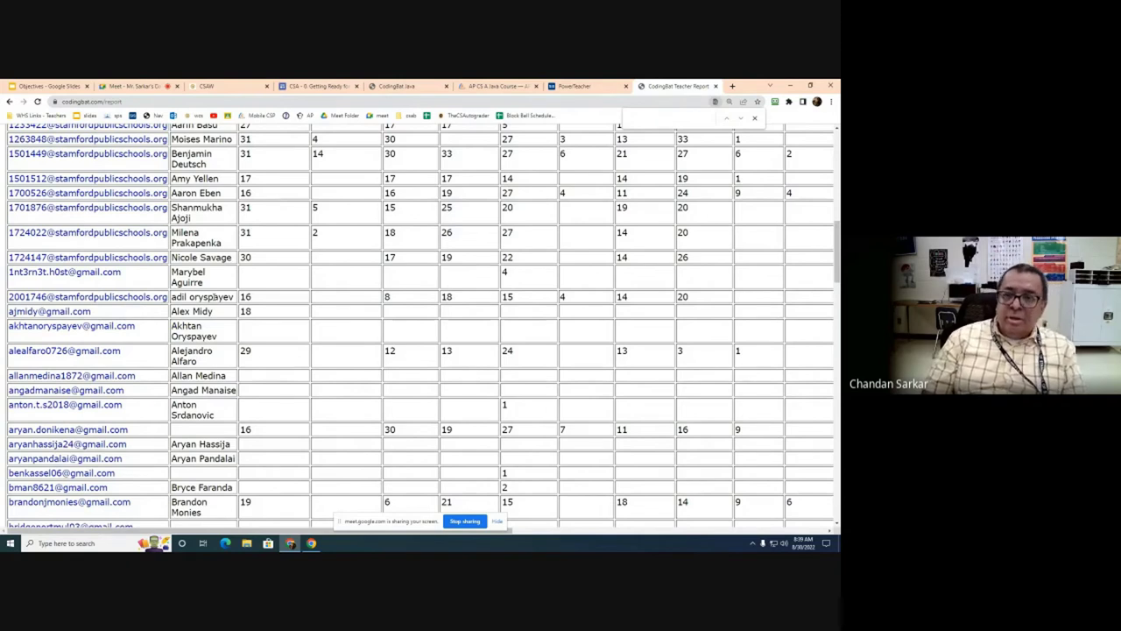
type("midy")
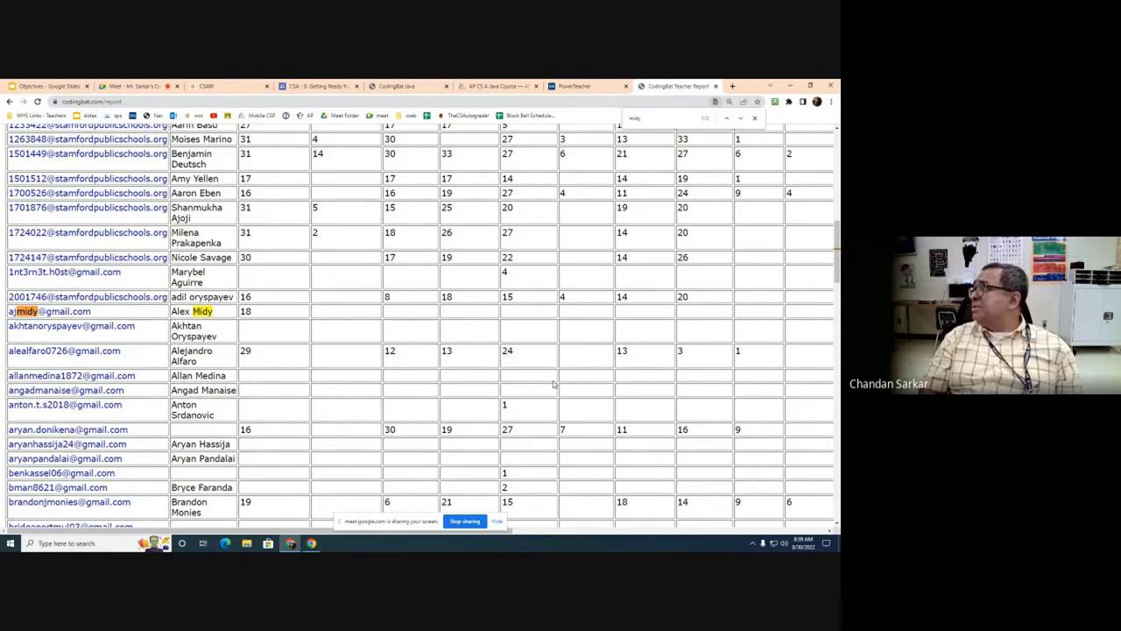
scroll(578, 390, "down", 3)
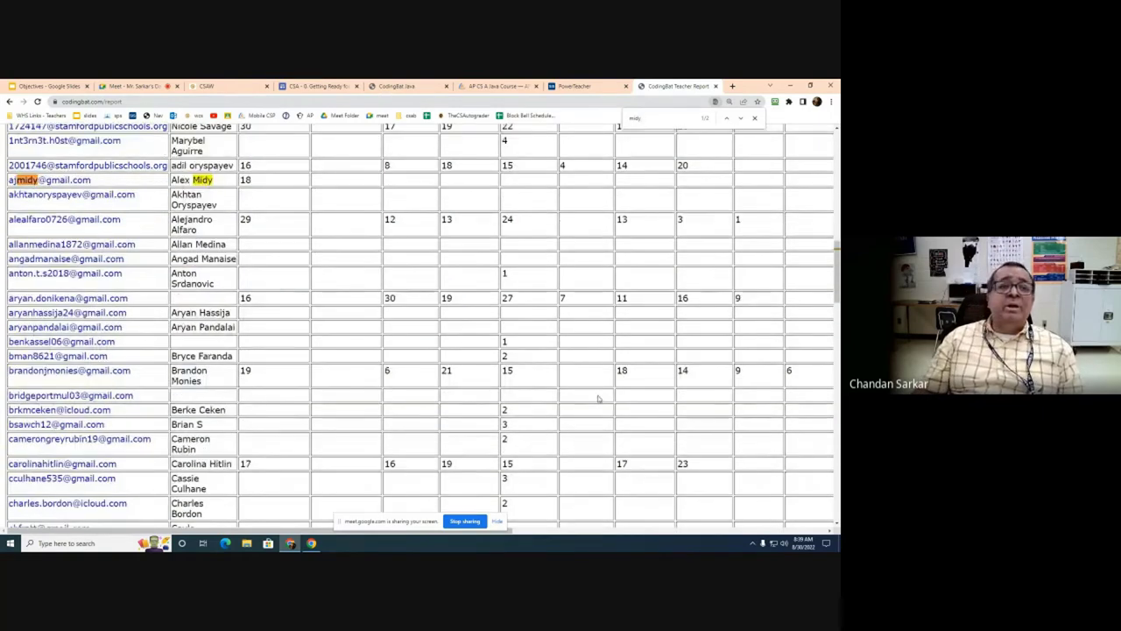
scroll(600, 395, "up", 8)
scroll(434, 281, "up", 3)
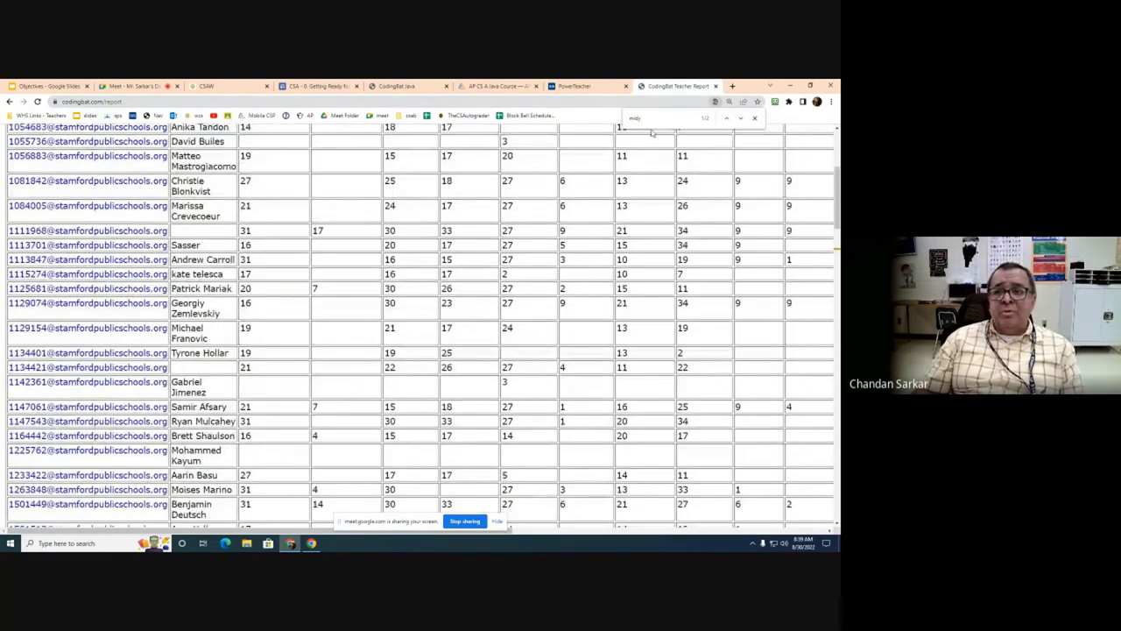
type("domeni")
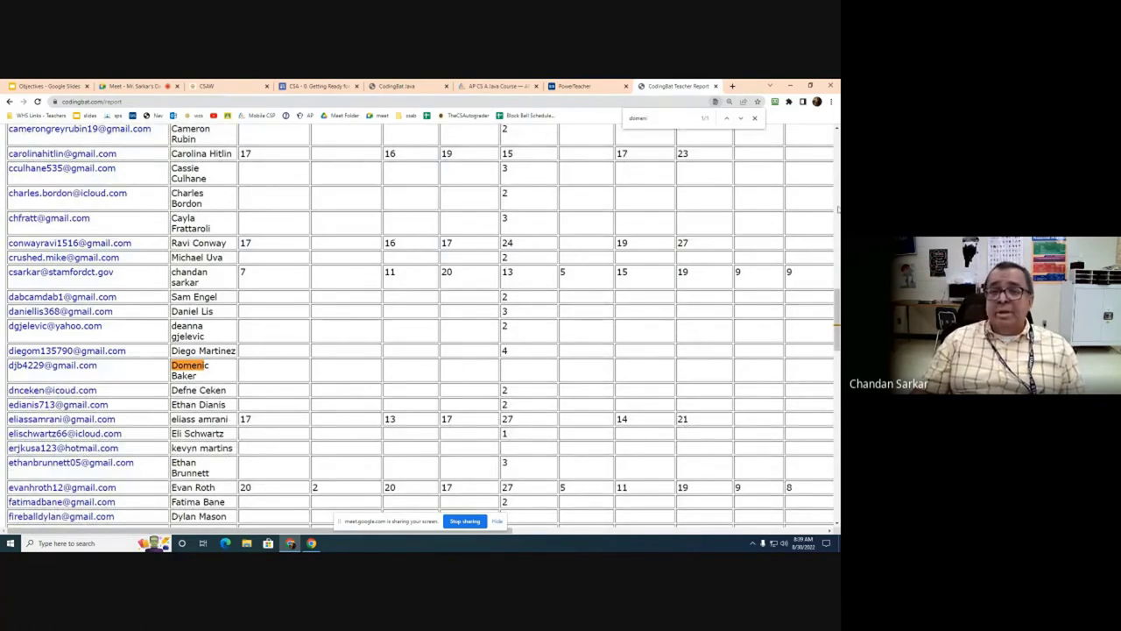
Step: On the Getting Ready page, highlight the Runestone and Coding Bat entries and follow the Practice-It link
left_click(317, 87)
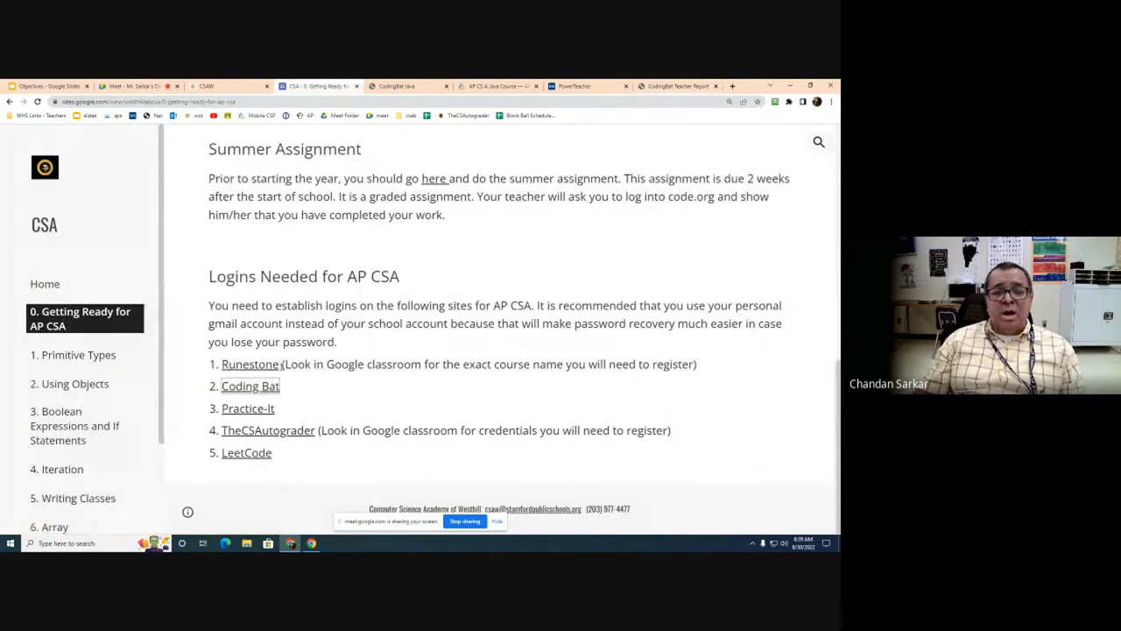
left_click_drag(281, 365, 221, 364)
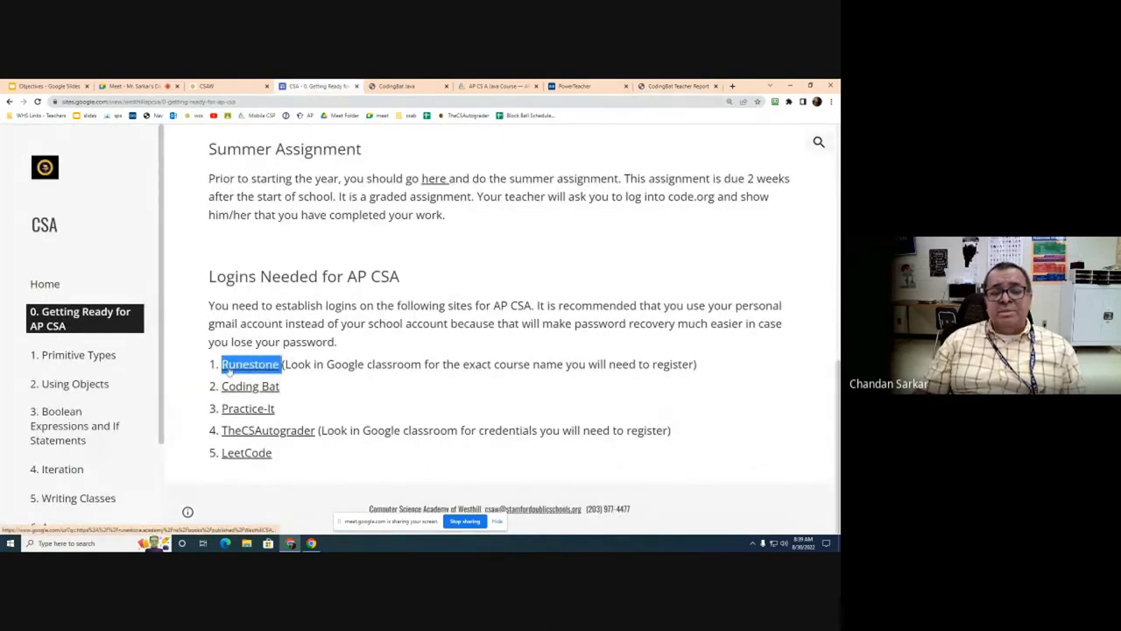
left_click_drag(288, 389, 221, 386)
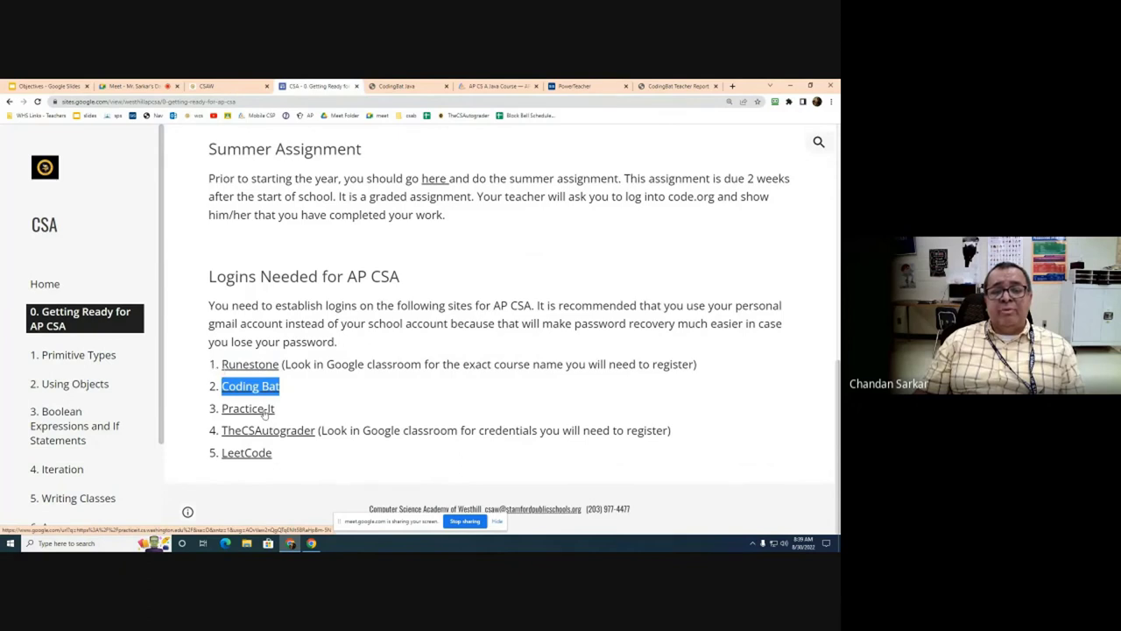
left_click(263, 410)
Step: Google 'practice it' in a fresh tab
left_click(673, 85)
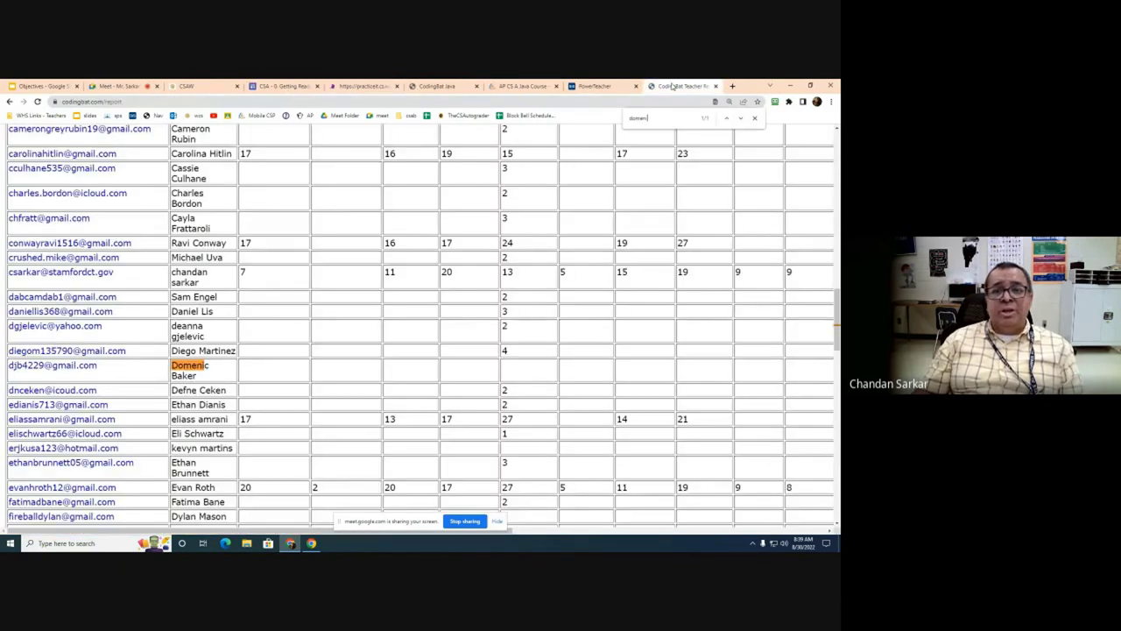
left_click(733, 86)
left_click(439, 259)
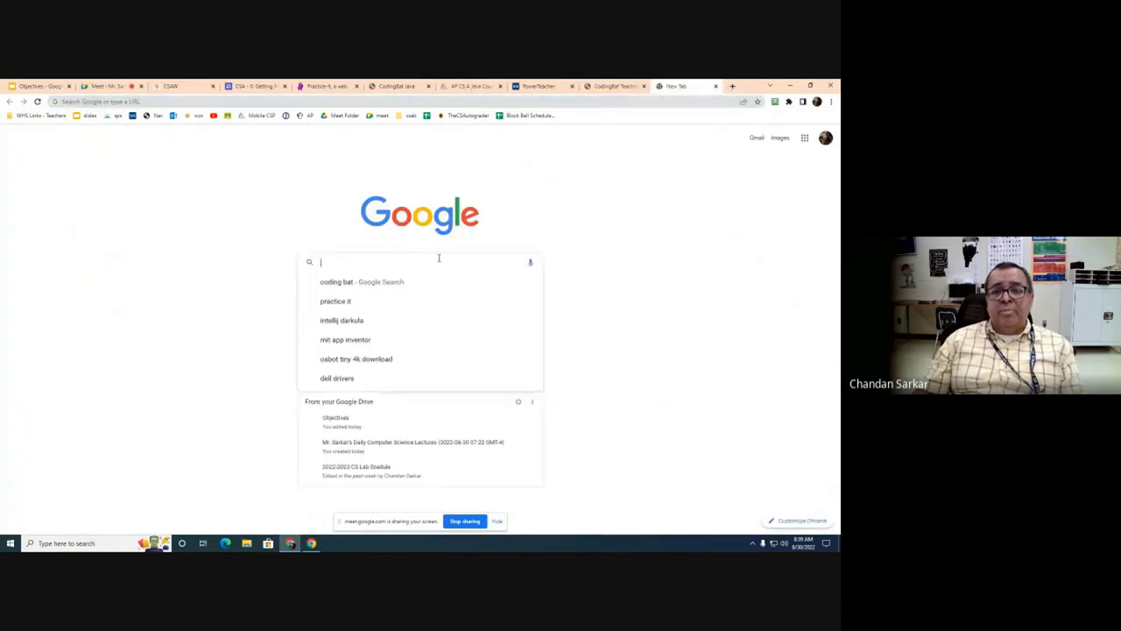
type("practic")
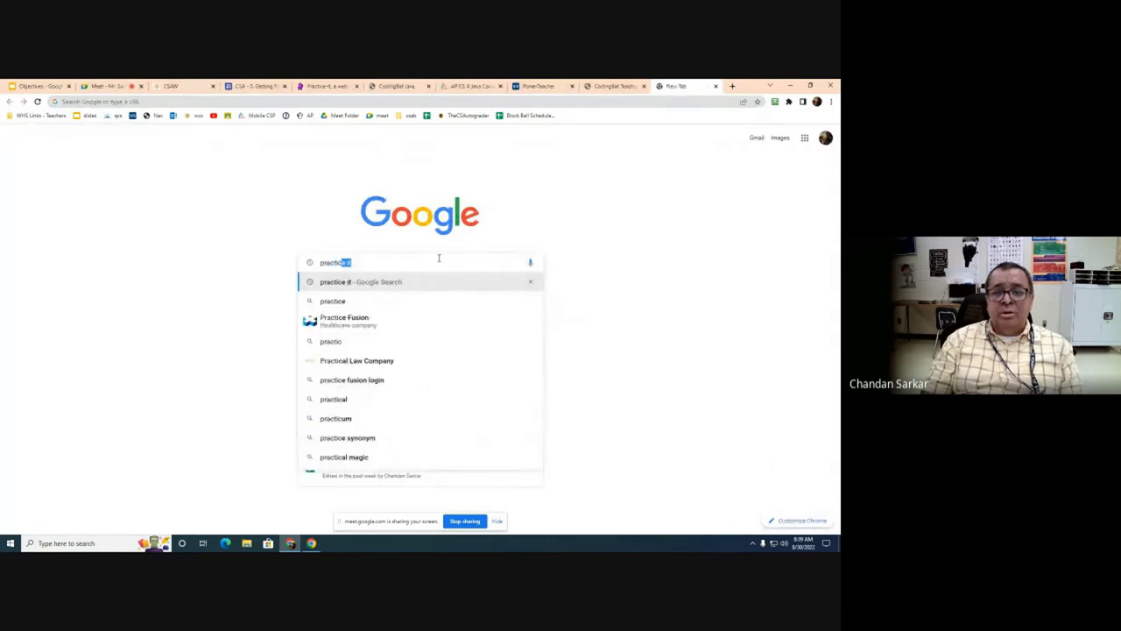
type("e it")
key("Return")
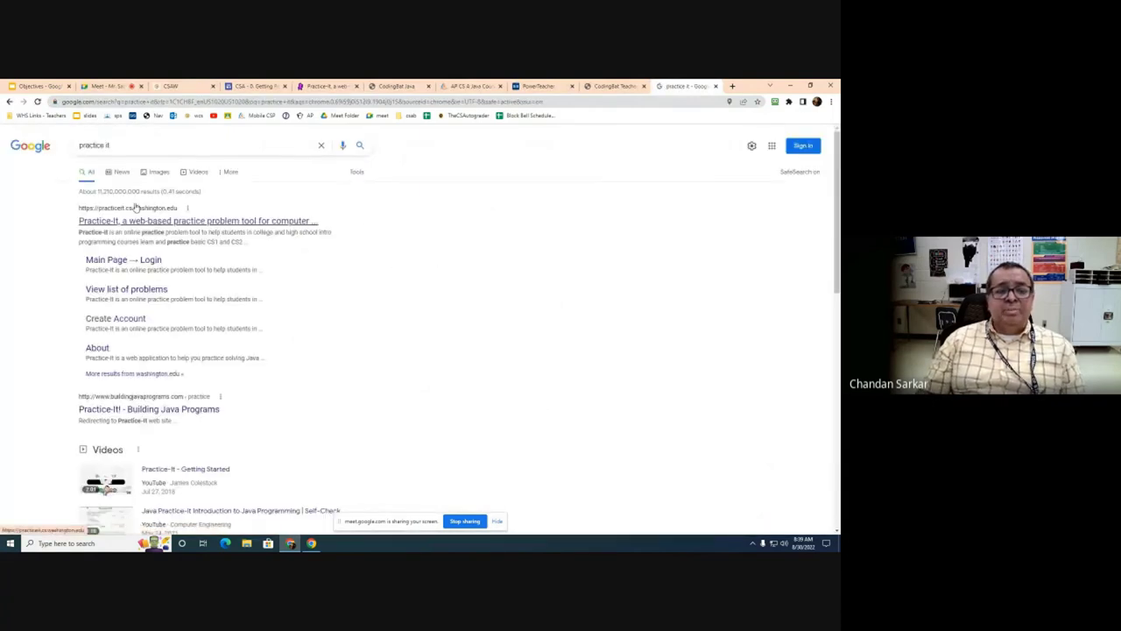
Step: Go to Practice-It's Create an Account form, then return to the CSA Getting Ready page
left_click(167, 223)
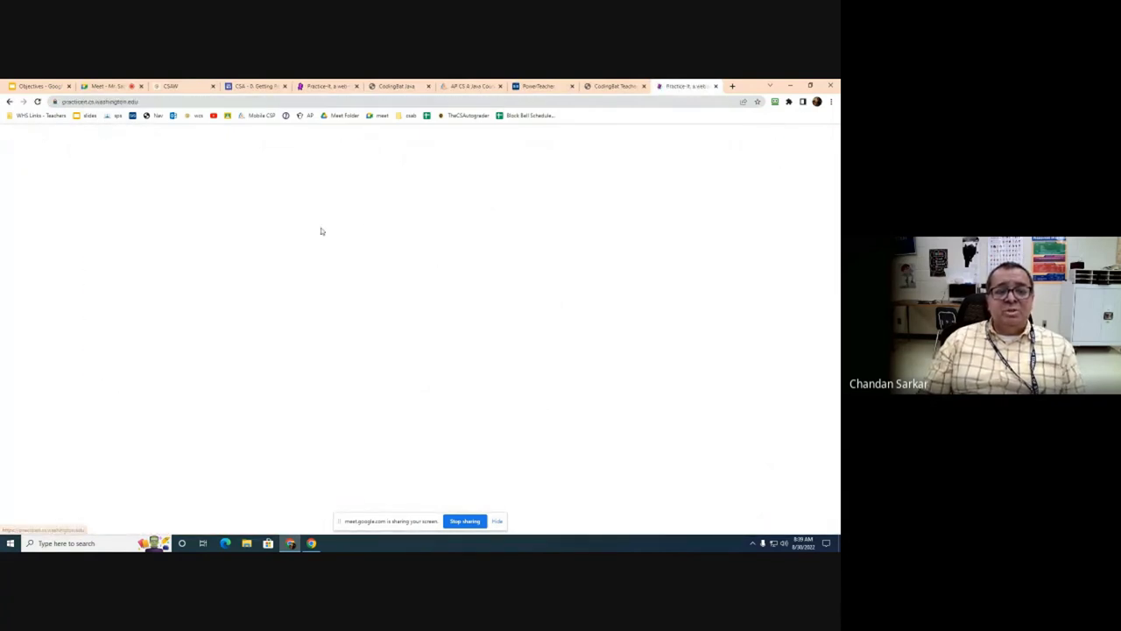
left_click(471, 207)
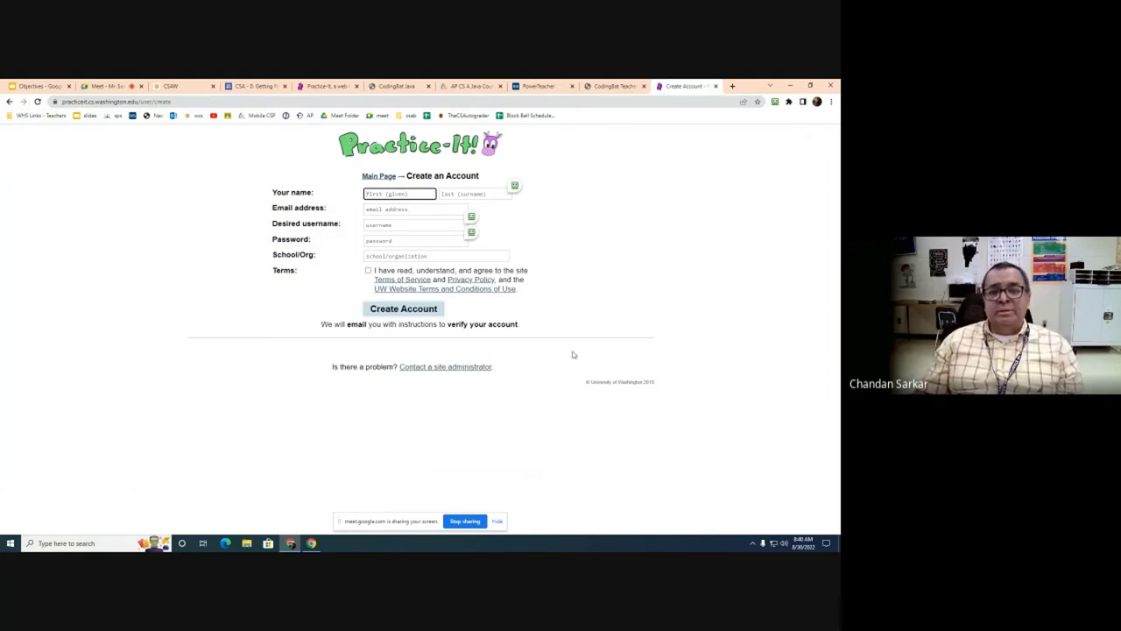
left_click(255, 86)
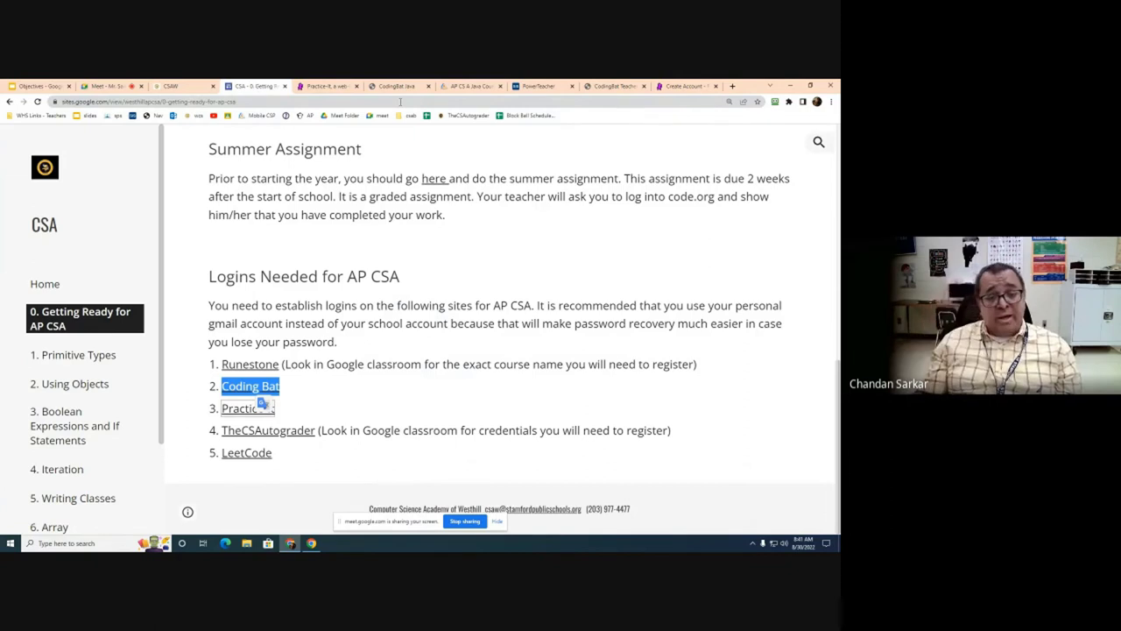
Step: Follow TheCSAutograder link in the Logins Needed for AP CSA list
left_click(307, 434)
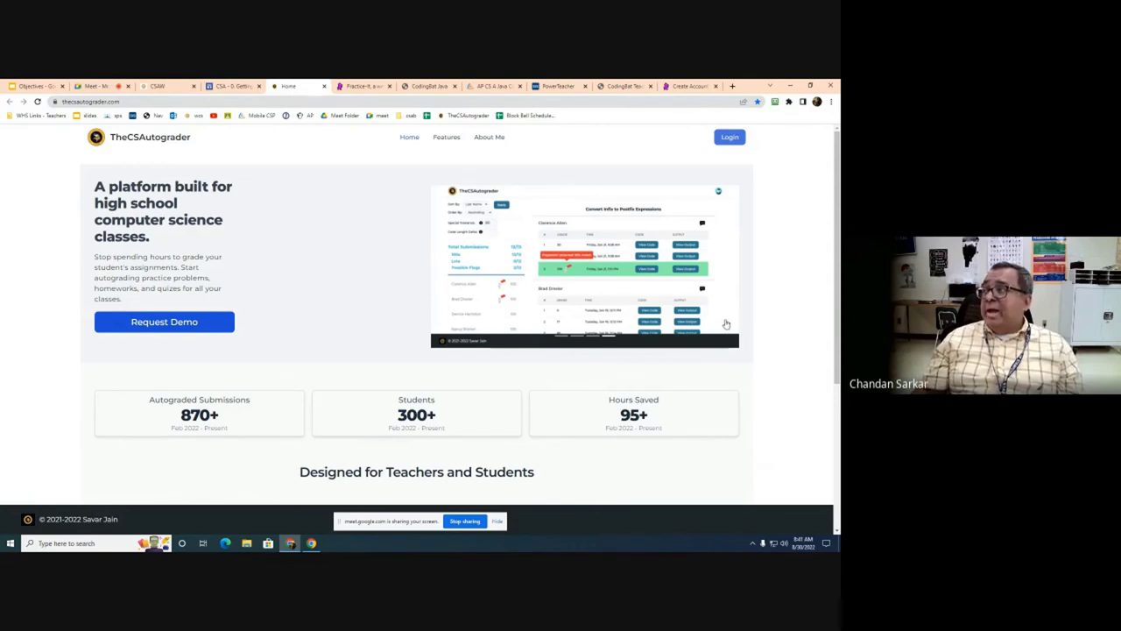
Step: Visit TheCSAutograder login page, then close that tab
left_click(731, 138)
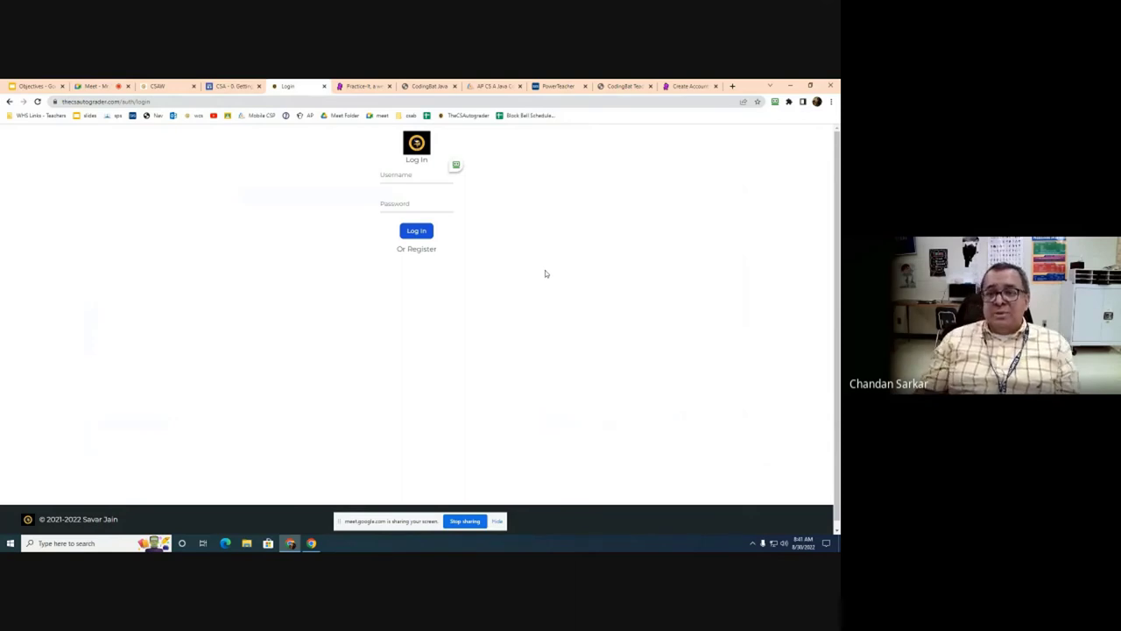
left_click(324, 85)
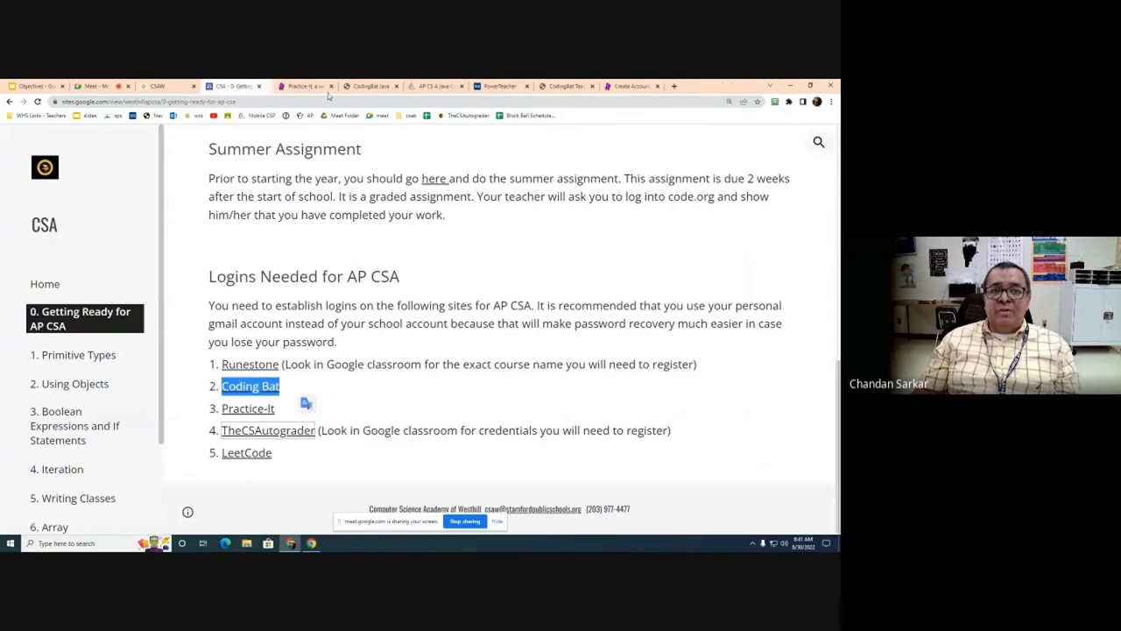
Step: Close the Practice-It Create Account and CodingBat teacher tabs, leaving a blank new tab
left_click(723, 86)
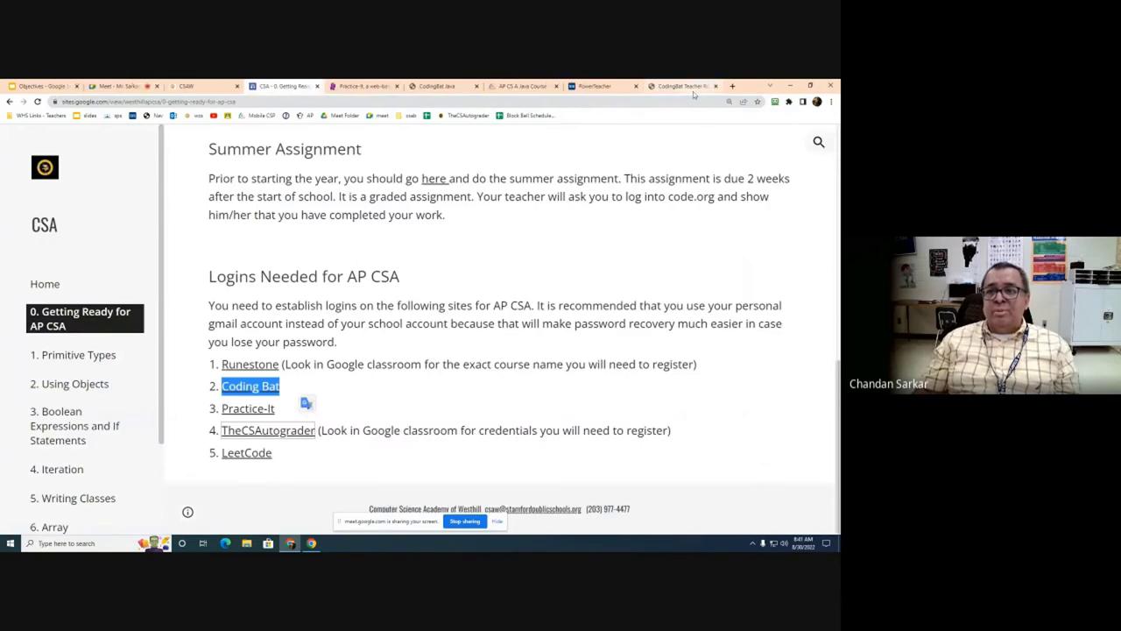
left_click(708, 87)
left_click(716, 86)
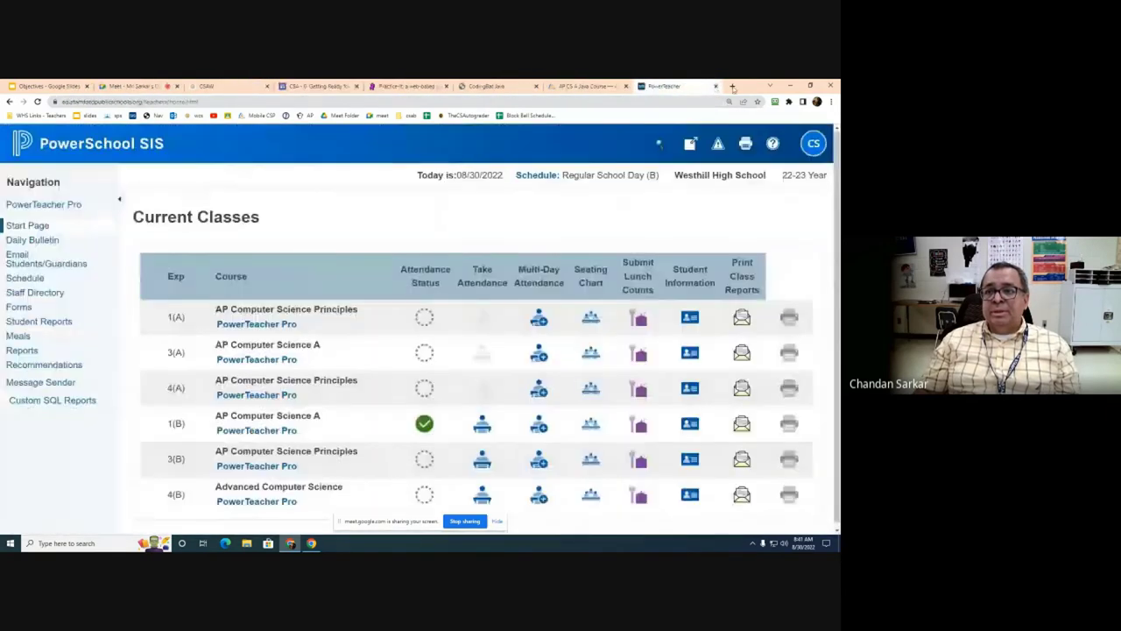
left_click(732, 86)
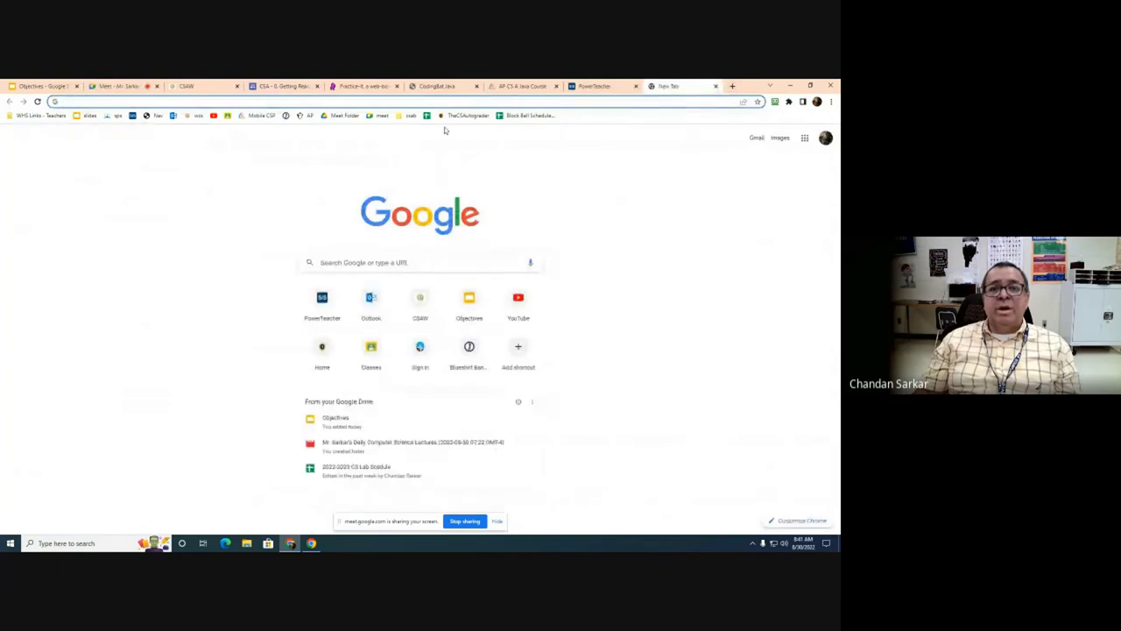
Step: Show the AP CSA Google Classroom class code enlarged, then close the class tab
left_click(226, 116)
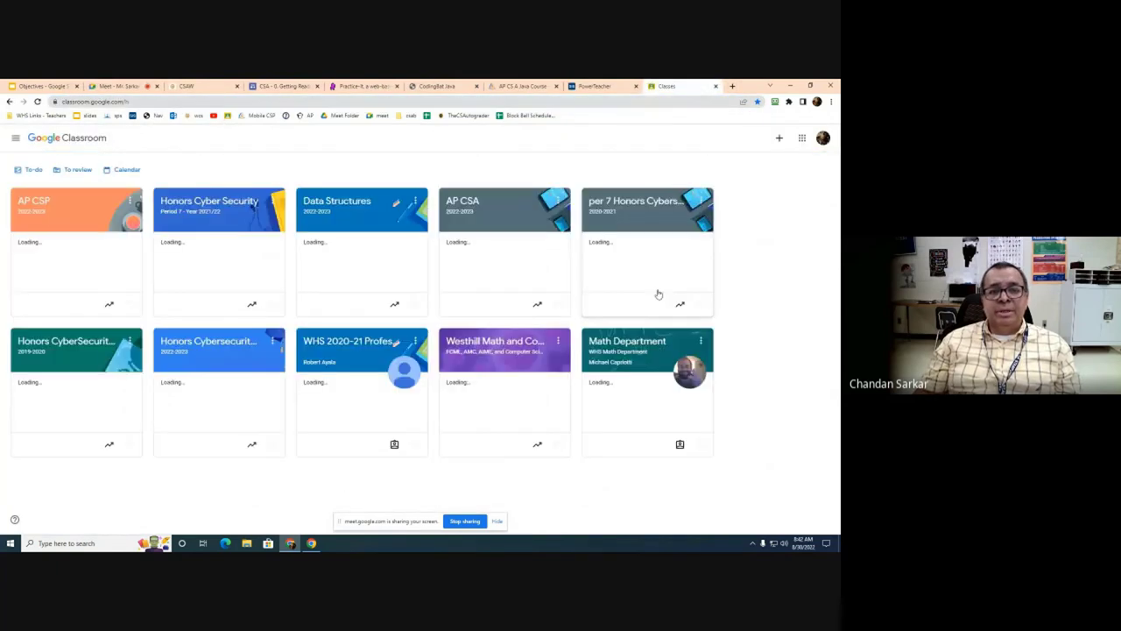
left_click(473, 207)
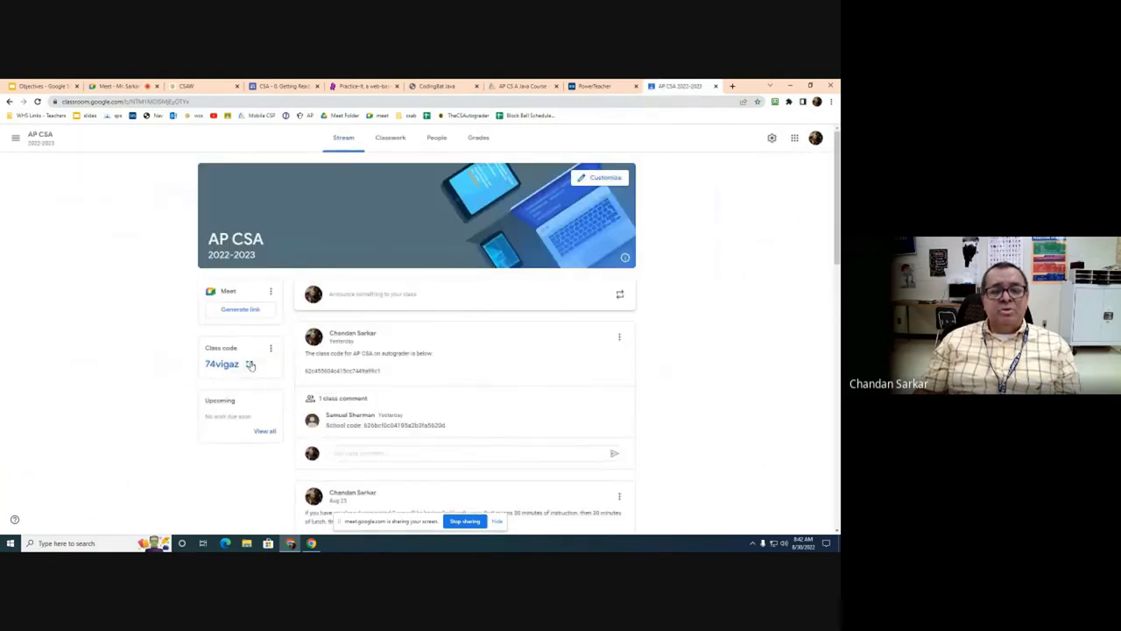
left_click(250, 364)
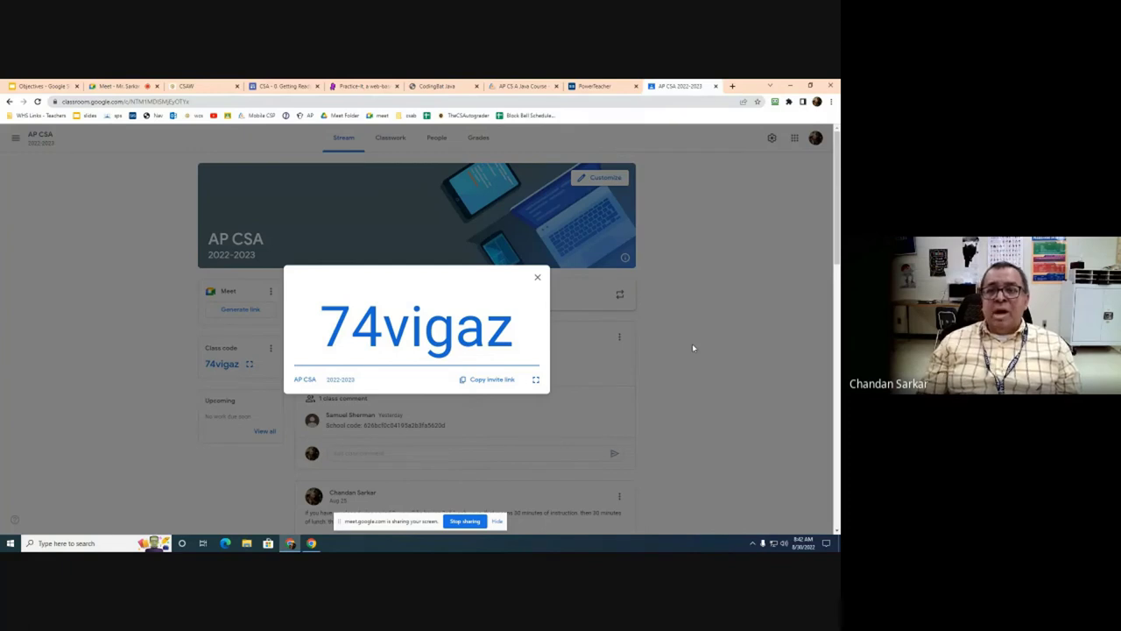
left_click(537, 277)
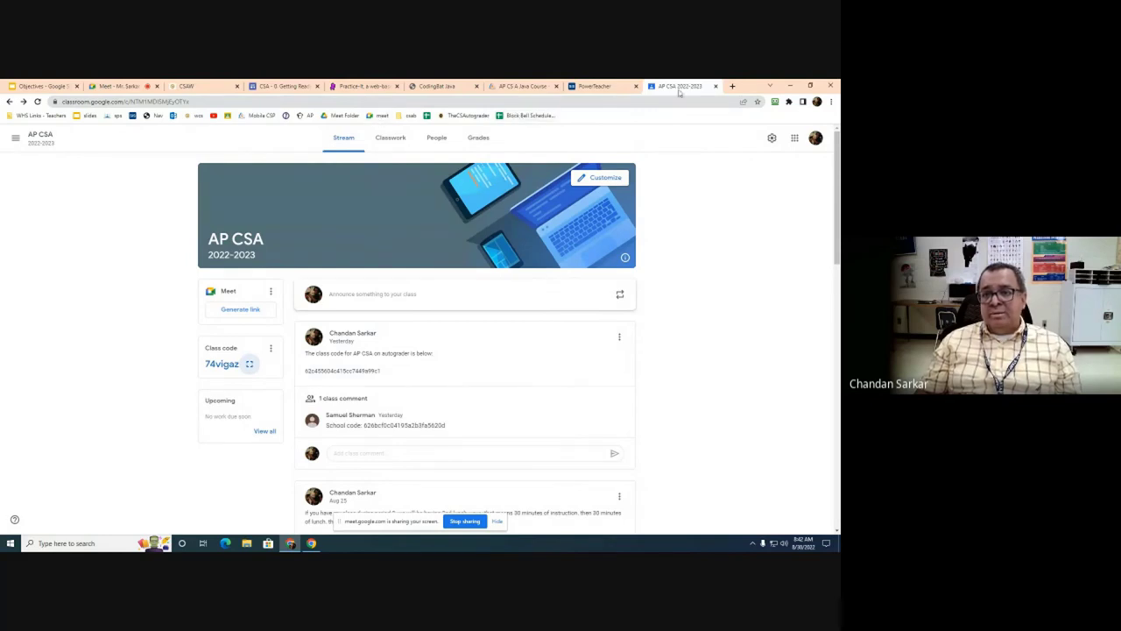
left_click(716, 86)
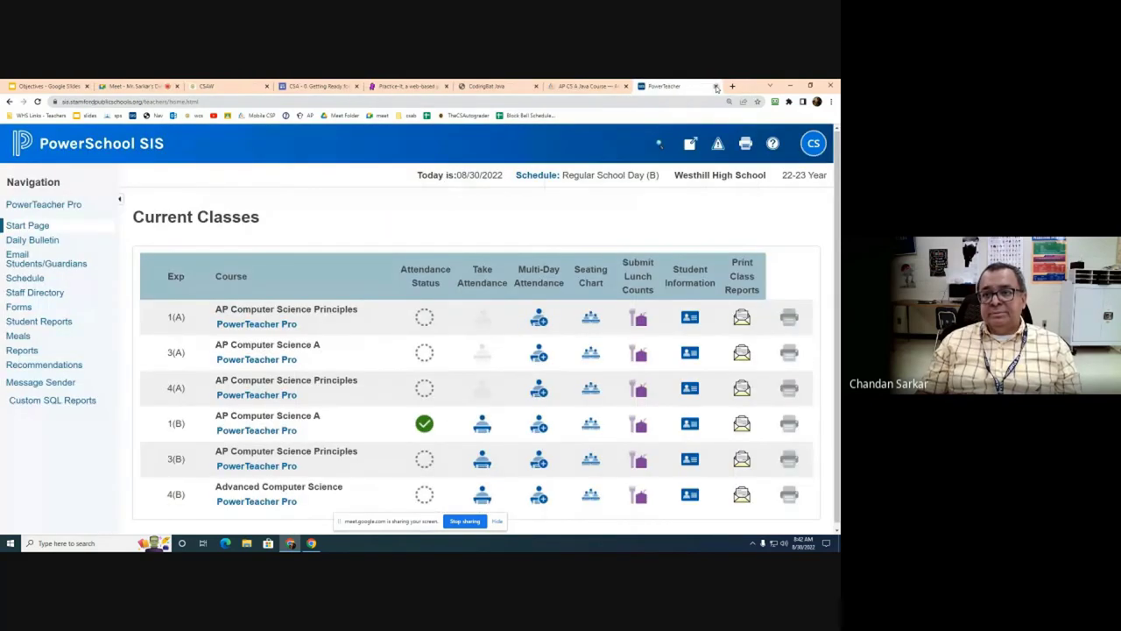
Step: Close the PowerTeacher, AP CS A Java Course, CodingBat and Practice-It tabs
left_click(716, 86)
left_click(717, 87)
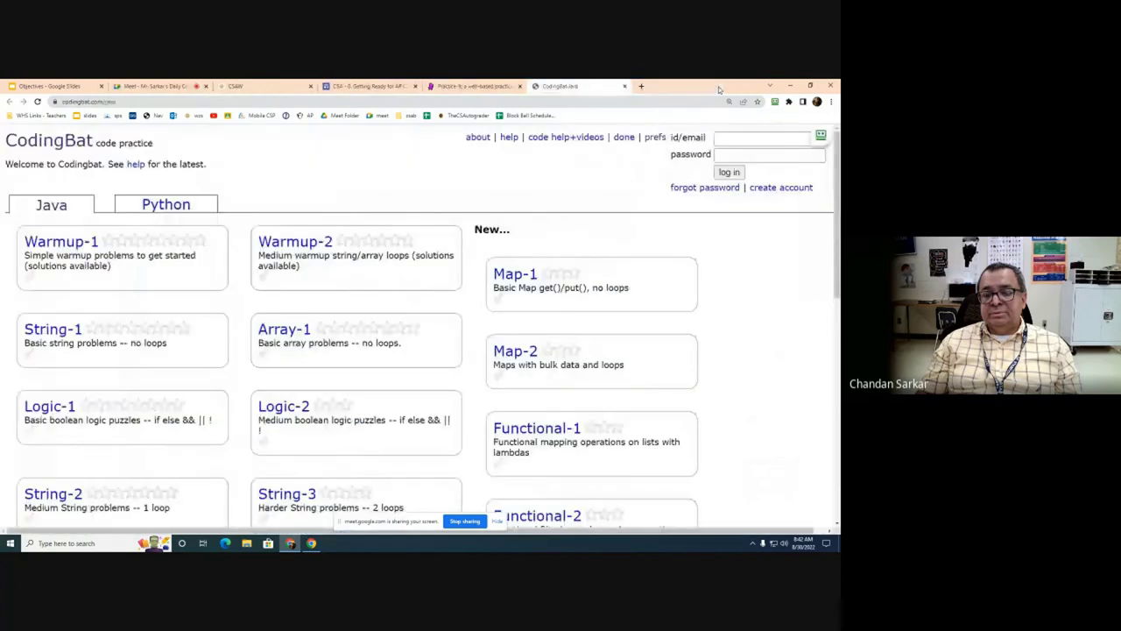
left_click(624, 86)
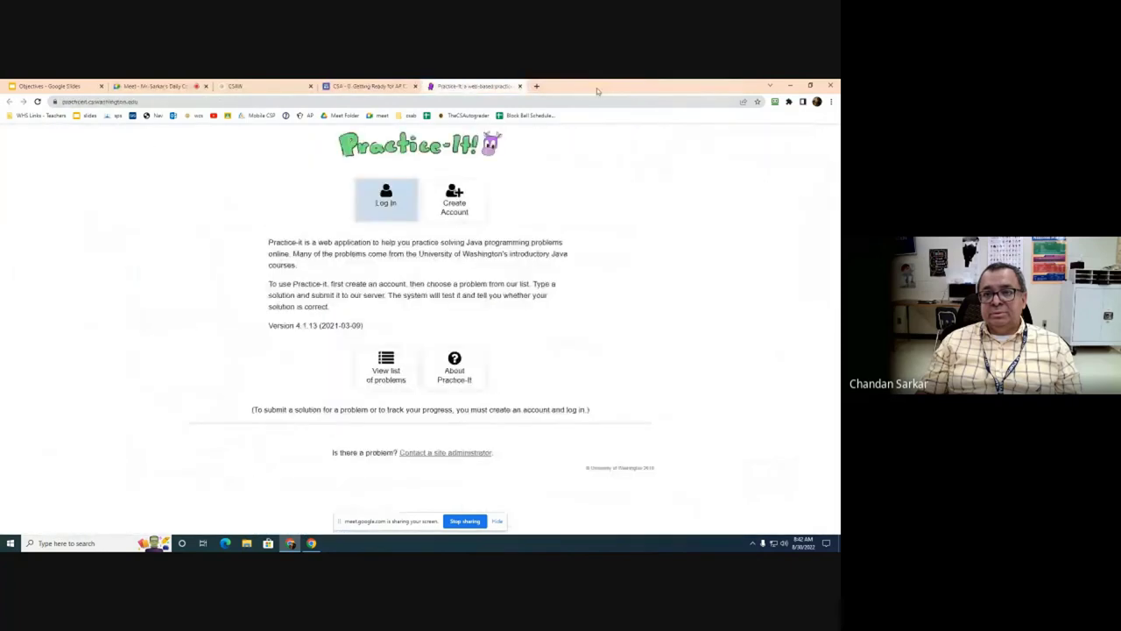
left_click(520, 86)
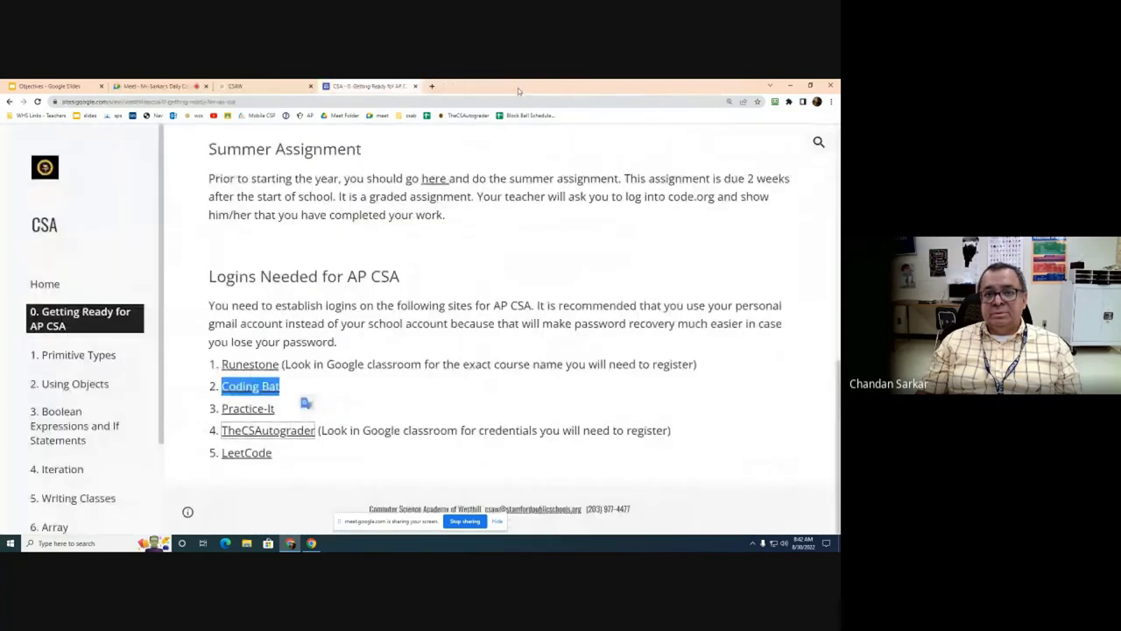
Step: Sign into TheCSAutograder with the saved teacher credentials and open the AP CSA 2022-2023 class
left_click(277, 437)
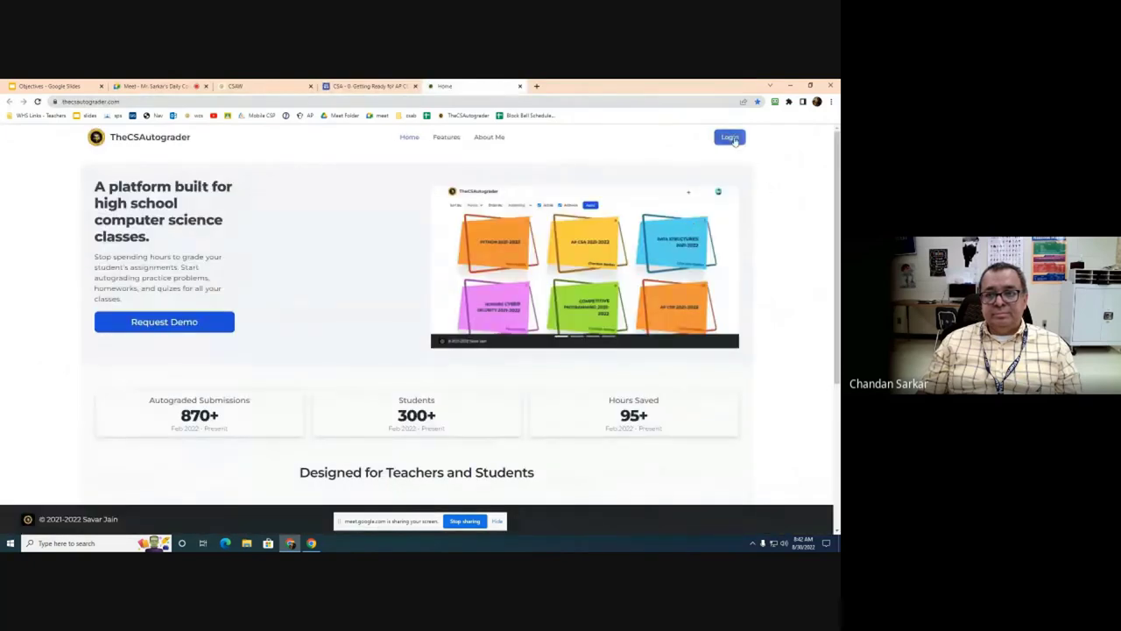
left_click(732, 138)
left_click(461, 166)
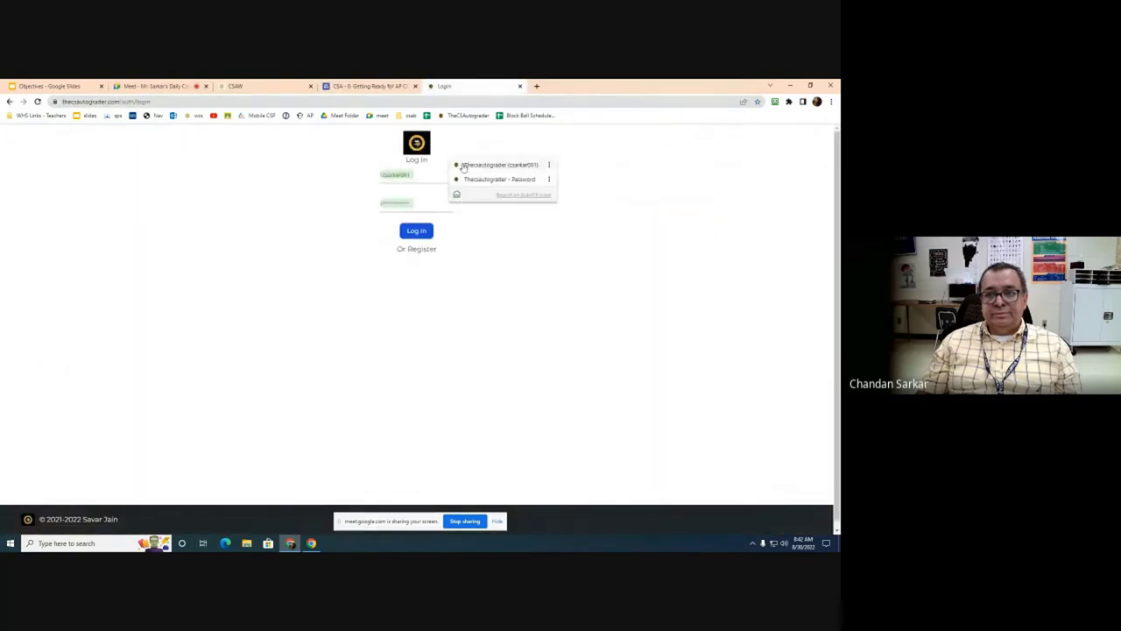
left_click(463, 166)
key("Return")
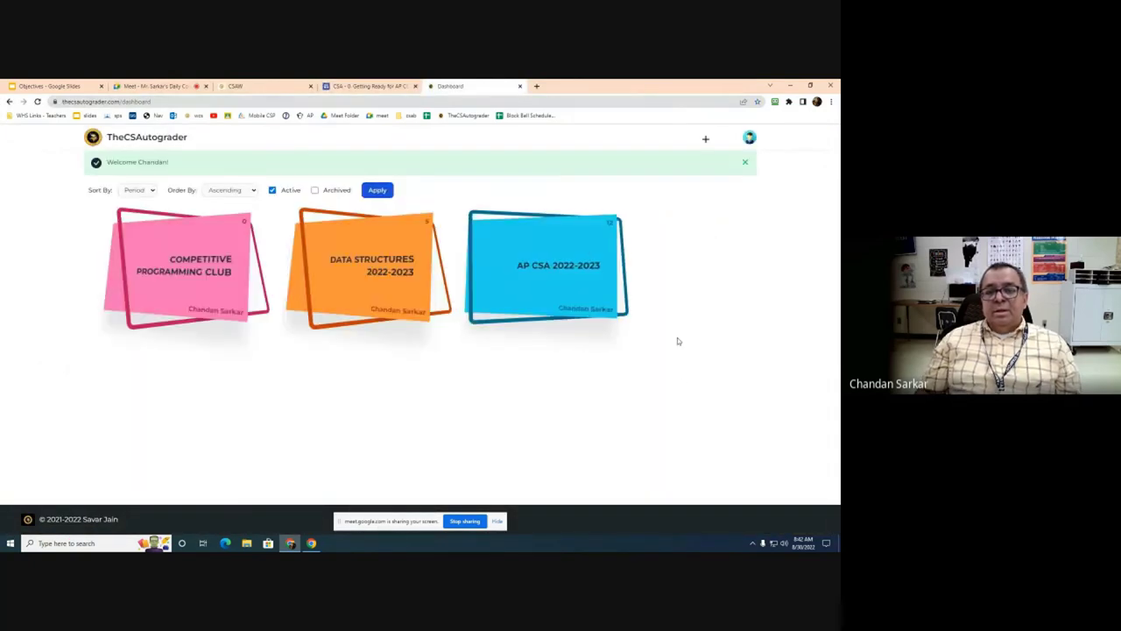
left_click(534, 270)
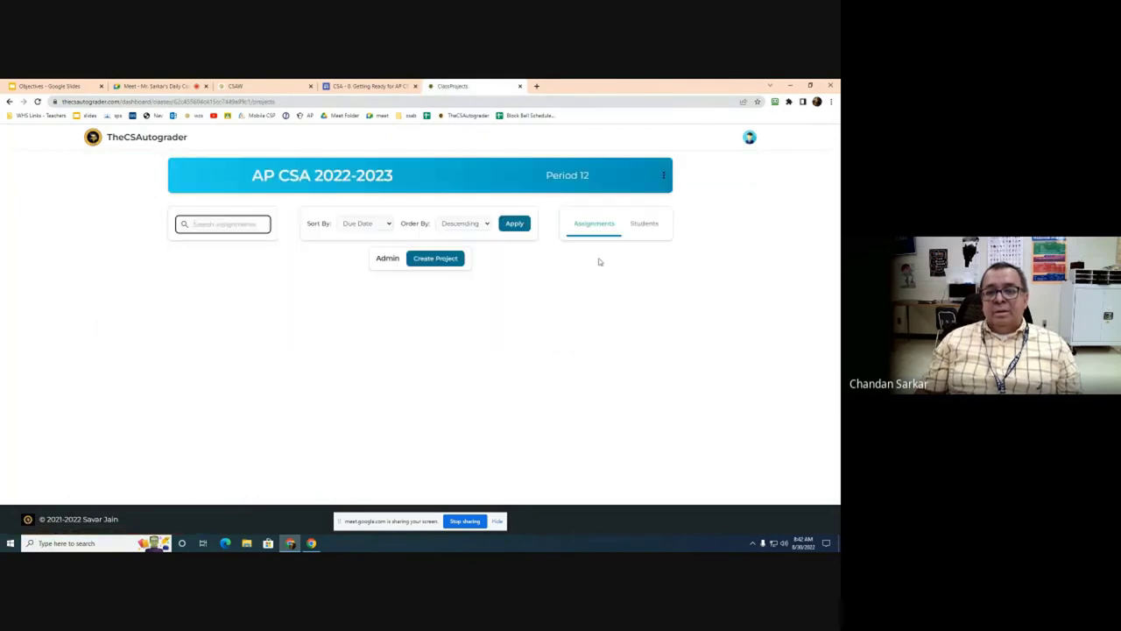
Step: Switch the AP CSA 2022-2023 class to its Students list and scroll through the enrolled students
left_click(646, 229)
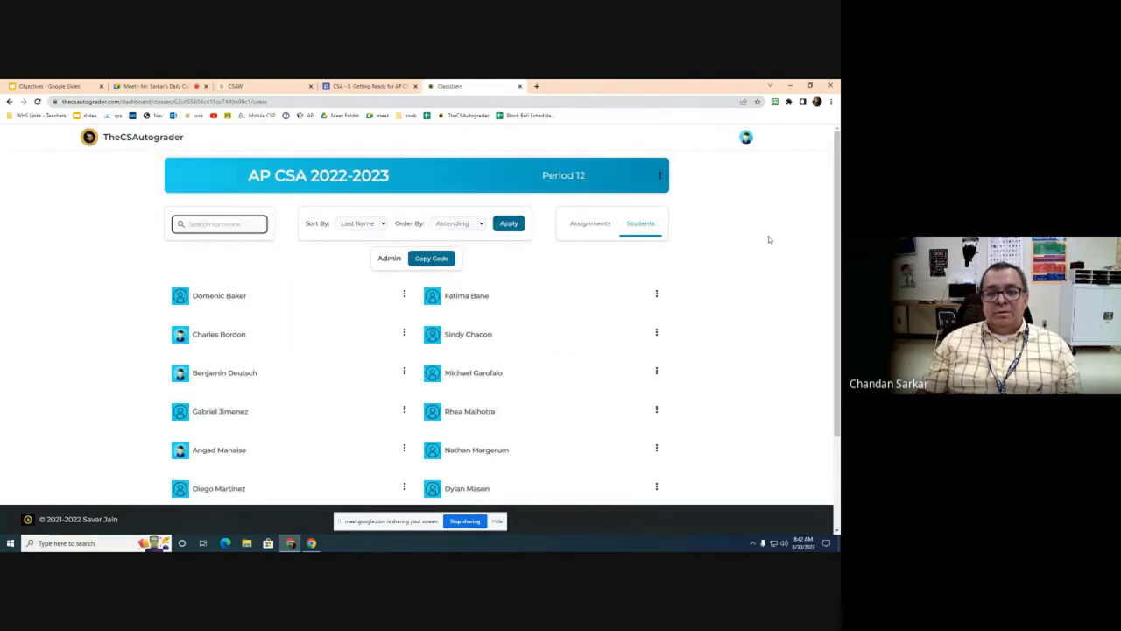
scroll(768, 239, "down", 3)
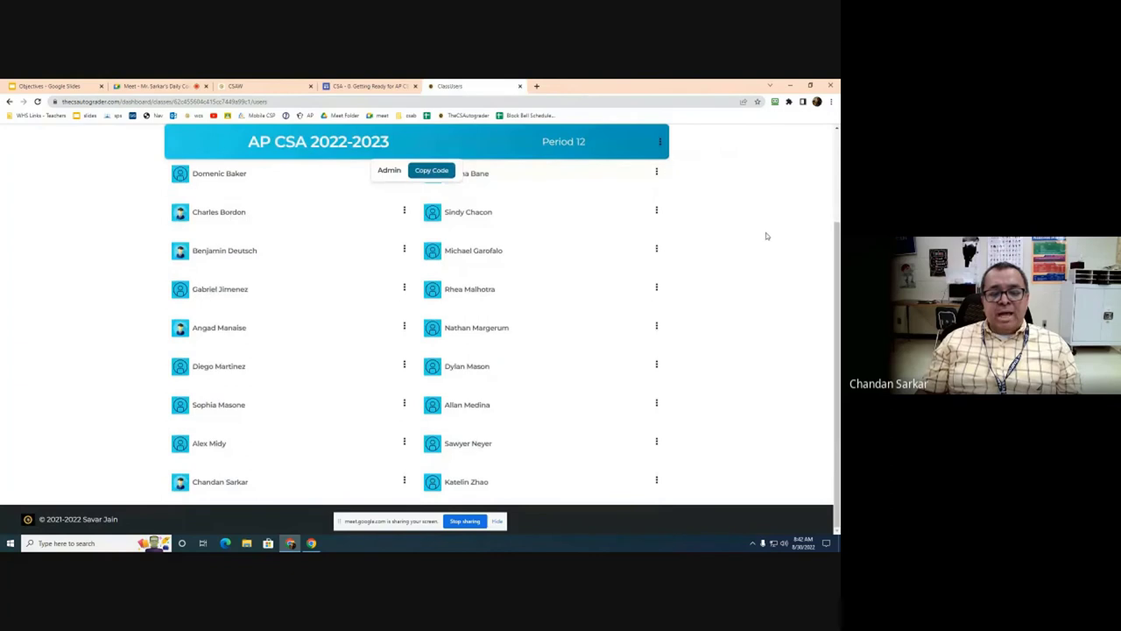
scroll(766, 236, "up", 1)
scroll(766, 236, "down", 1)
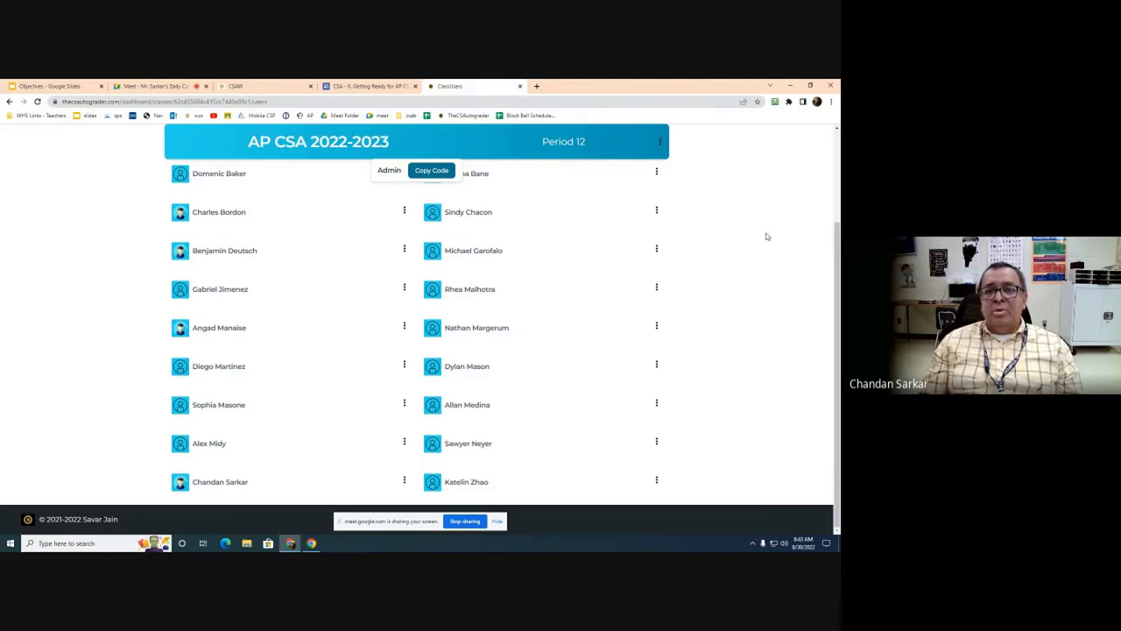
scroll(766, 237, "up", 3)
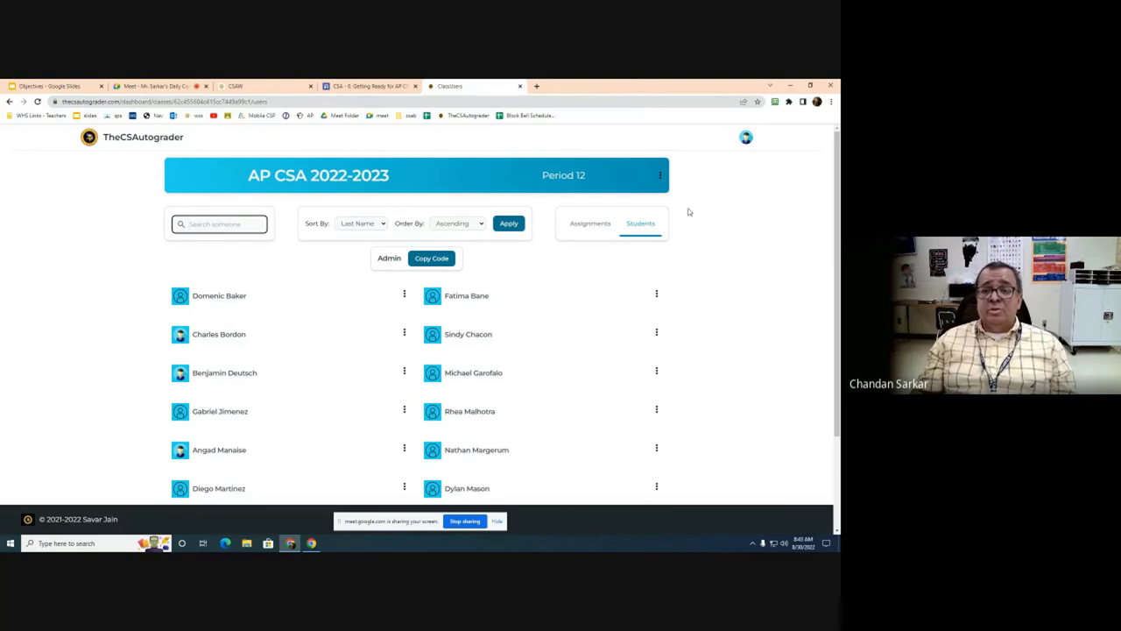
scroll(712, 229, "down", 3)
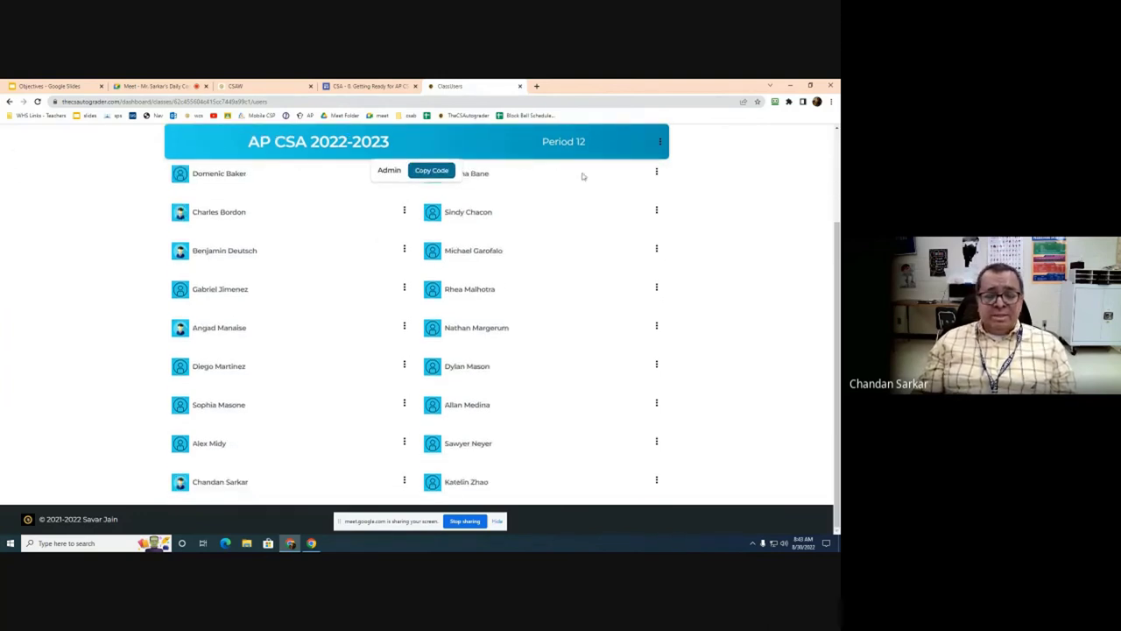
Step: Reload the page to show the newly joined student, then open the class's Edit/Archive options menu
left_click(37, 101)
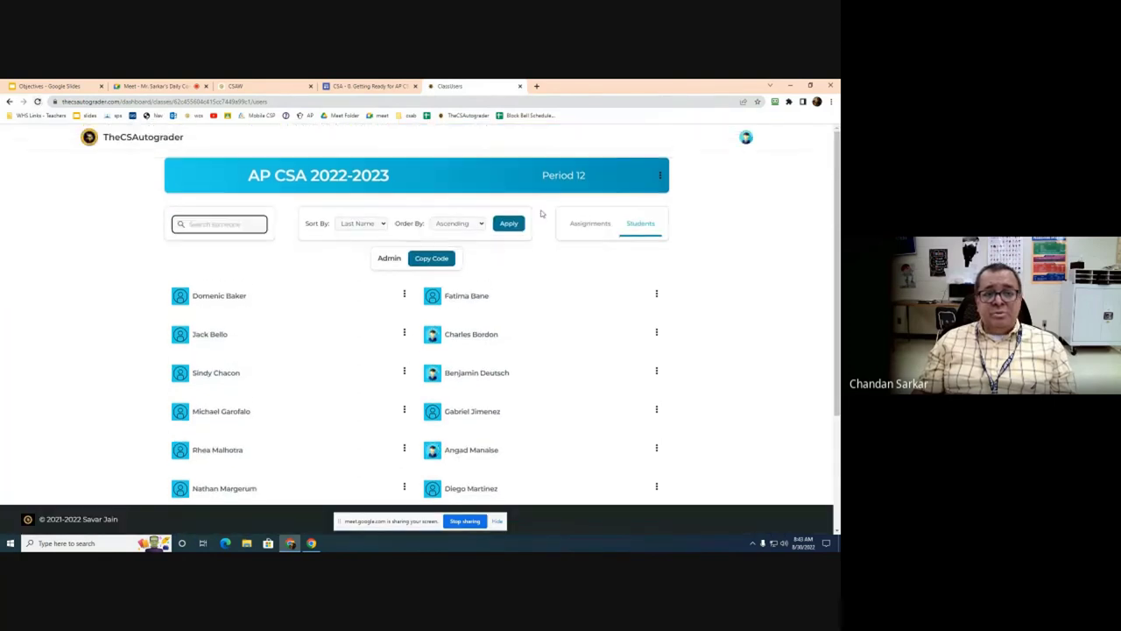
left_click_drag(264, 286, 253, 281)
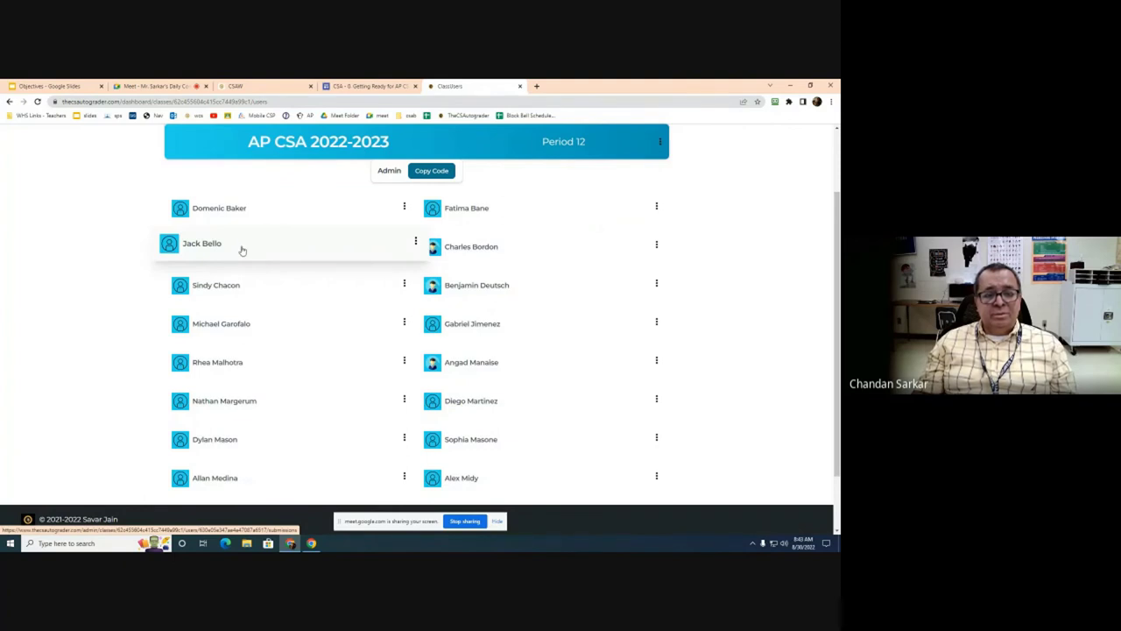
scroll(747, 231, "down", 2)
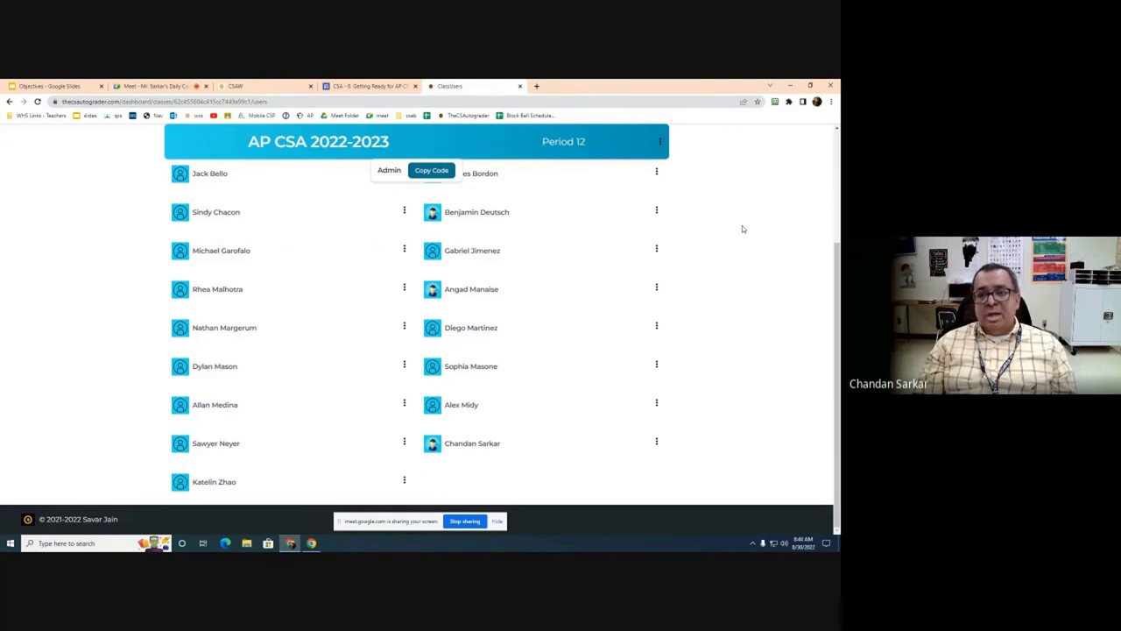
scroll(742, 228, "up", 4)
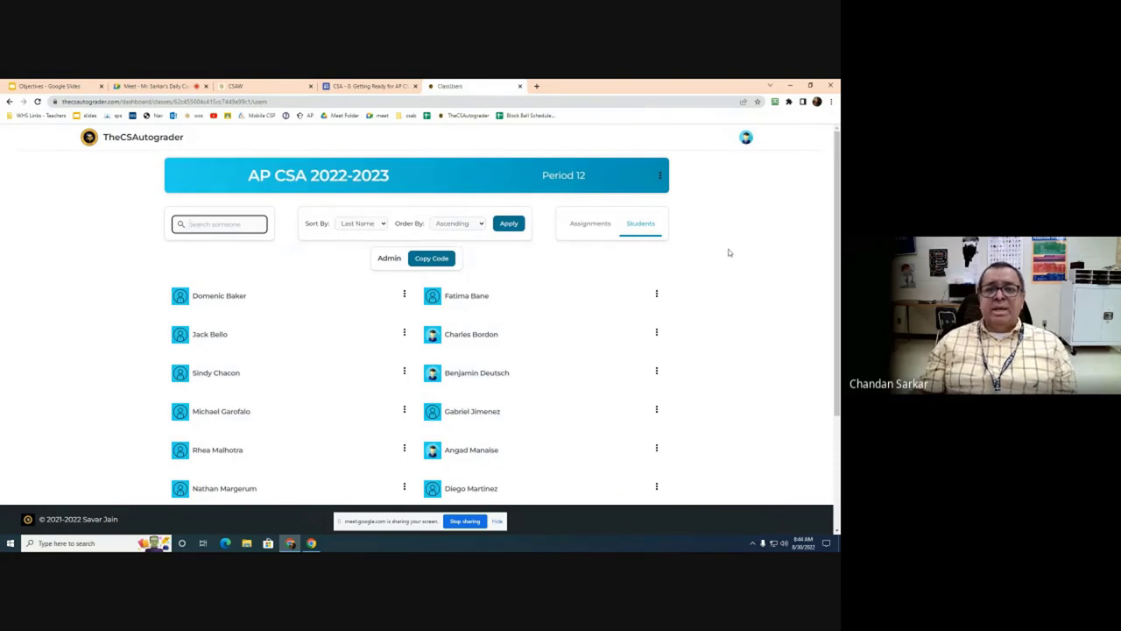
left_click(661, 175)
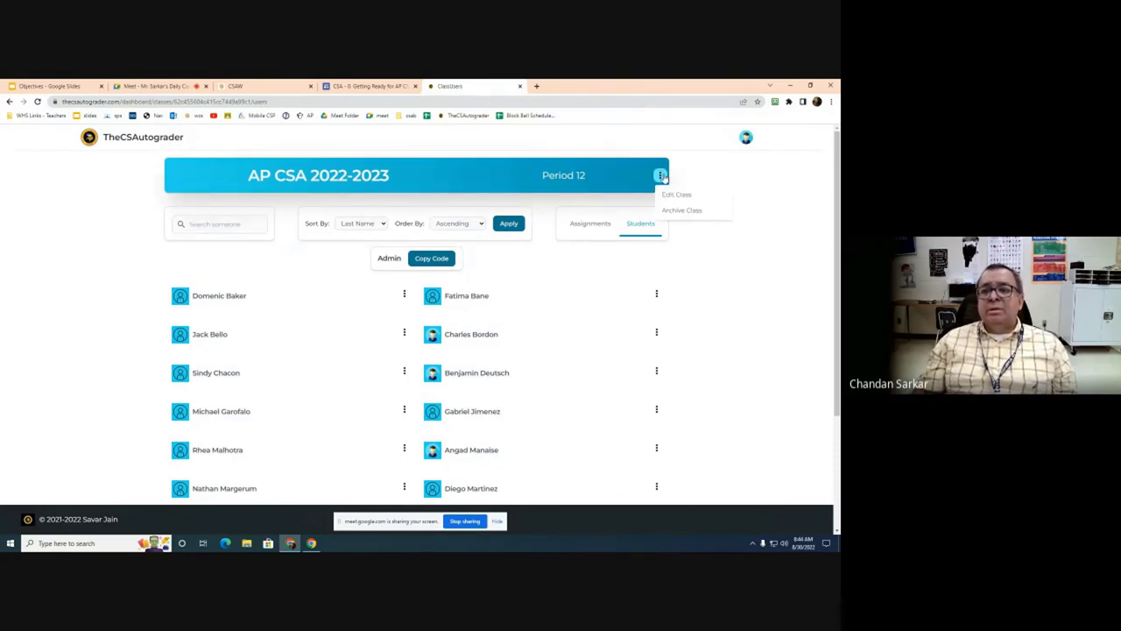
Step: Save the AP CSA 2022-2023 class settings, then return to the Dashboard from the account menu
left_click(676, 194)
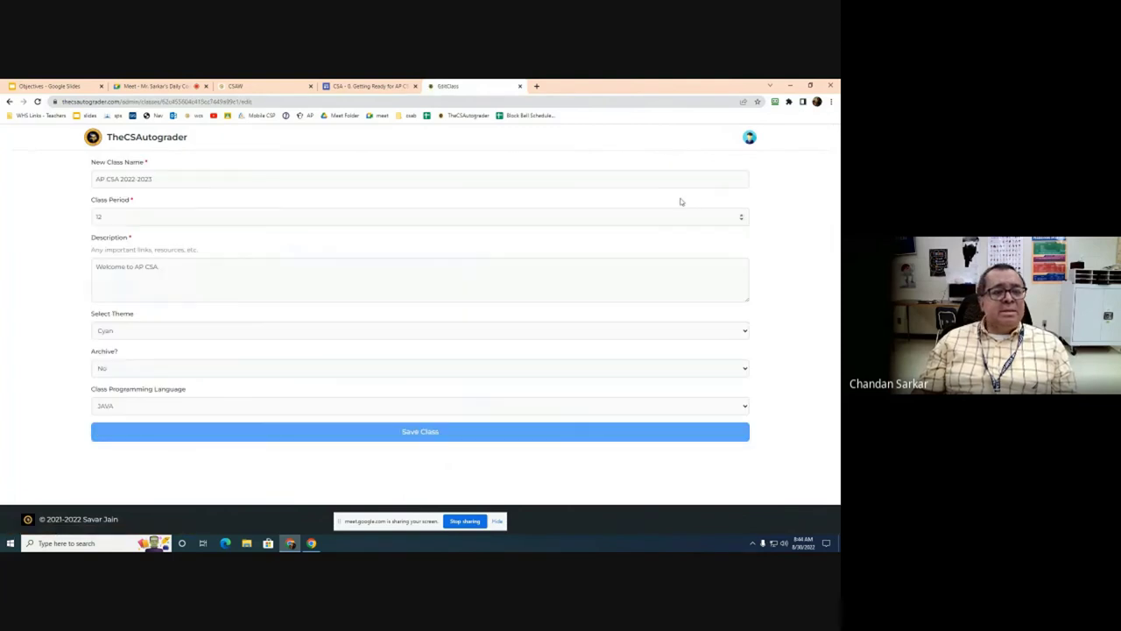
left_click(418, 430)
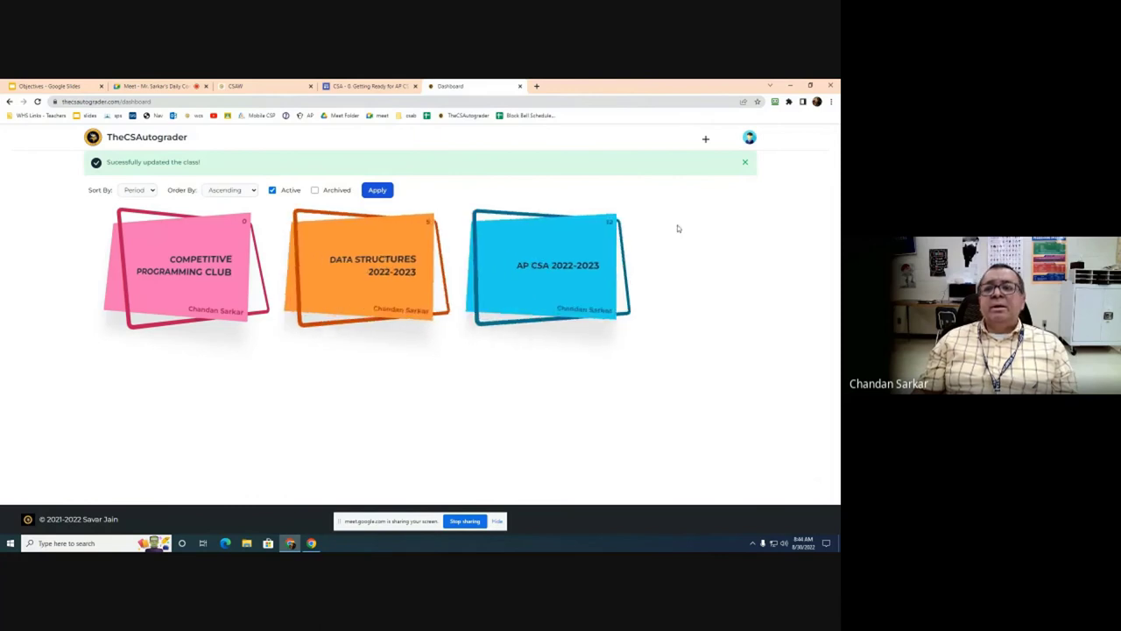
left_click(749, 138)
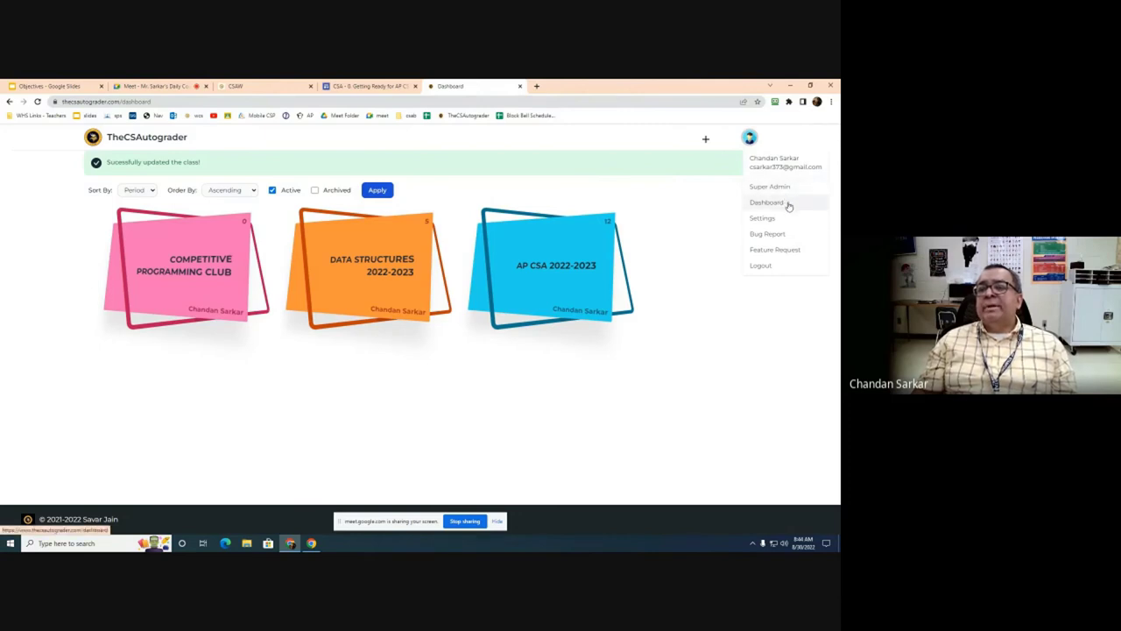
left_click(788, 205)
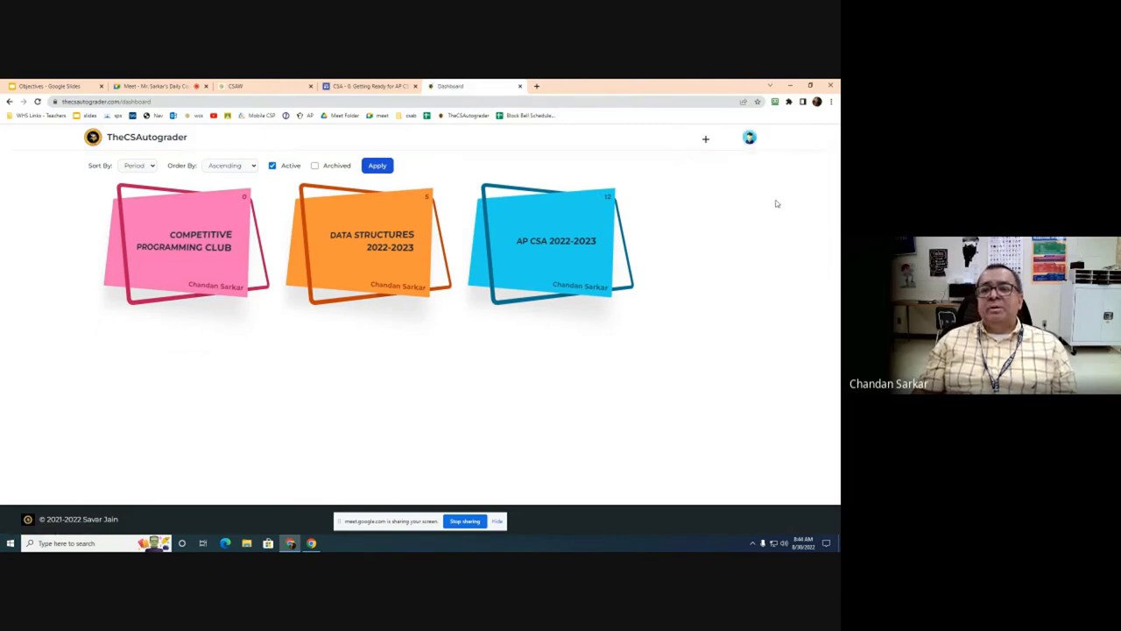
left_click(749, 140)
left_click(775, 218)
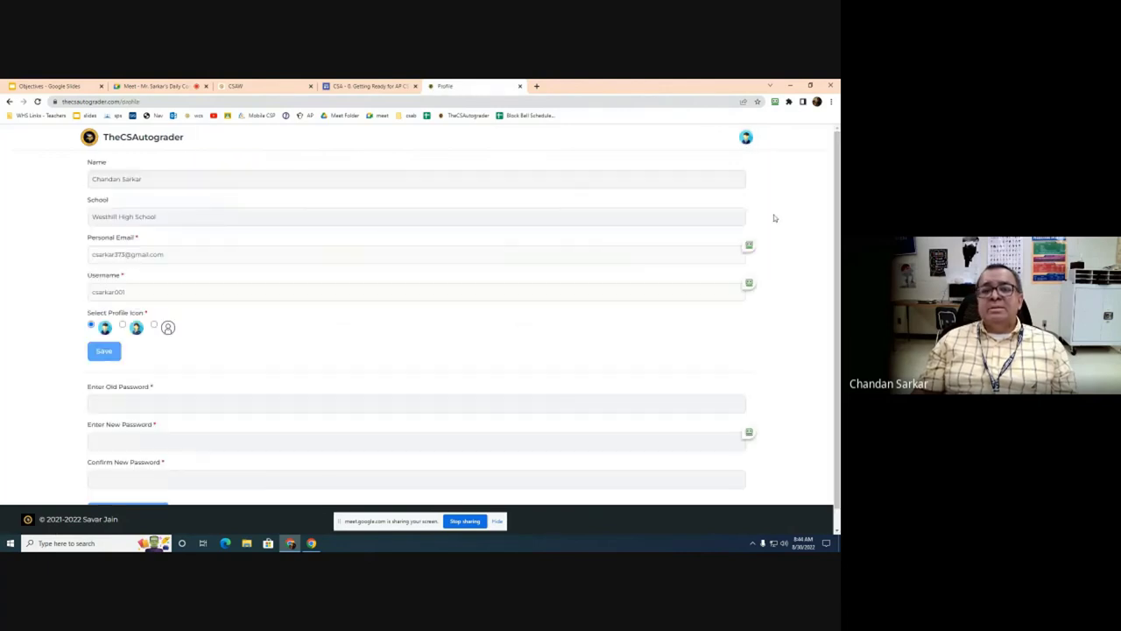
scroll(255, 330, "down", 1)
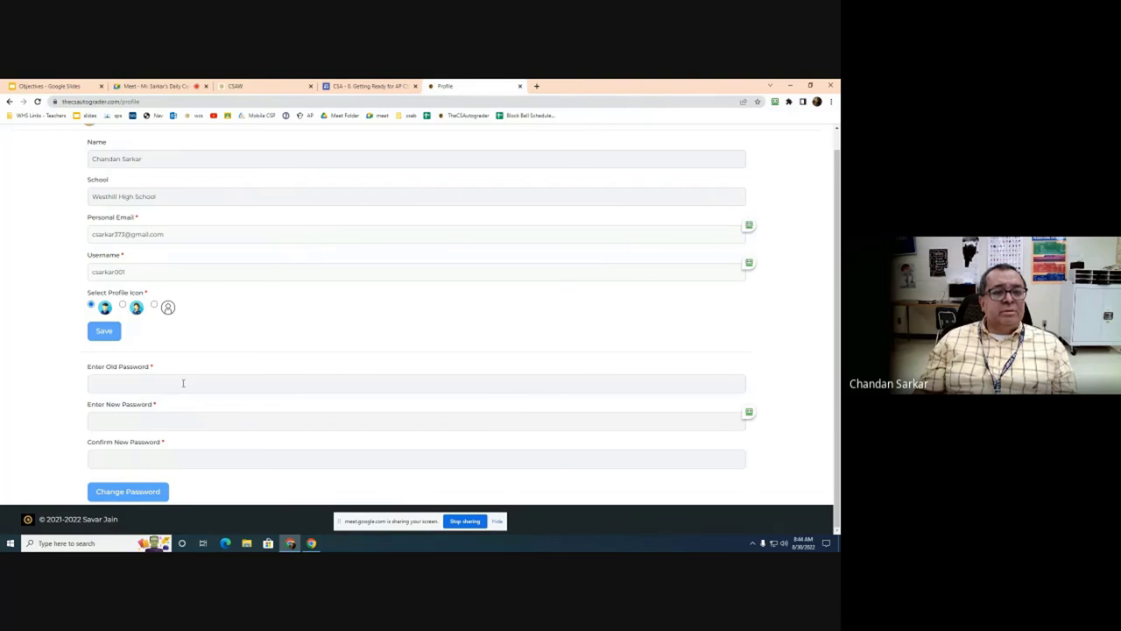
scroll(210, 379, "up", 2)
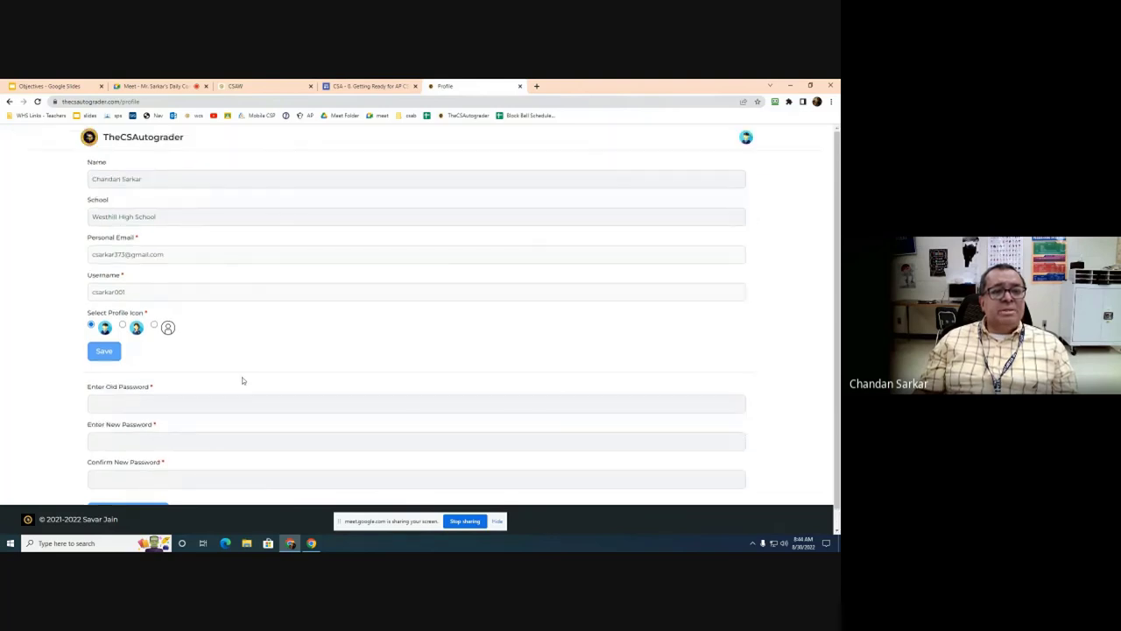
left_click(745, 138)
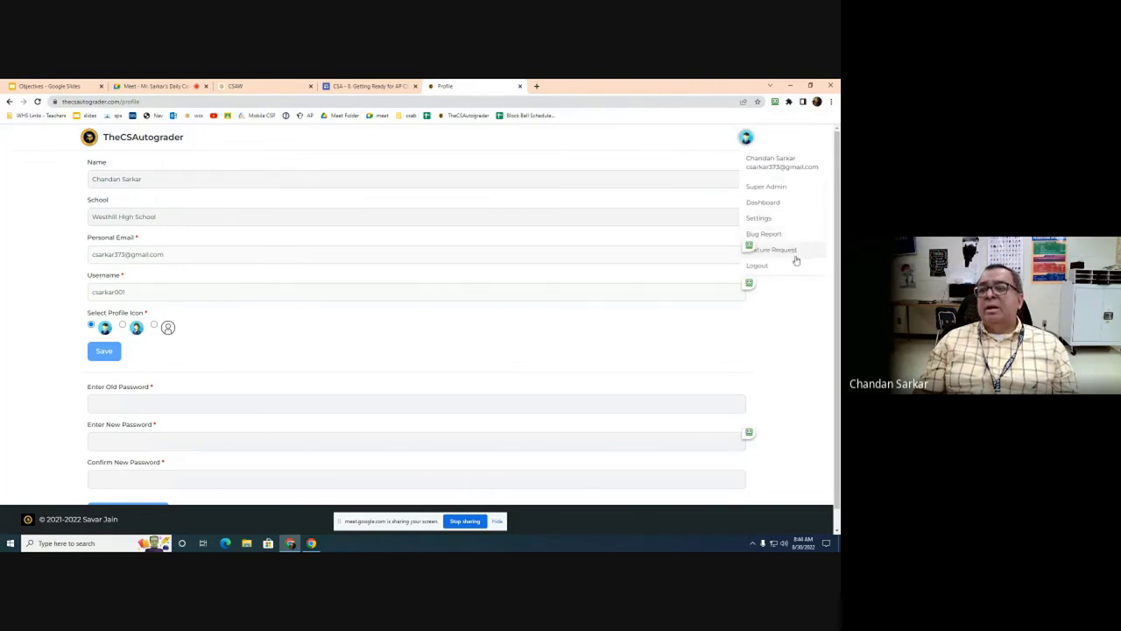
left_click(771, 198)
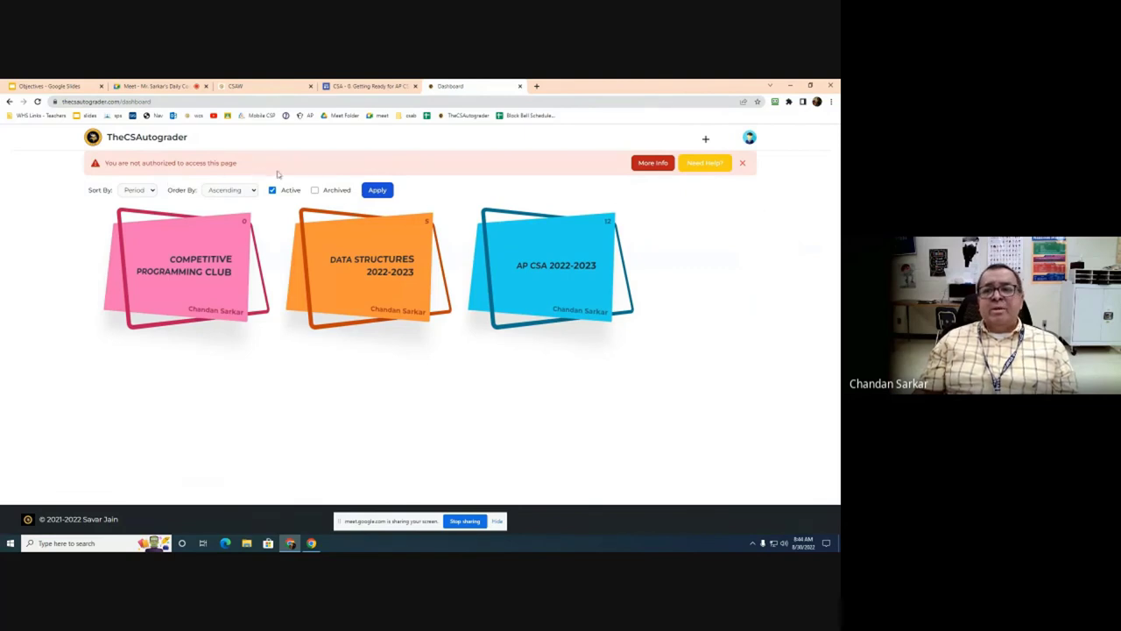
left_click(742, 163)
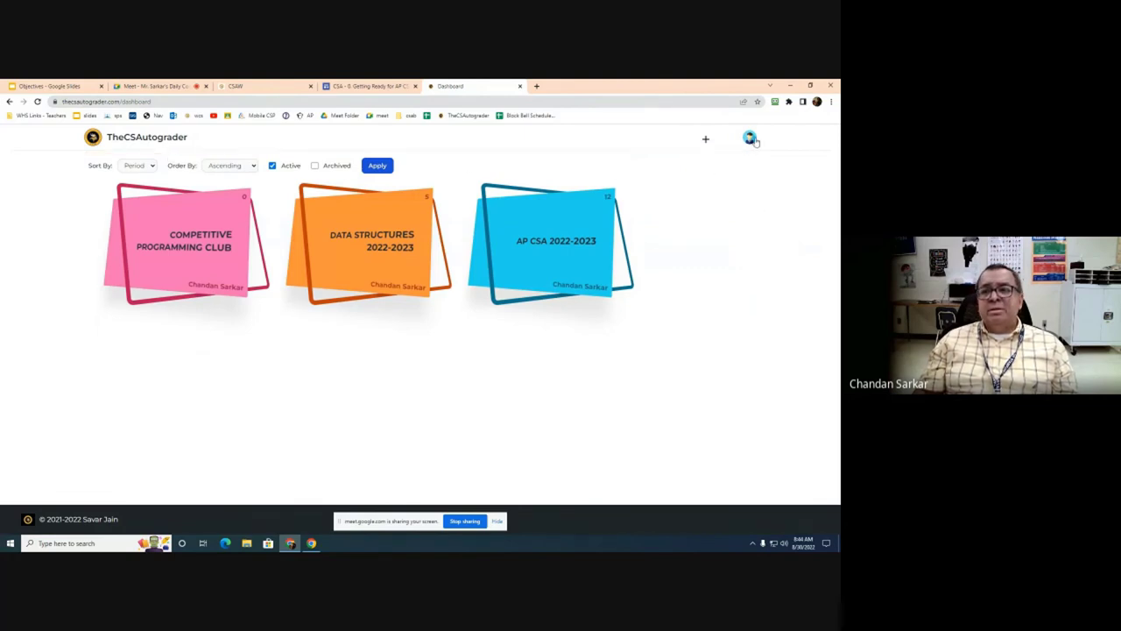
left_click(752, 139)
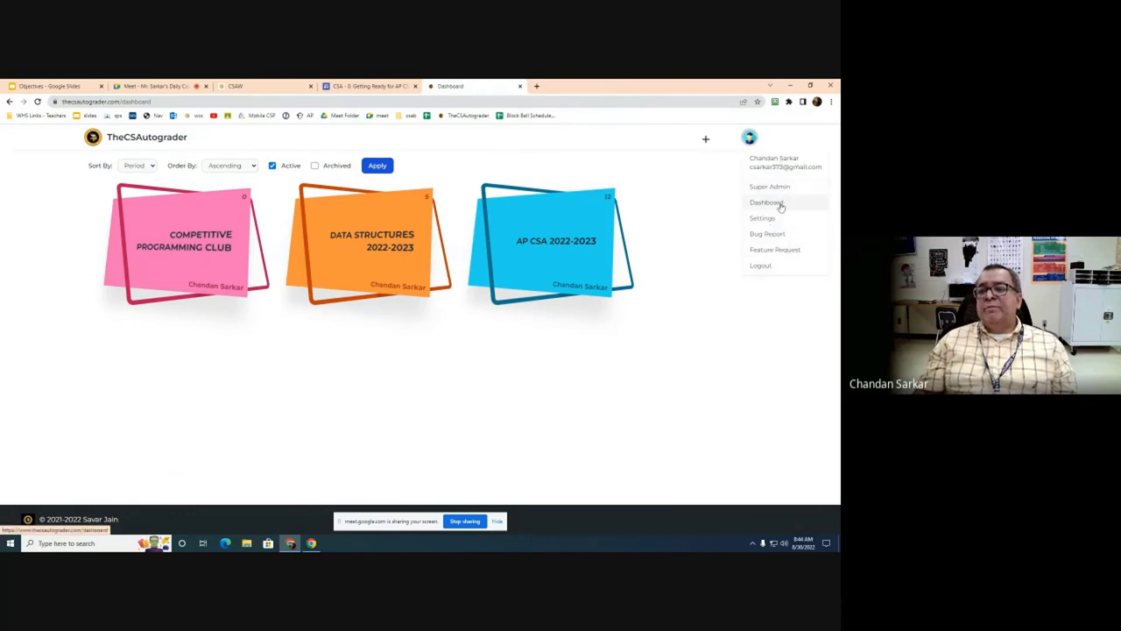
left_click(780, 204)
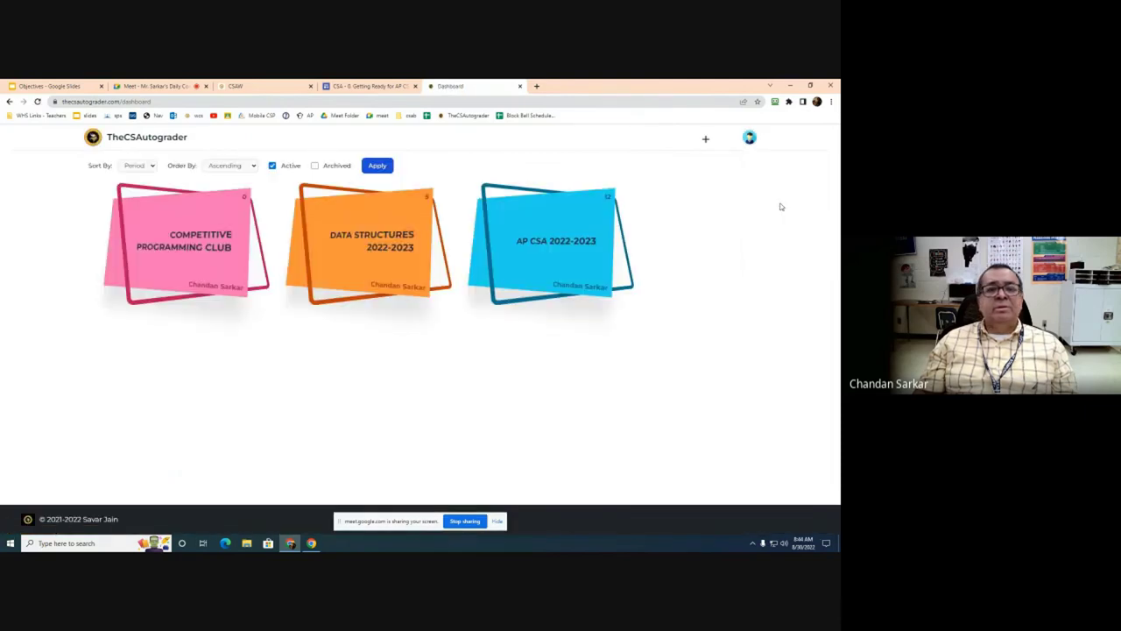
left_click(749, 139)
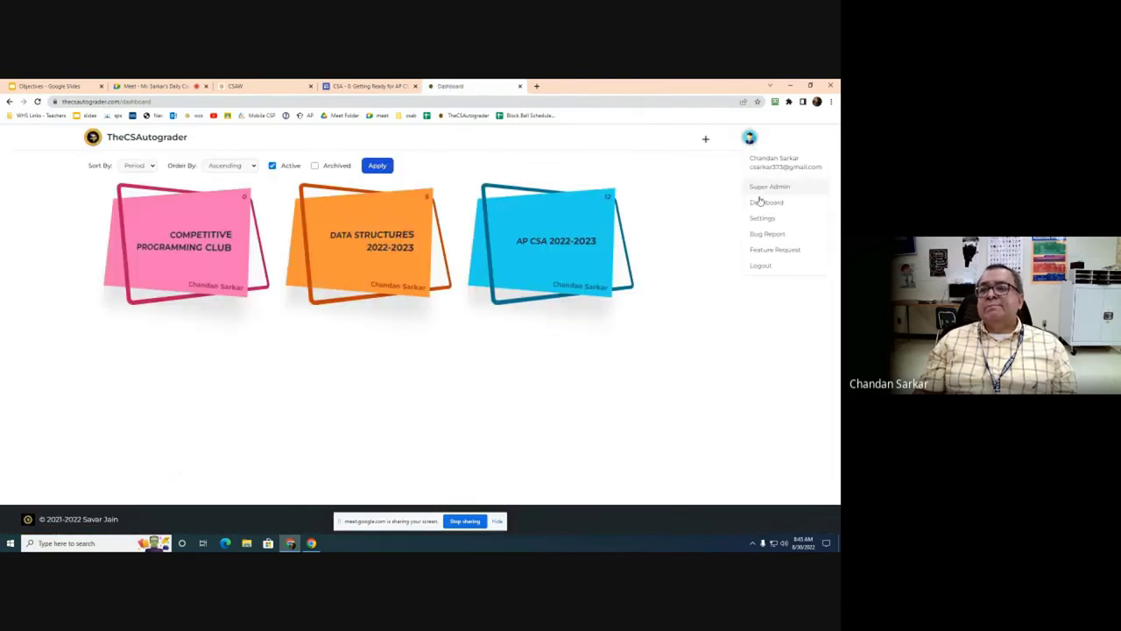
left_click(762, 219)
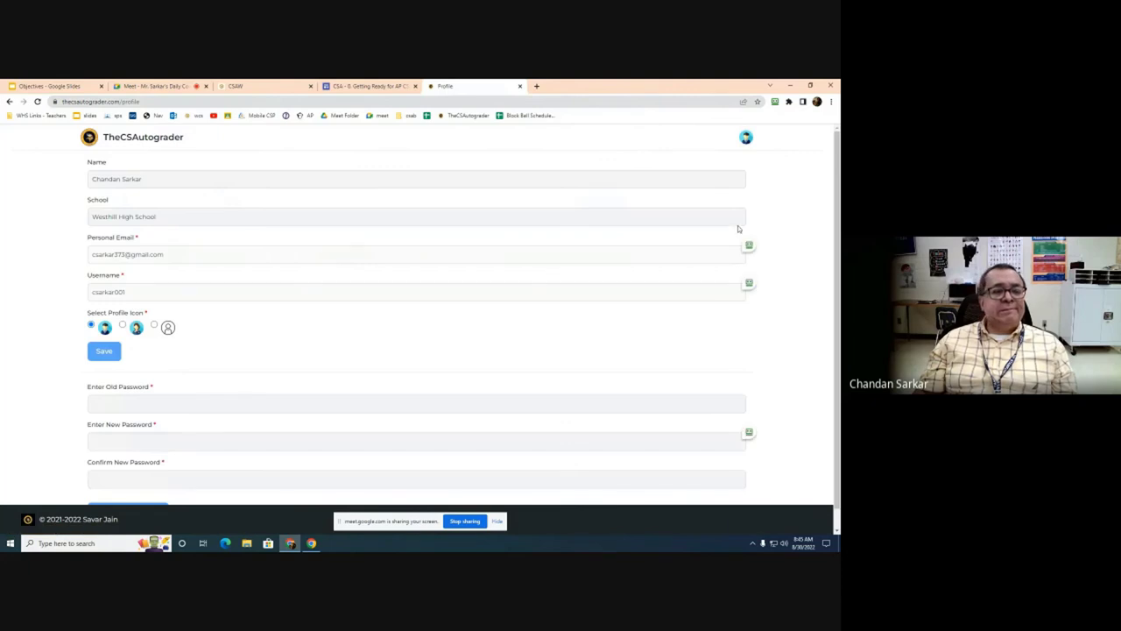
scroll(313, 248, "down", 1)
scroll(316, 247, "up", 1)
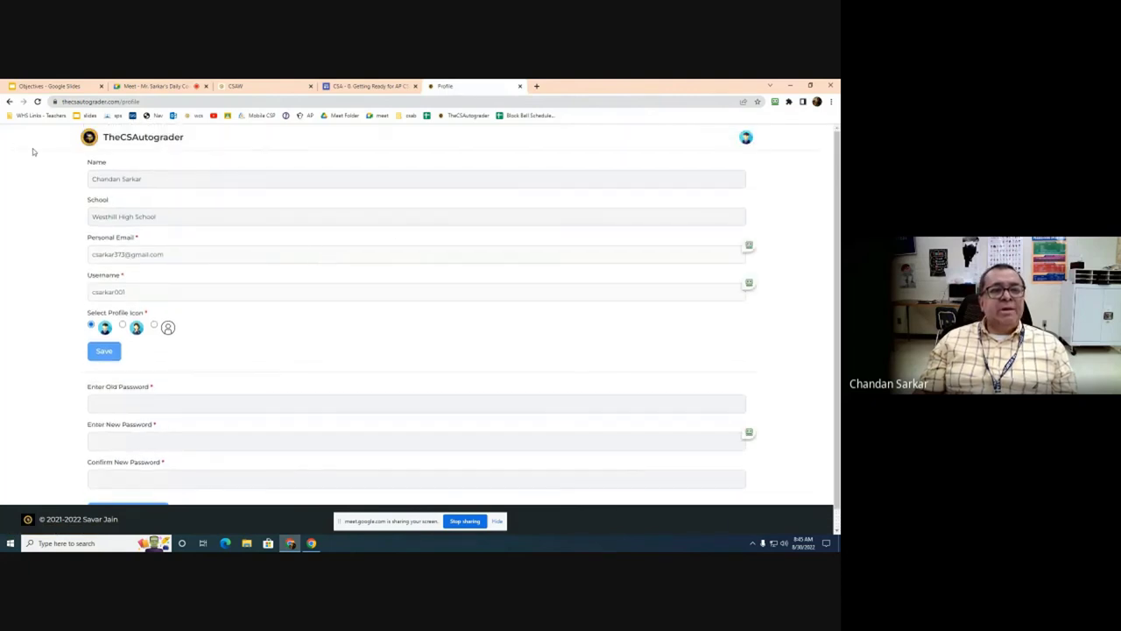
left_click(745, 138)
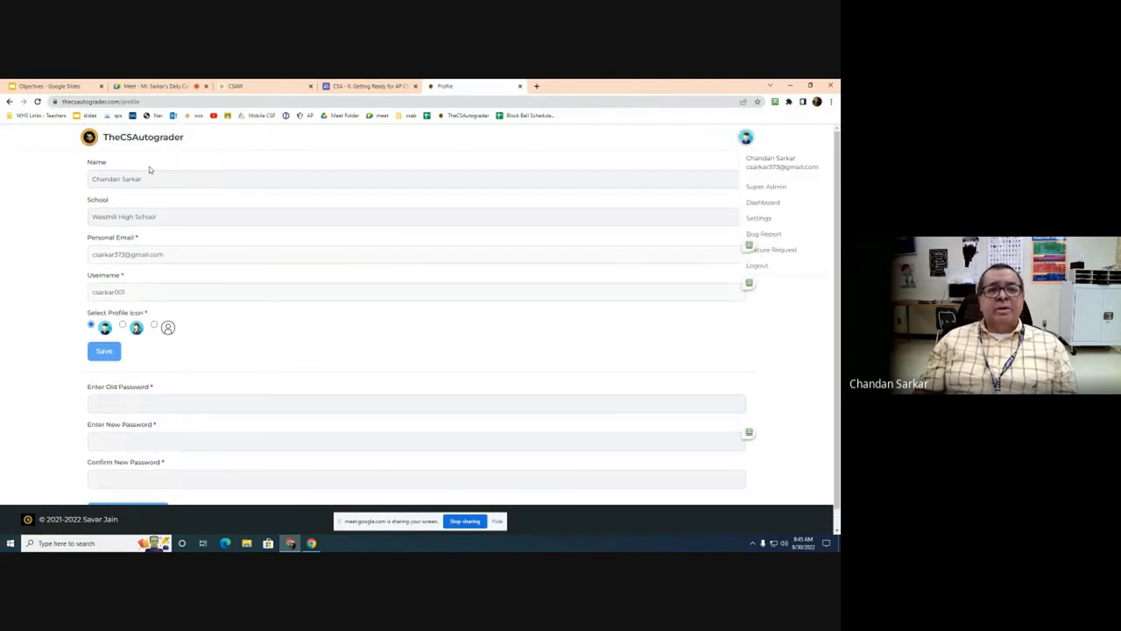
left_click(9, 101)
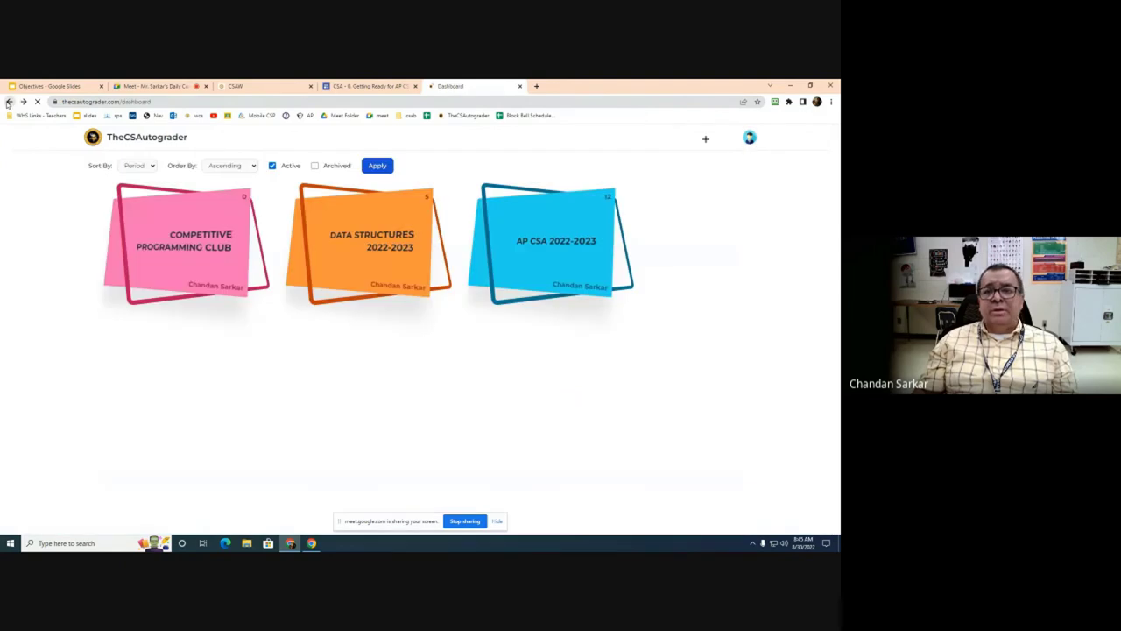
Step: Open the AP CSA 2022-2023 class's Students list and scroll through the roster
left_click(562, 241)
left_click(652, 226)
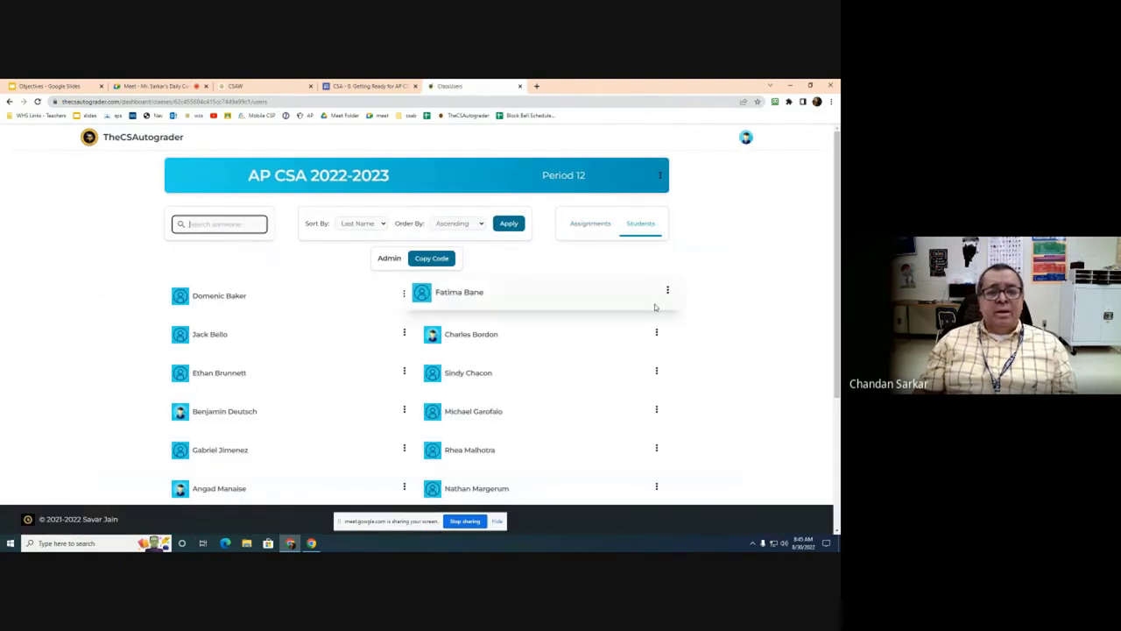
scroll(703, 270, "down", 5)
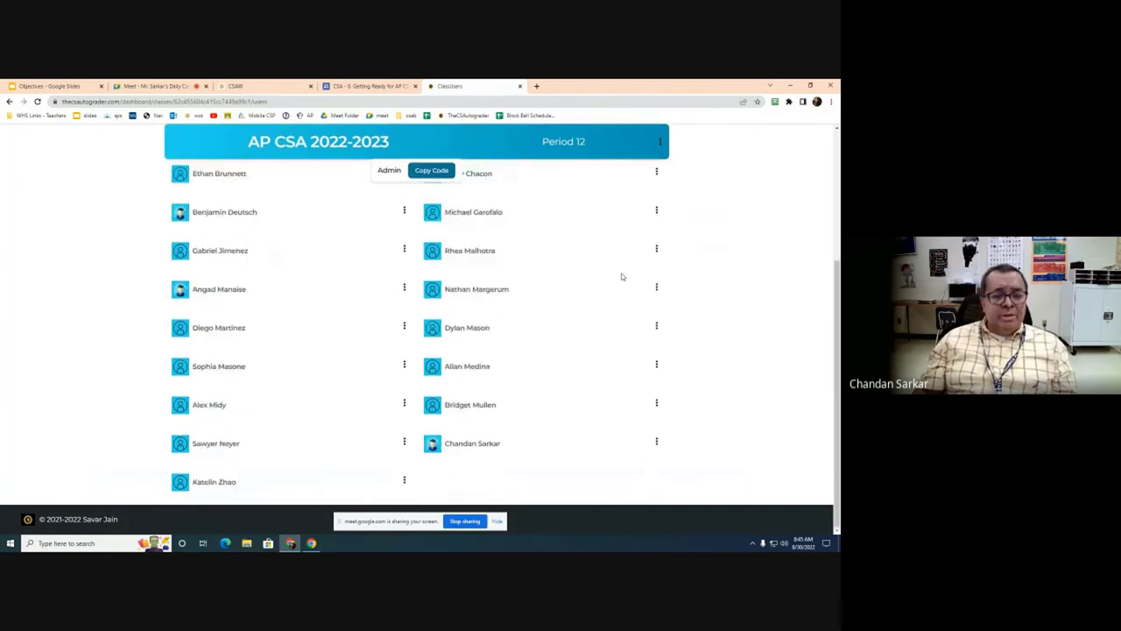
scroll(621, 277, "up", 3)
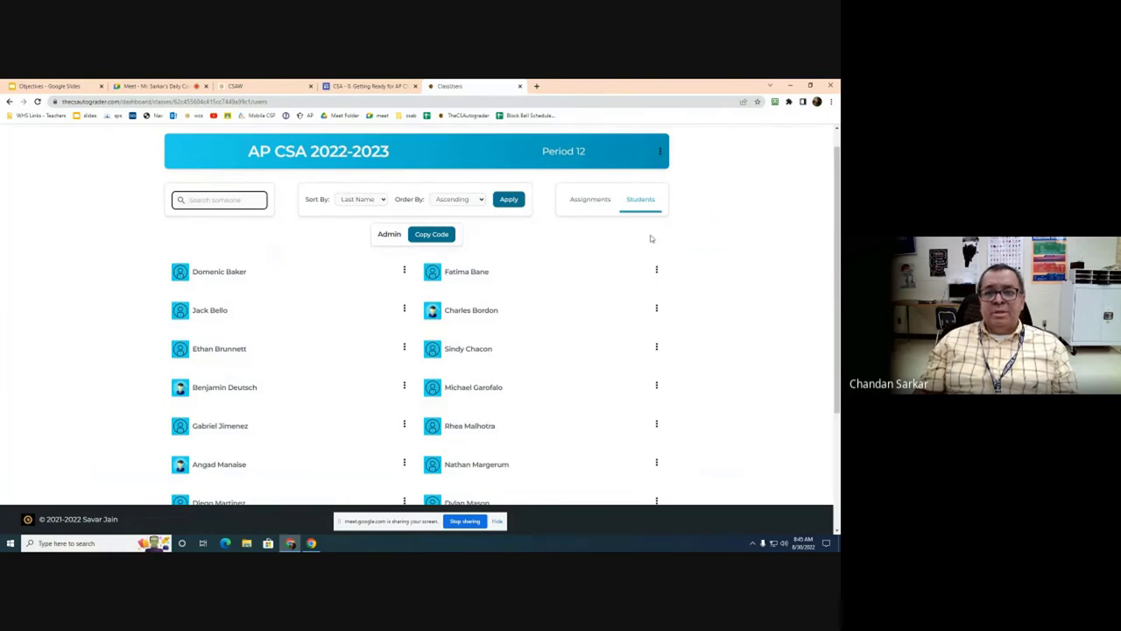
left_click(318, 151)
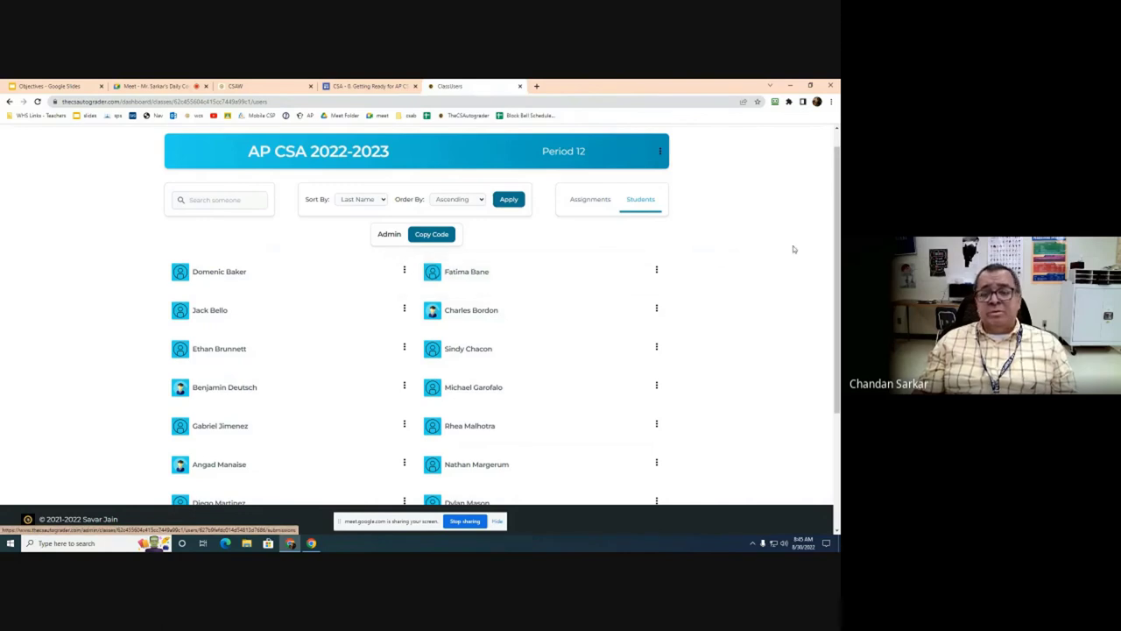
scroll(777, 244, "down", 4)
scroll(782, 247, "up", 5)
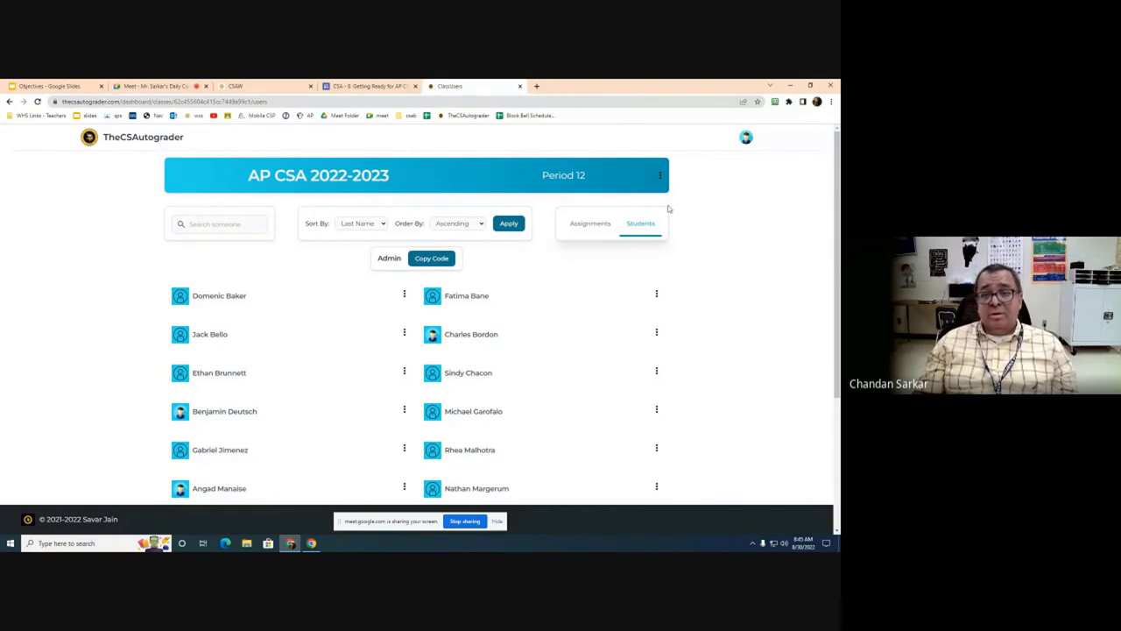
Step: Check the class options and account menus, then show one student's email, reset-password and remove actions
left_click(660, 176)
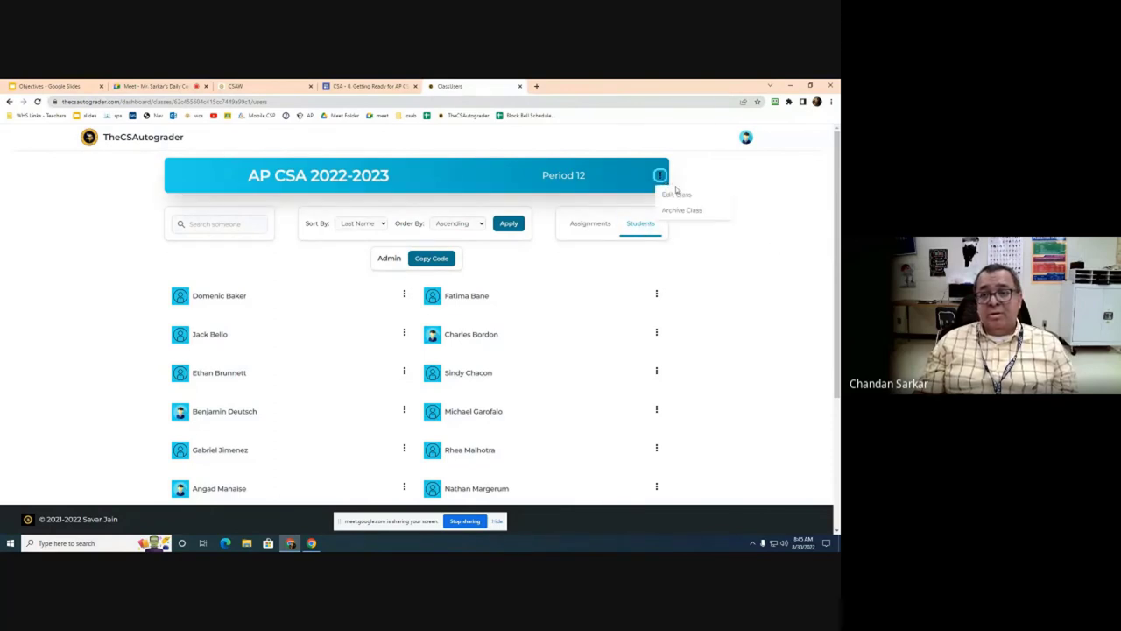
left_click(746, 137)
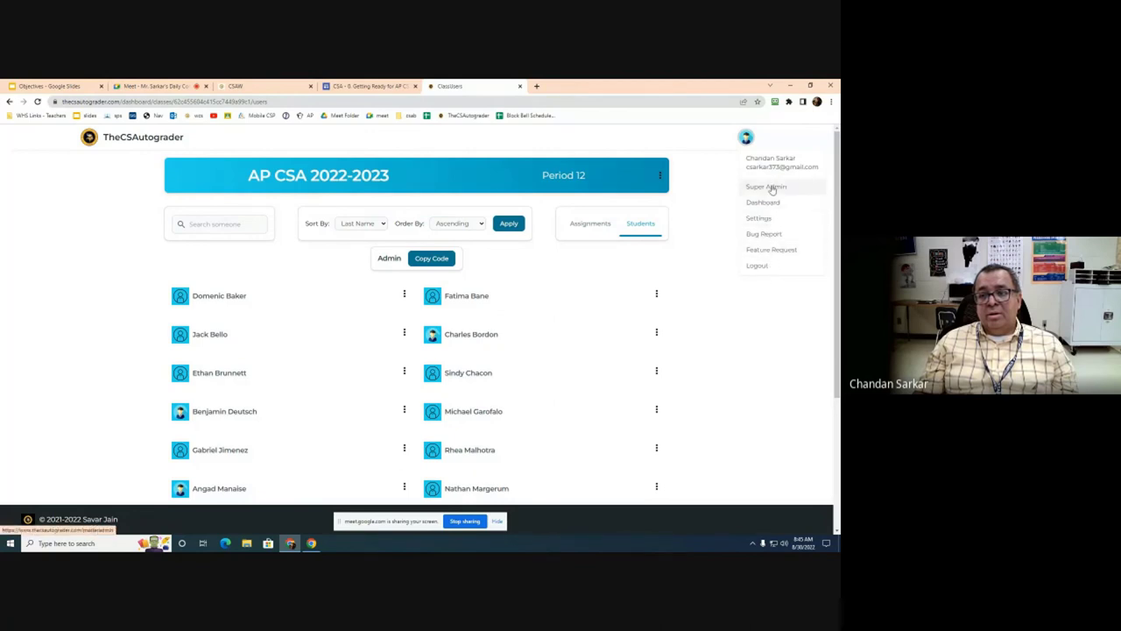
left_click(740, 302)
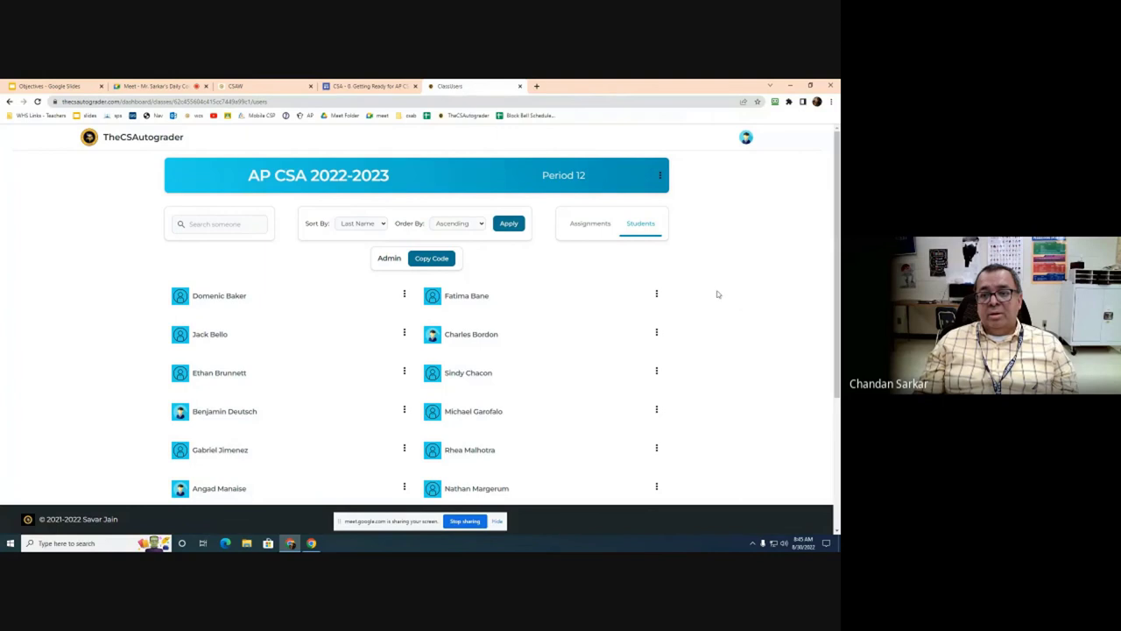
left_click(667, 291)
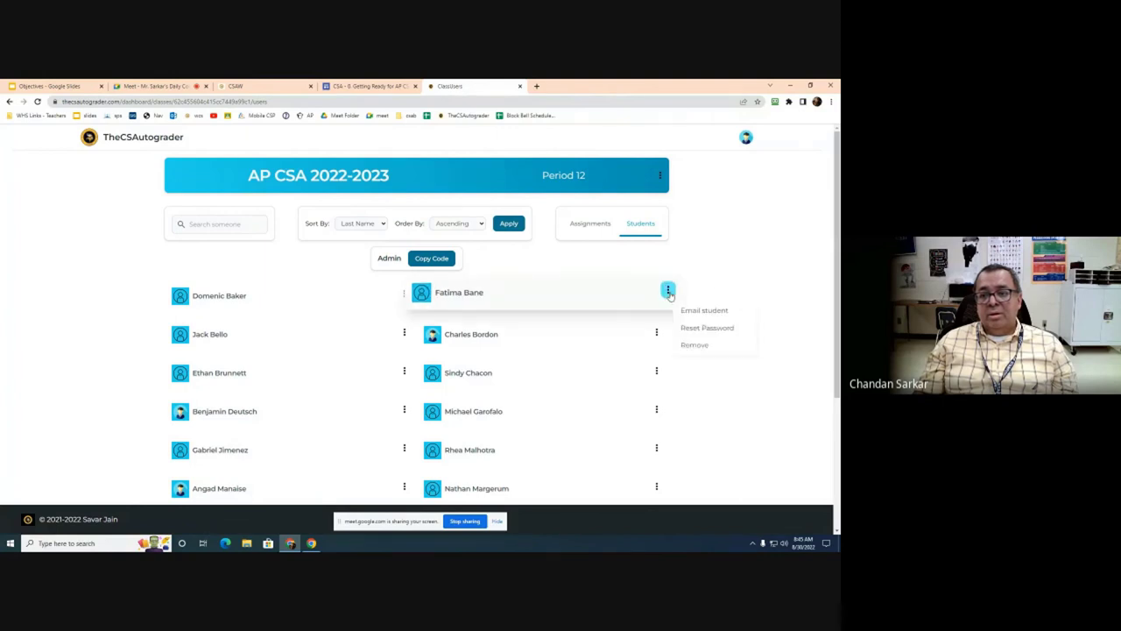